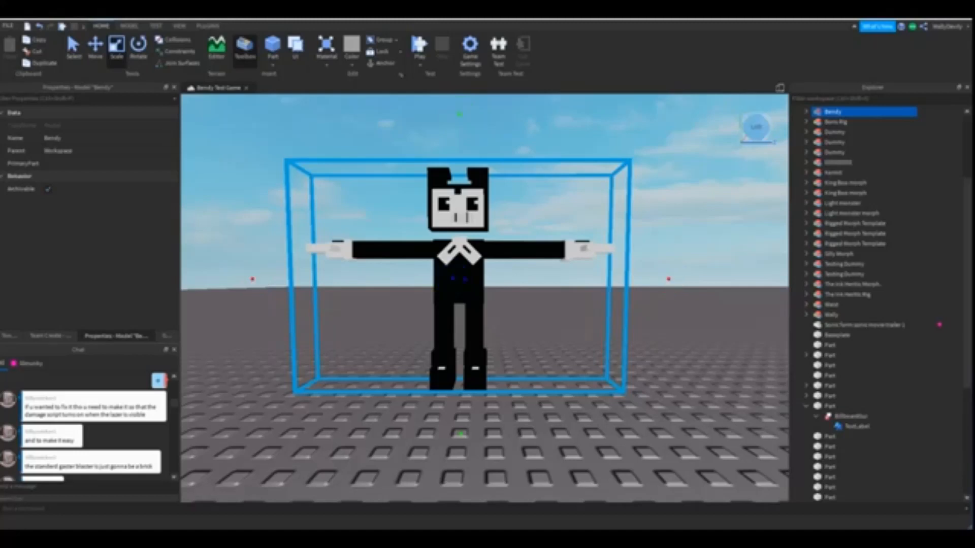
Examine the parts inside the Bendy model, including the fingers, Tummy and Bowtie.
left_click(807, 112)
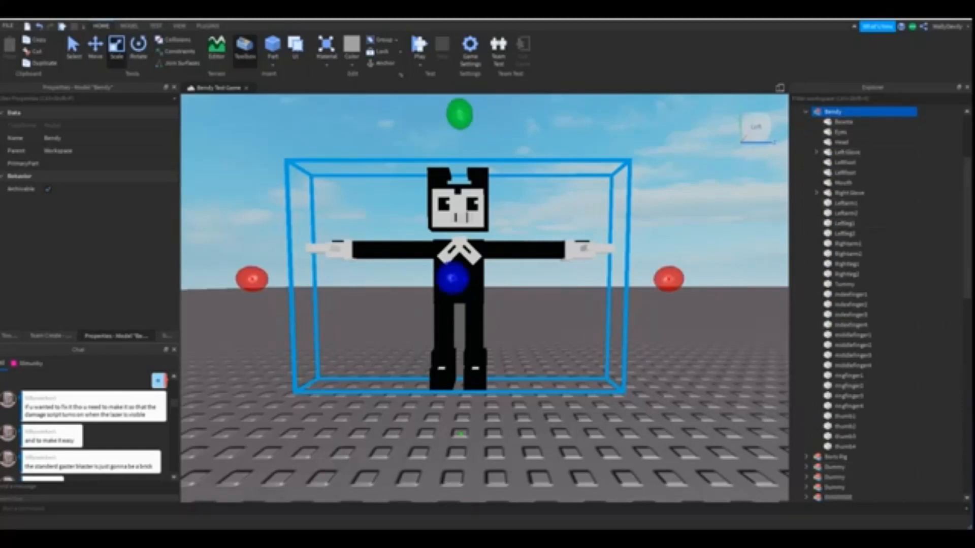
left_click(861, 416)
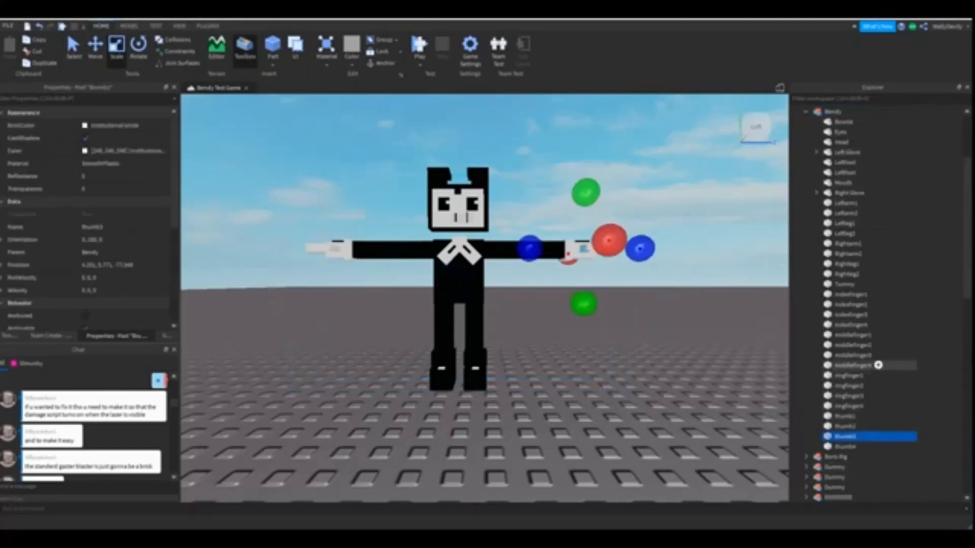
left_click(863, 365)
left_click(862, 284)
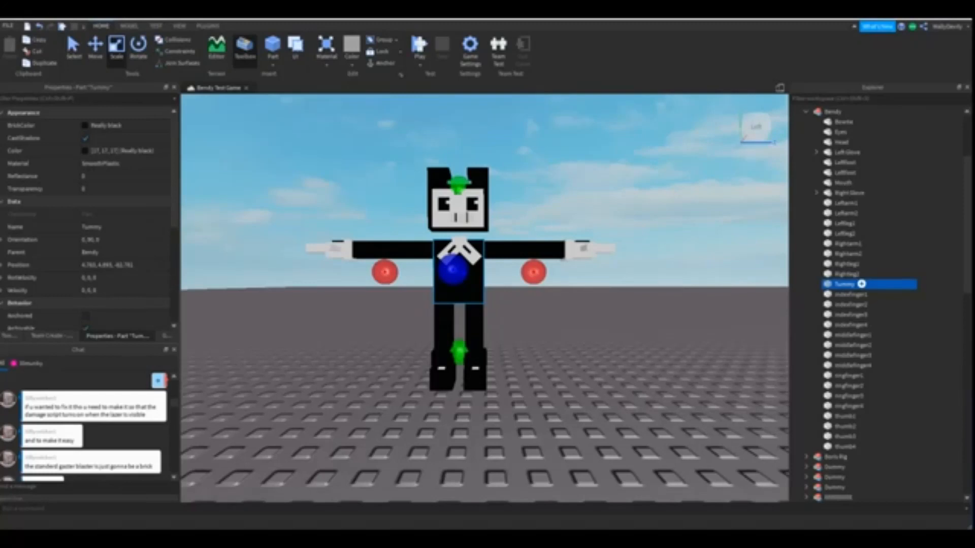
key("f")
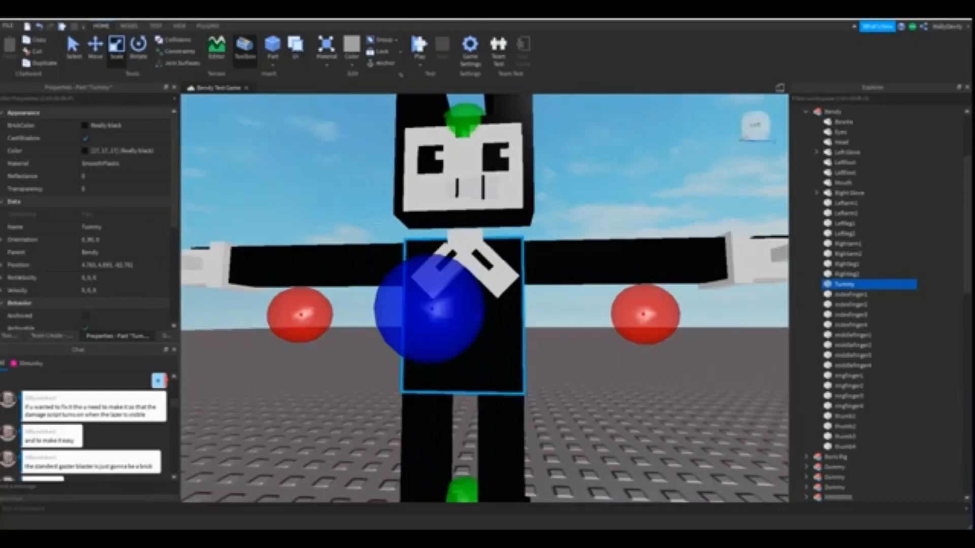
right_click_drag(485, 299, 472, 325)
scroll(485, 298, "down", 3)
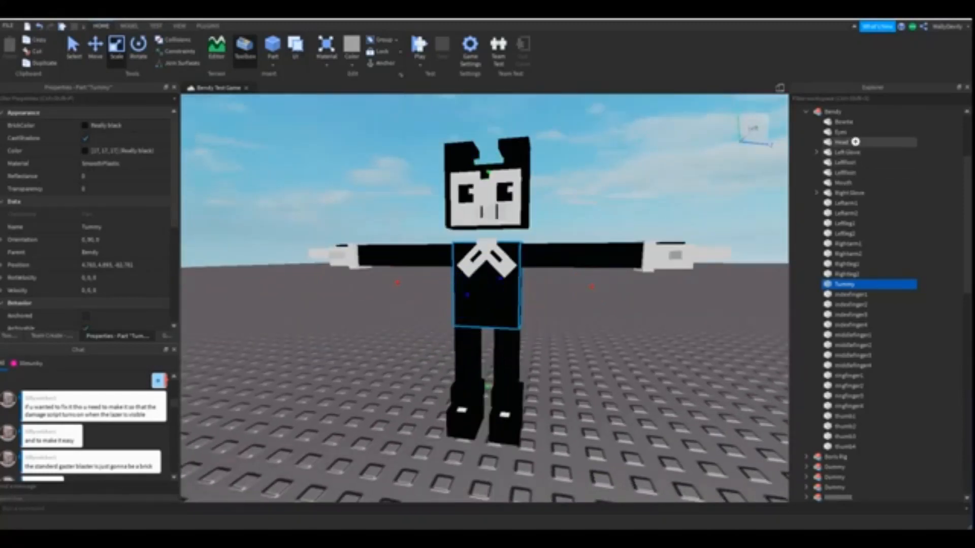
left_click(857, 122)
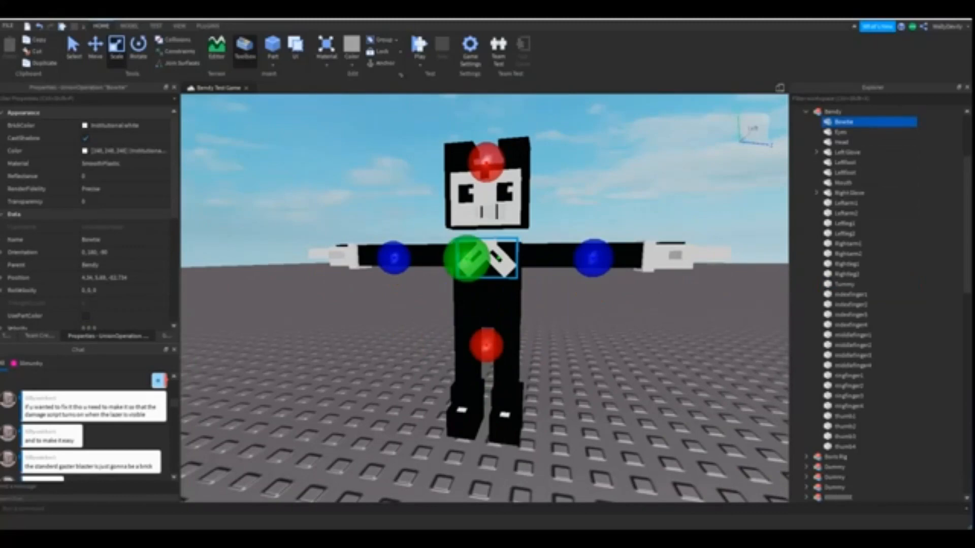
Find the orange-and-black character among the other models and expand the Wally model down to its Tom folder's Waist parts.
key("w")
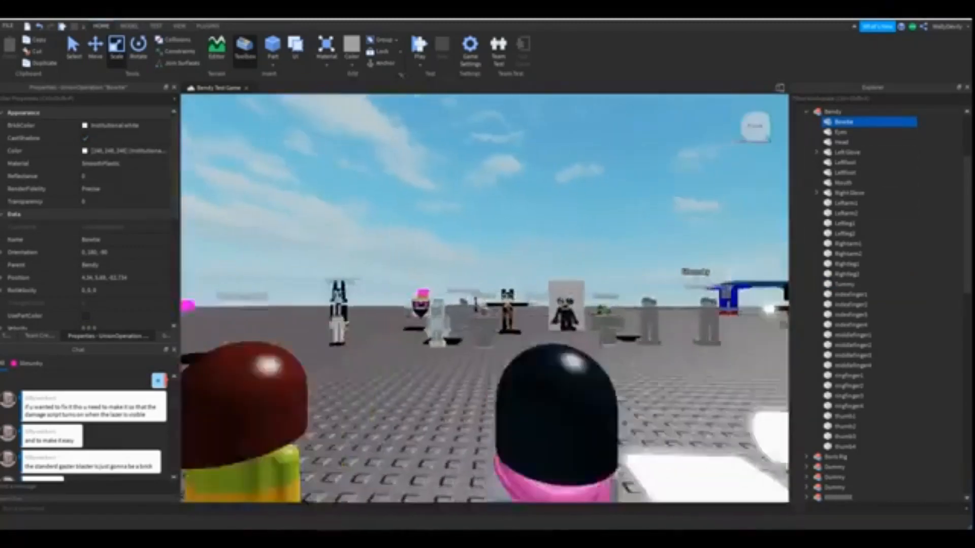
key("w")
left_click(496, 231)
key("w")
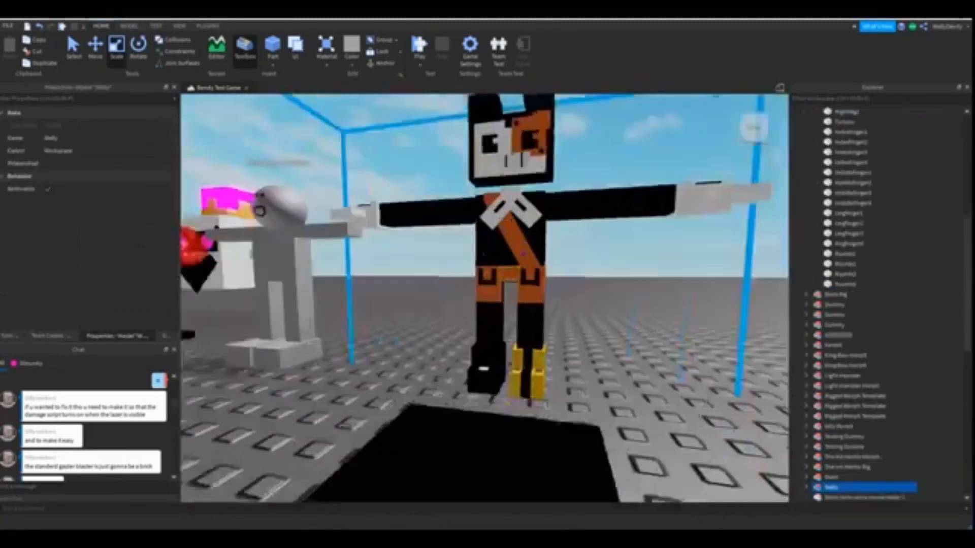
key("s")
scroll(870, 406, "down", 1)
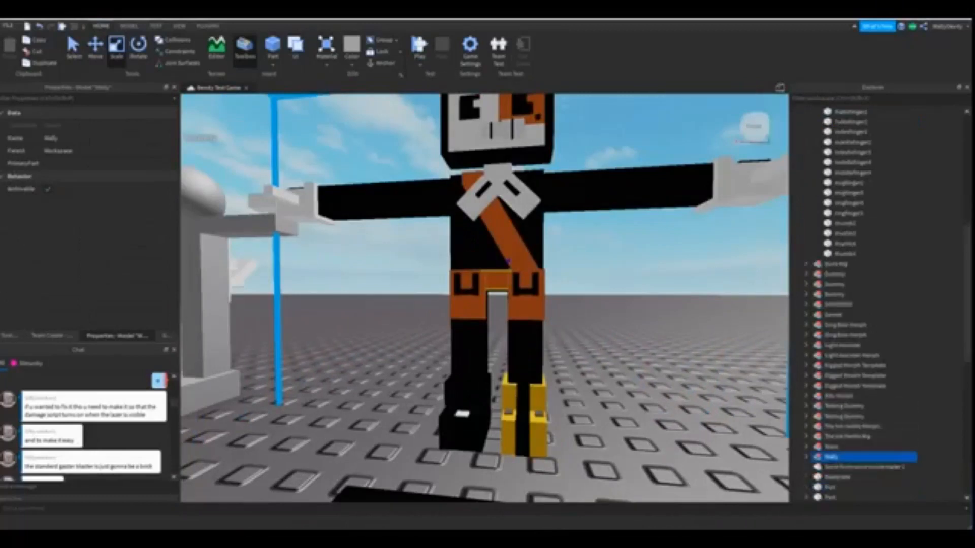
left_click(806, 457)
scroll(845, 447, "down", 2)
left_click(816, 406)
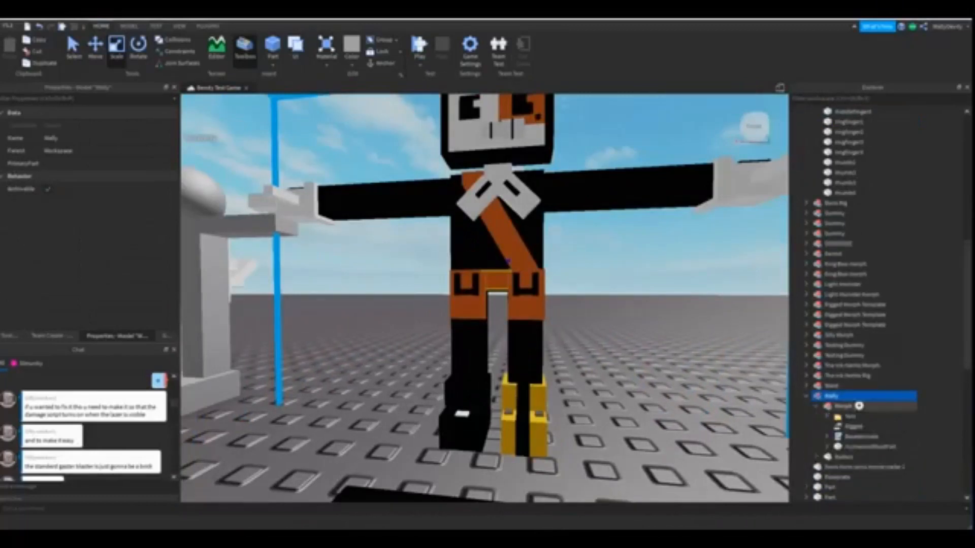
left_click(827, 417)
left_click(837, 426)
scroll(884, 396, "down", 4)
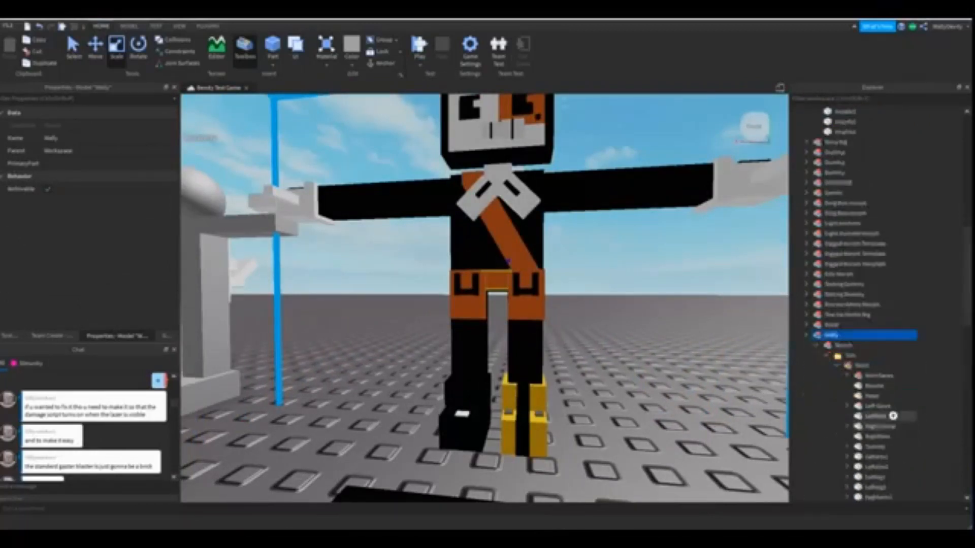
Examine the Tummy union in the Waist model up close and show the solid modeling tools.
left_click(875, 386)
key("f")
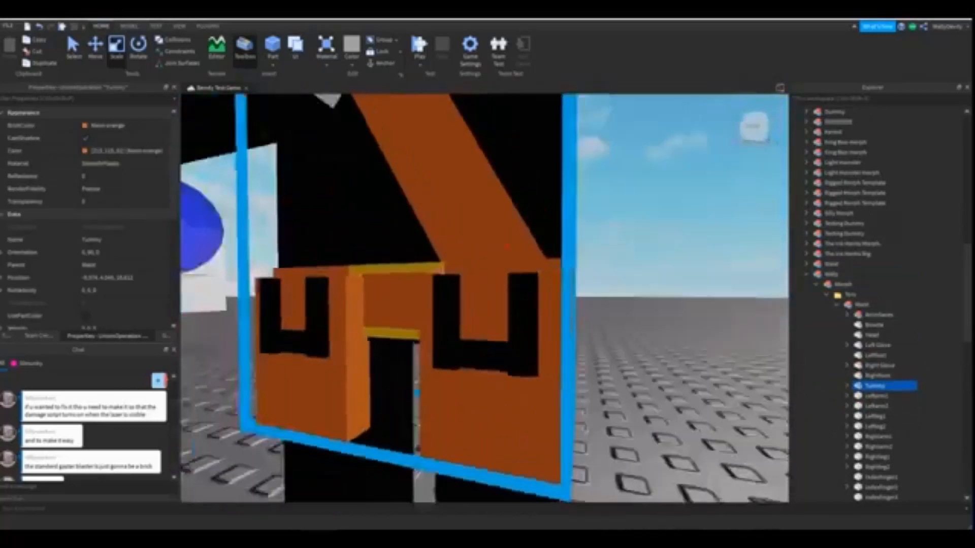
mouse_move(485, 285)
right_mouse_down()
mouse_move(446, 294)
mouse_move(501, 287)
right_mouse_up()
scroll(485, 299, "up", 3)
scroll(485, 298, "down", 5)
scroll(485, 299, "up", 3)
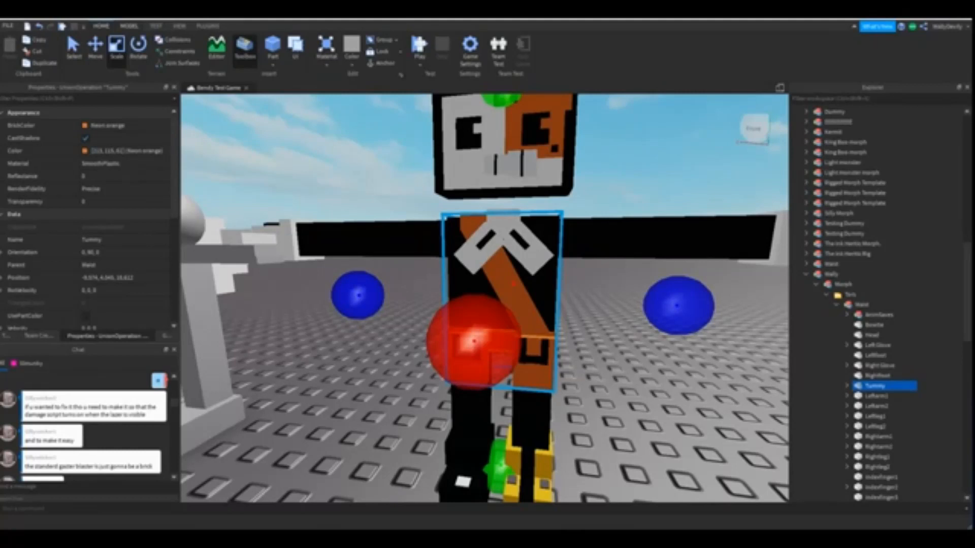
left_click(129, 26)
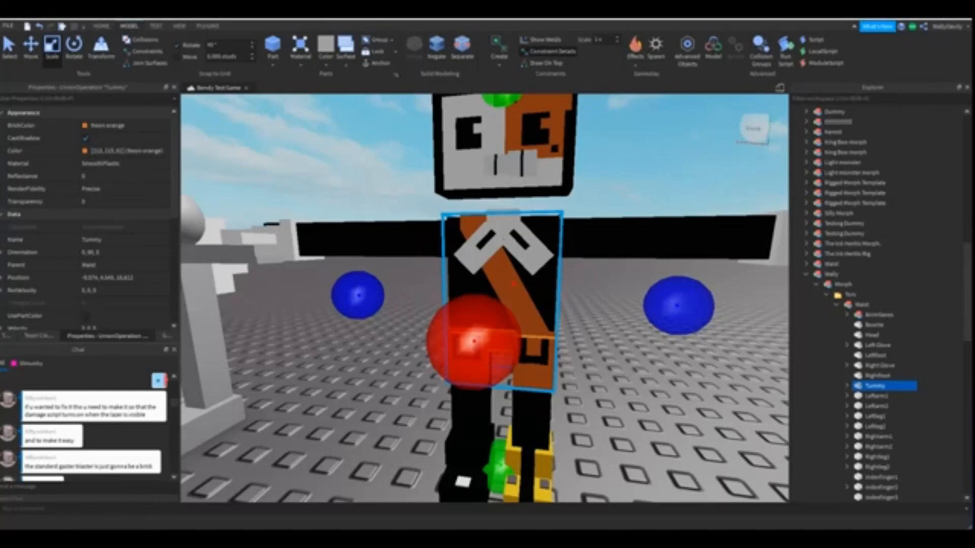
Return to the Bendy model and examine its Left Glove union and fingers up close.
key("w")
right_click_drag(485, 298, 401, 295)
key("w")
left_click(388, 279)
key("w")
key("s")
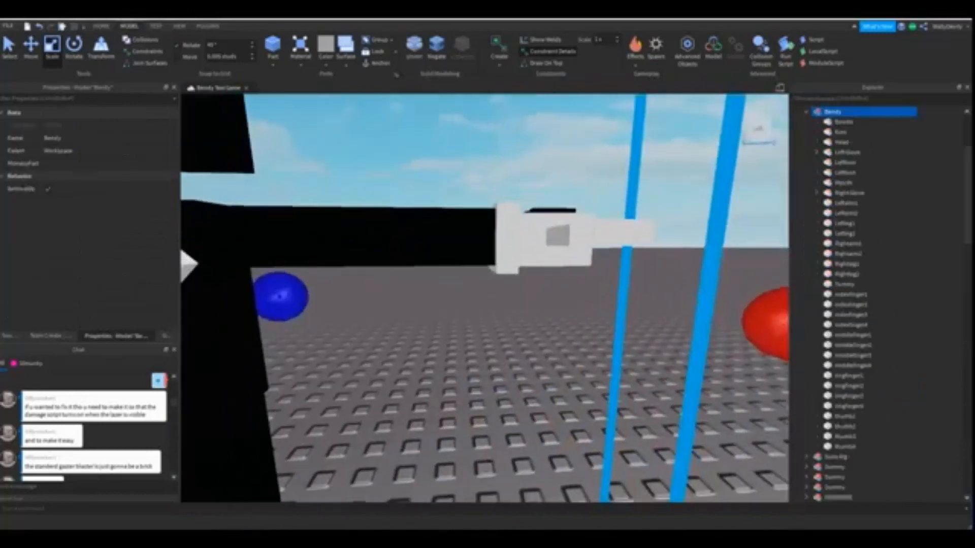
left_click(865, 151)
key("w")
right_click_drag(485, 298, 475, 332)
key("a")
key("w")
key("s")
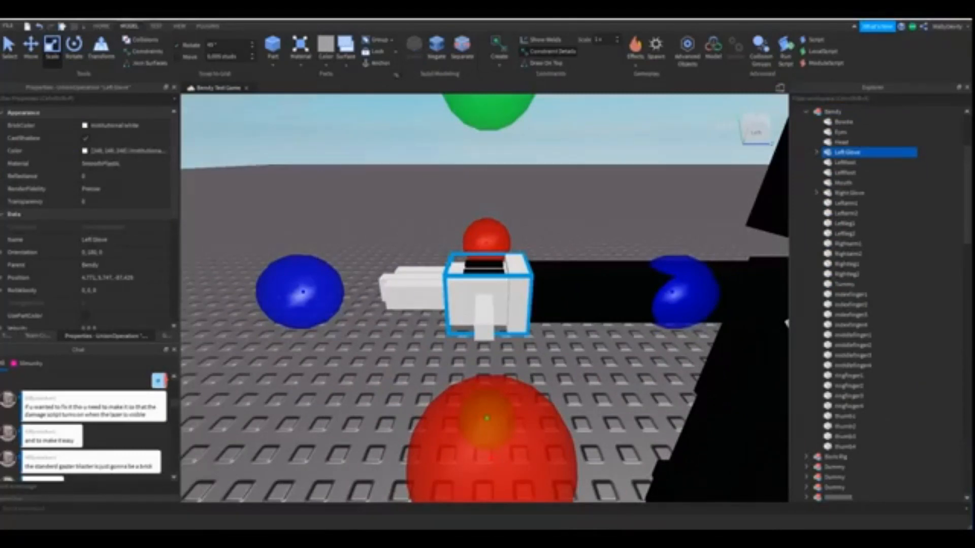
right_click_drag(475, 305, 468, 370)
key("w")
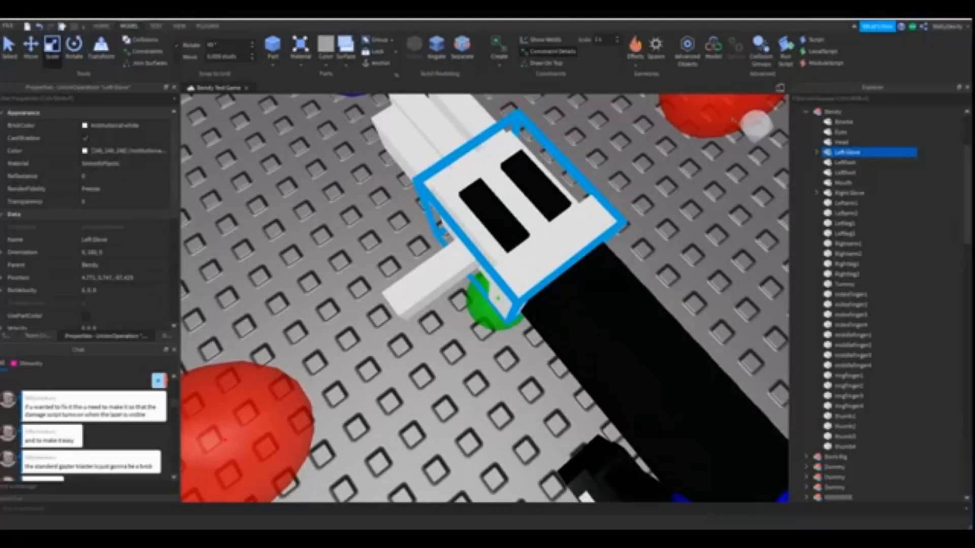
right_click_drag(467, 370, 513, 356)
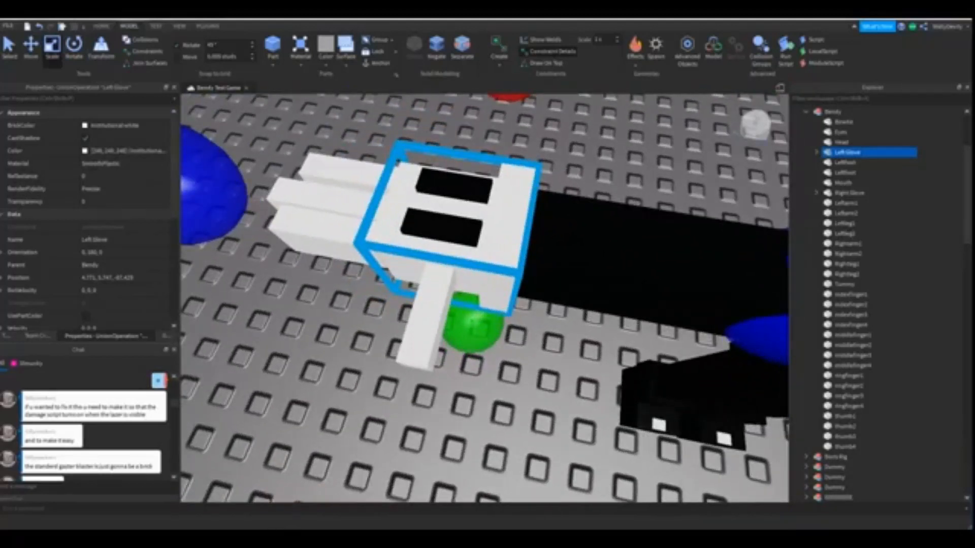
Examine Bendy's feet, head and whole body from the front.
scroll(485, 300, "down", 10)
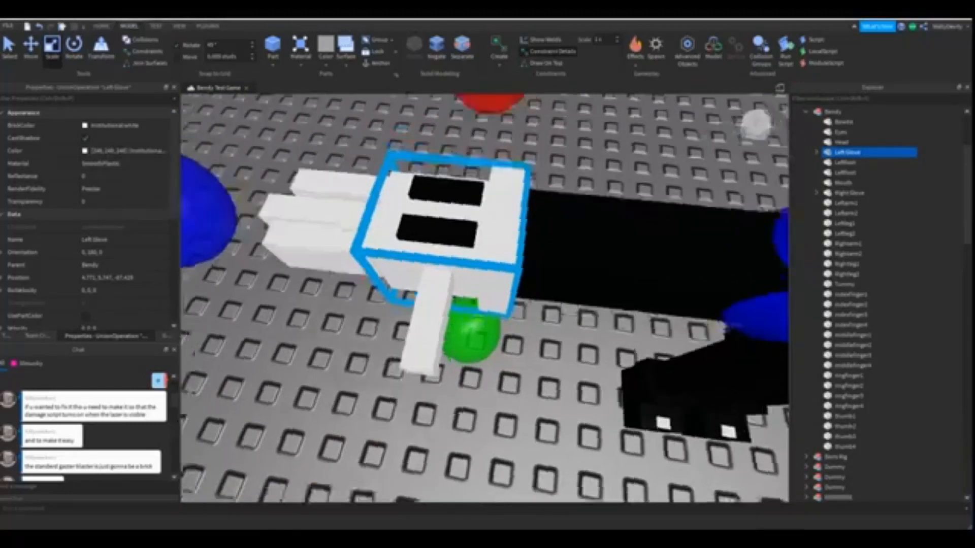
scroll(533, 305, "up", 12)
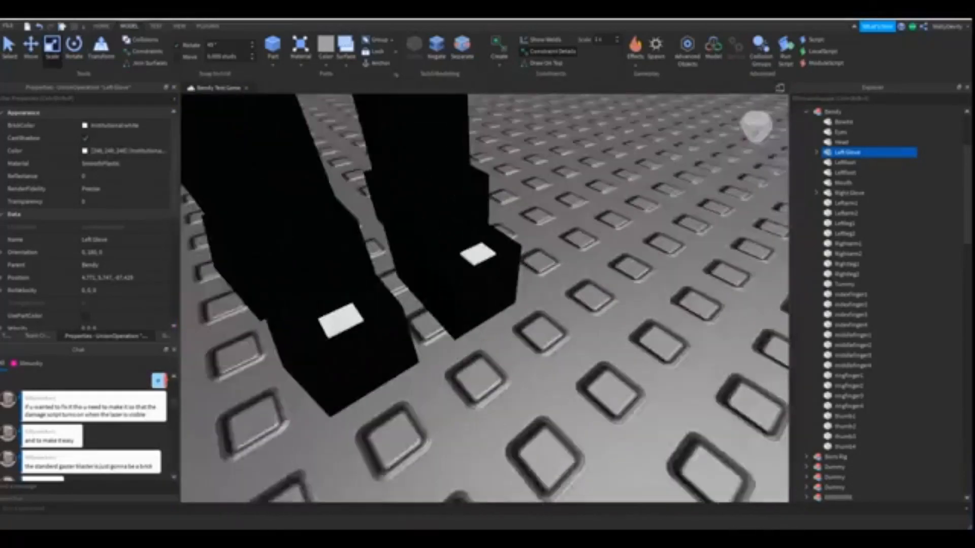
right_click_drag(485, 299, 495, 259)
scroll(485, 299, "down", 3)
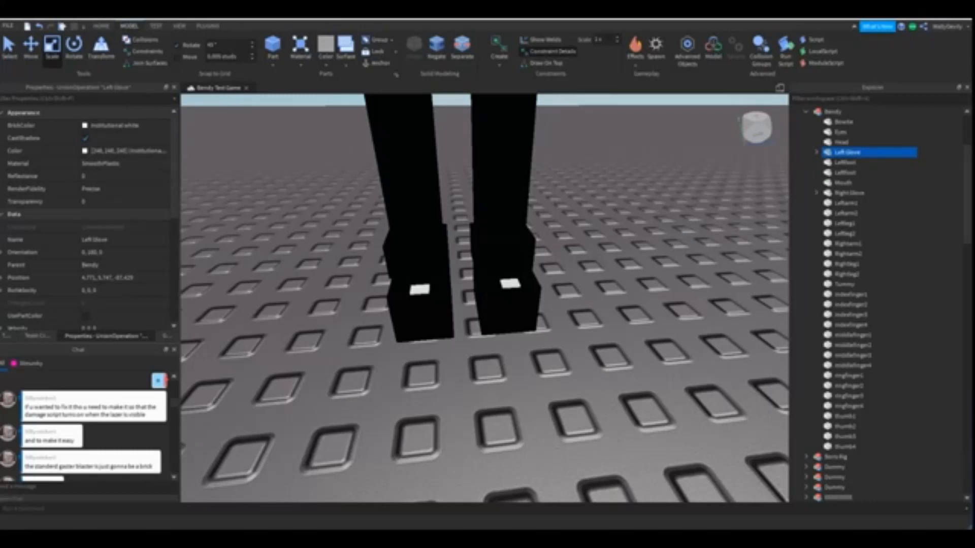
right_click_drag(484, 299, 485, 203)
scroll(485, 299, "up", 3)
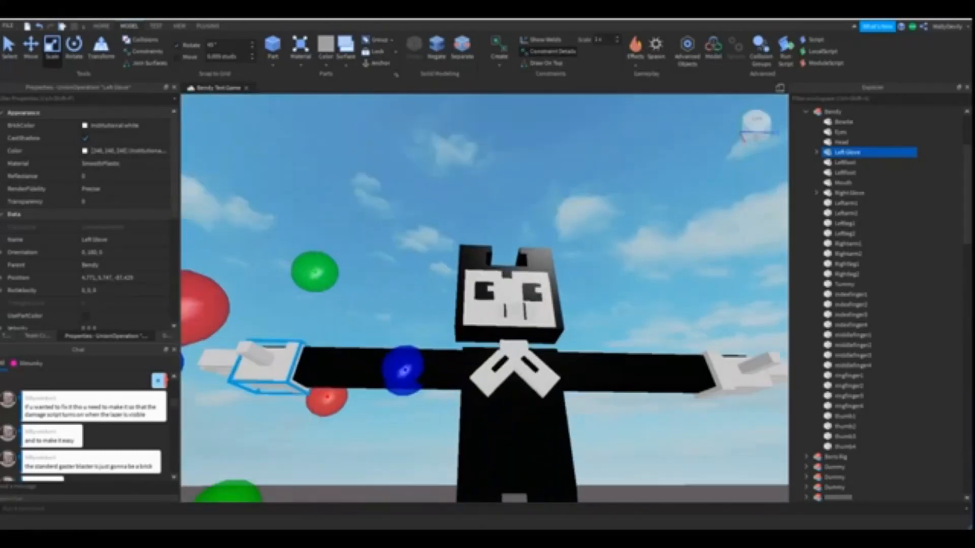
scroll(485, 299, "down", 3)
right_click_drag(485, 300, 477, 223)
scroll(485, 300, "down", 1)
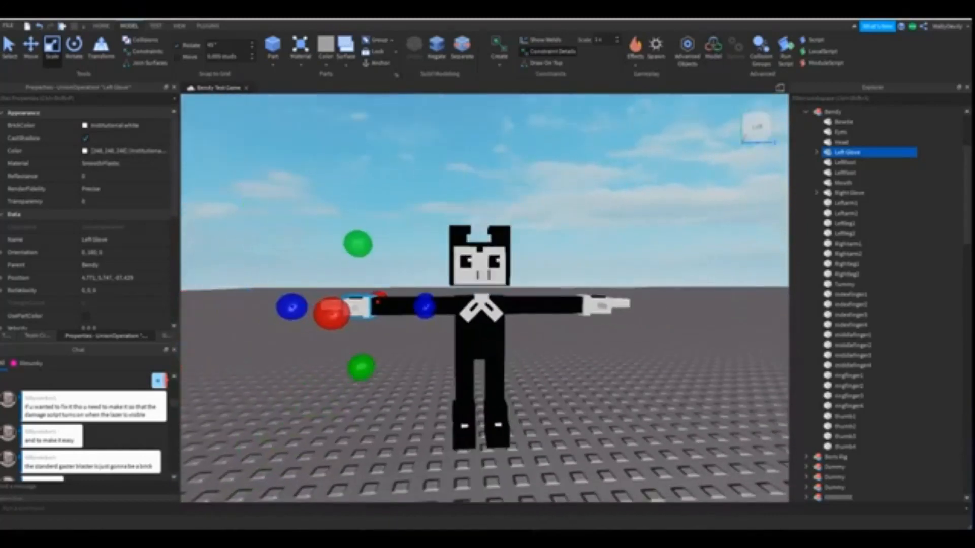
right_click_drag(485, 299, 495, 325)
scroll(485, 300, "up", 3)
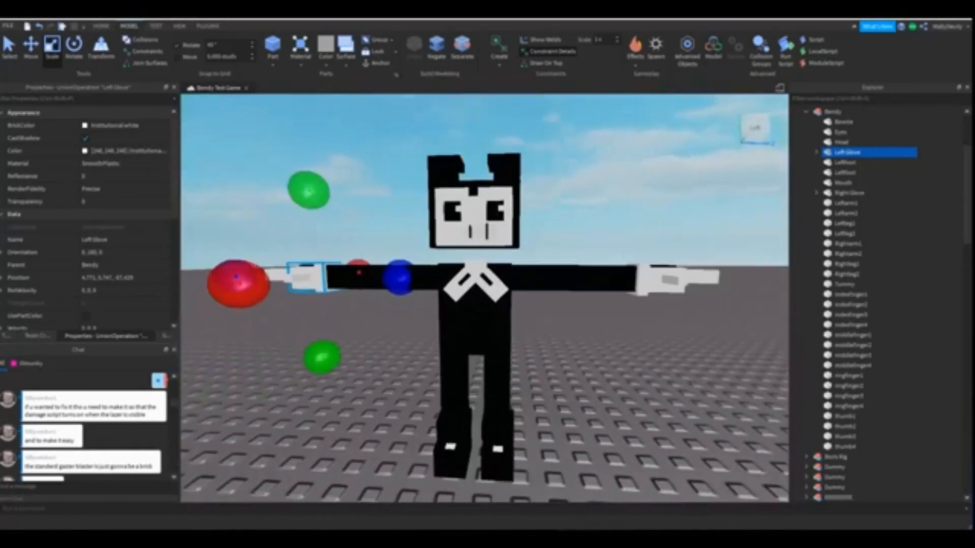
Set the material of the whole Bendy model to Smooth Plastic.
left_click(485, 305)
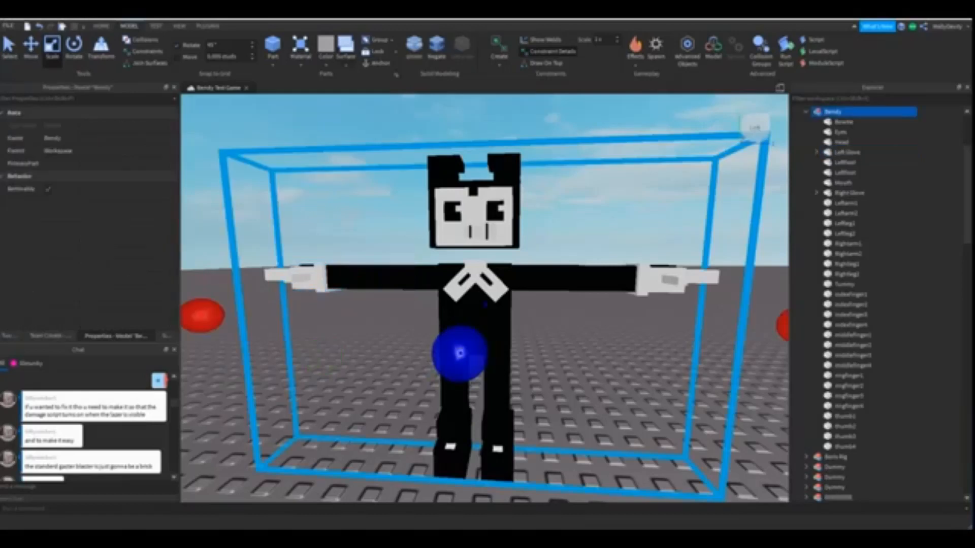
left_click(300, 57)
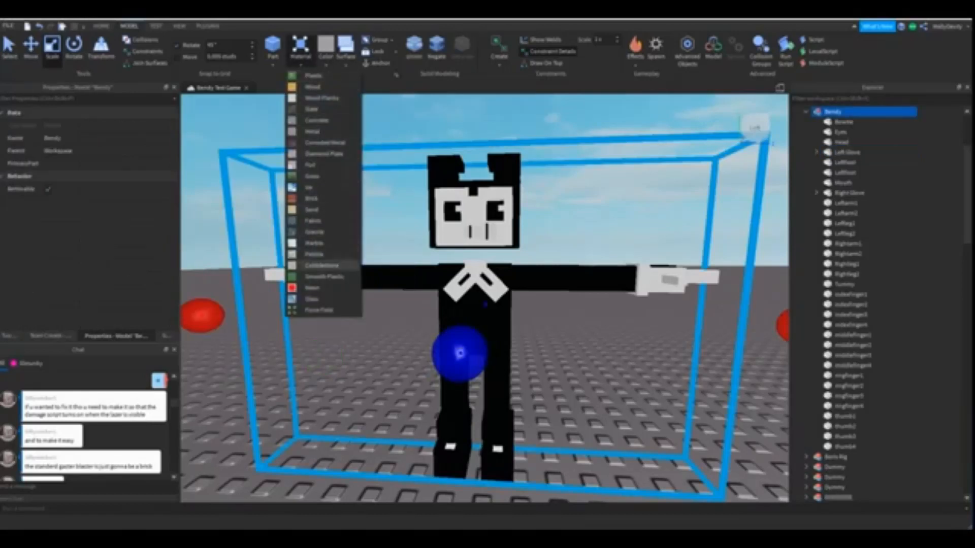
left_click(324, 277)
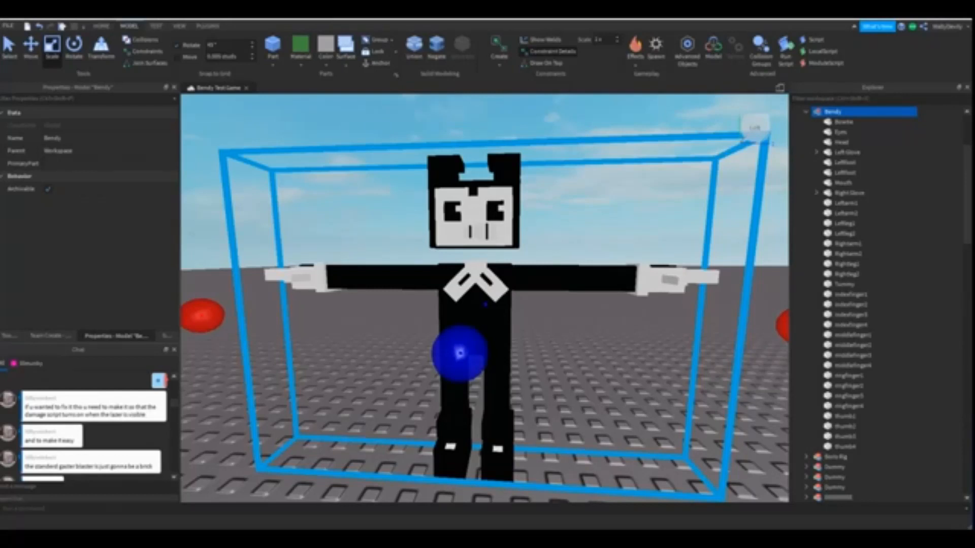
Insert an R15 Block Rig dummy with Rig Builder and place it on the baseplate beside Bendy.
mouse_move(849, 111)
left_click(208, 26)
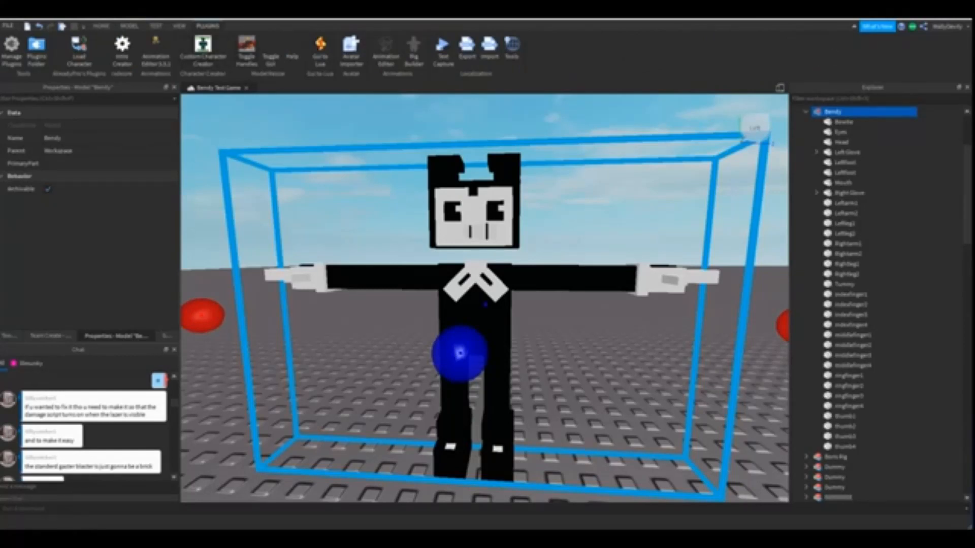
left_click(414, 49)
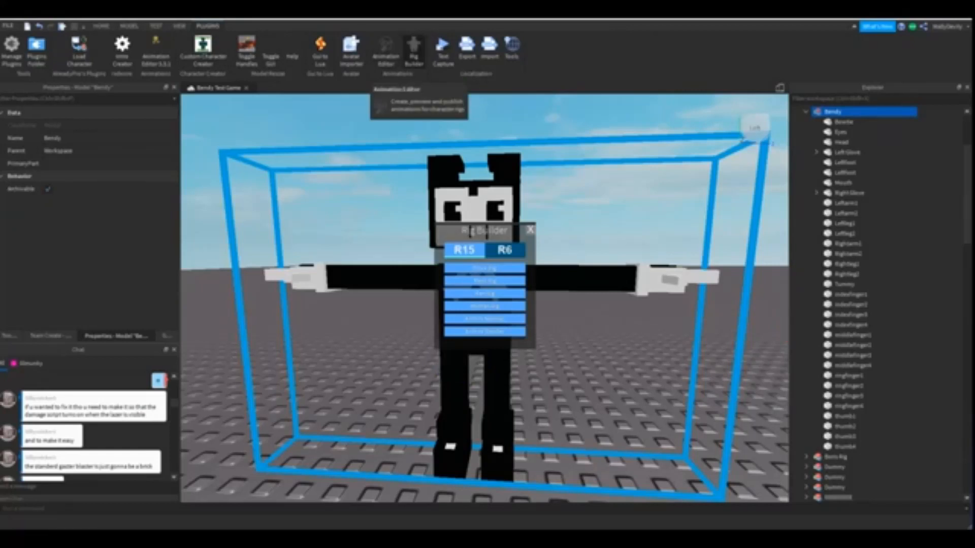
left_click(484, 269)
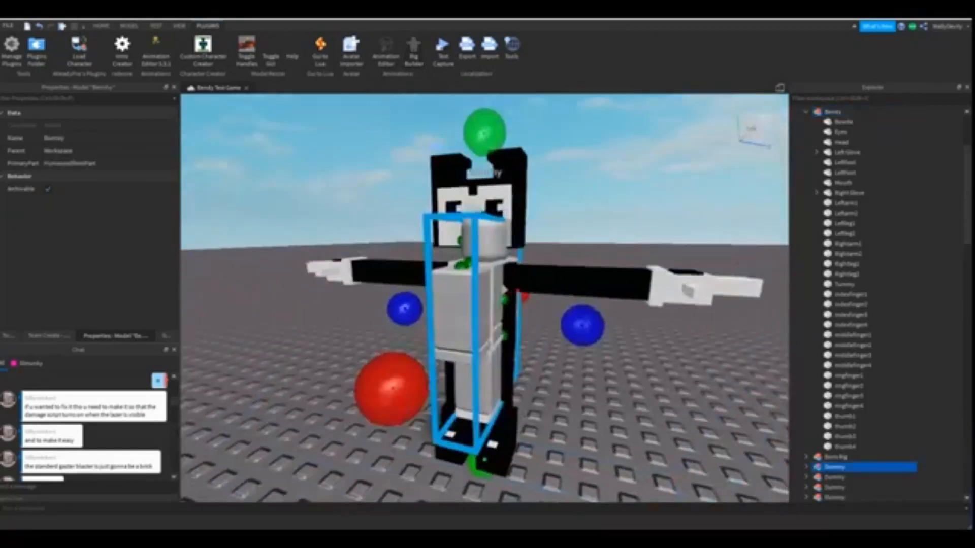
left_click_drag(460, 310, 402, 242)
right_click_drag(403, 241, 406, 192)
key("w")
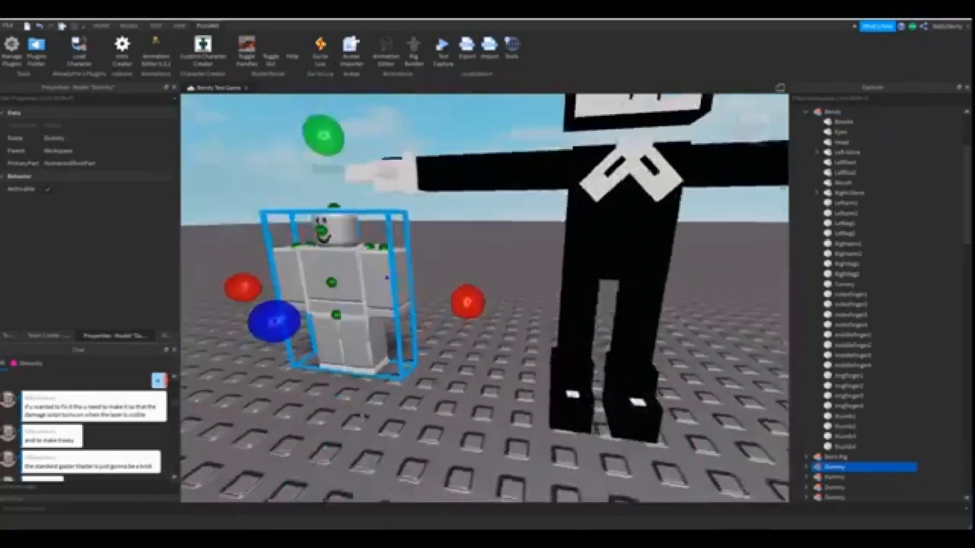
scroll(485, 298, "down", 3)
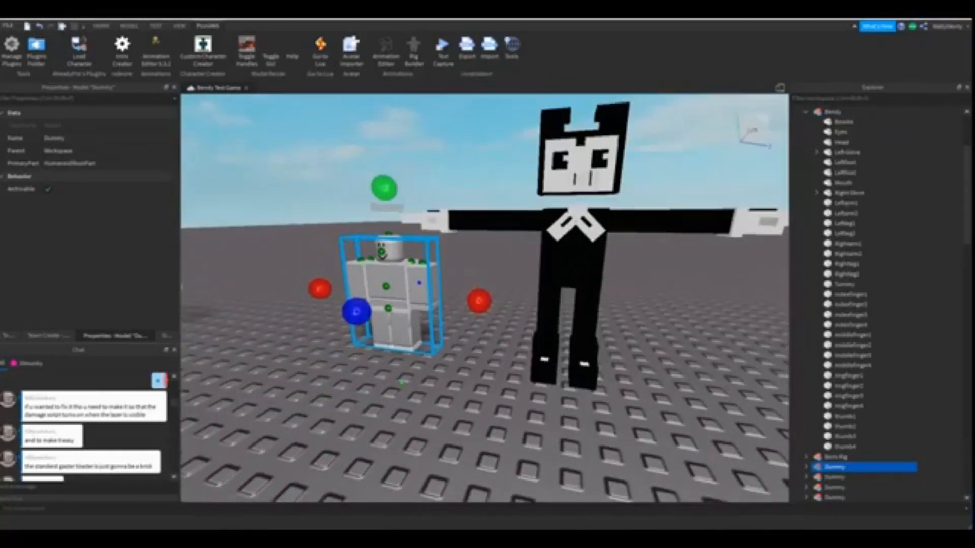
Scale the Bendy model down closer to the dummy's size and compare the two.
left_click(574, 264)
right_click_drag(574, 265, 594, 195)
left_click_drag(549, 105, 548, 170)
scroll(545, 203, "up", 3)
right_click_drag(546, 203, 500, 206)
scroll(500, 253, "up", 4)
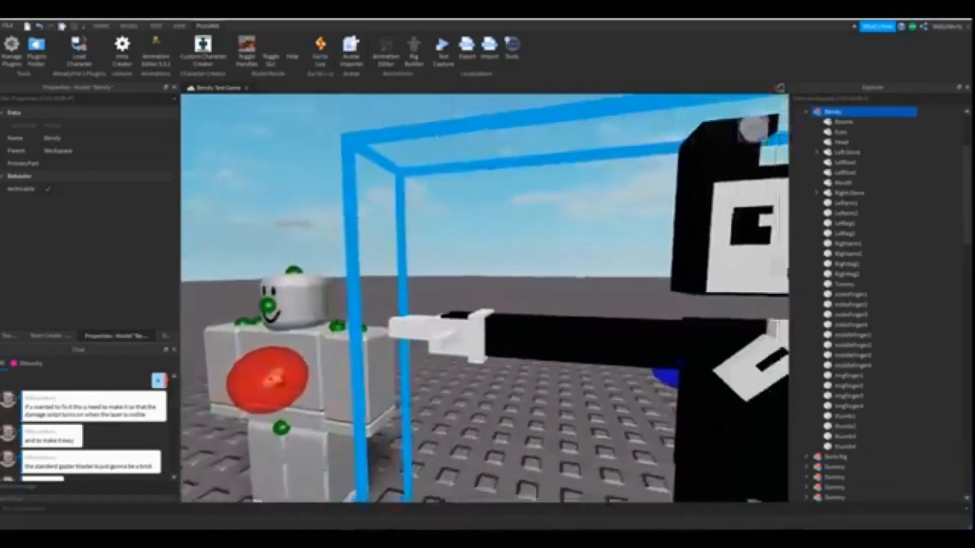
scroll(500, 254, "down", 5)
scroll(500, 254, "up", 3)
right_click_drag(500, 254, 436, 292)
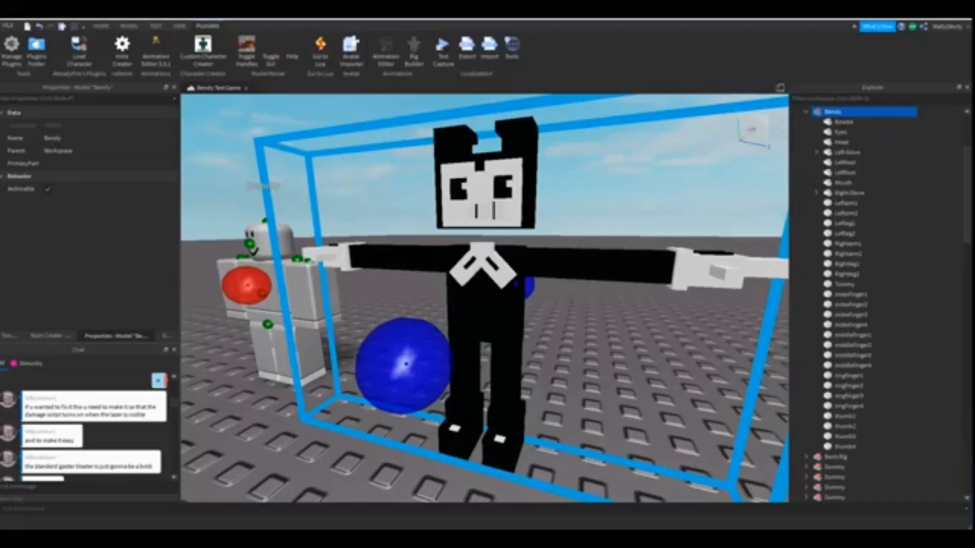
Move the R15 dummy sideways across the baseplate until it lines up with Bendy's body.
right_click_drag(485, 294, 407, 313)
key("a")
left_click(462, 280)
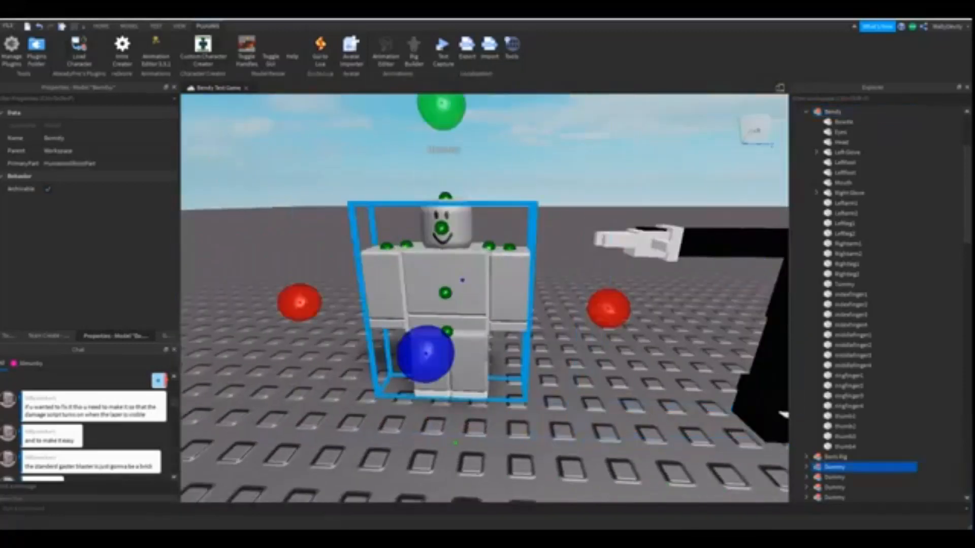
left_click(101, 26)
left_click(95, 48)
left_click_drag(445, 285, 558, 290)
key("d")
key("a")
right_click_drag(559, 290, 571, 335)
key("s")
left_click_drag(564, 342, 618, 346)
key("d")
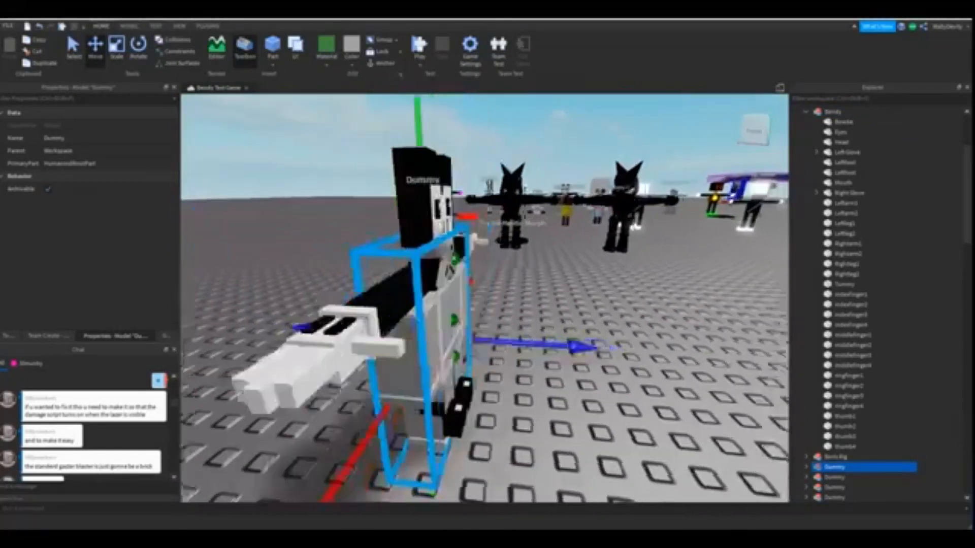
Shift the dummy front to back so it overlaps Bendy's torso and legs.
right_click_drag(618, 346, 452, 325)
left_click_drag(443, 452, 426, 488)
right_click_drag(425, 487, 381, 503)
key("d")
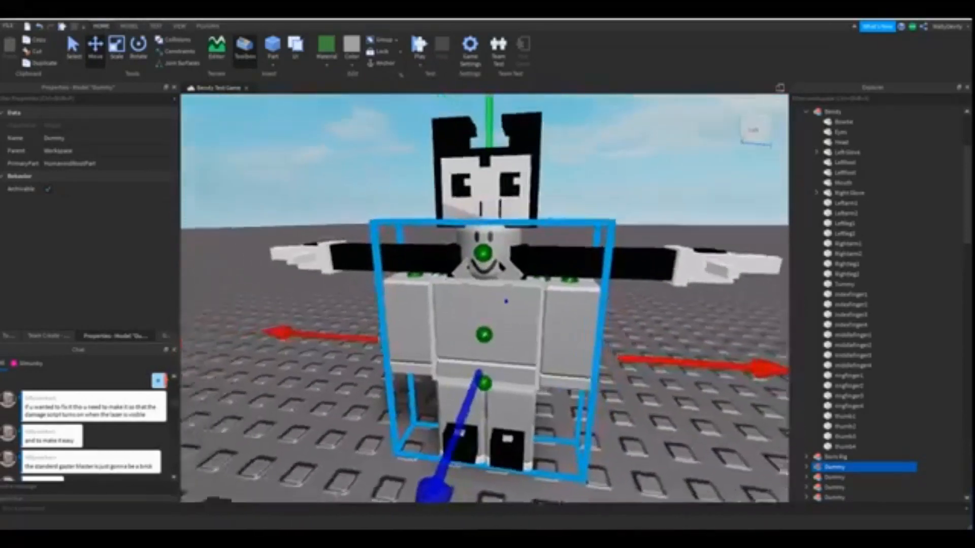
key("s")
key("d")
right_click_drag(426, 457, 249, 447)
Select the Bendy model and lower it slightly toward the baseplate.
key("s")
key("w")
left_click(529, 305)
key("a")
right_click_drag(529, 305, 592, 295)
key("s")
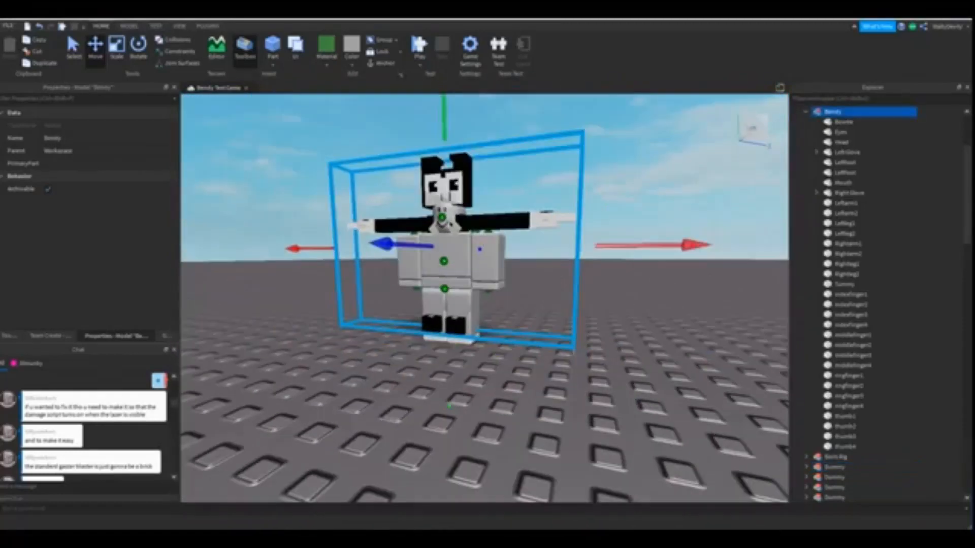
left_click_drag(444, 120, 444, 133)
mouse_move(444, 133)
right_mouse_down()
mouse_move(447, 89)
mouse_move(485, 157)
mouse_move(523, 172)
mouse_move(497, 172)
mouse_move(452, 135)
right_mouse_up()
key("w")
key("a")
key("w")
key("d")
key("s")
Nudge the dummy slightly to refine its alignment with Bendy's body.
left_click(620, 350)
key("w")
right_click_drag(644, 376, 558, 351)
mouse_move(435, 315)
left_mouse_down()
mouse_move(460, 315)
mouse_move(428, 315)
mouse_move(441, 314)
left_mouse_up()
Examine from several angles how the dummy overlaps Bendy's head, torso and feet.
right_click_drag(441, 315, 436, 340)
key("a")
key("w")
scroll(485, 299, "down", 2)
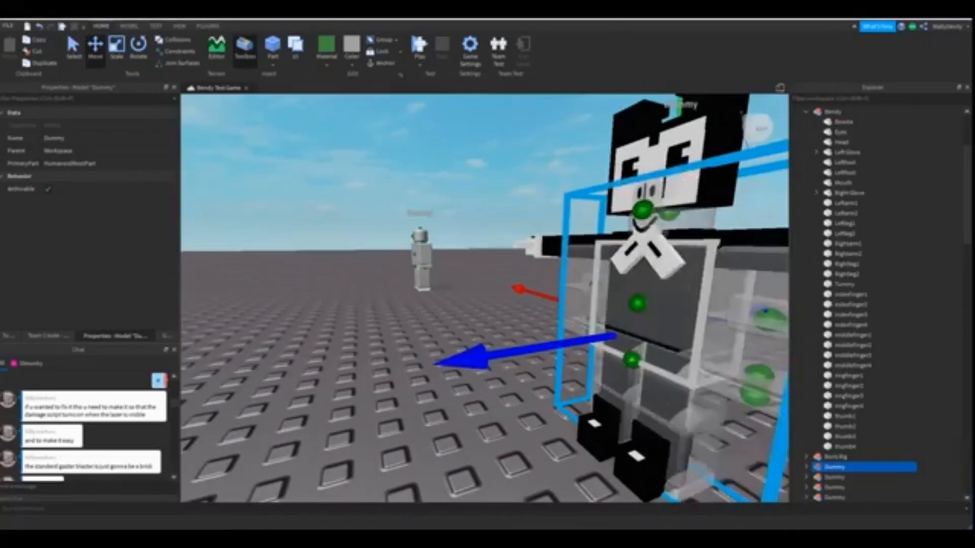
key("w")
right_click_drag(485, 299, 523, 276)
key("a")
key("d")
key("w")
key("s")
key("d")
key("a")
Move the HumanoidRootPart out of the aligned dummy and into the Bendy model.
left_click(806, 467)
scroll(863, 466, "down", 5)
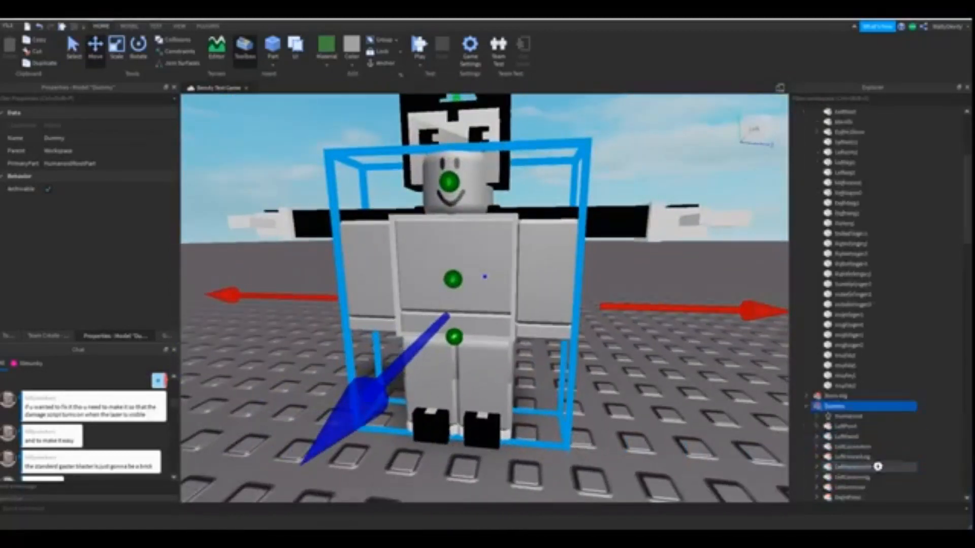
scroll(877, 376, "down", 2)
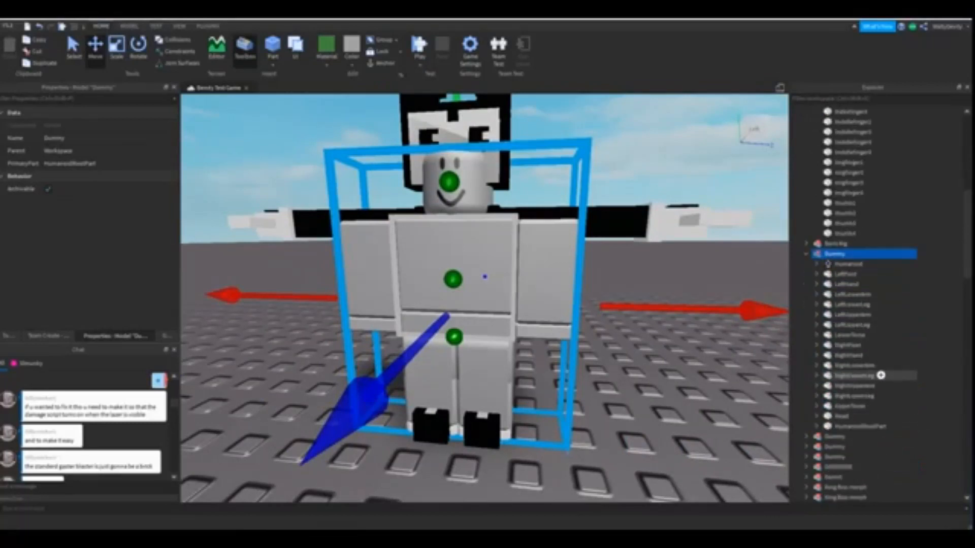
left_click(886, 426)
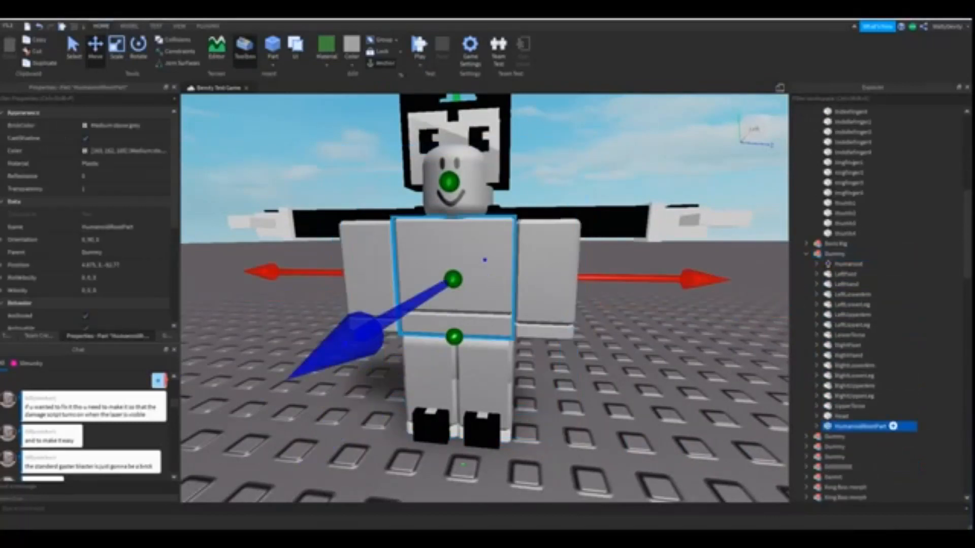
left_click_drag(892, 427, 827, 222)
left_click(843, 223)
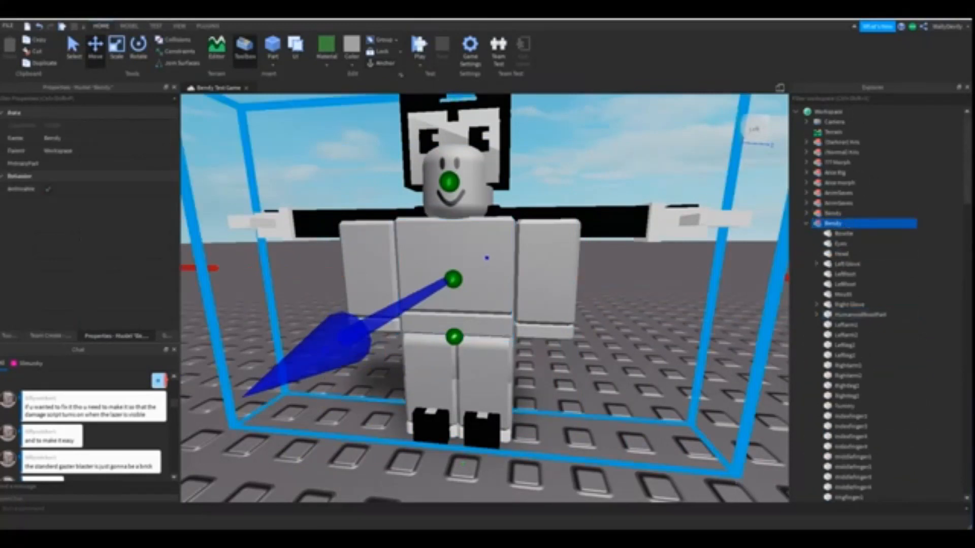
Delete OriginalSize and RootRigAttachment from Bendy's HumanoidRootPart.
left_click(816, 315)
left_click(860, 325)
left_click(870, 334, "shift")
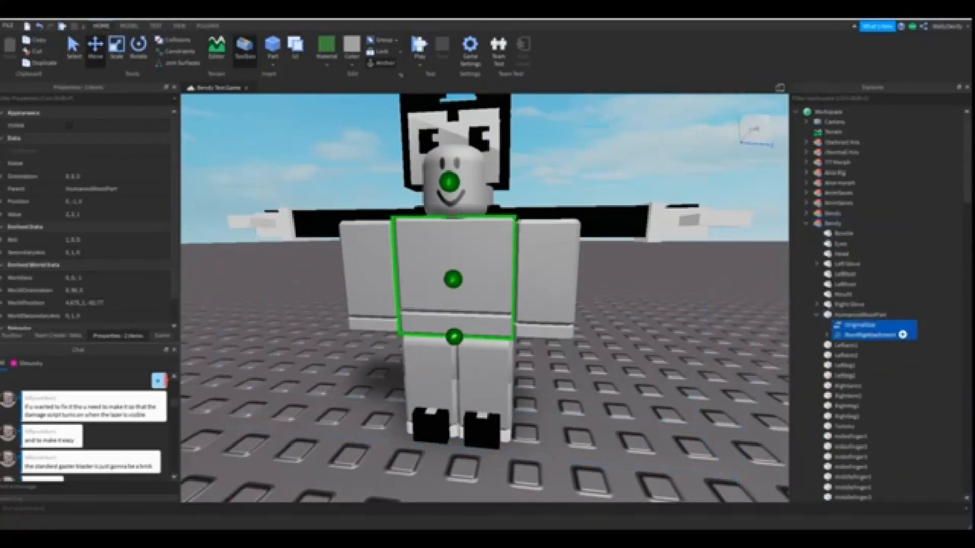
key("Delete")
Delete the rest of the dummy model that overlaps Bendy.
scroll(874, 315, "down", 4)
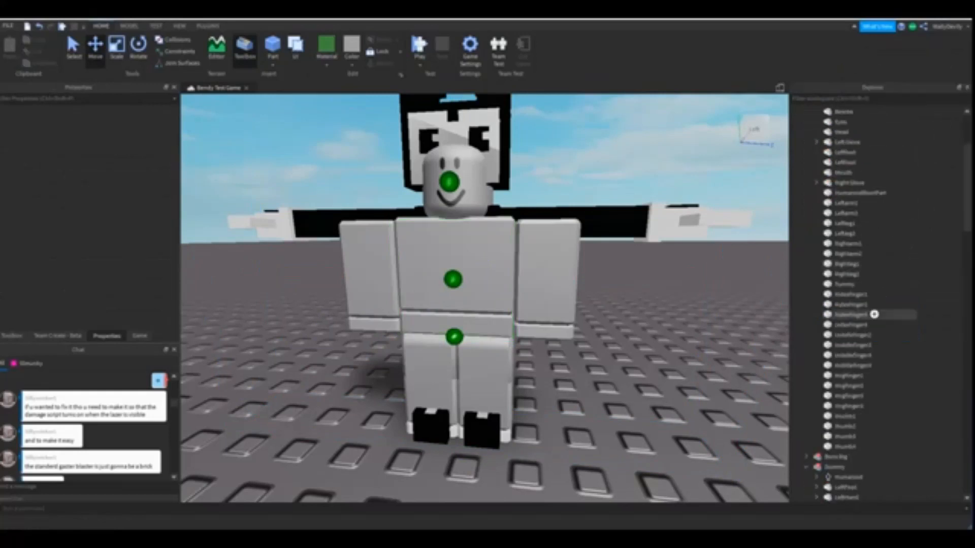
scroll(874, 314, "down", 4)
right_click(838, 345)
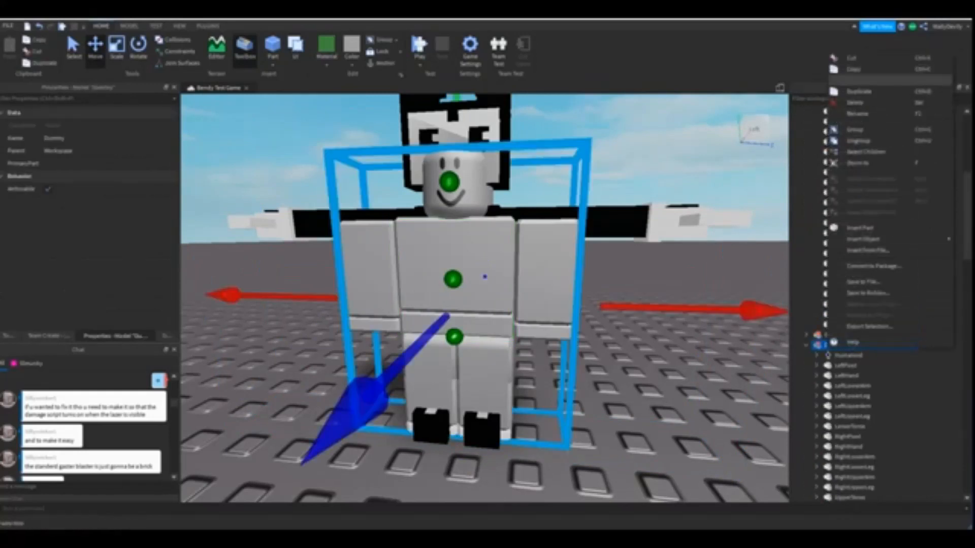
left_click(856, 102)
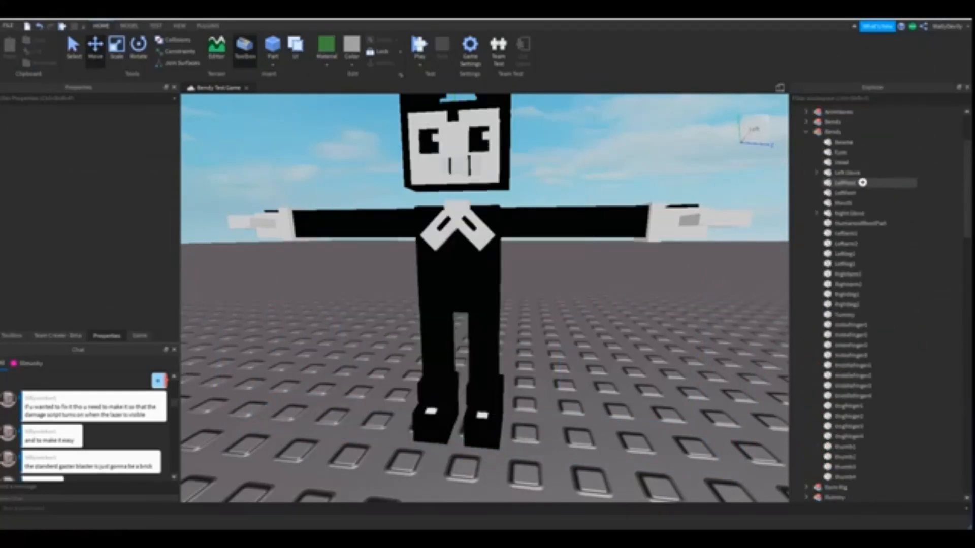
Insert a Humanoid object into the Bendy model.
scroll(859, 182, "up", 1)
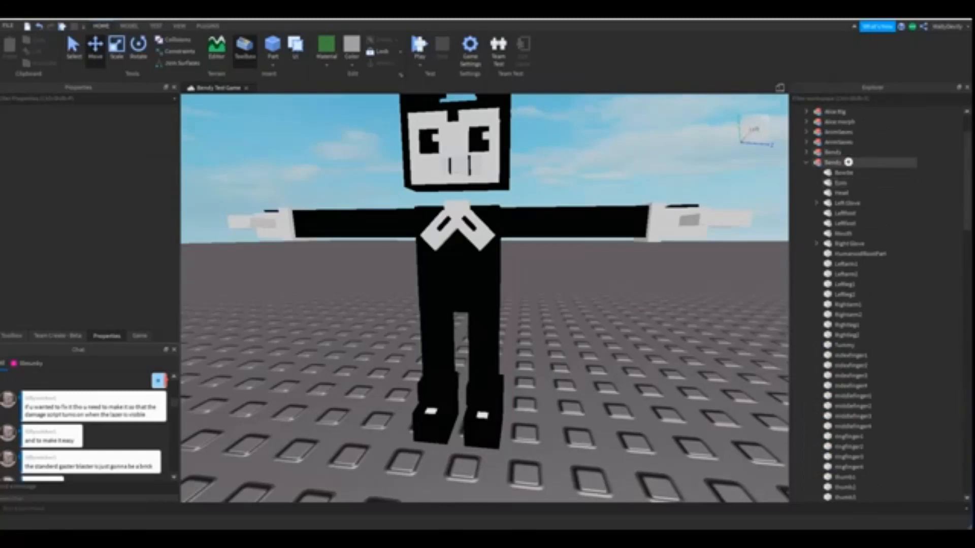
left_click(833, 162)
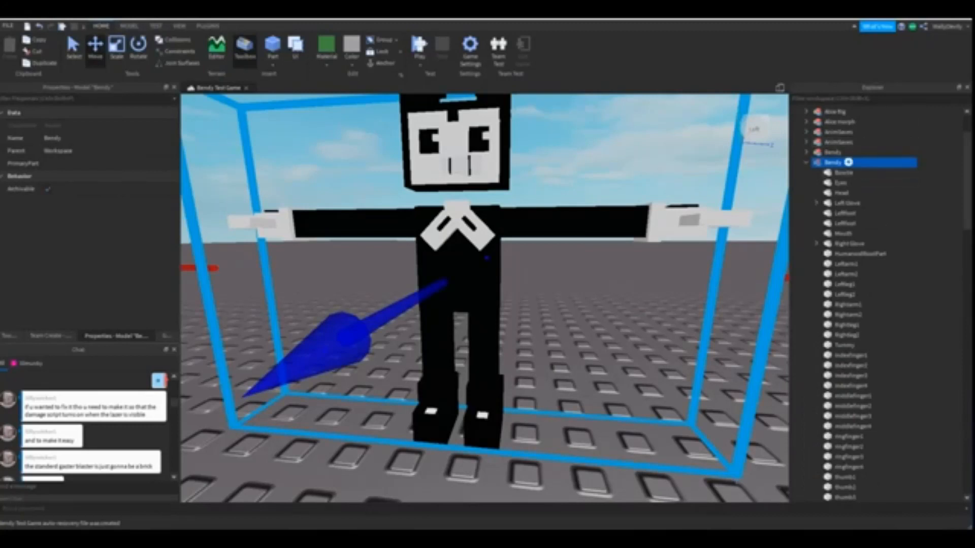
left_click(848, 162)
type("Humanoid")
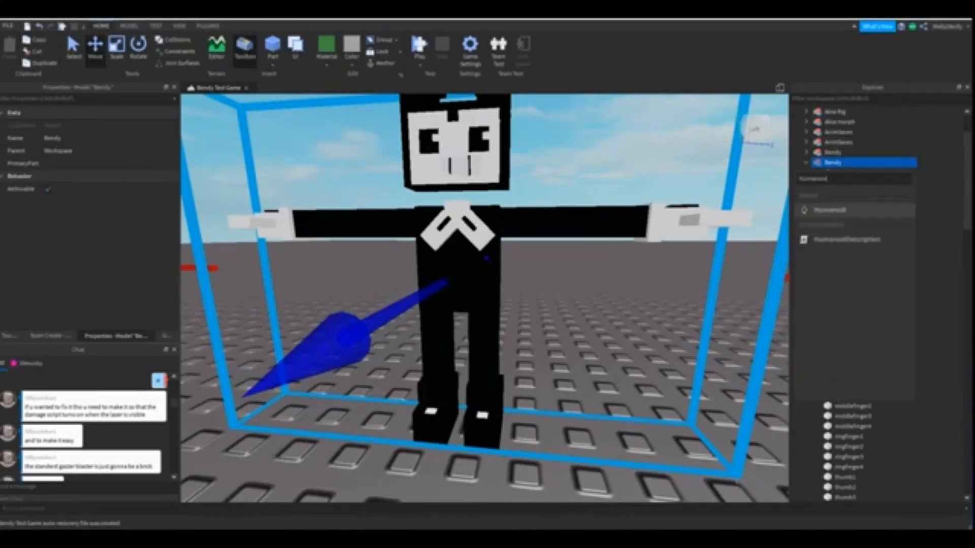
left_click(837, 208)
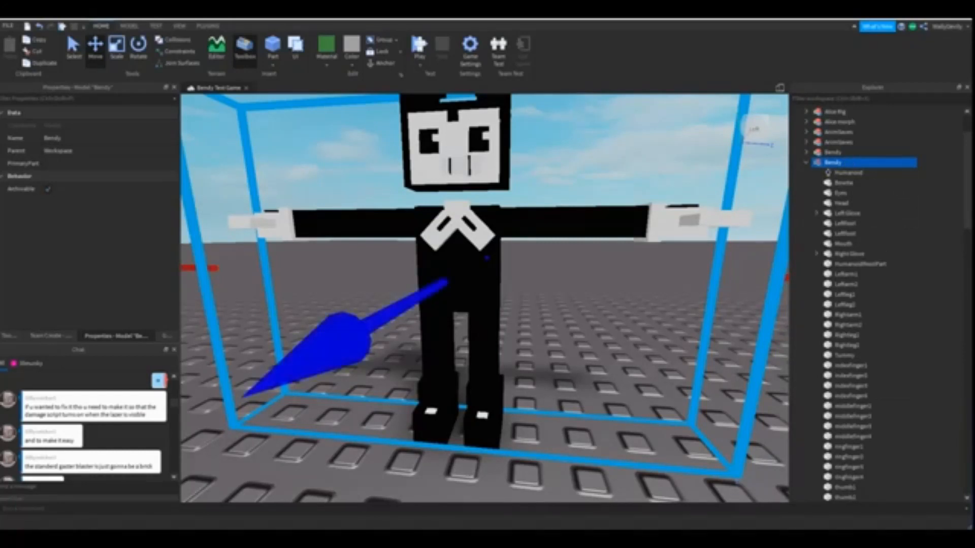
Launch the Custom Character Creator plugin and open the Bendy model for editing in it.
right_click_drag(484, 299, 553, 292)
scroll(485, 299, "down", 3)
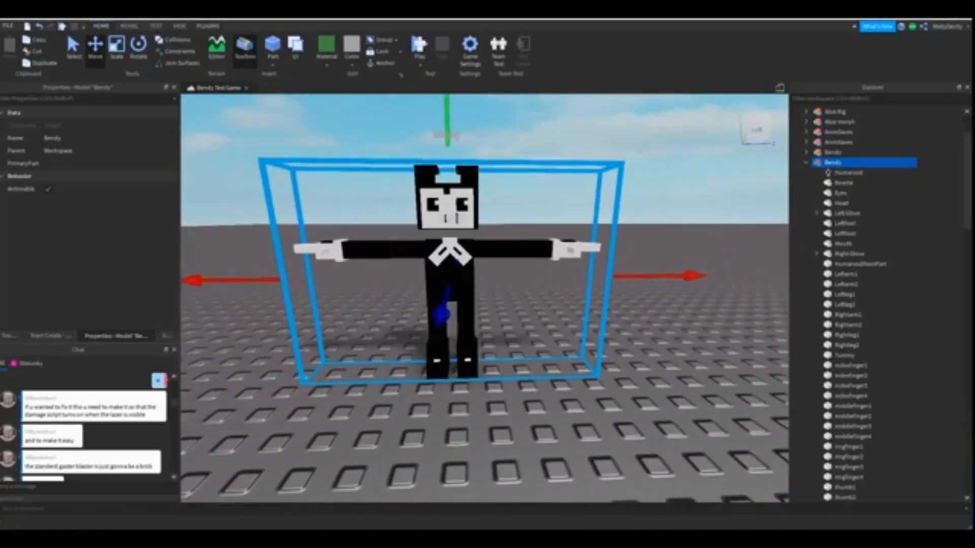
left_click(208, 26)
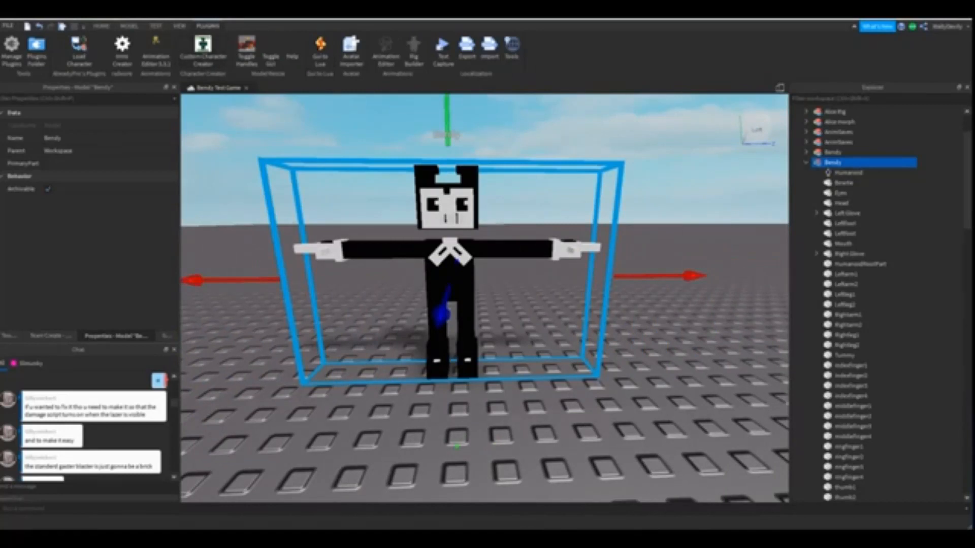
left_click(203, 48)
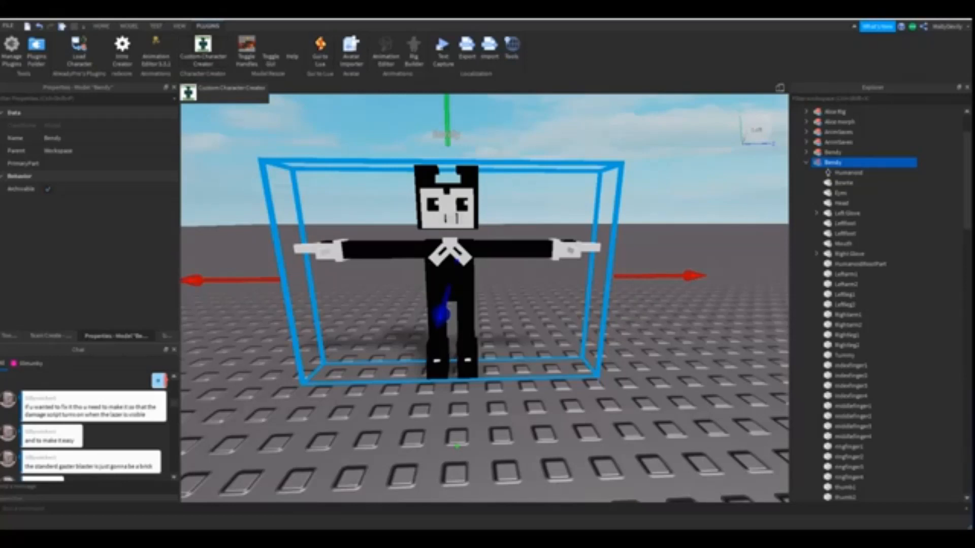
mouse_move(485, 299)
right_mouse_down()
mouse_move(474, 269)
mouse_move(480, 284)
right_mouse_up()
scroll(485, 299, "up", 3)
left_click(203, 50)
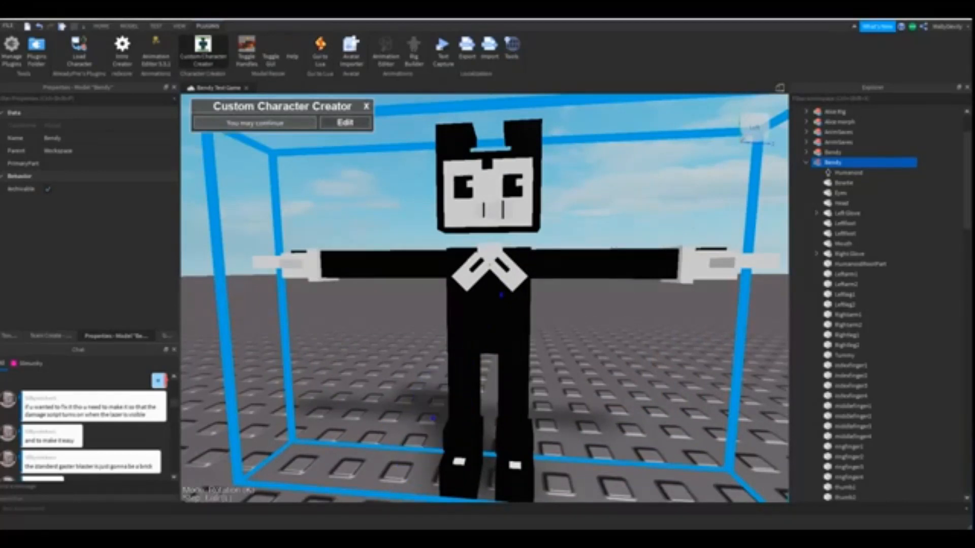
left_click(345, 123)
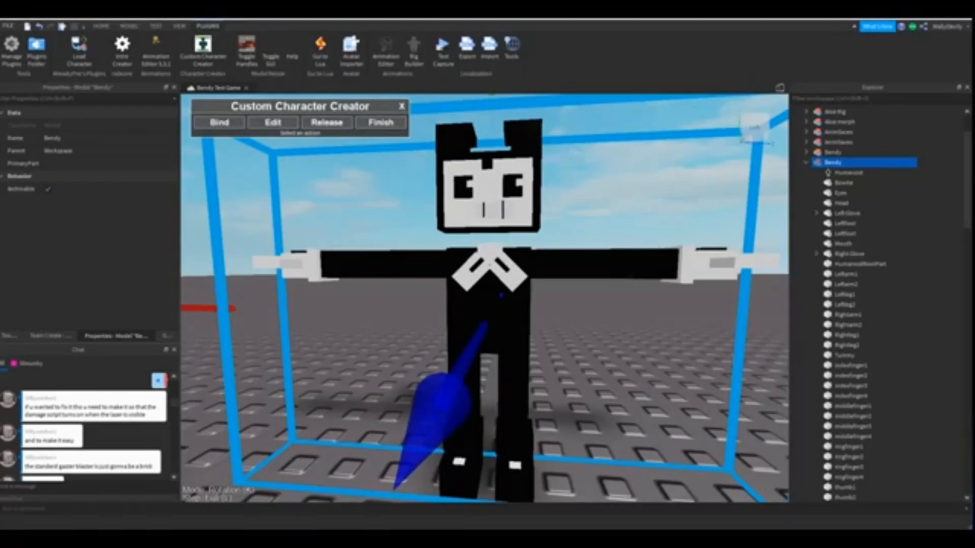
Examine Bendy's head, arms and torso up close and from a distance.
scroll(485, 299, "down", 5)
scroll(485, 299, "up", 6)
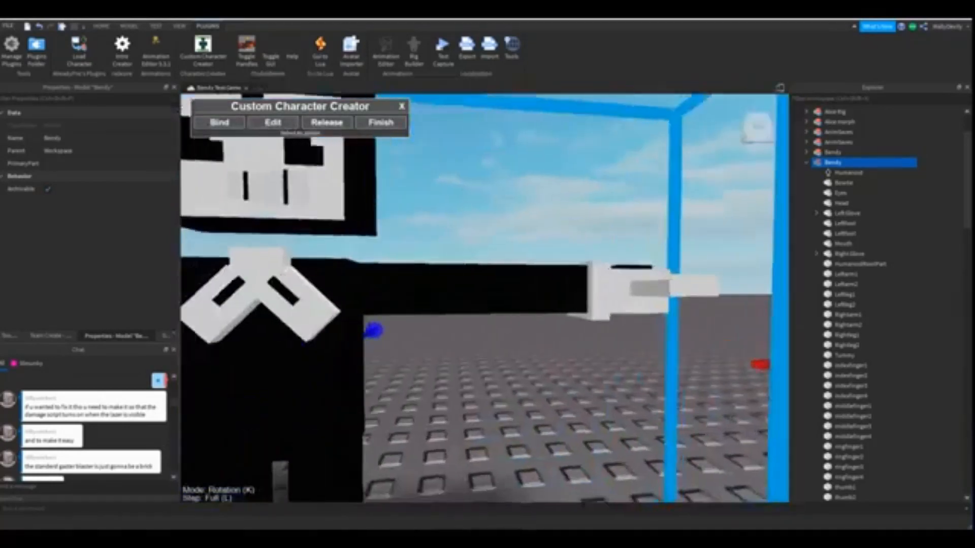
scroll(485, 298, "down", 6)
right_click_drag(485, 299, 549, 289)
scroll(485, 298, "up", 4)
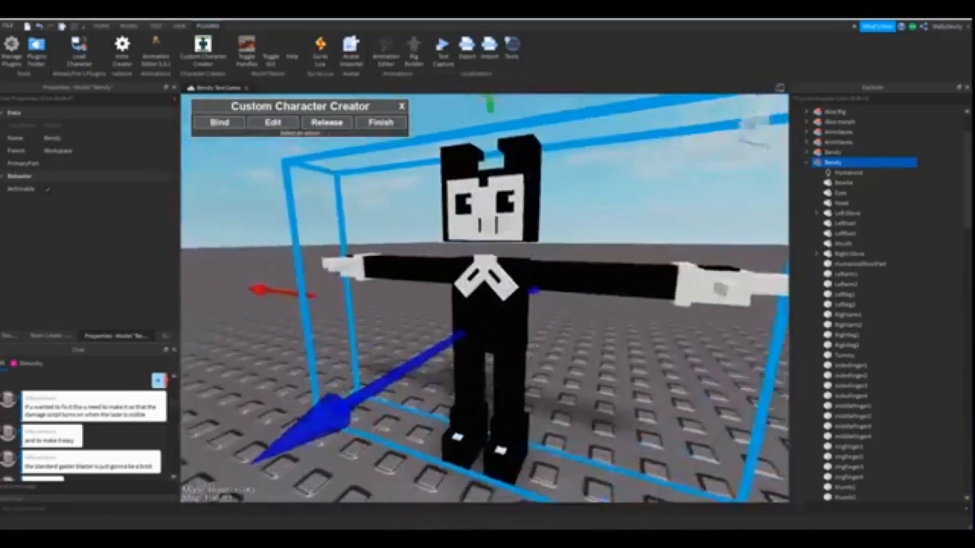
scroll(526, 299, "up", 3)
scroll(525, 299, "down", 4)
scroll(485, 298, "up", 3)
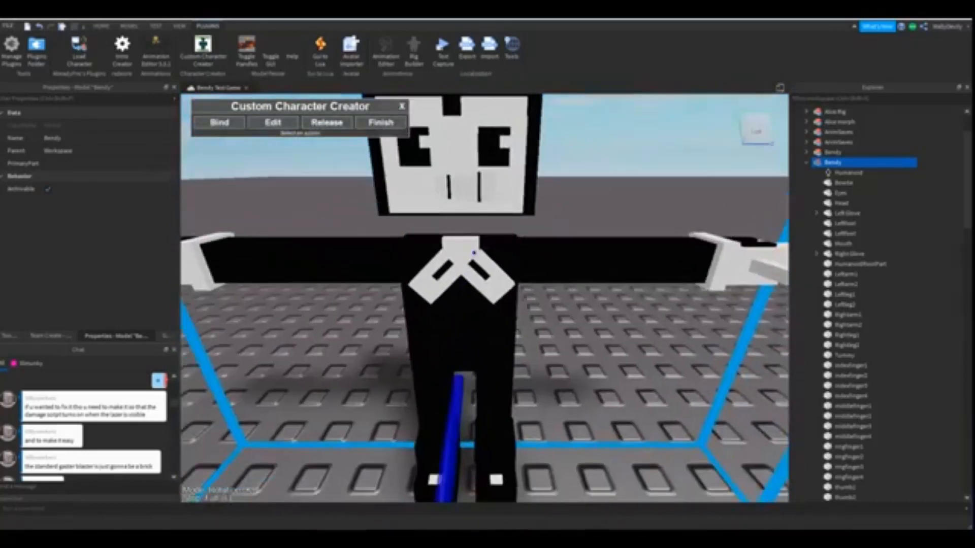
left_click(220, 122)
left_click(219, 122)
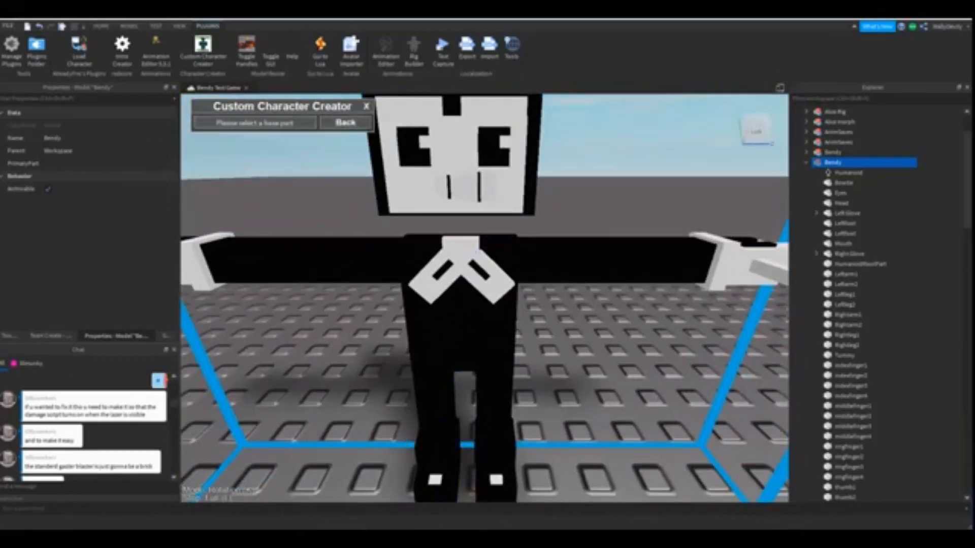
mouse_move(460, 315)
right_mouse_down()
mouse_move(436, 341)
mouse_move(457, 320)
right_mouse_up()
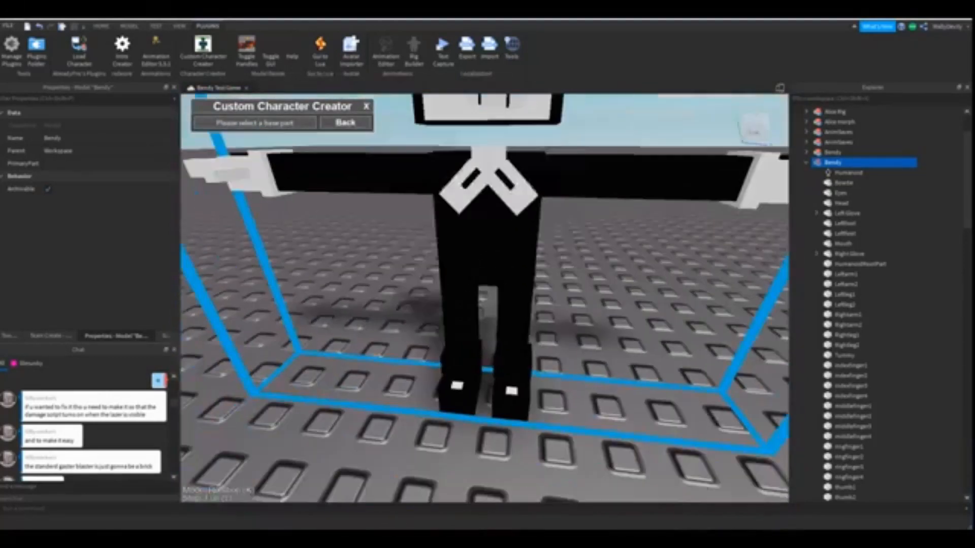
right_click_drag(485, 254, 492, 201)
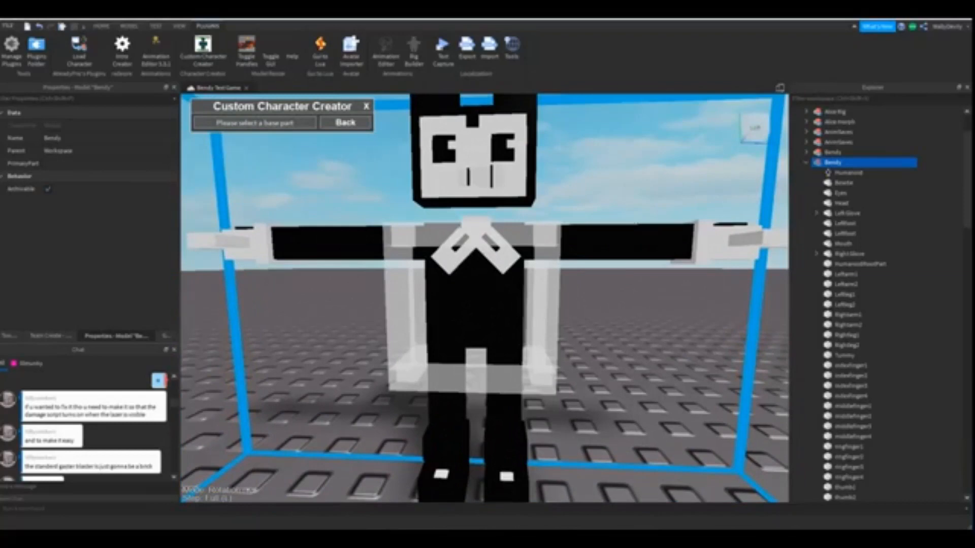
scroll(475, 305, "up", 3)
mouse_move(475, 284)
right_mouse_down()
mouse_move(475, 330)
mouse_move(457, 289)
right_mouse_up()
scroll(553, 295, "down", 5)
scroll(457, 325, "up", 4)
right_click_drag(457, 325, 457, 289)
scroll(457, 315, "down", 5)
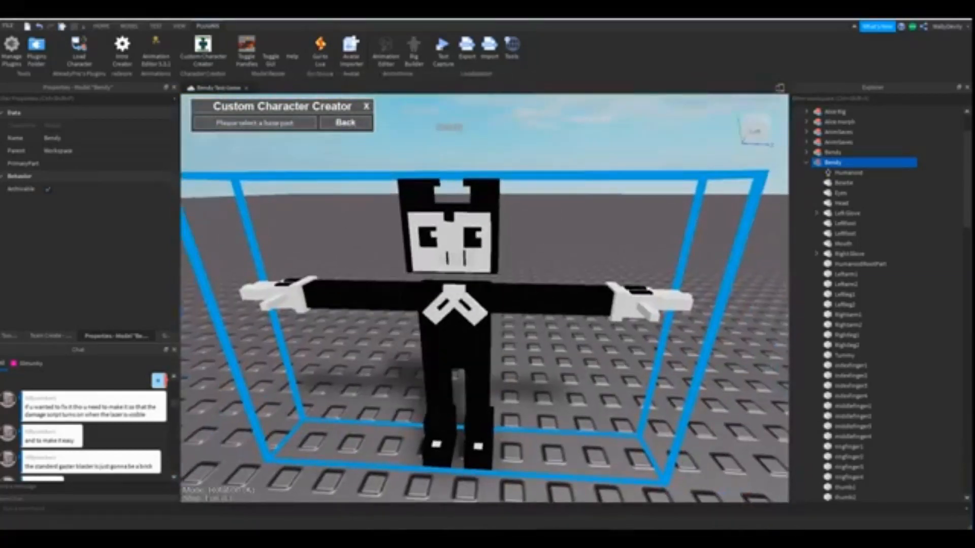
left_click(346, 123)
Lower Bendy's HumanoidRootPart slightly along the vertical axis over the lower torso.
left_click(861, 264)
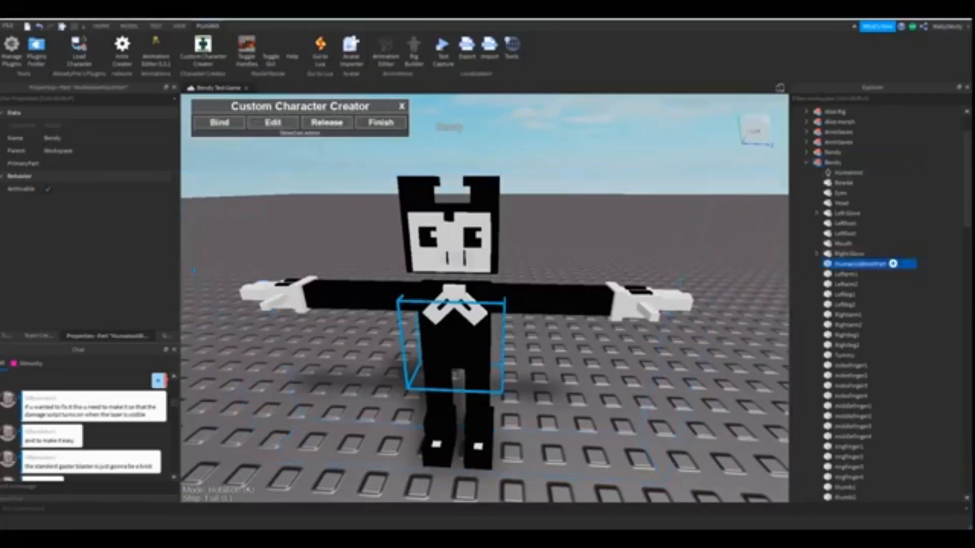
left_click(101, 26)
left_click(95, 49)
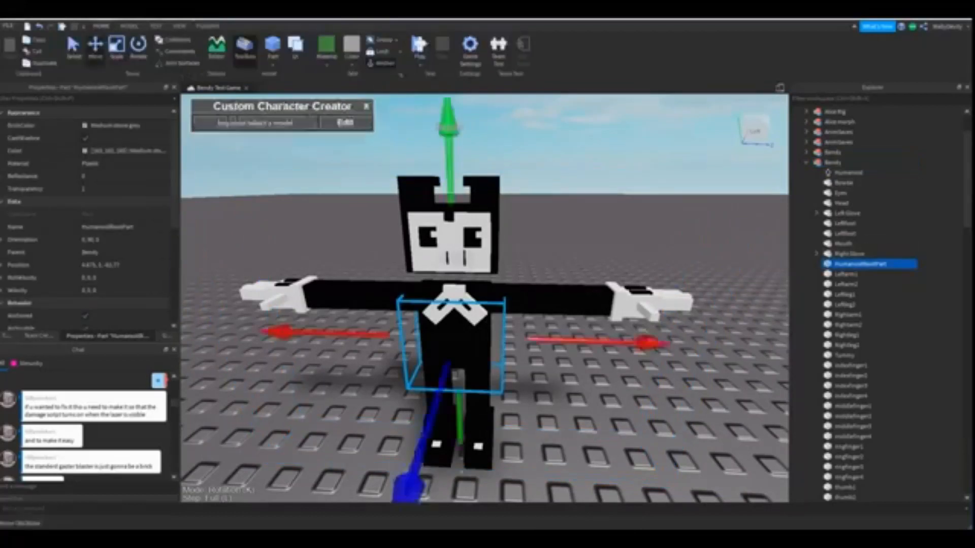
left_click_drag(449, 165, 450, 183)
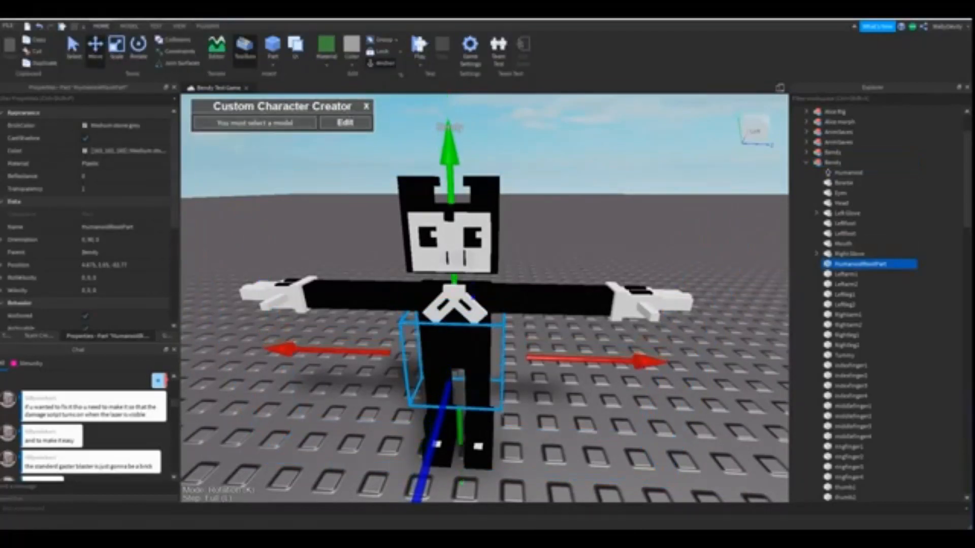
Select the Bendy model again and reopen it for editing in Custom Character Creator.
right_click_drag(457, 224, 444, 203)
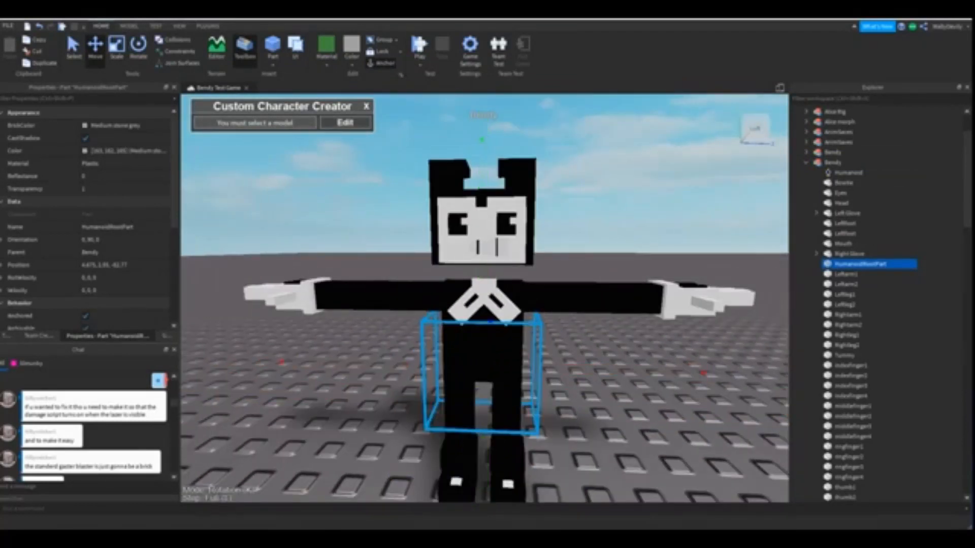
left_click(833, 163)
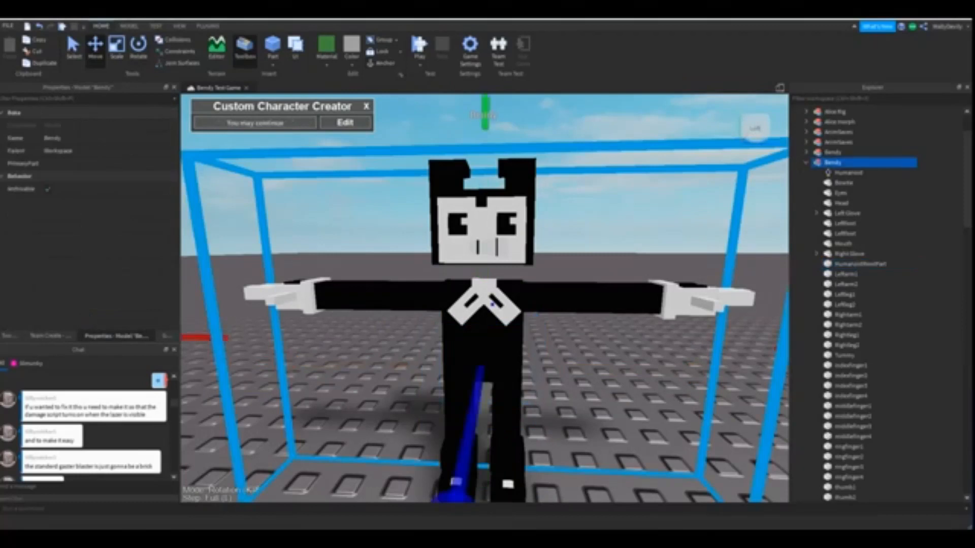
left_click(345, 123)
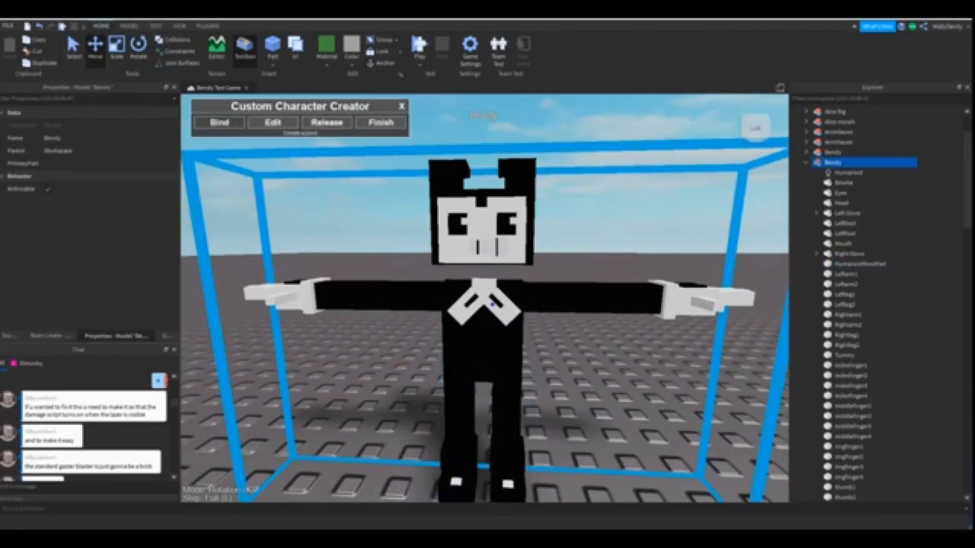
Bind Bendy's bow tie to the torso, using the torso as the base part.
left_click(219, 122)
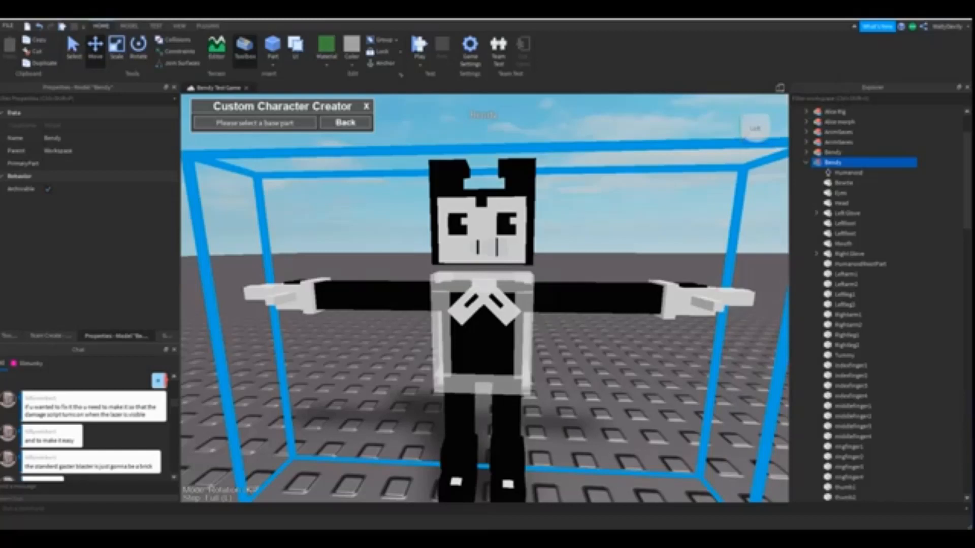
left_click(482, 341)
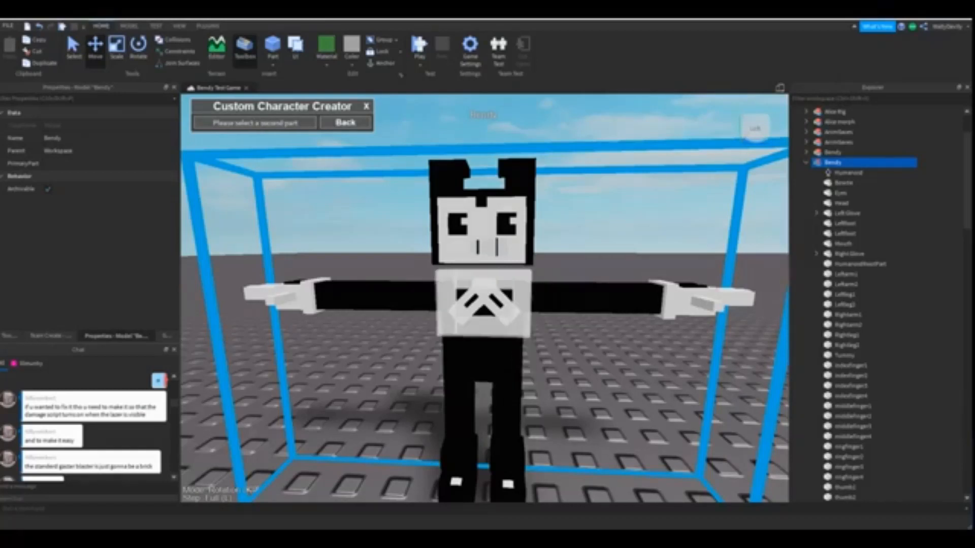
left_click(484, 304)
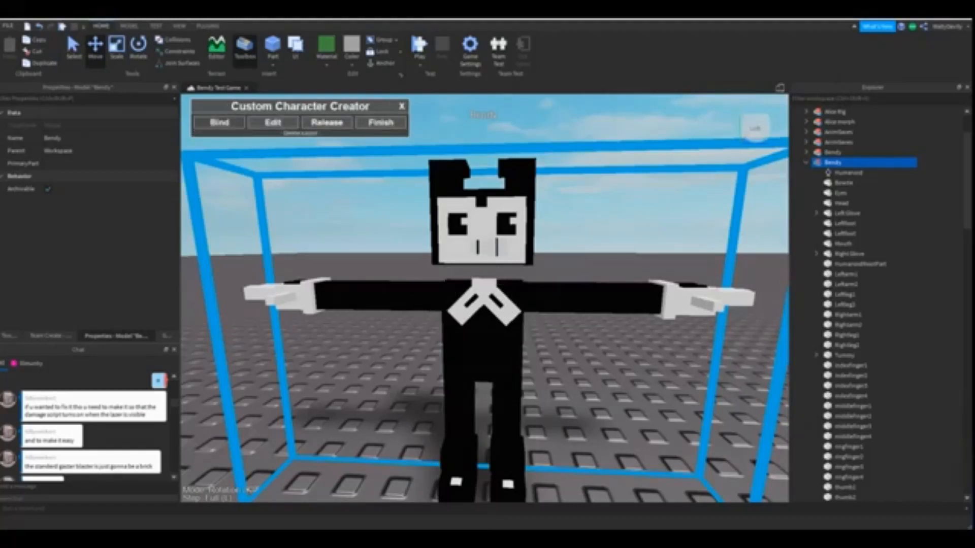
Bind the right upper arm to the torso, using the torso as the base part.
left_click(219, 123)
left_click(484, 340)
right_click_drag(484, 340, 500, 302)
scroll(500, 303, "up", 2)
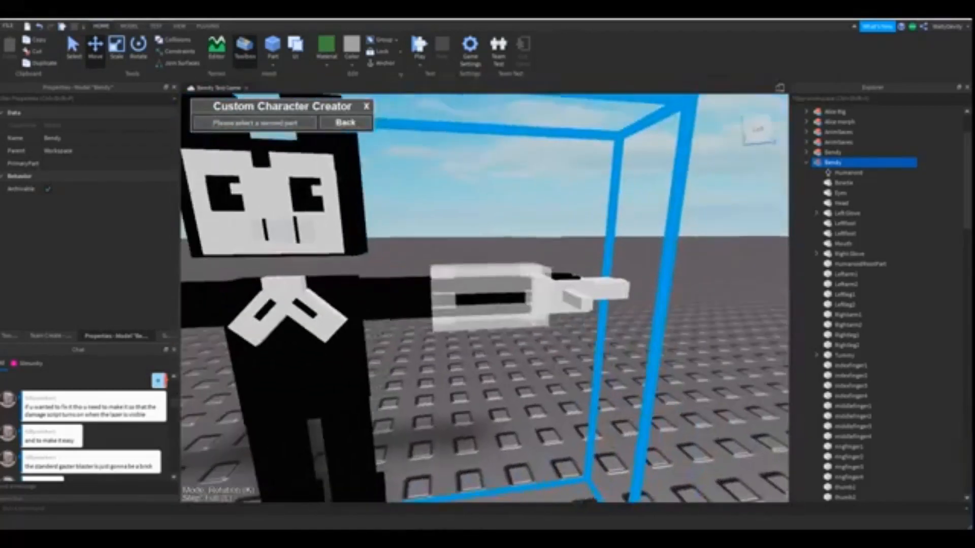
left_click(574, 290)
Bind the right upper arm to the right forearm, and the right forearm to the right glove, with the inner part as each base.
left_click(219, 123)
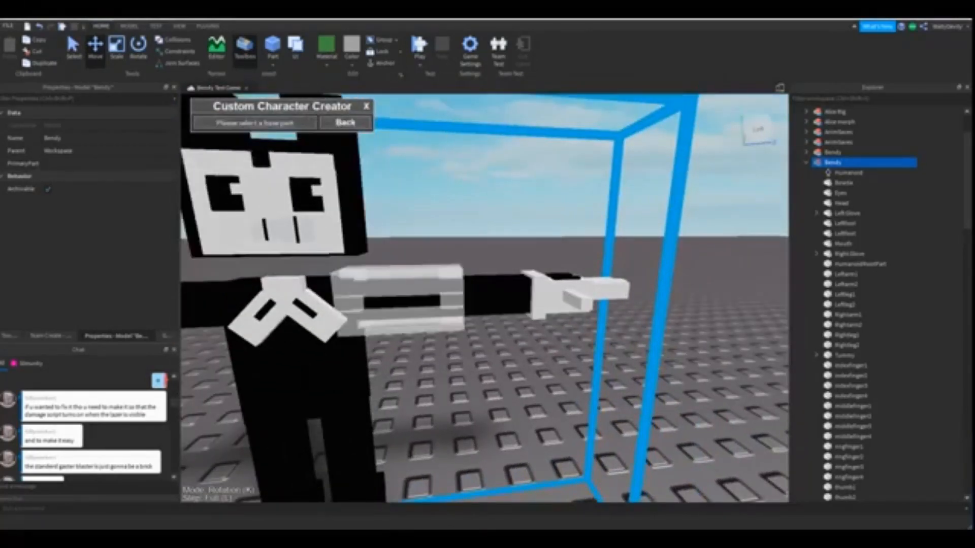
left_click(399, 299)
left_click(490, 299)
mouse_move(490, 298)
right_mouse_down()
mouse_move(523, 279)
mouse_move(500, 301)
right_mouse_up()
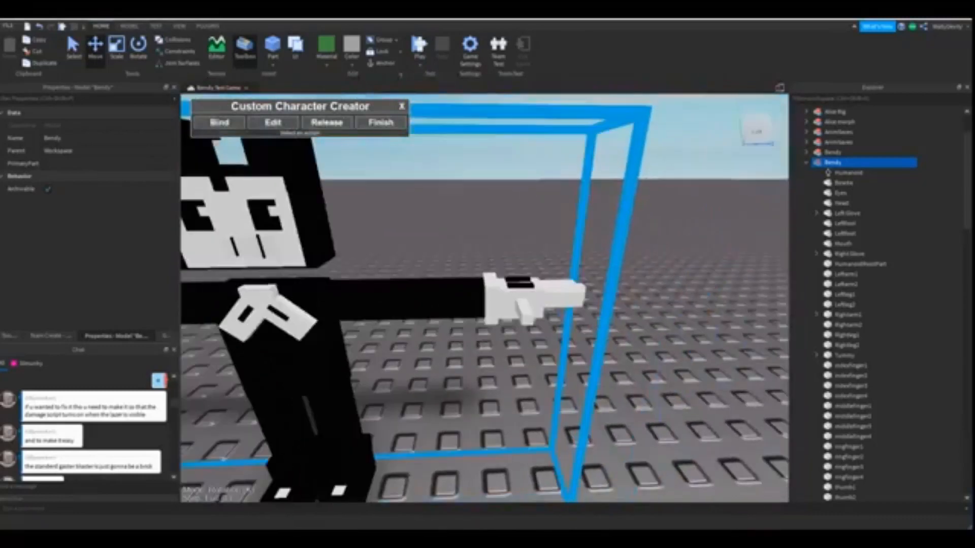
left_click(219, 123)
left_click(437, 300)
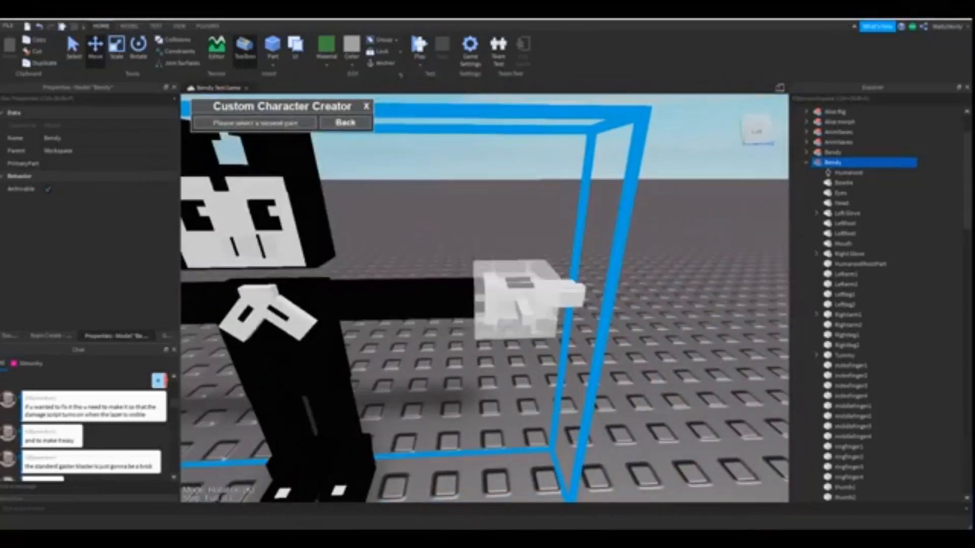
left_click(549, 293)
Bind the inner thumb segment of the right hand to the glove, using the glove as the base part.
right_click_drag(549, 293, 630, 351)
scroll(485, 299, "up", 5)
scroll(485, 299, "down", 5)
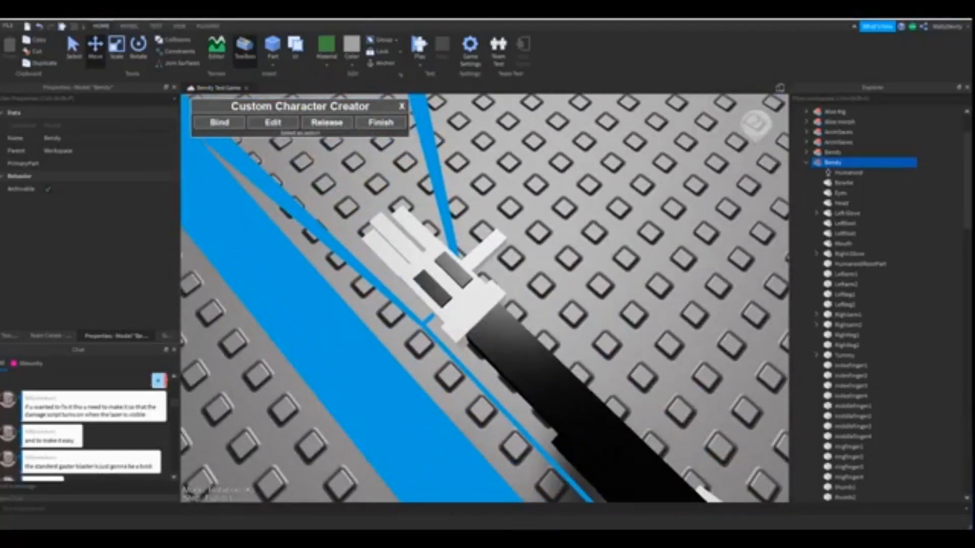
left_click(220, 123)
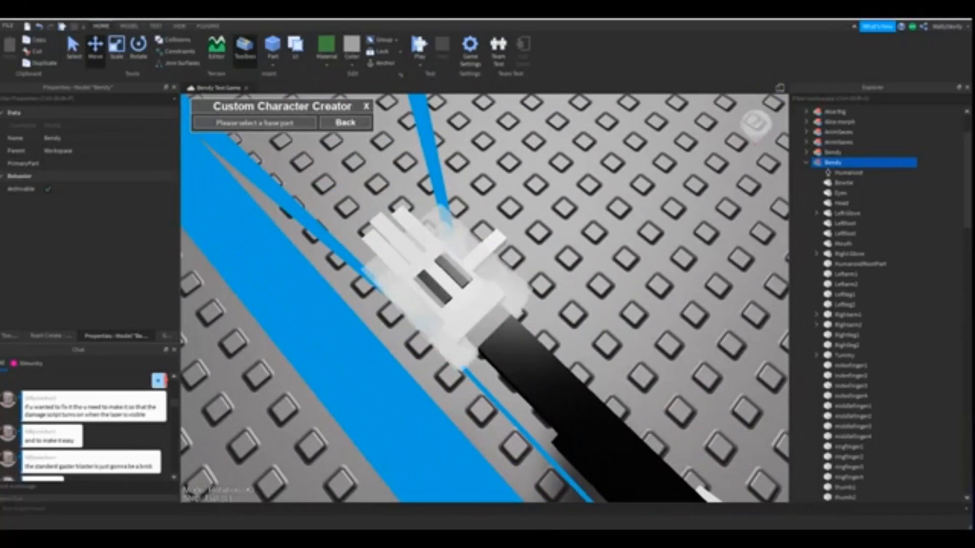
right_click_drag(485, 299, 315, 261)
scroll(485, 299, "up", 4)
left_click(437, 315)
scroll(457, 305, "down", 3)
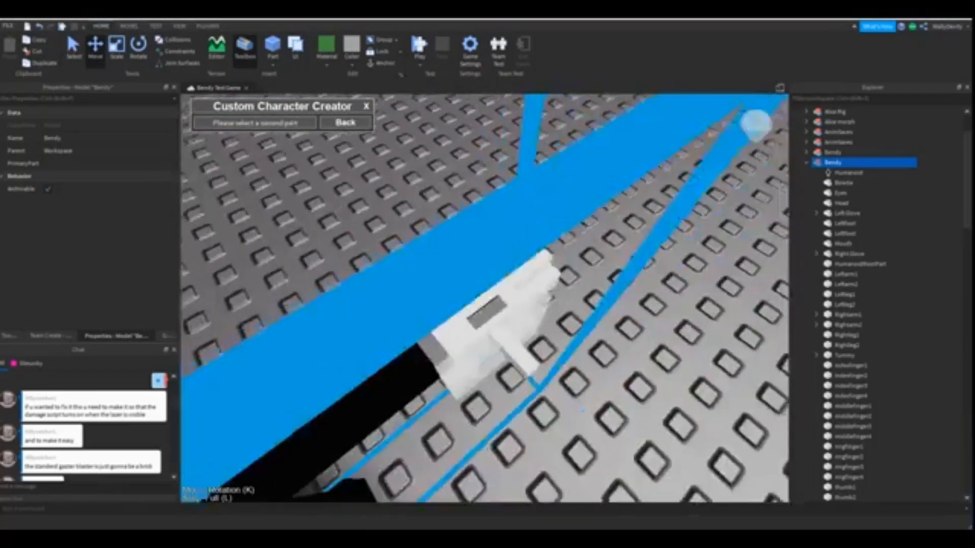
right_click_drag(457, 304, 548, 305)
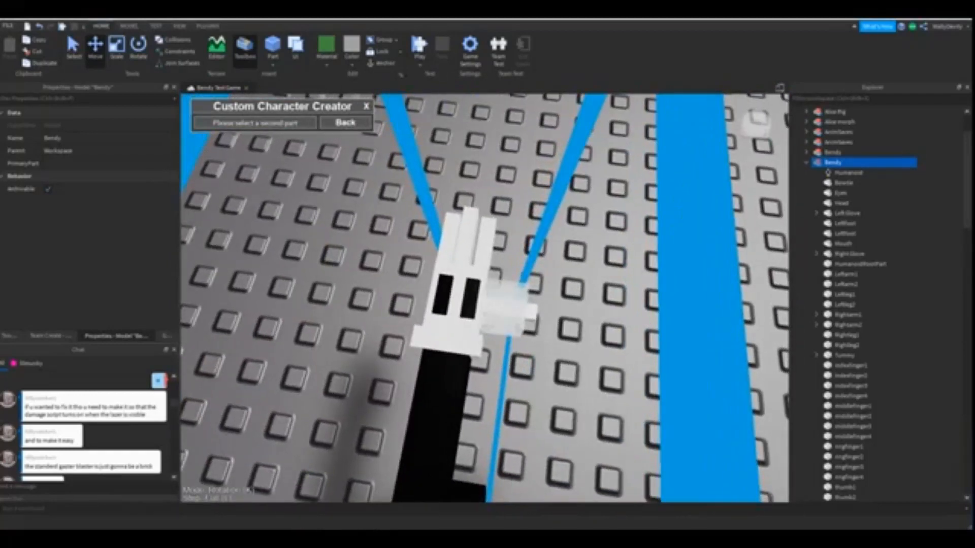
left_click(509, 309)
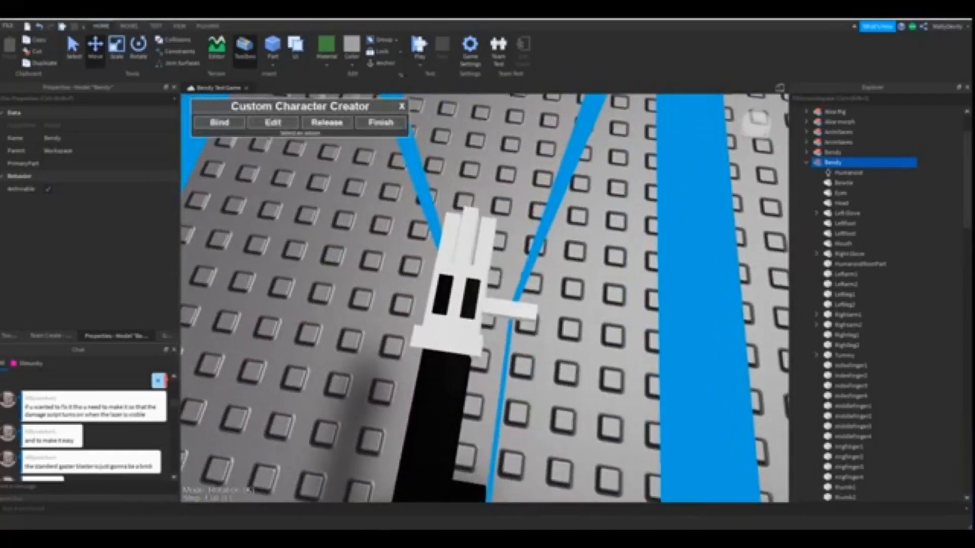
Bind the right thumb's tip to its inner segment, using the inner segment as the base part.
left_click(220, 122)
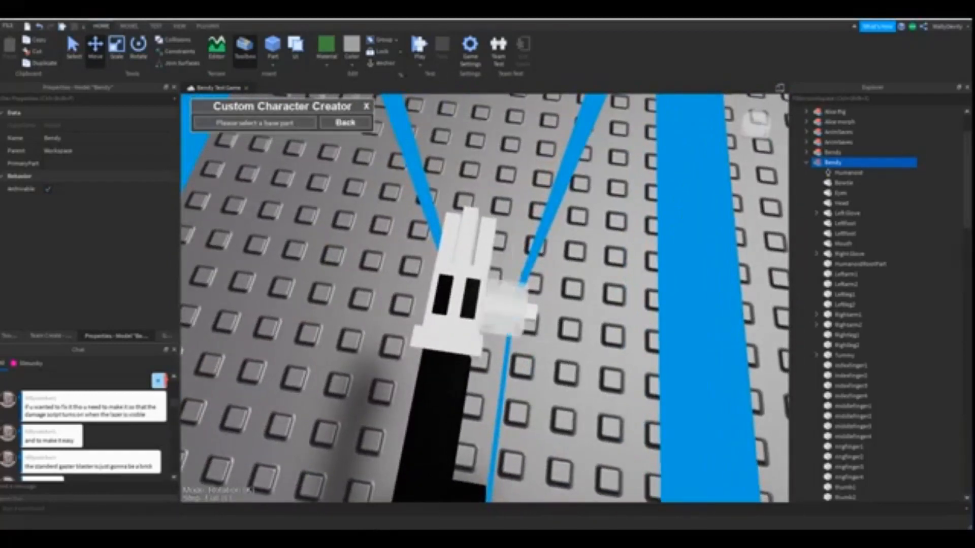
left_click(500, 308)
left_click(525, 311)
Bind the right glove to the inner segment of the finger nearest the thumb, and that segment to its fingertip.
left_click(219, 123)
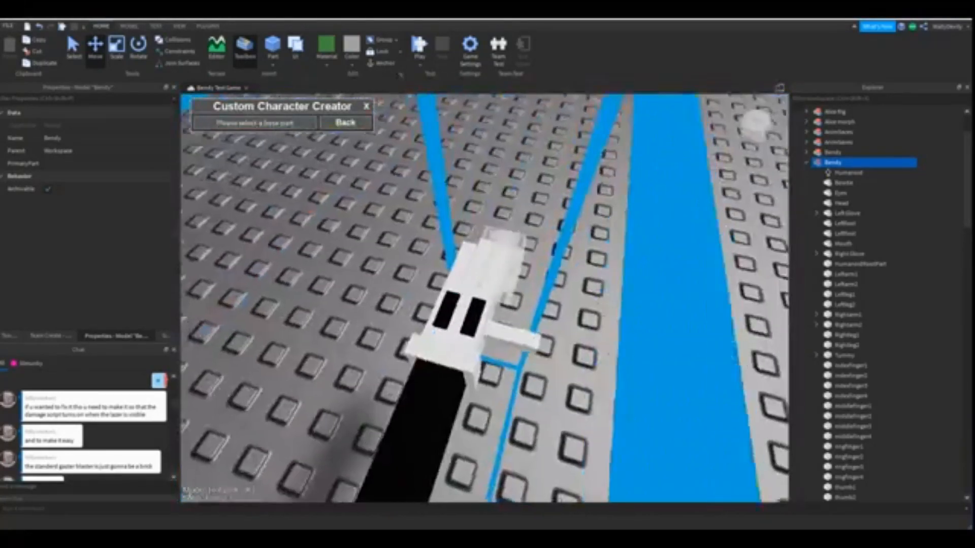
right_click_drag(503, 249, 437, 243)
left_click(406, 285)
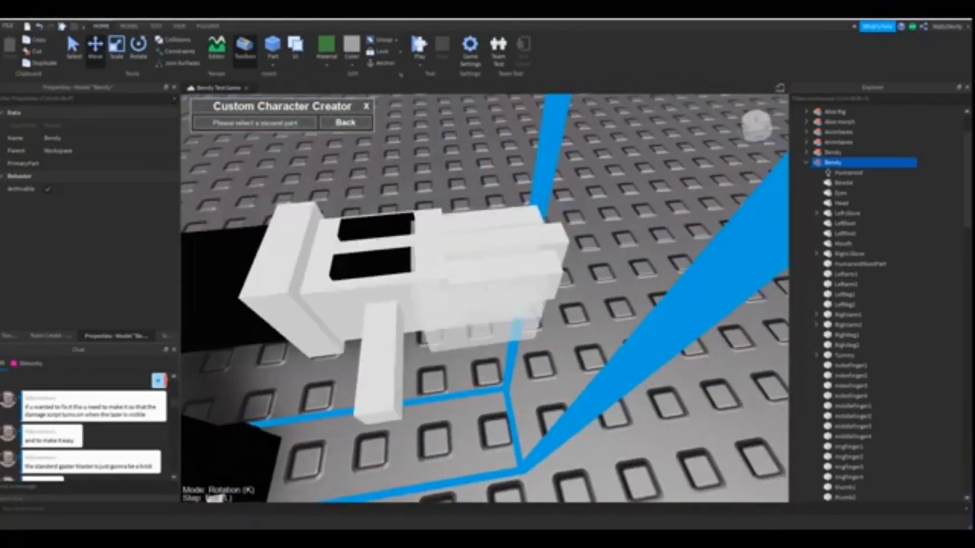
left_click(490, 297)
left_click(220, 122)
left_click(480, 295)
left_click(539, 284)
Bind the right glove to the middle finger's inner segment, and that segment to the middle fingertip.
right_click_drag(540, 285, 515, 302)
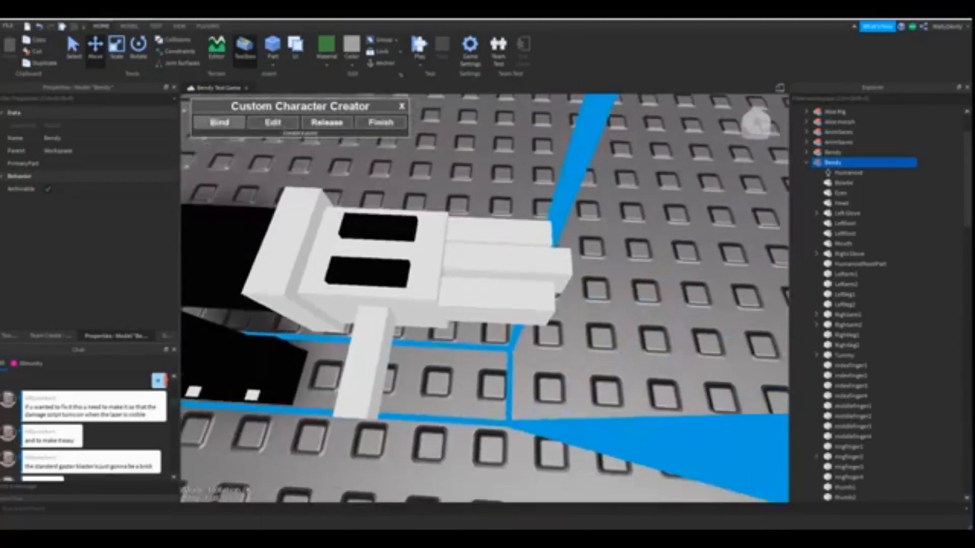
left_click(220, 122)
left_click(419, 284)
left_click(477, 234)
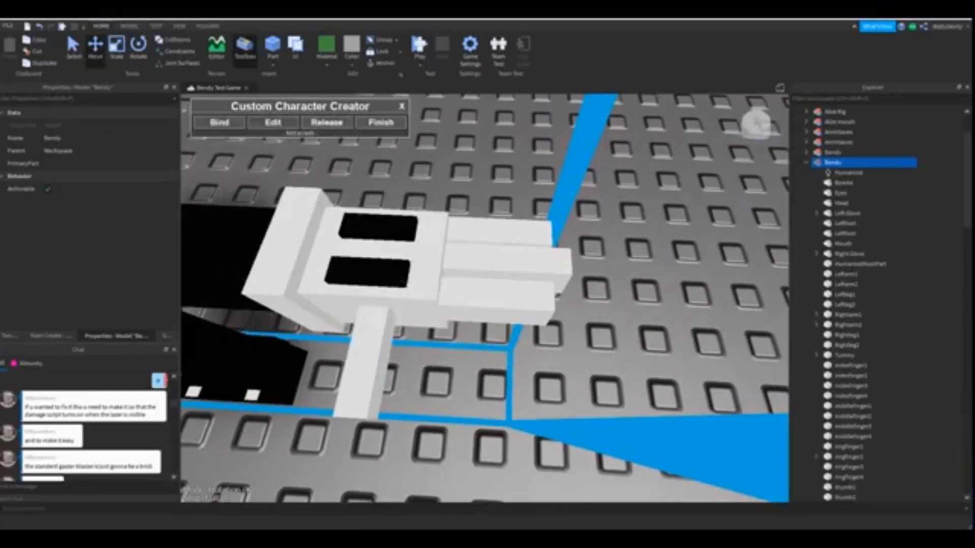
left_click(220, 123)
left_click(478, 258)
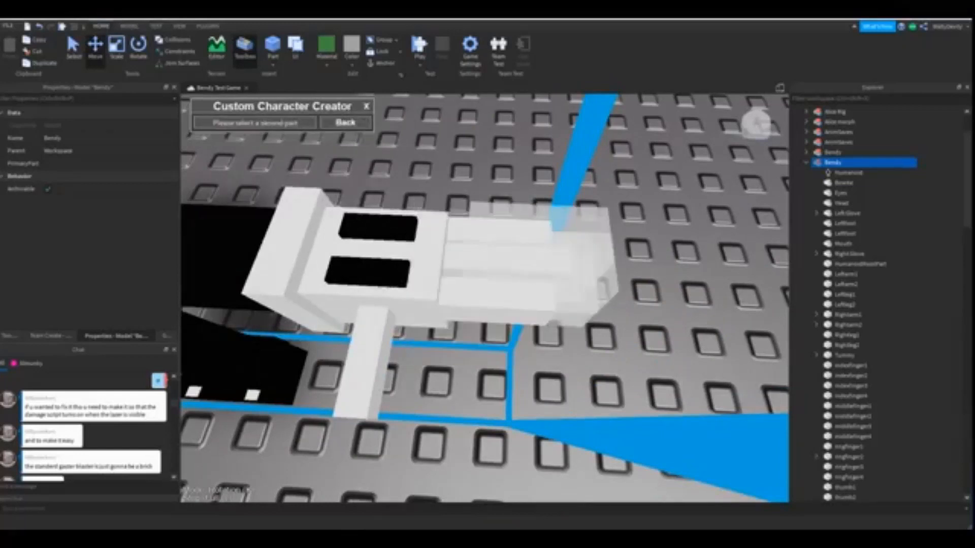
left_click(553, 262)
Bind the right glove to the inner segment of the finger farthest from the thumb, and that segment to its fingertip.
left_click(220, 123)
left_click(427, 252)
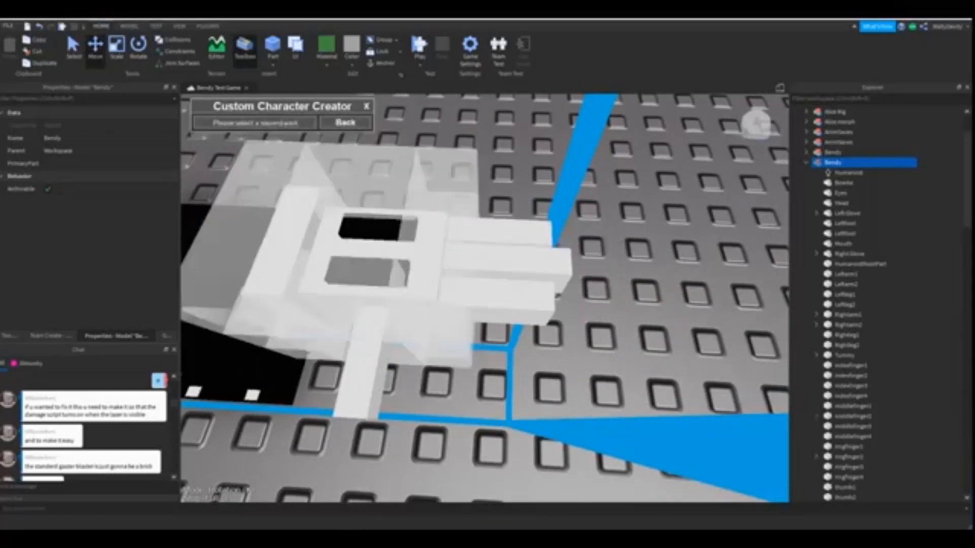
left_click(477, 233)
left_click(220, 123)
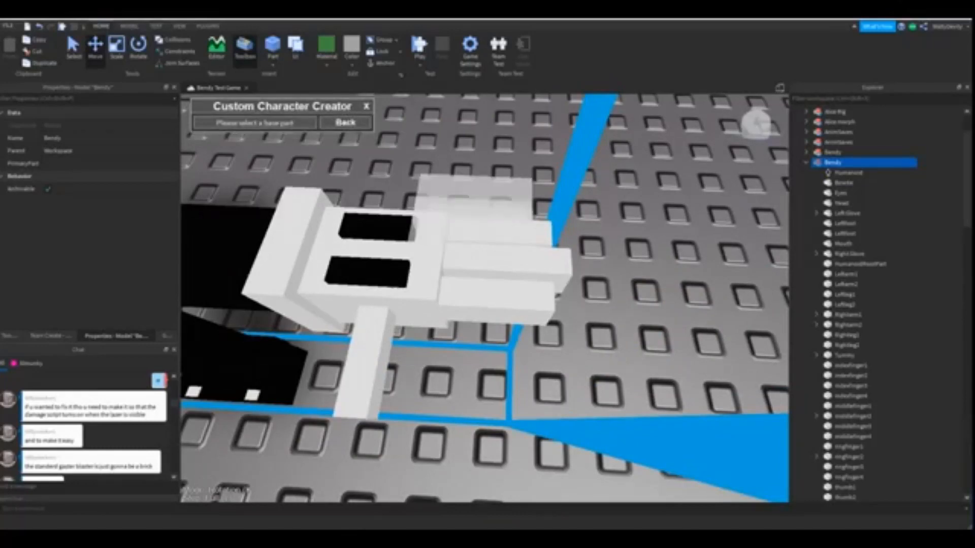
left_click(477, 233)
left_click(523, 231)
Bind Bendy's head to the torso, using the torso as the base part.
scroll(485, 298, "down", 10)
scroll(485, 298, "up", 8)
right_click_drag(485, 298, 538, 254)
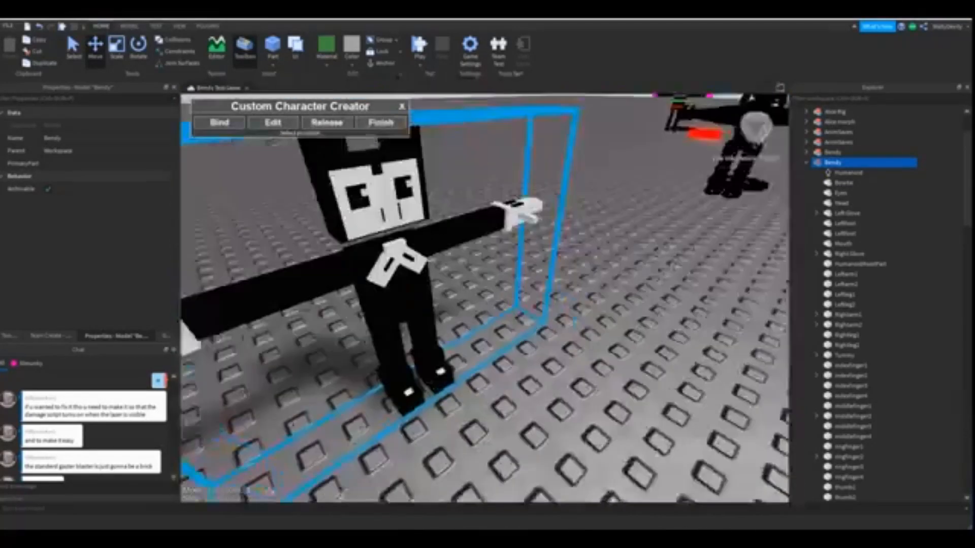
scroll(485, 298, "down", 4)
right_click_drag(485, 299, 457, 330)
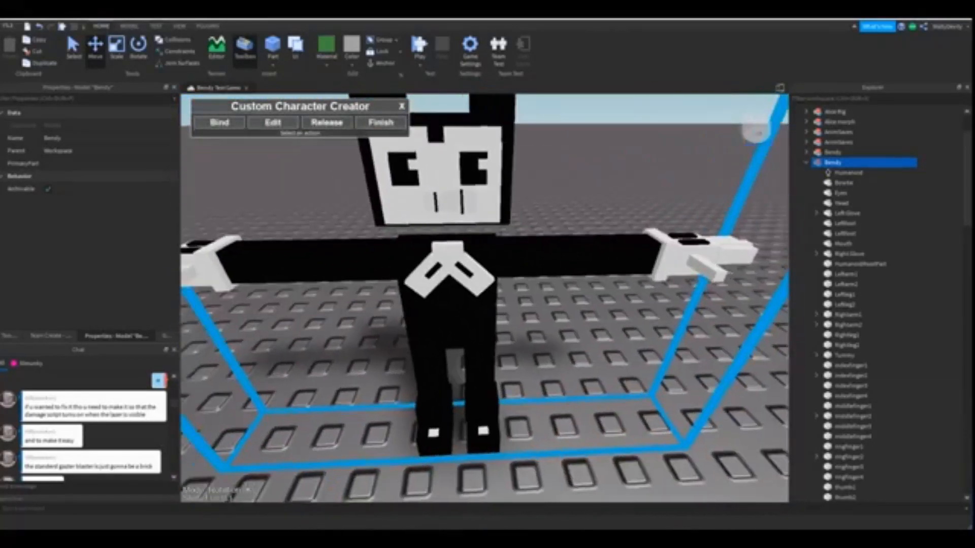
left_click(220, 123)
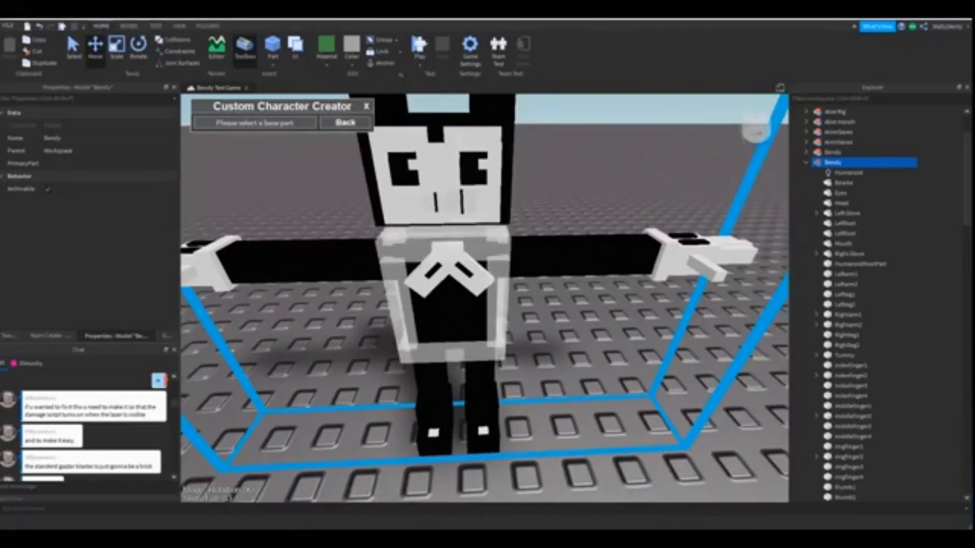
left_click(452, 315)
right_click_drag(451, 152, 432, 135)
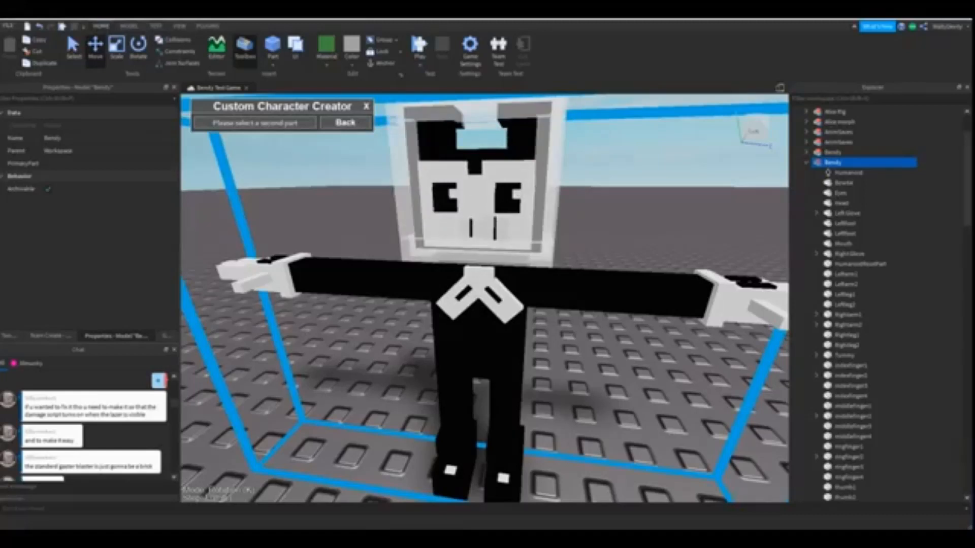
left_click(472, 175)
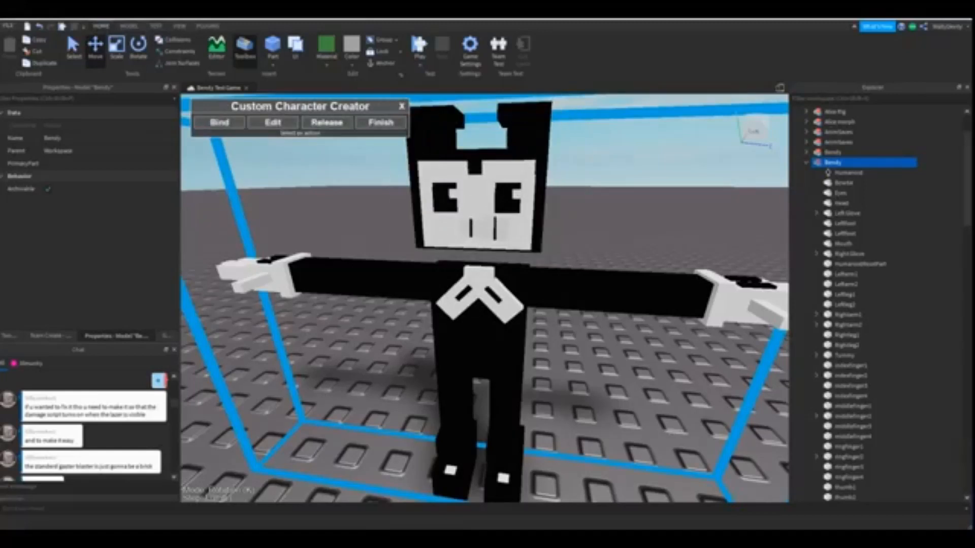
Bind the eyes and the mouth to the head, using the head as the base part for both.
left_click(213, 123)
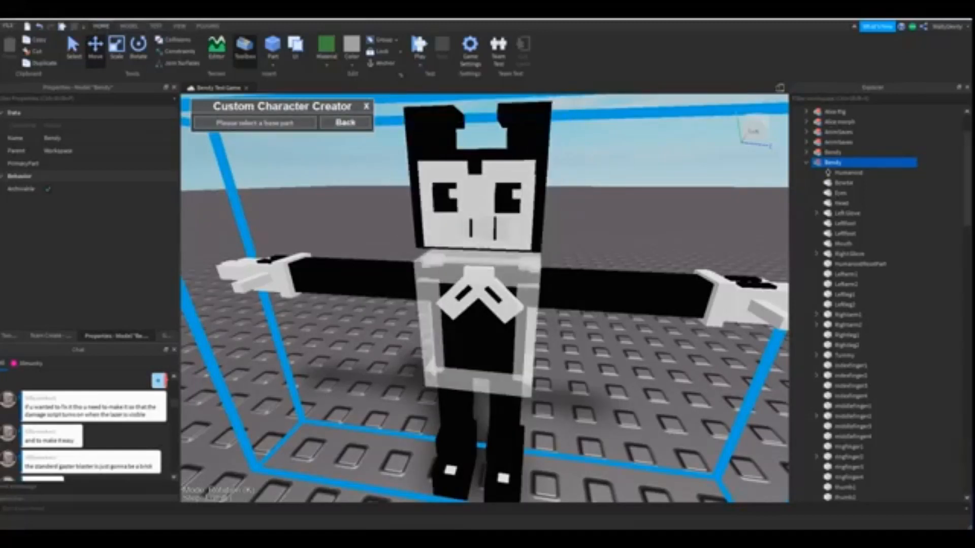
left_click(475, 165)
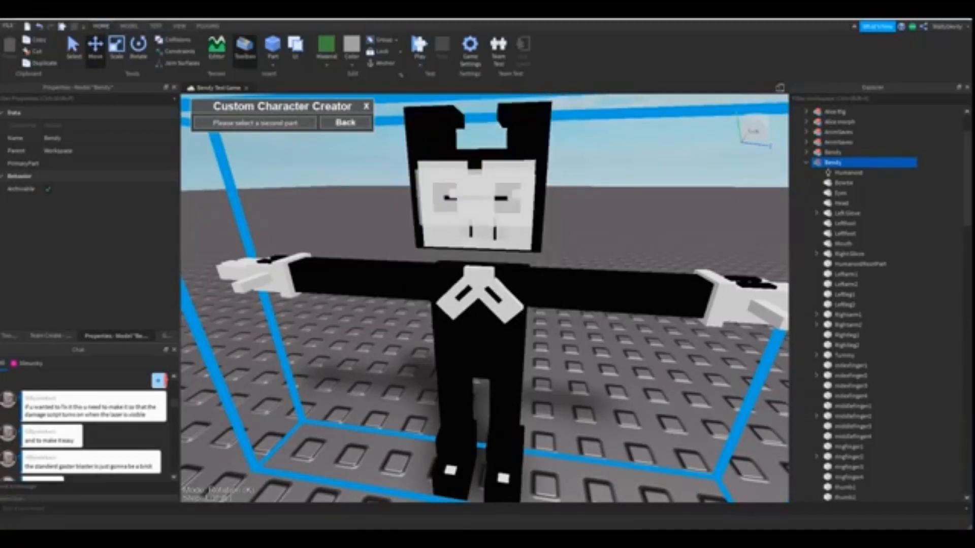
left_click(474, 197)
left_click(218, 123)
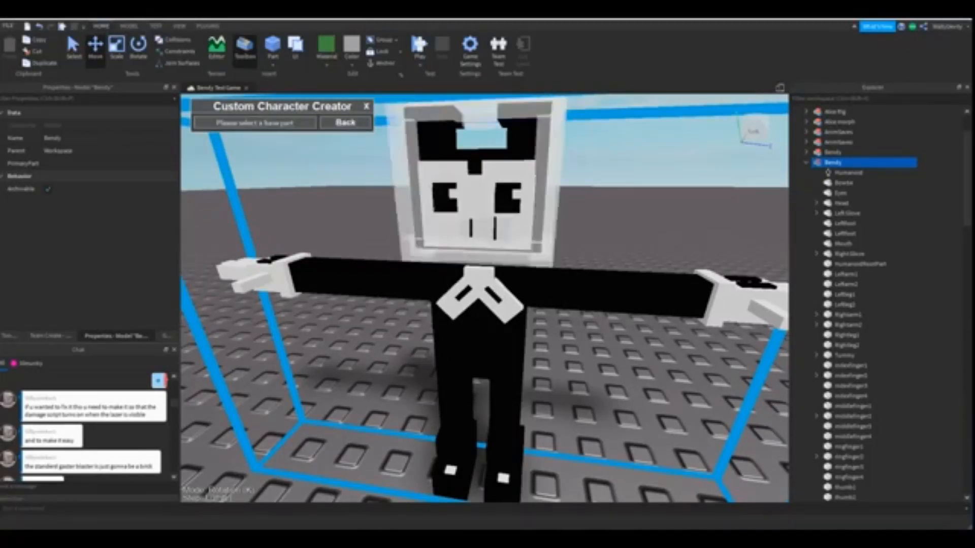
left_click(475, 201)
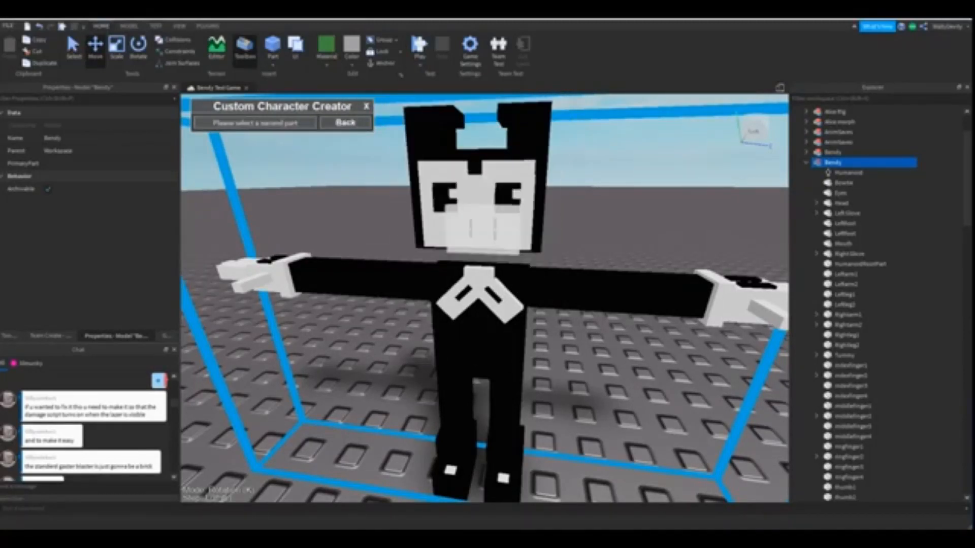
left_click(481, 228)
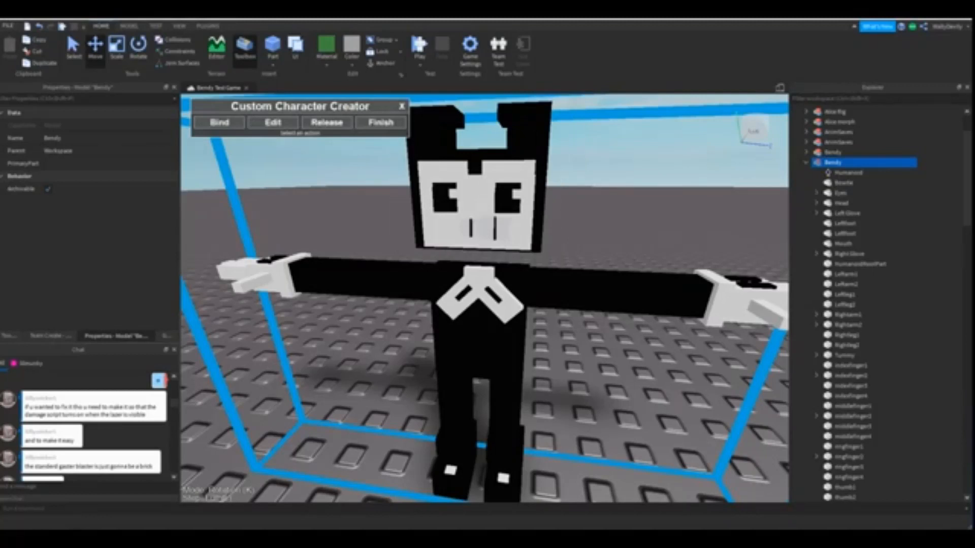
Bind the left upper arm to the torso, using the torso as the base part.
left_click(219, 123)
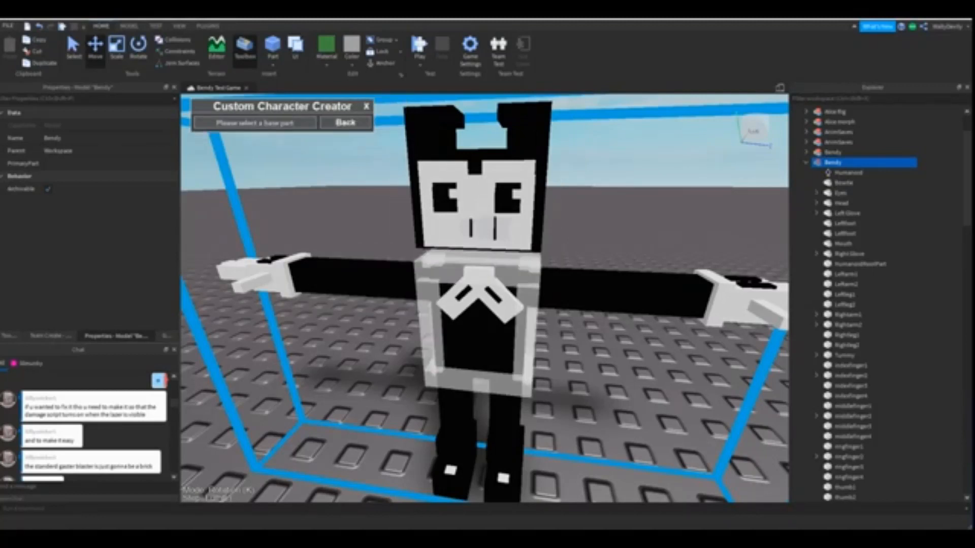
right_click_drag(477, 325, 447, 311)
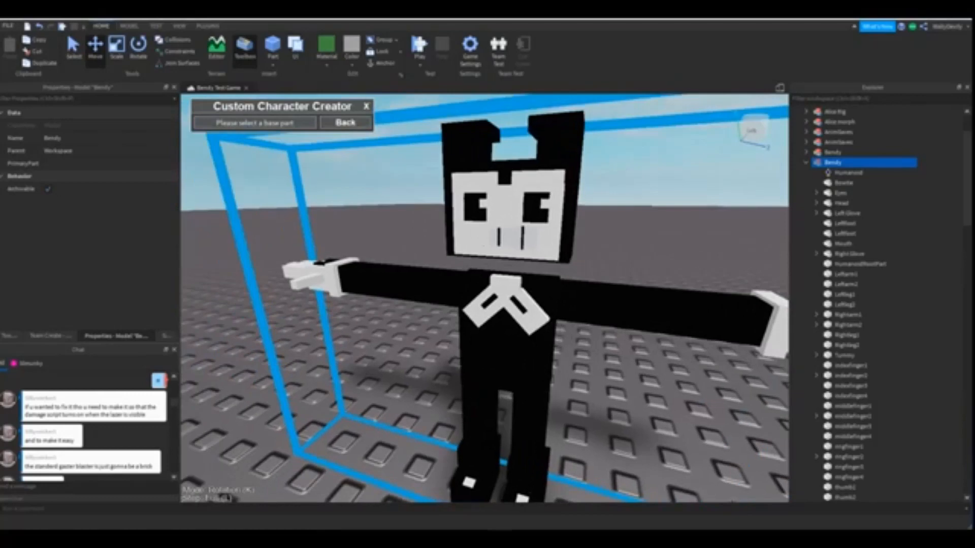
left_click(505, 338)
right_click_drag(534, 295, 472, 284)
key("w")
left_click(530, 289)
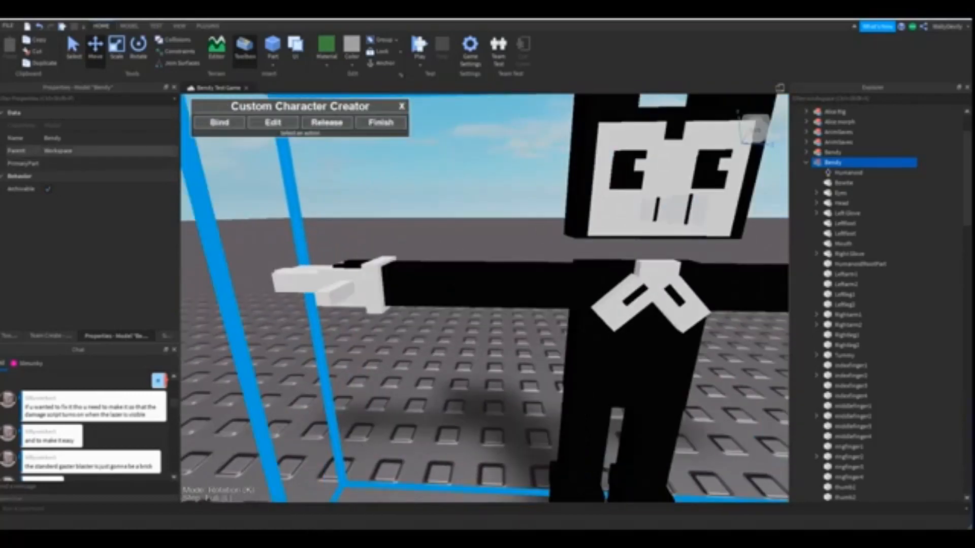
Bind the left upper arm to the left forearm, and the left forearm to the left glove, with the inner part as each base.
left_click(219, 122)
left_click(512, 287)
left_click(424, 285)
right_click_drag(424, 286, 386, 355)
left_click(219, 123)
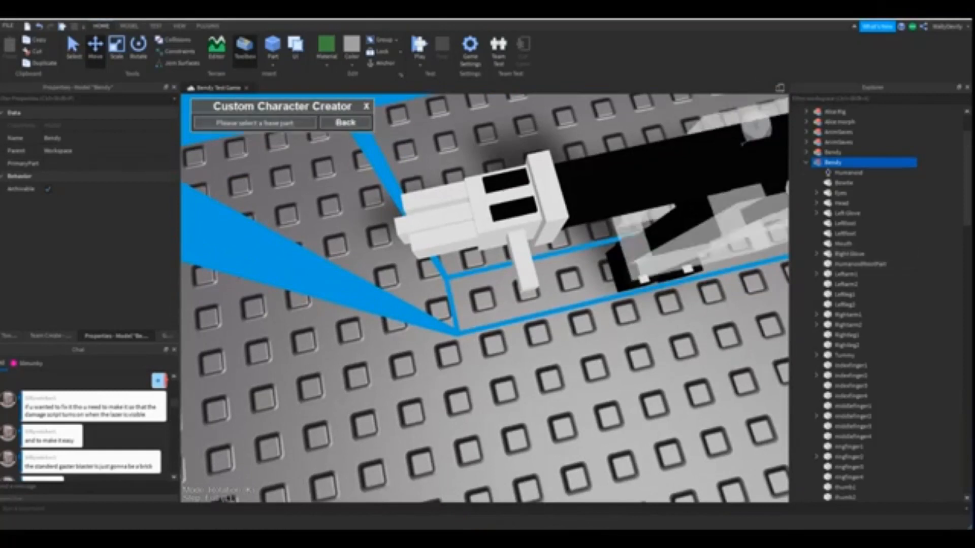
left_click(617, 185)
left_click(529, 218)
right_click_drag(528, 219, 483, 211)
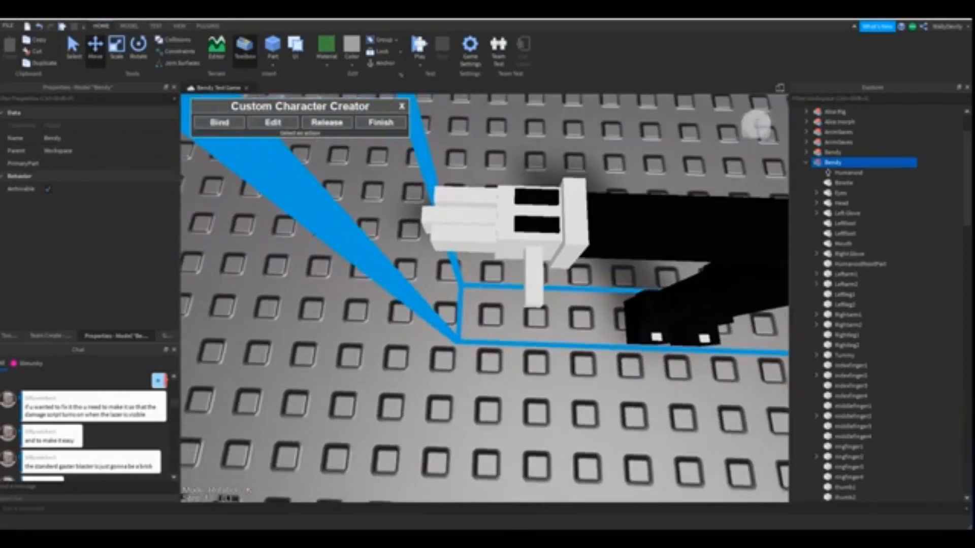
Bind the left glove to the thumb's first segment, and that segment to the thumb tip, with the inner part as each base.
left_click(219, 123)
left_click(529, 234)
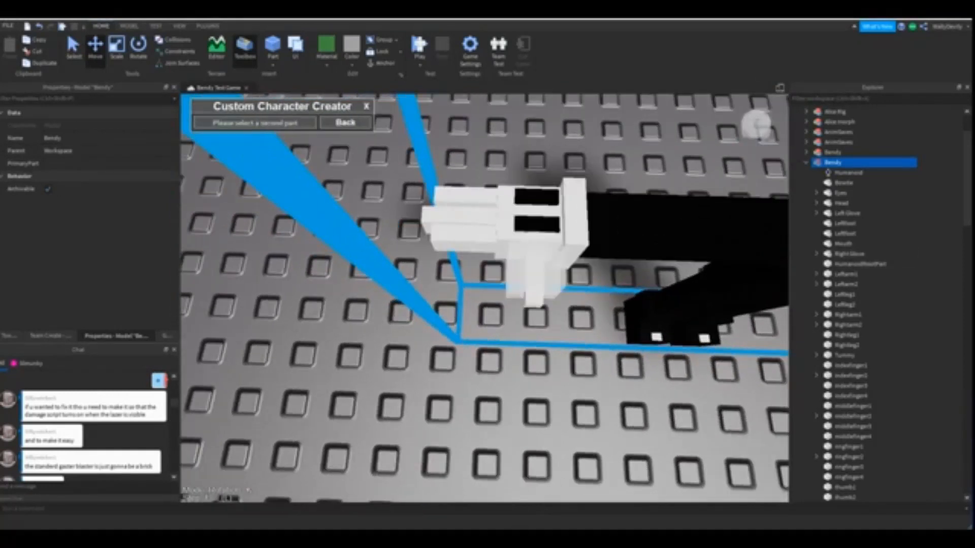
left_click(534, 279)
left_click(220, 122)
left_click(533, 271)
left_click(534, 300)
Bind the left glove to the index finger's first segment, and that segment to the index fingertip.
right_click_drag(534, 301, 574, 300)
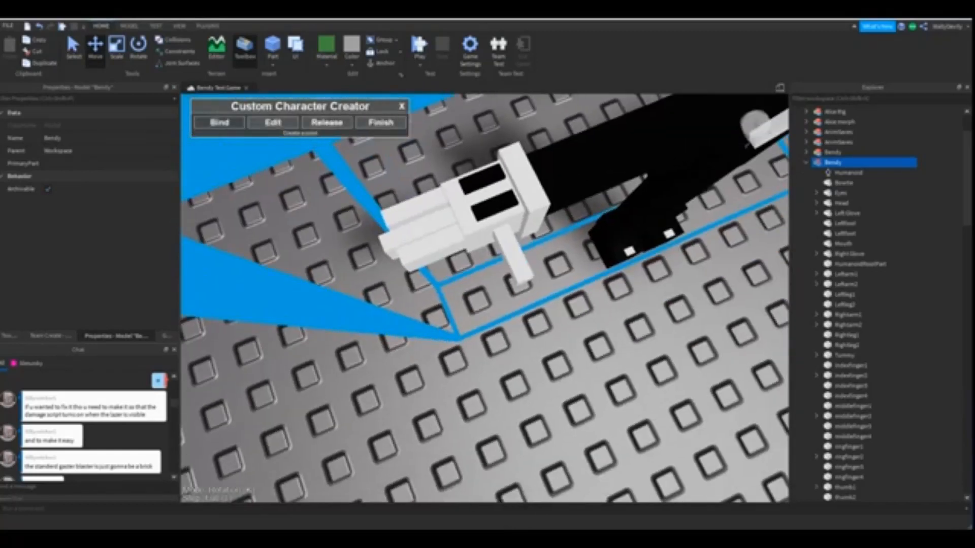
left_click(219, 123)
left_click(480, 228)
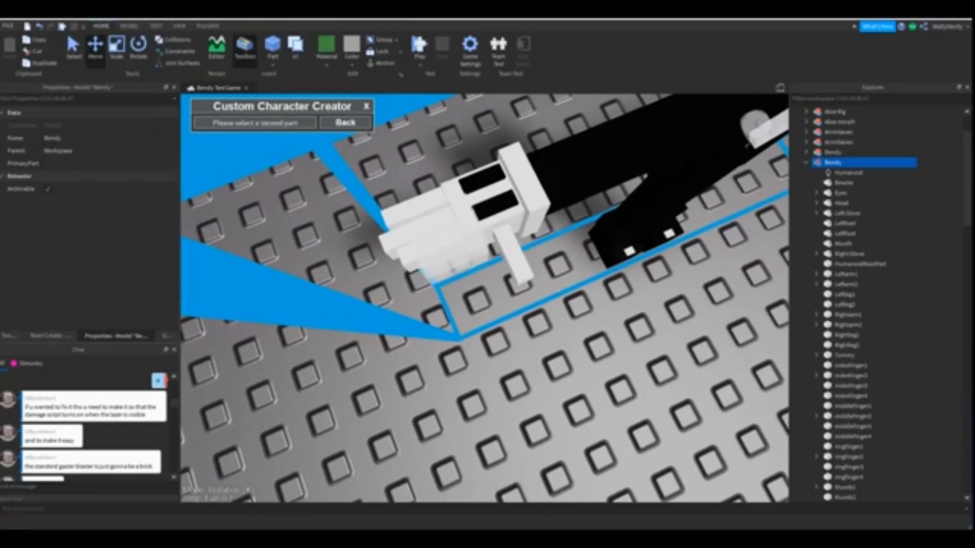
left_click(451, 247)
left_click(220, 122)
left_click(450, 250)
left_click(412, 259)
Bind the left glove to the middle finger's first segment, and that segment to the middle fingertip.
left_click(220, 123)
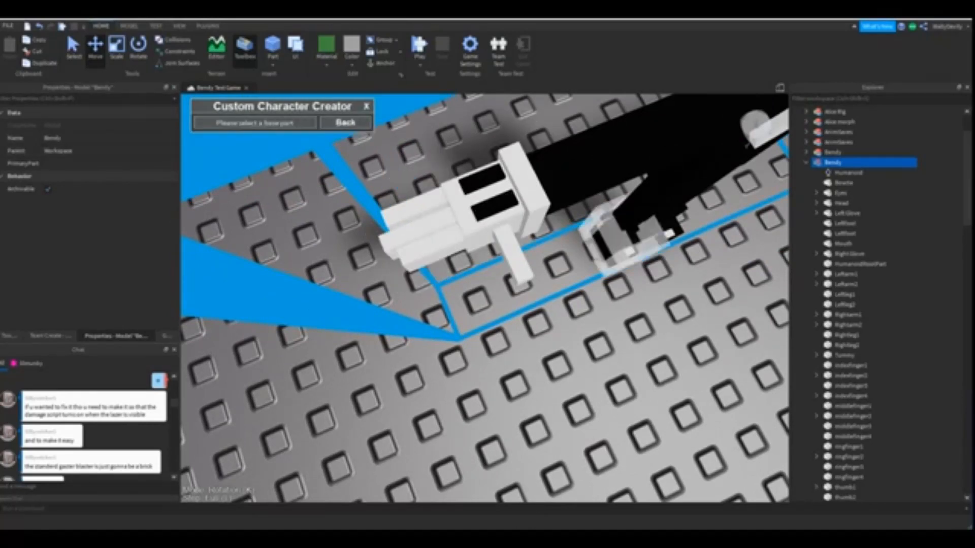
left_click(474, 227)
left_click(445, 229)
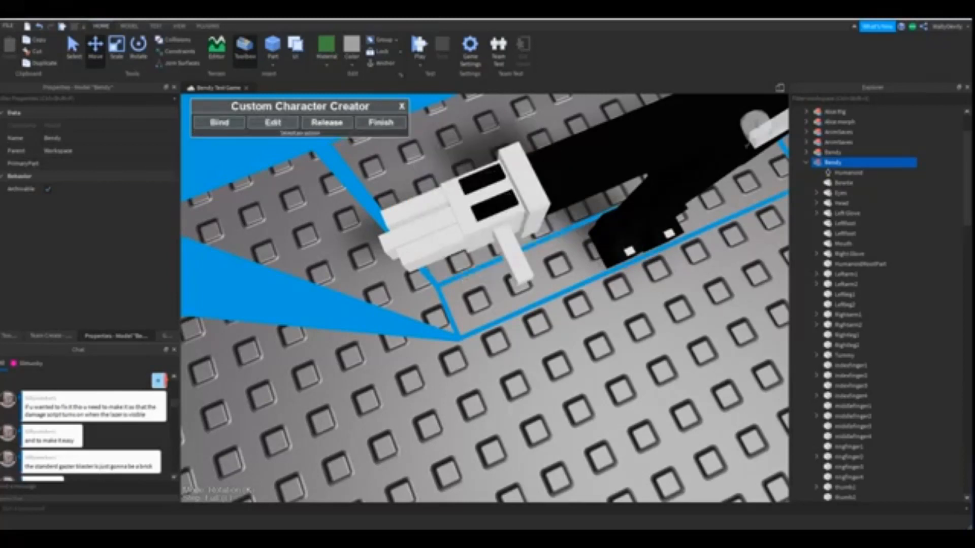
left_click(219, 123)
left_click(445, 227)
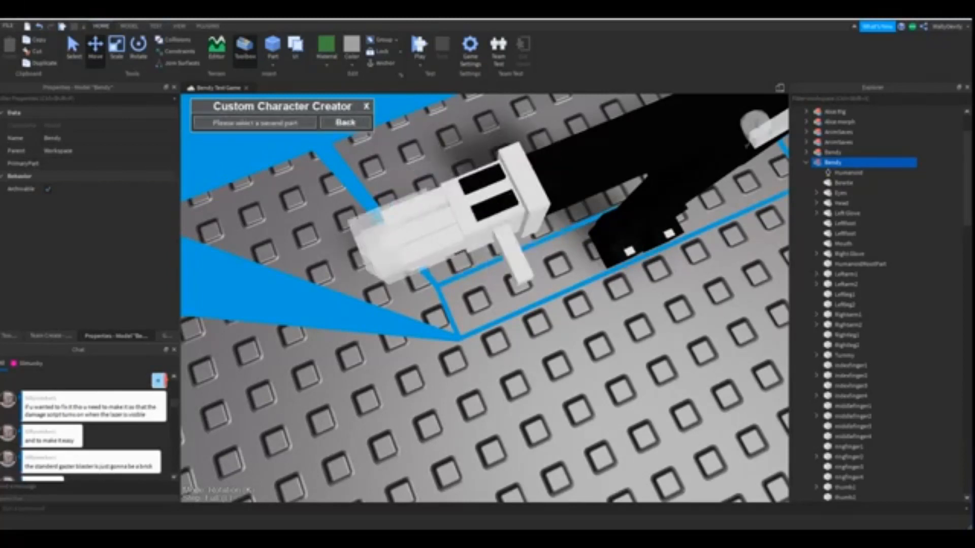
left_click(409, 240)
Bind the left glove to the ring finger's first segment, and that segment to the ring fingertip.
left_click(219, 122)
left_click(485, 202)
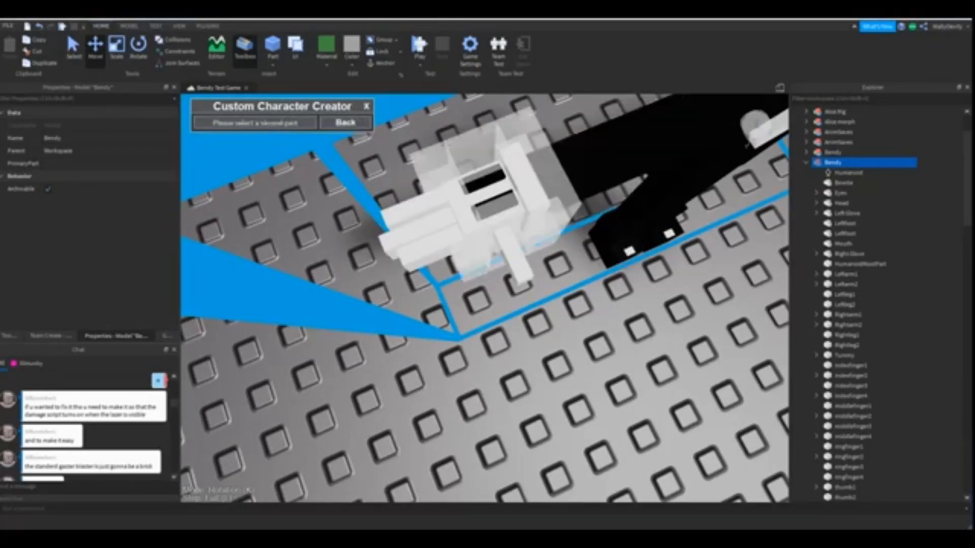
left_click(427, 205)
left_click(220, 123)
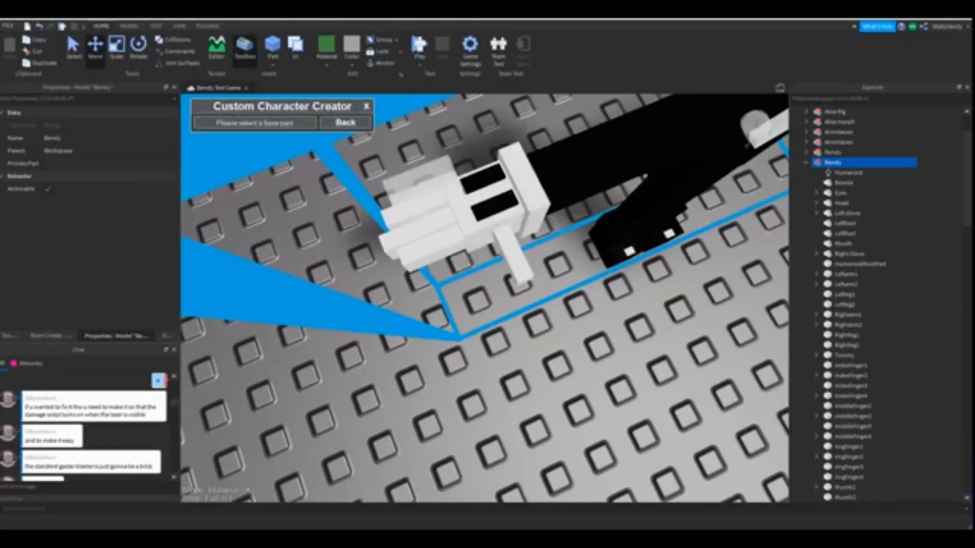
left_click(438, 176)
left_click(397, 190)
Bind the torso to the upper part of the left leg as seen from the front, using the torso as the base part.
right_click_drag(401, 204, 401, 162)
left_click(220, 122)
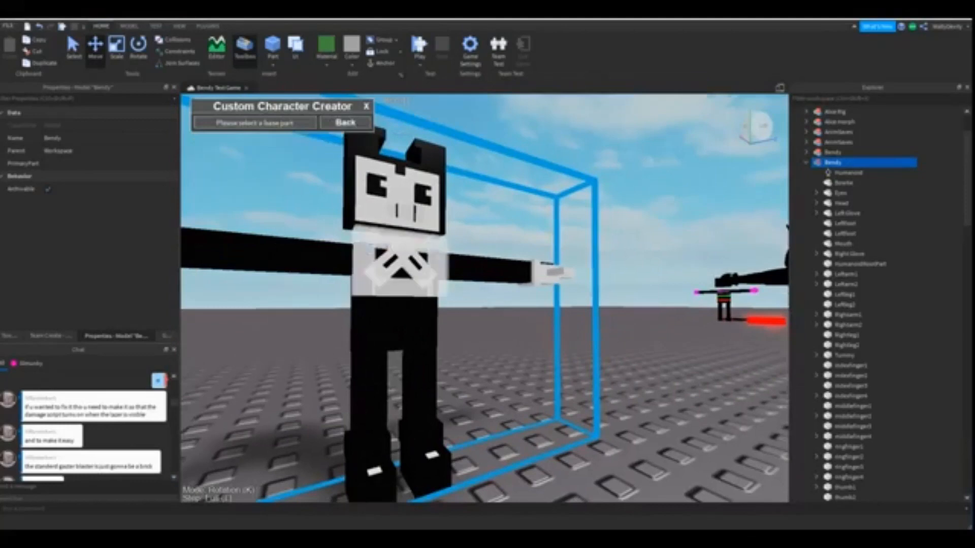
left_click(399, 304)
right_click_drag(399, 305, 447, 285)
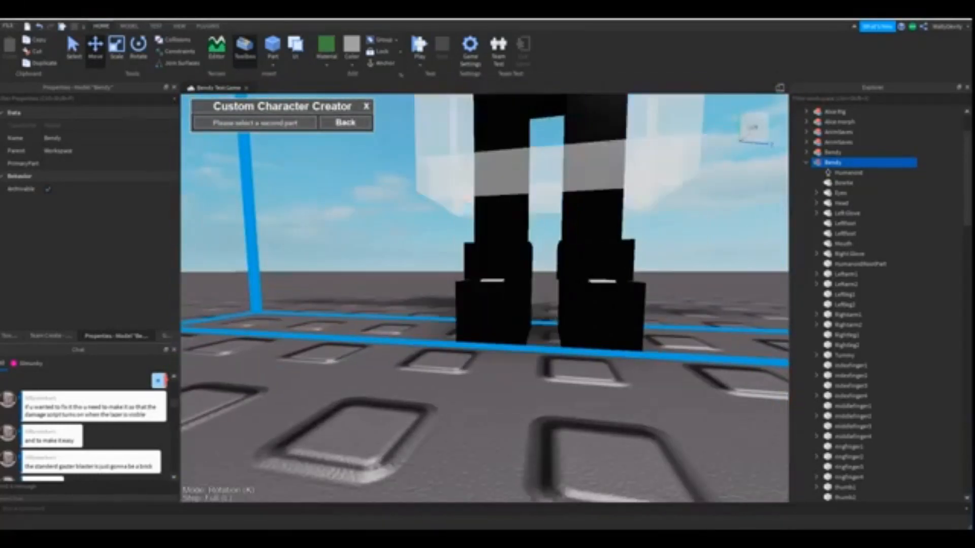
left_click(501, 157)
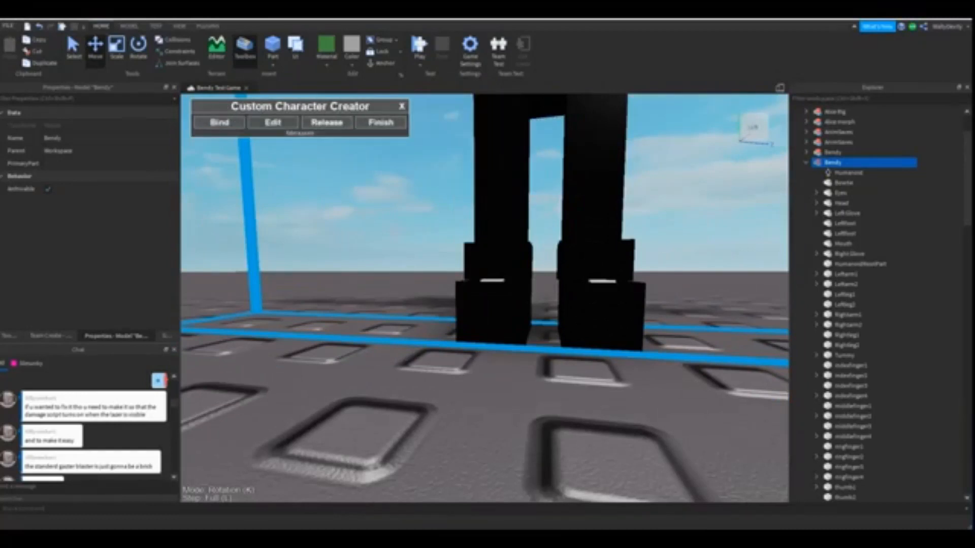
Bind the left upper leg to the left lower leg, and the lower leg to the left foot, with the upper part as each base.
left_click(220, 123)
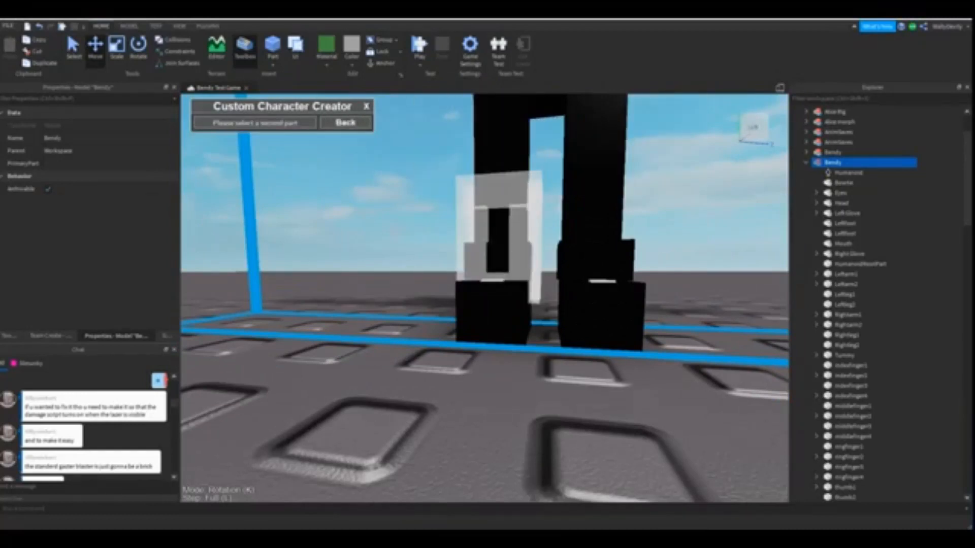
left_click(497, 239)
right_click_drag(497, 238, 480, 310)
left_click(219, 122)
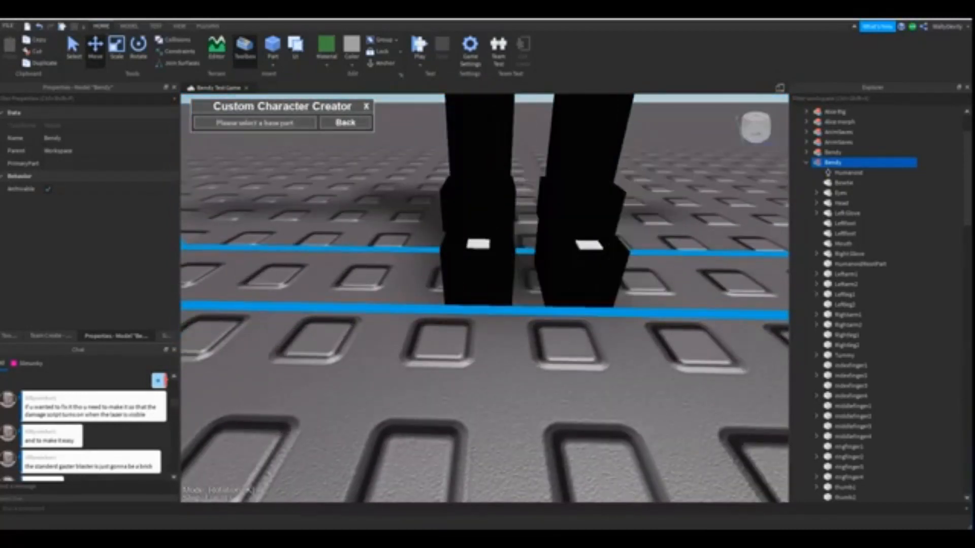
left_click(478, 203)
left_click(479, 269)
Bind the torso to the upper part of the right leg as seen from the front, using the torso as the base part.
right_click_drag(479, 270, 396, 239)
left_click(219, 122)
left_click(442, 254)
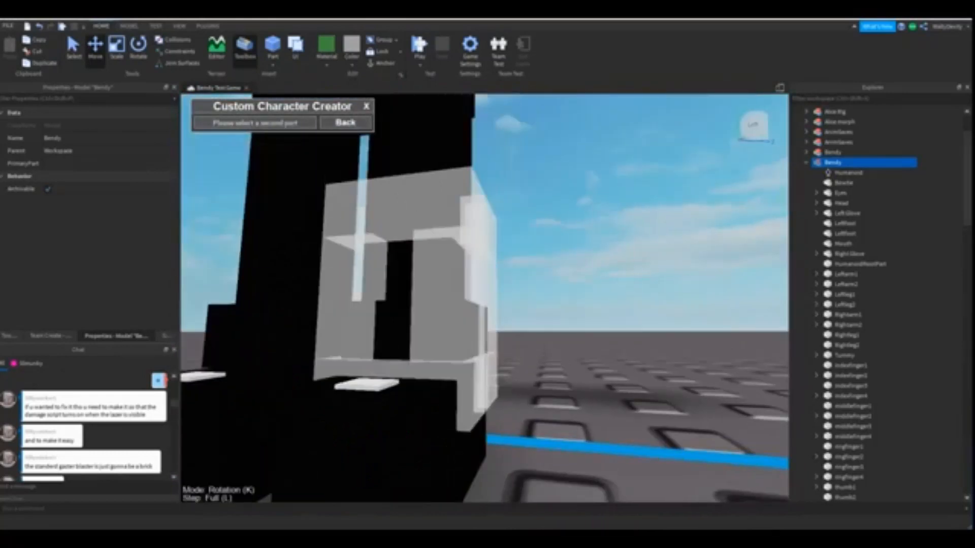
left_click(419, 173)
Bind the right upper leg to the right lower leg, and the lower leg to the right foot, with the upper part as each base.
right_click_drag(418, 173, 414, 195)
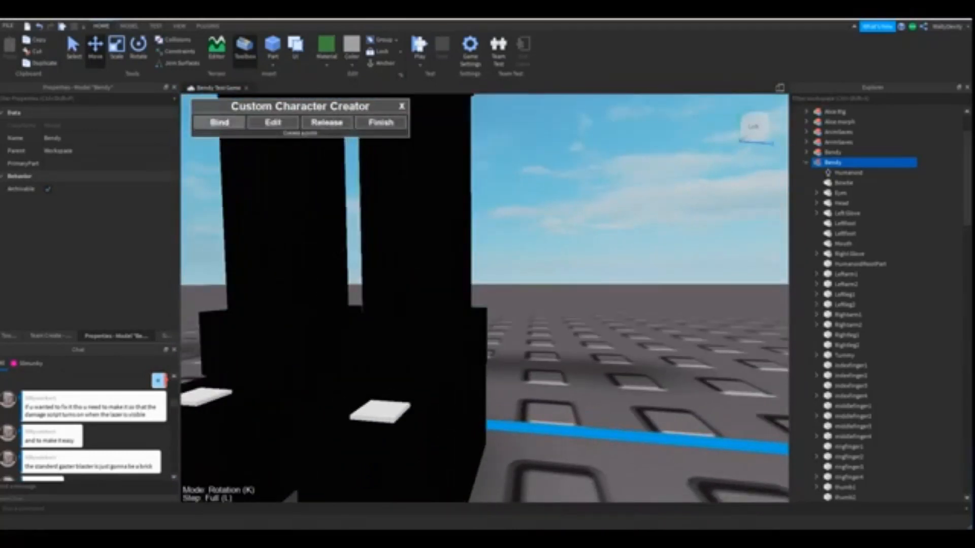
left_click(220, 123)
left_click(416, 213)
left_click(414, 284)
scroll(414, 285, "down", 4)
right_click_drag(414, 285, 408, 310)
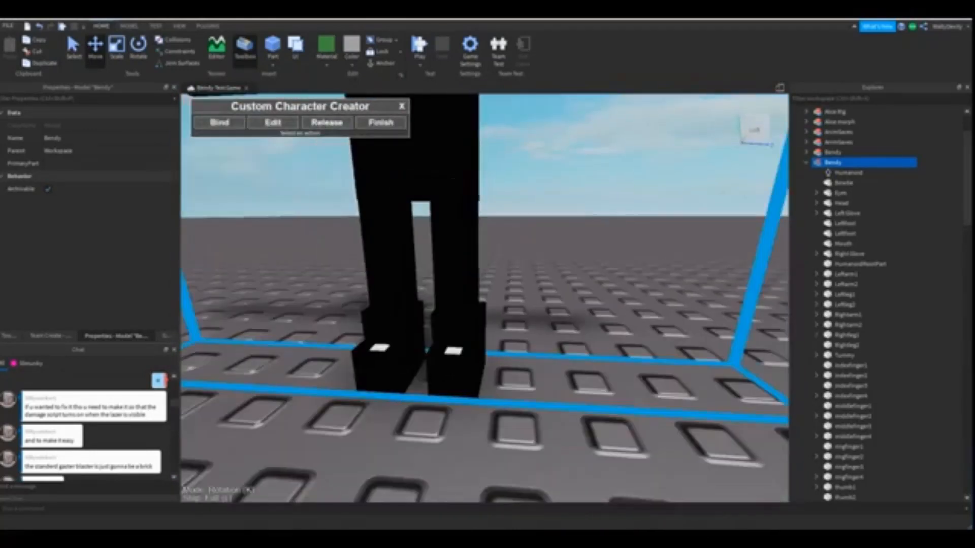
left_click(219, 123)
left_click(455, 305)
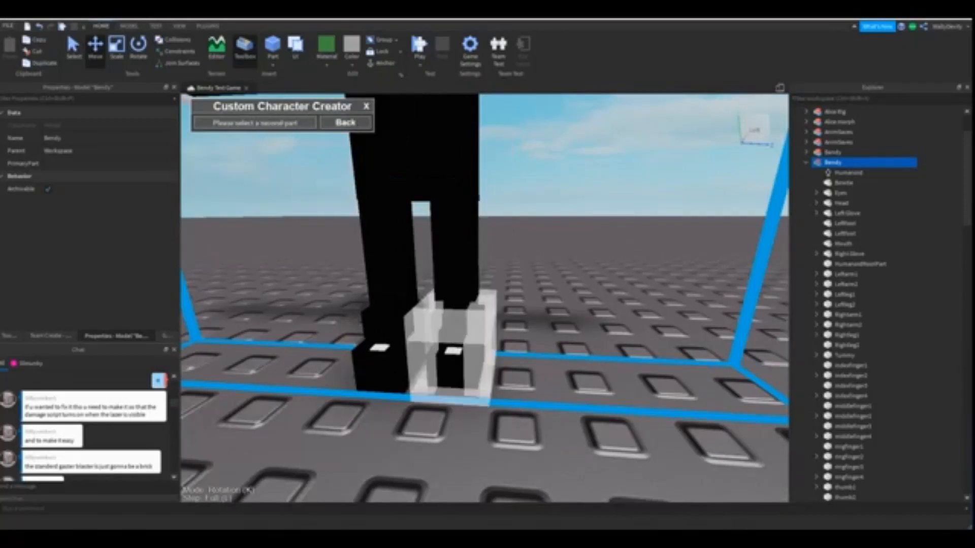
left_click(454, 360)
Bind the HumanoidRootPart to the torso, using the HumanoidRootPart as the base part.
scroll(454, 361, "down", 5)
right_click_drag(454, 361, 470, 381)
scroll(467, 325, "up", 3)
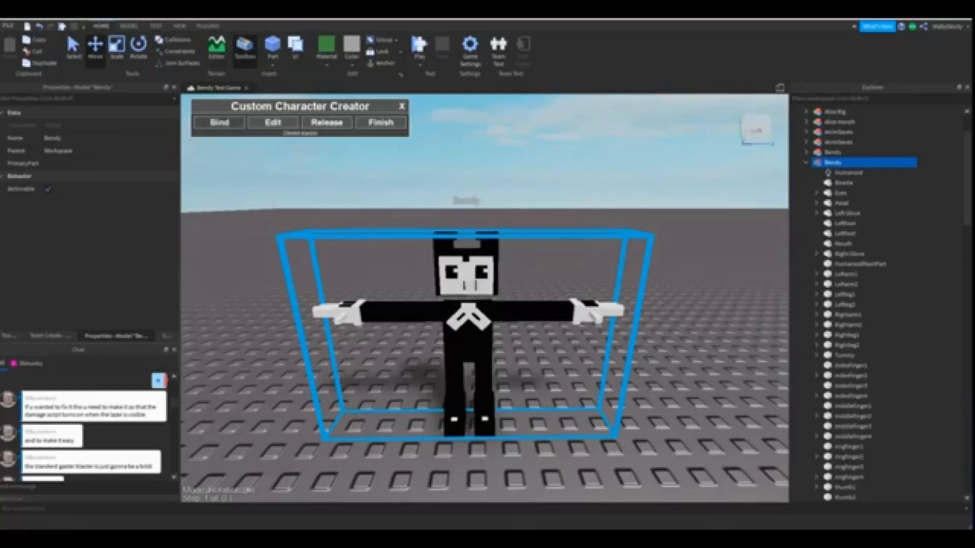
left_click(219, 122)
mouse_move(516, 312)
right_mouse_down()
mouse_move(490, 353)
mouse_move(523, 325)
right_mouse_up()
key("w")
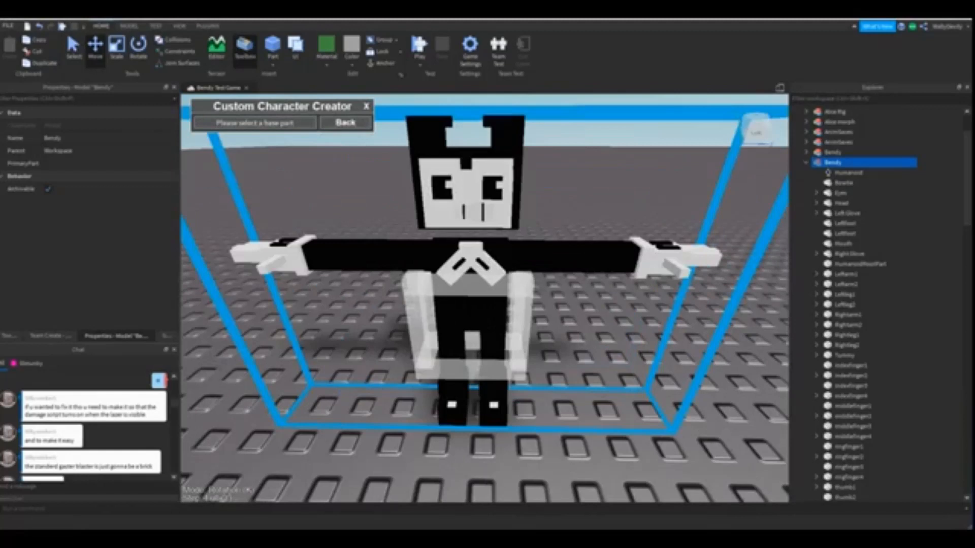
left_click(472, 320)
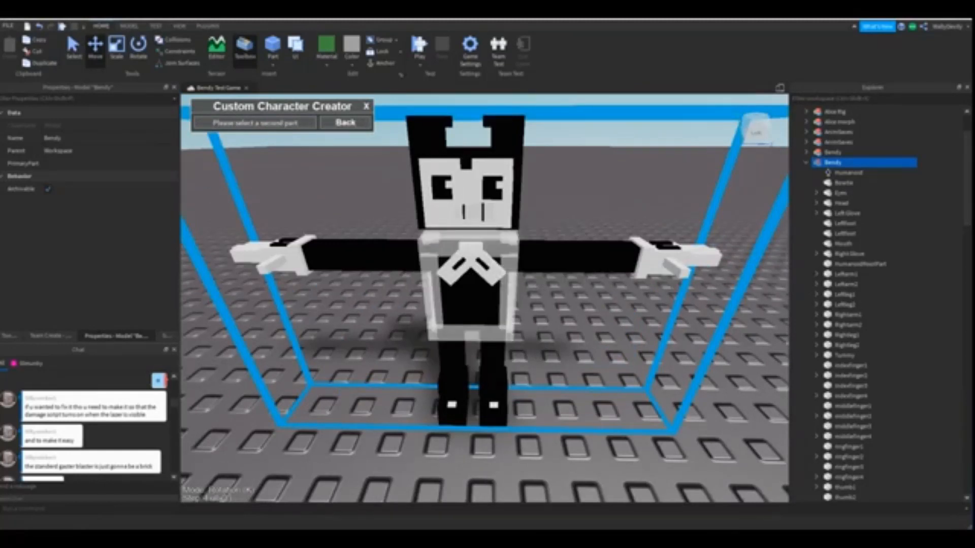
left_click(470, 300)
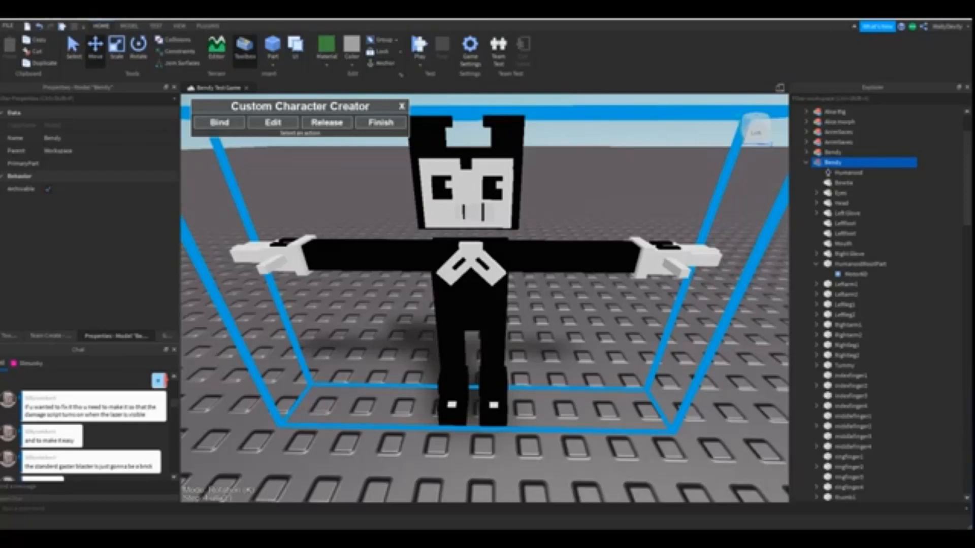
Start editing the joints and move the right upper arm's joint outward along the arm to the elbow.
left_click(272, 123)
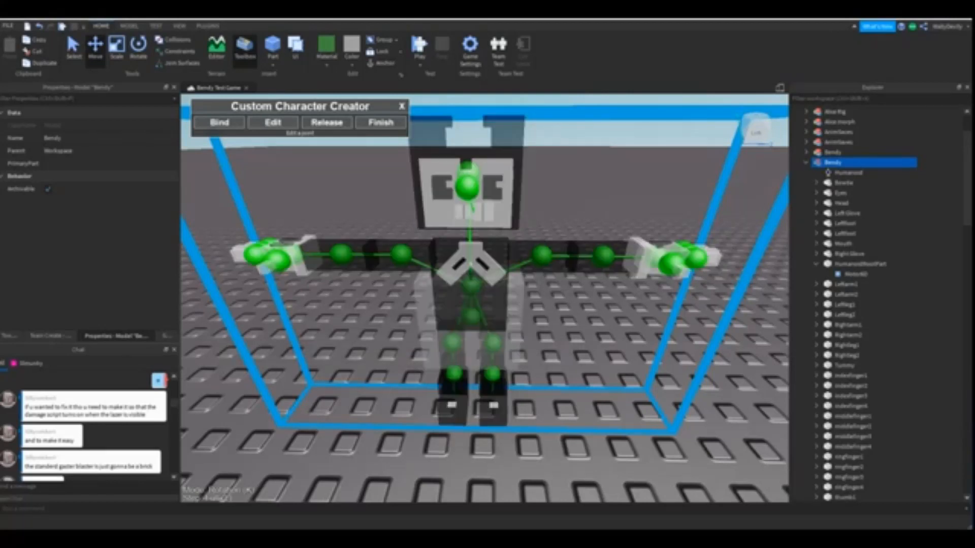
right_click_drag(551, 242, 575, 242)
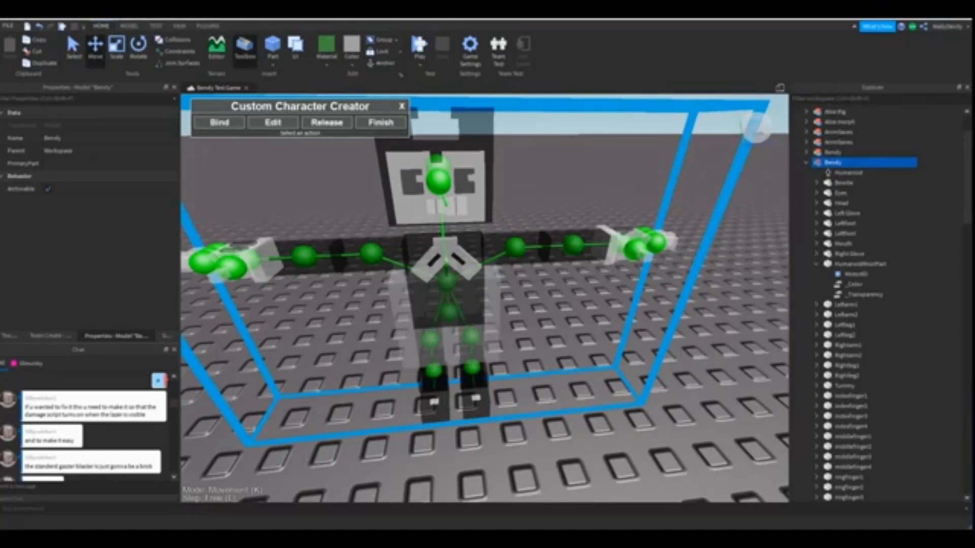
left_click(515, 247)
right_click_drag(516, 247, 518, 228)
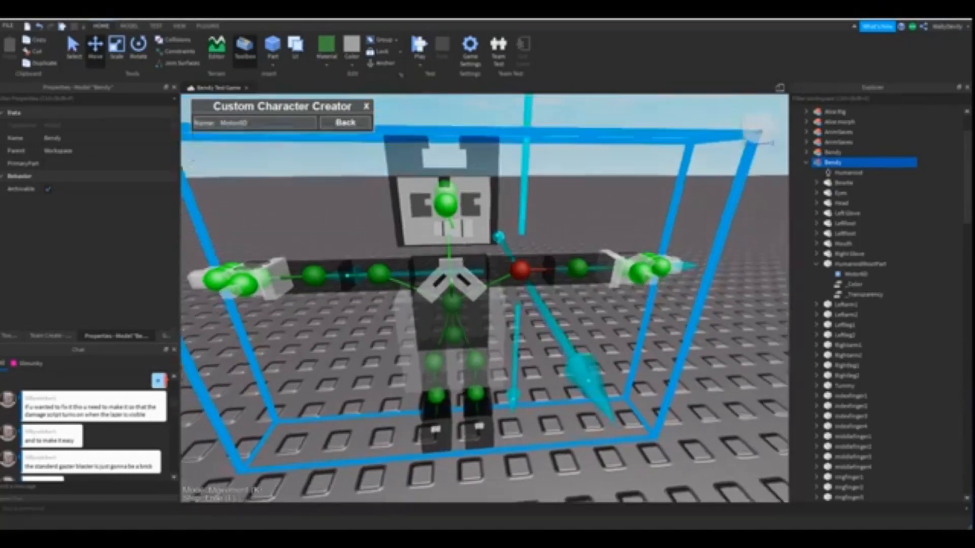
scroll(508, 254, "up", 4)
right_click_drag(487, 258, 574, 276)
left_click(523, 265)
left_click_drag(625, 255, 678, 257)
Move the right forearm's joint outward along the arm to the wrist at the glove's cuff.
scroll(508, 259, "down", 3)
right_click_drag(508, 259, 462, 254)
left_click(455, 265)
scroll(457, 259, "up", 2)
scroll(457, 258, "up", 3)
scroll(463, 279, "down", 3)
left_click_drag(569, 304, 610, 305)
left_click(589, 305)
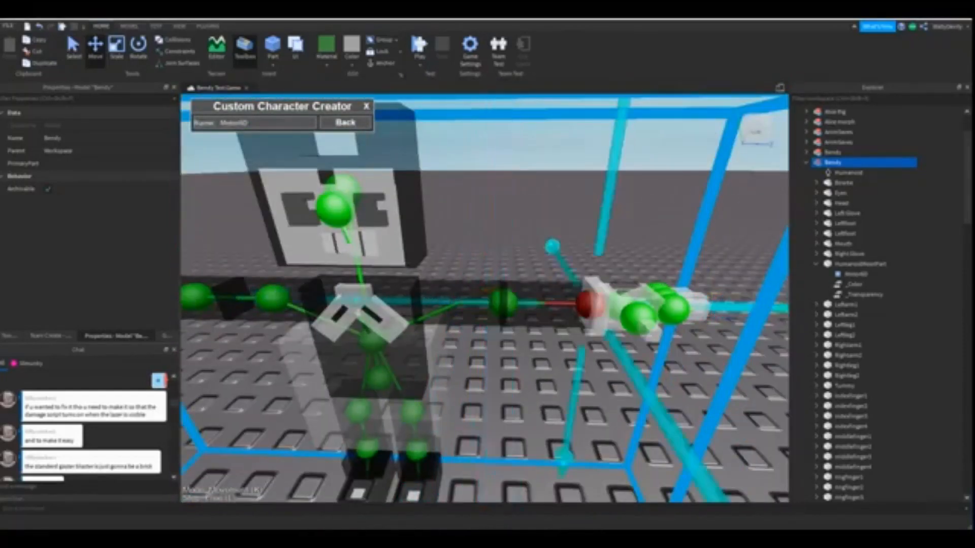
Raise the right arm's torso joint to arm height and move it outward to the right shoulder.
left_click(374, 342)
right_click_drag(373, 342, 378, 317)
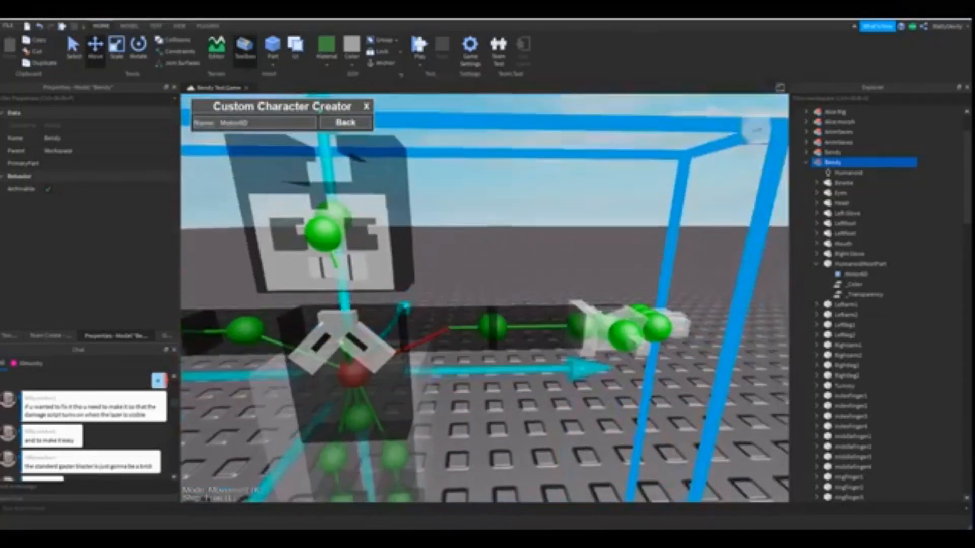
left_click(348, 325)
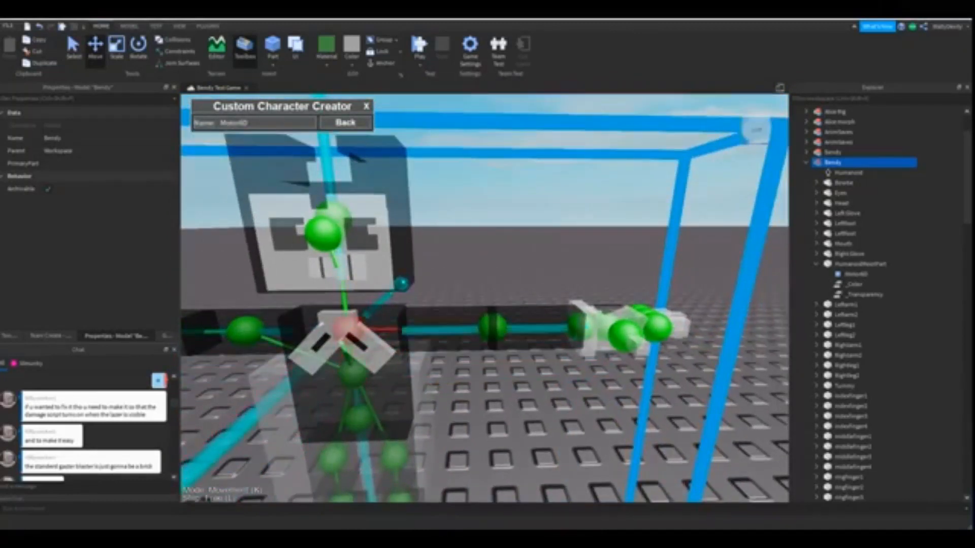
left_click_drag(439, 328, 492, 328)
left_click(492, 328)
Move the left forearm's joint outward along the arm to the wrist at the glove's cuff.
right_click_drag(493, 328, 462, 239)
scroll(485, 304, "down", 4)
scroll(478, 305, "up", 2)
left_click(467, 302)
scroll(467, 303, "up", 1)
scroll(513, 309, "up", 2)
scroll(513, 310, "down", 3)
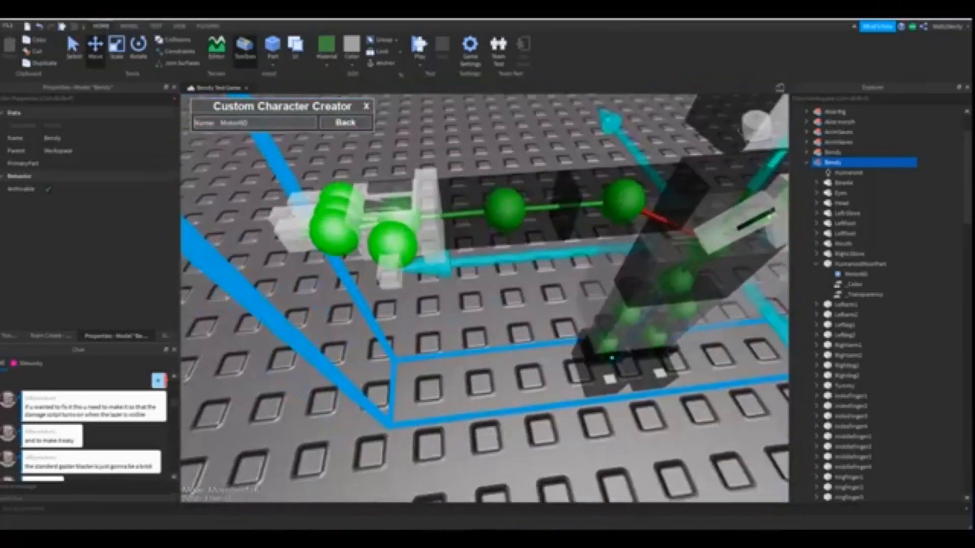
left_click(504, 208)
left_click_drag(424, 216, 352, 225)
left_click(346, 229)
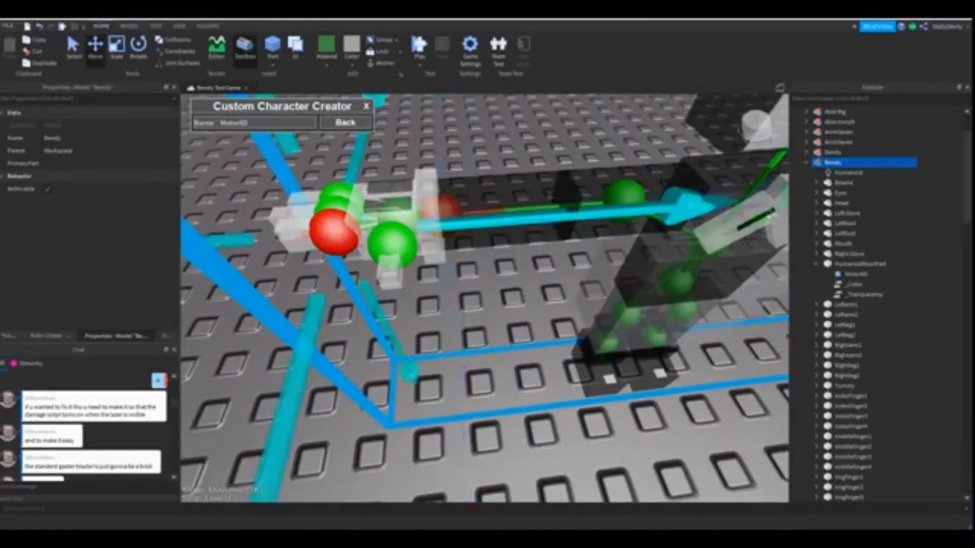
Move the left upper arm's joint outward along the arm to the elbow.
left_click(623, 201)
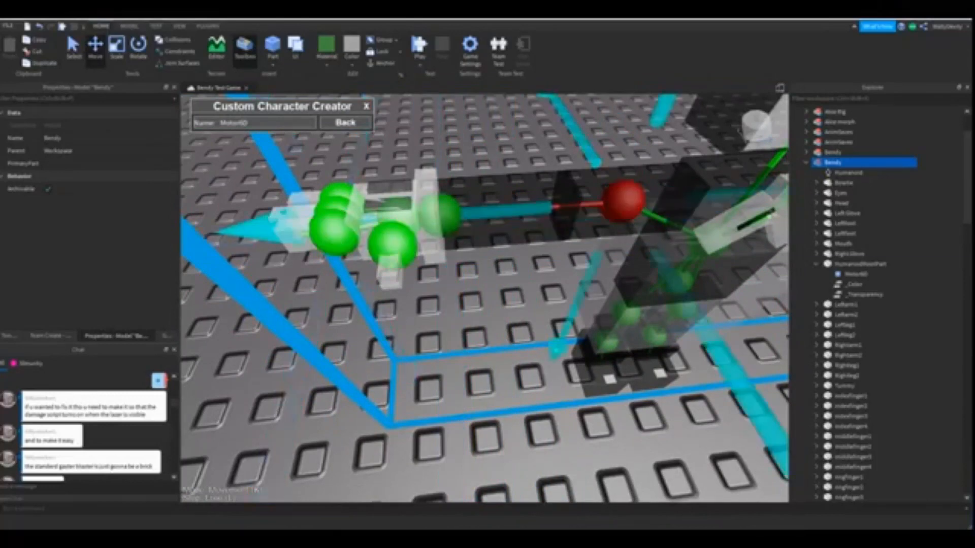
left_click_drag(446, 214, 384, 219)
left_click(440, 215)
Raise the left arm's torso joint to arm height and move it outward to the left shoulder.
right_click_drag(441, 215, 500, 162)
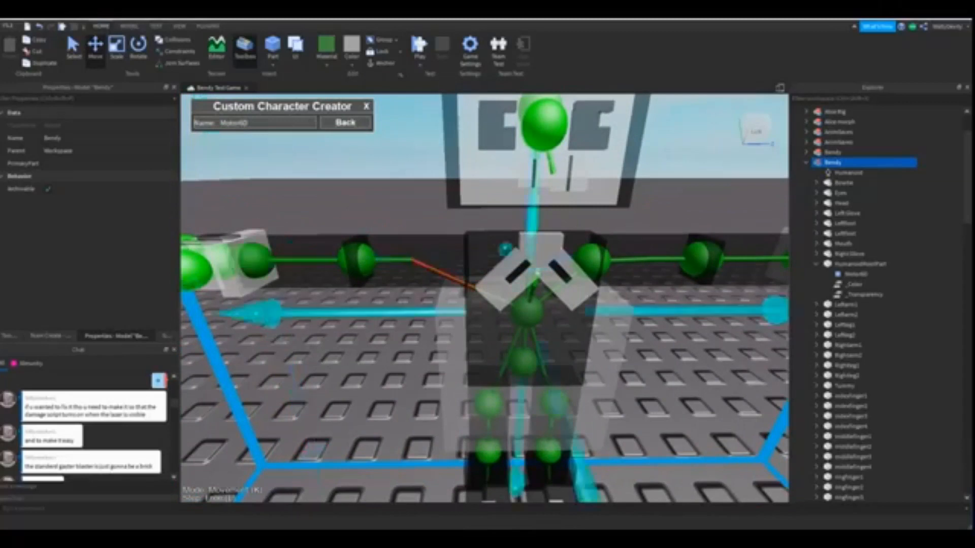
left_click(530, 262)
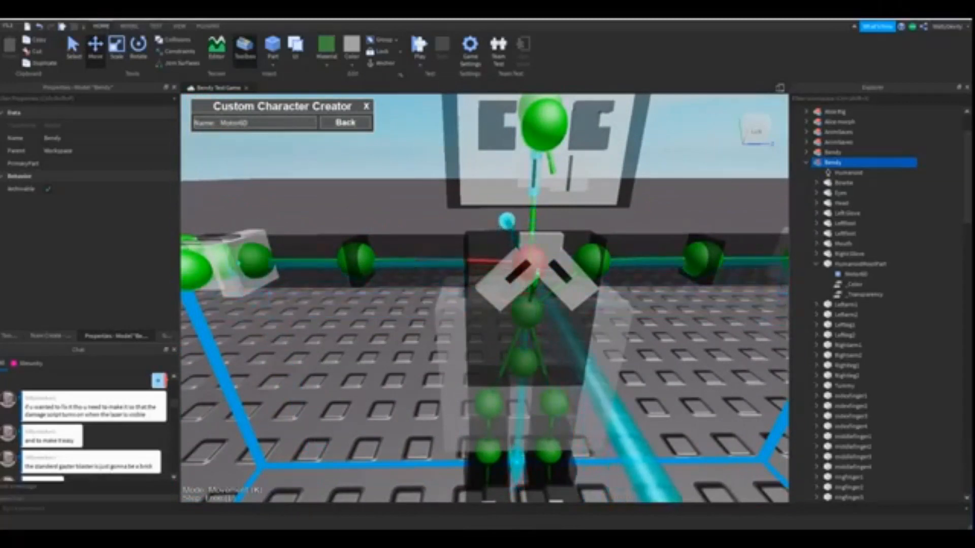
left_click_drag(401, 262, 340, 260)
left_click(356, 260)
Examine the placement of the joints on the arms, torso and legs from several angles around the character.
scroll(356, 260, "down", 3)
right_click_drag(355, 260, 374, 262)
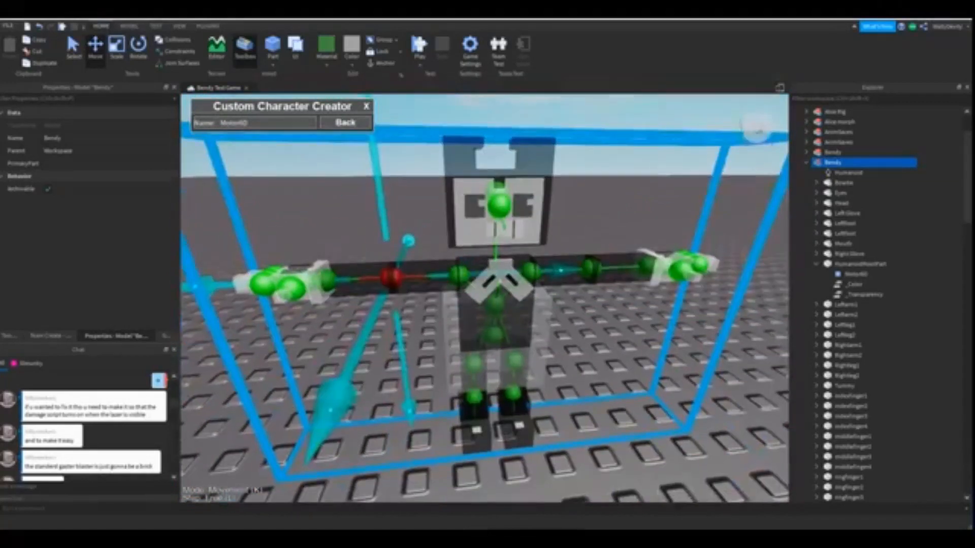
scroll(501, 299, "up", 4)
scroll(500, 300, "down", 5)
right_click_drag(500, 300, 472, 275)
scroll(487, 204, "up", 3)
scroll(472, 274, "down", 4)
key("w")
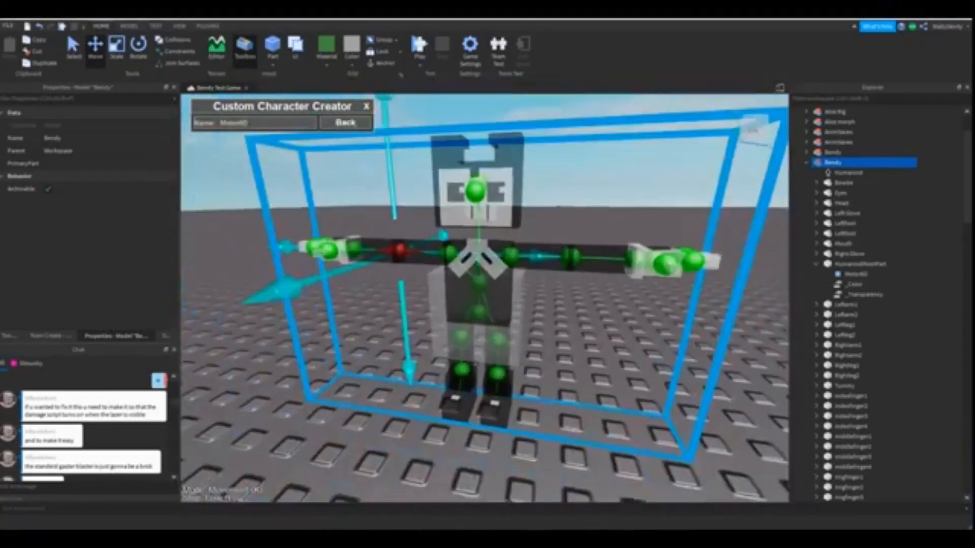
right_click_drag(407, 255, 376, 236)
scroll(484, 298, "down", 4)
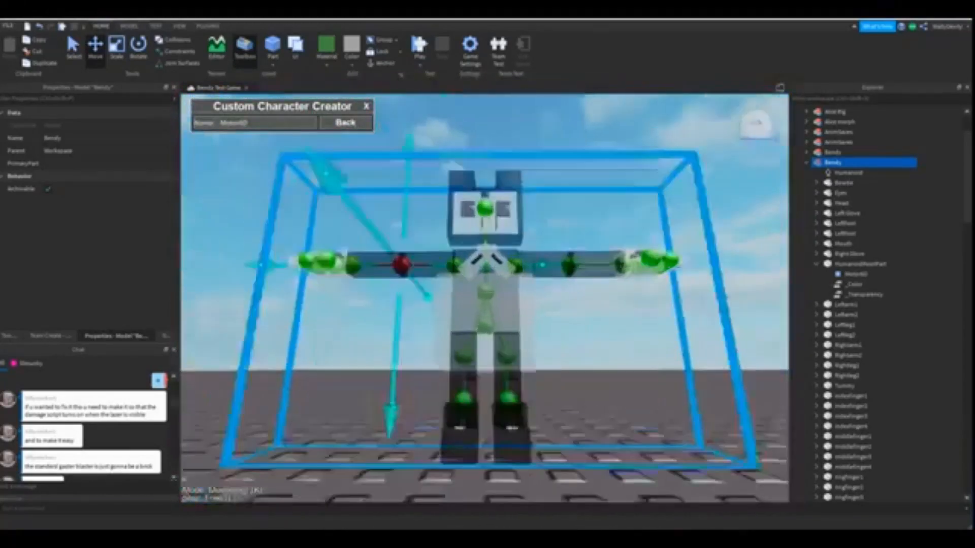
Lower the right leg's foot and knee joints along the leg to the ankle and knee pivots.
scroll(459, 315, "up", 4)
mouse_move(447, 305)
right_mouse_down()
mouse_move(460, 312)
mouse_move(452, 345)
mouse_move(462, 391)
mouse_move(454, 350)
mouse_move(432, 315)
right_mouse_up()
scroll(461, 312, "down", 4)
scroll(461, 312, "up", 3)
scroll(452, 345, "down", 3)
scroll(455, 350, "up", 5)
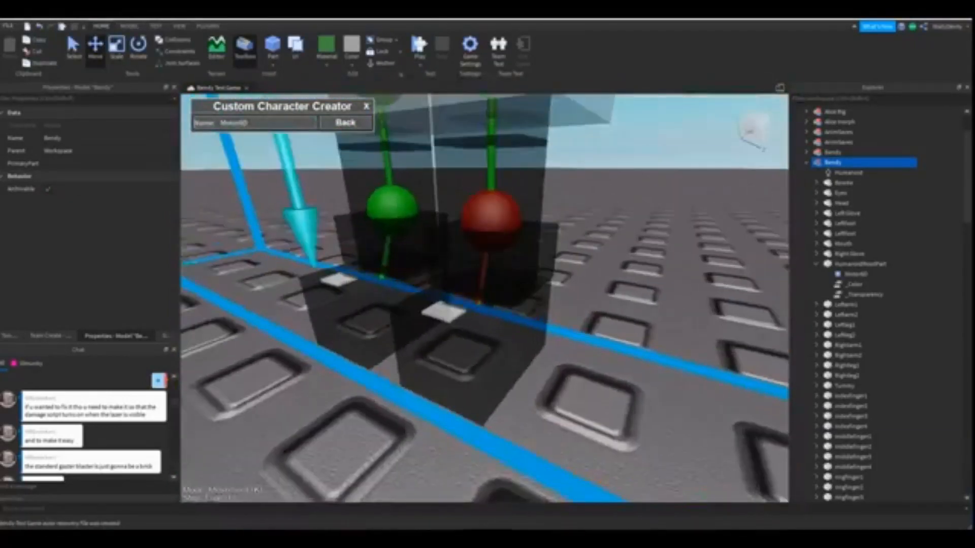
scroll(490, 290, "down", 4)
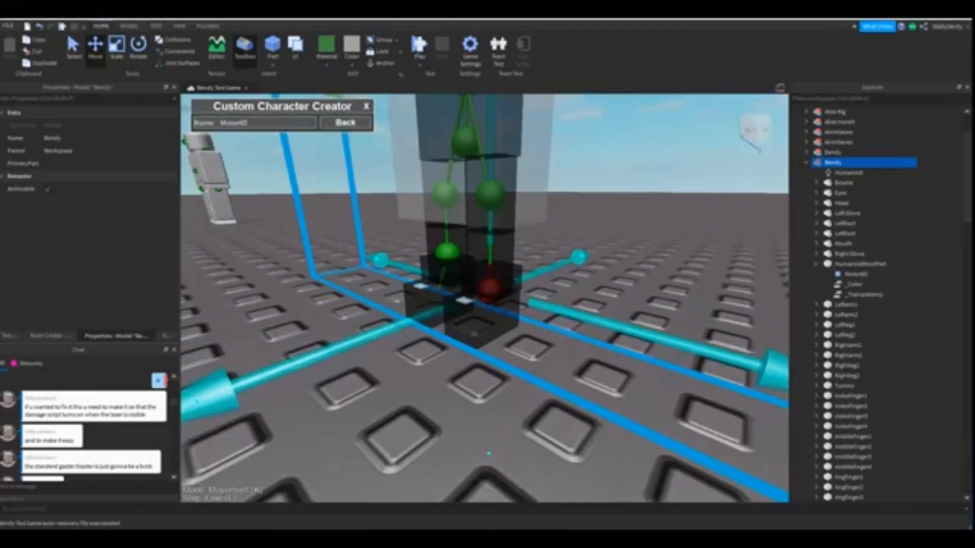
right_click_drag(490, 295, 490, 262)
scroll(490, 285, "up", 4)
left_click(492, 127)
scroll(492, 130, "down", 4)
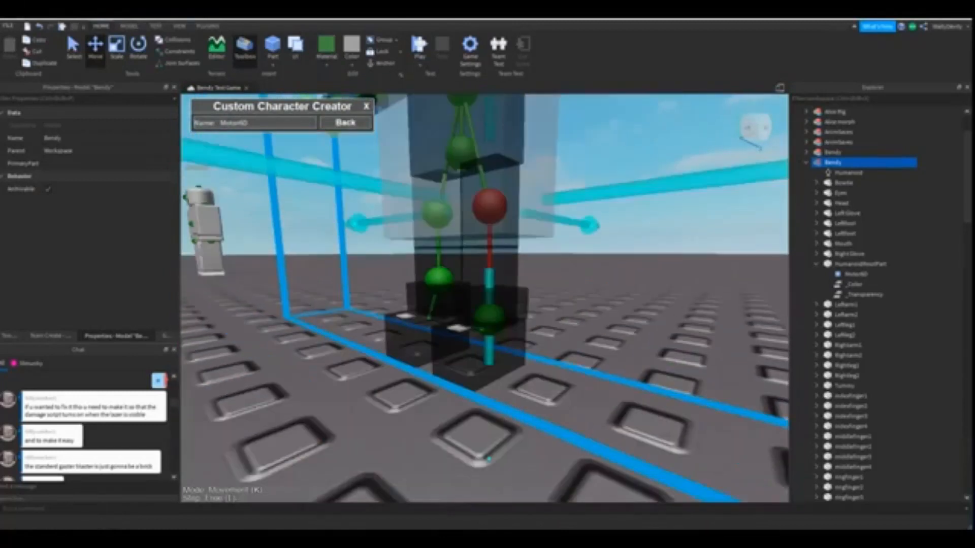
left_click_drag(489, 351, 489, 388)
Lower the left leg's foot and knee joints to the same heights as those on the right leg.
mouse_move(495, 330)
right_mouse_down()
mouse_move(502, 300)
mouse_move(494, 319)
right_mouse_up()
scroll(503, 300, "up", 4)
left_click(500, 299)
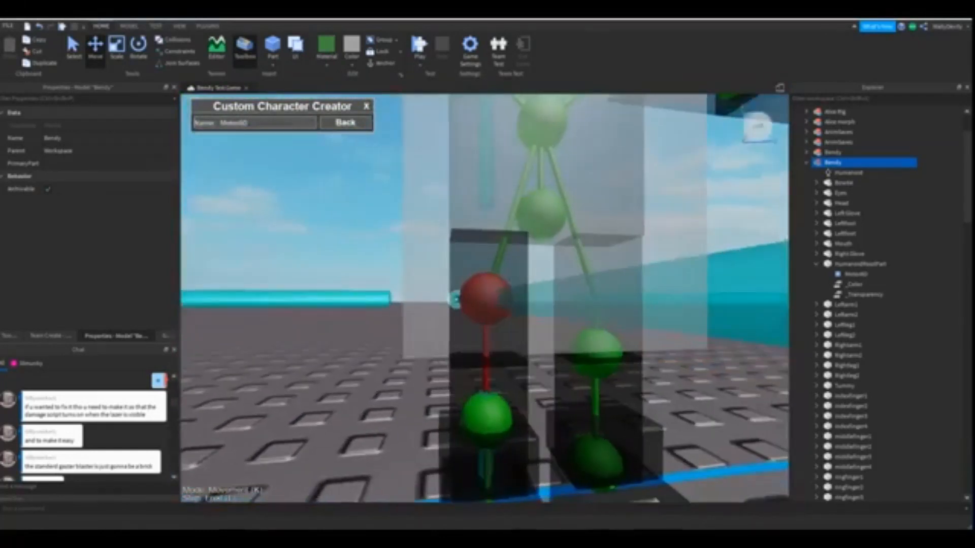
left_click(488, 410)
right_click_drag(486, 410, 502, 412)
scroll(477, 325, "down", 3)
left_click_drag(474, 325, 473, 409)
left_click(473, 298)
left_click(500, 249)
right_click_drag(500, 249, 416, 325)
left_click(402, 481)
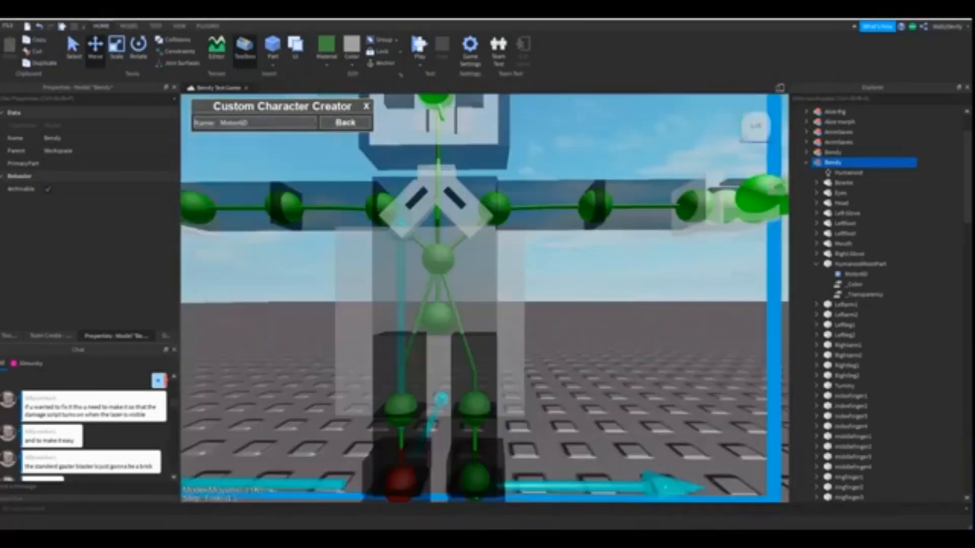
Move the left leg's torso joint sideways over the leg and down to the hip at the top of the left leg.
left_click(438, 317)
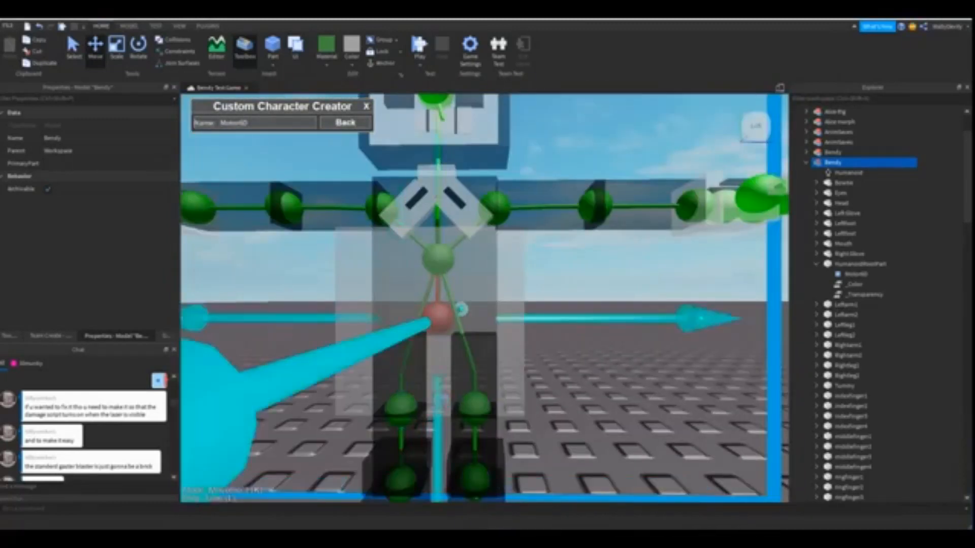
left_click(437, 258)
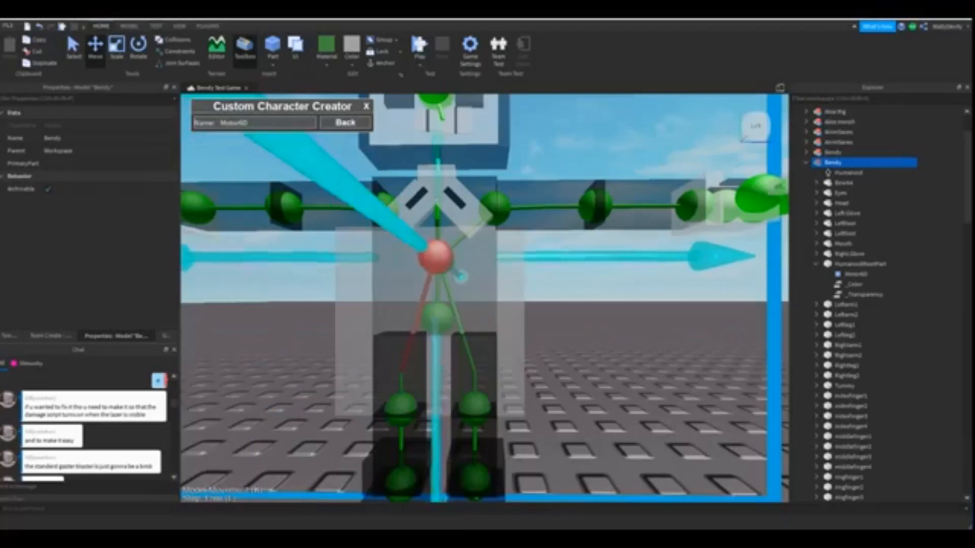
right_click_drag(436, 258, 396, 233)
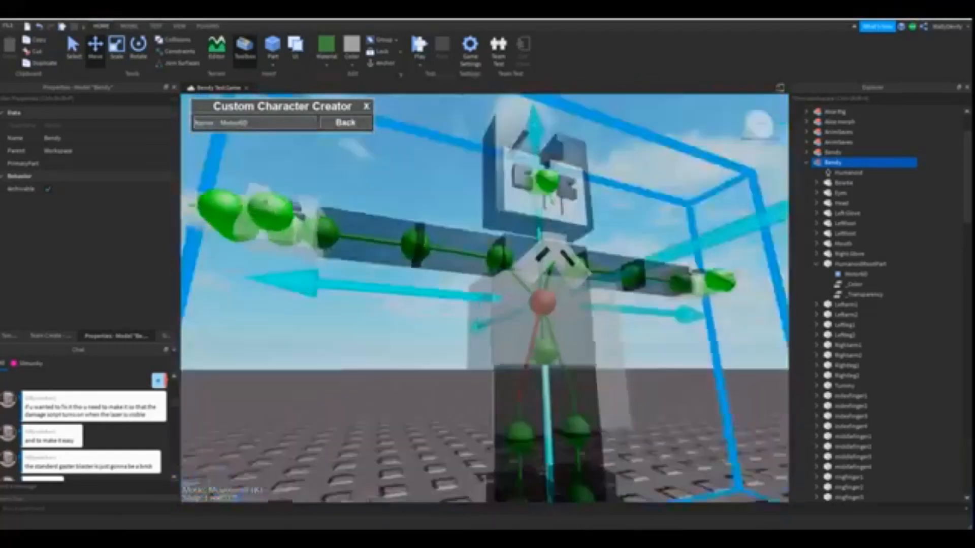
scroll(480, 324, "up", 4)
left_click_drag(480, 324, 418, 325)
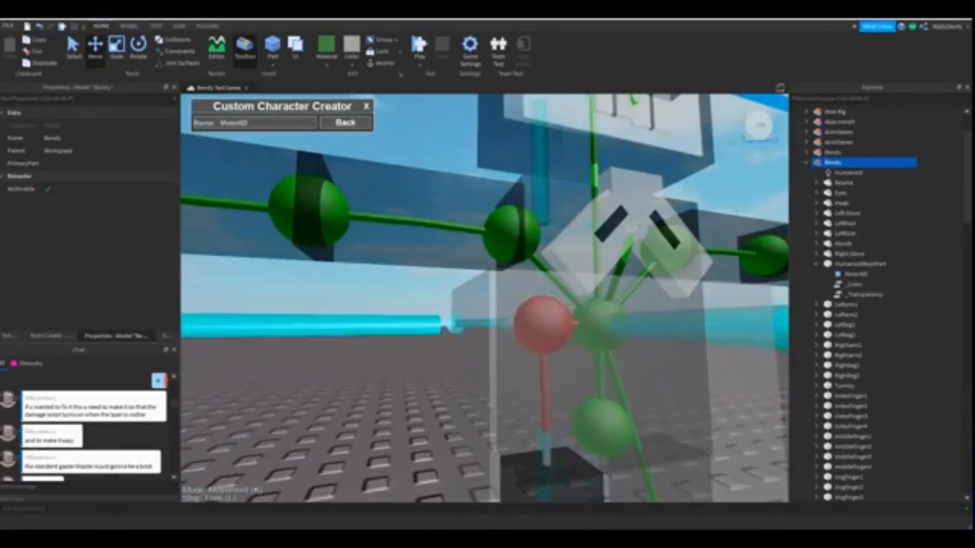
scroll(419, 325, "down", 4)
right_click_drag(419, 325, 447, 338)
left_click_drag(509, 393, 509, 456)
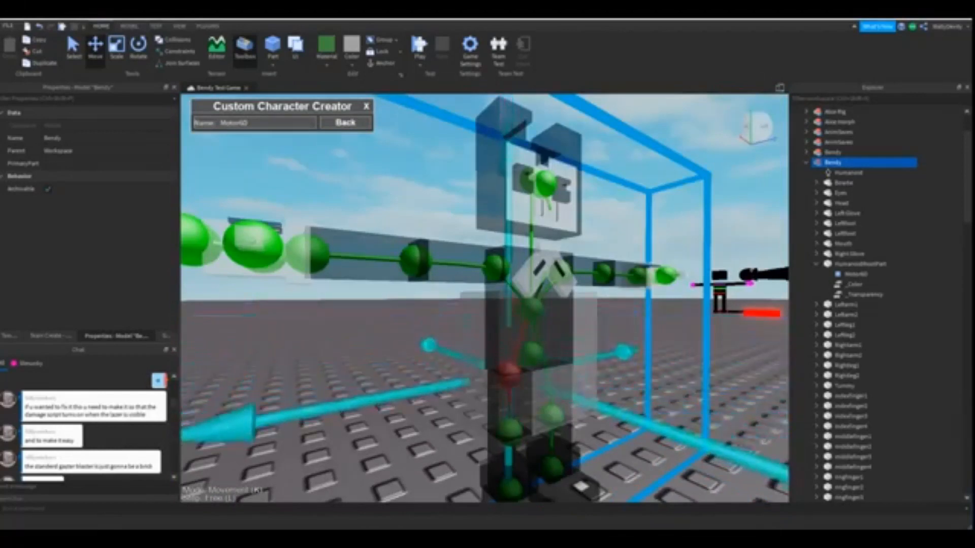
Move the right leg's torso joint sideways over the leg and down to the right hip, level with the left one.
left_click(510, 430)
scroll(387, 324, "up", 4)
right_click_drag(509, 429, 382, 303)
scroll(420, 322, "down", 4)
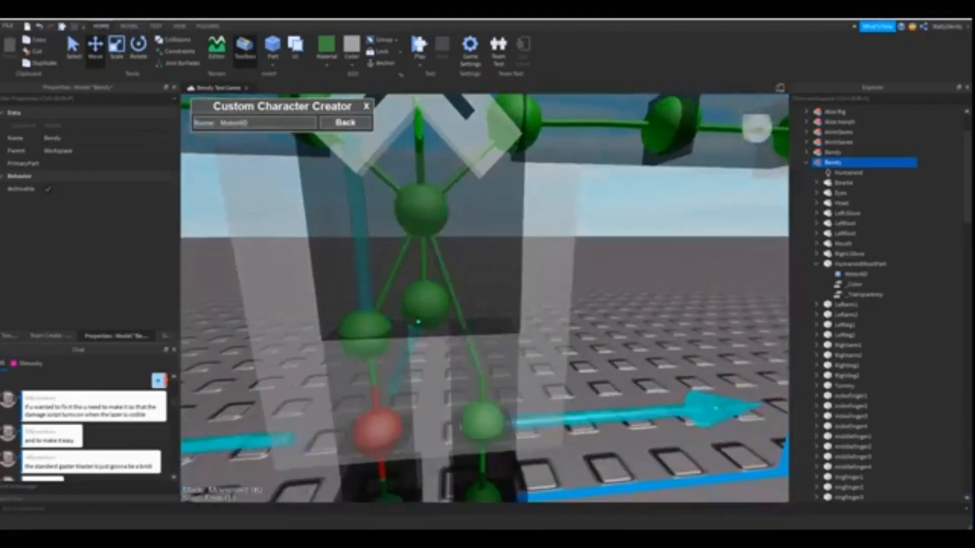
scroll(382, 303, "up", 4)
left_click(333, 198)
right_click_drag(333, 198, 366, 209)
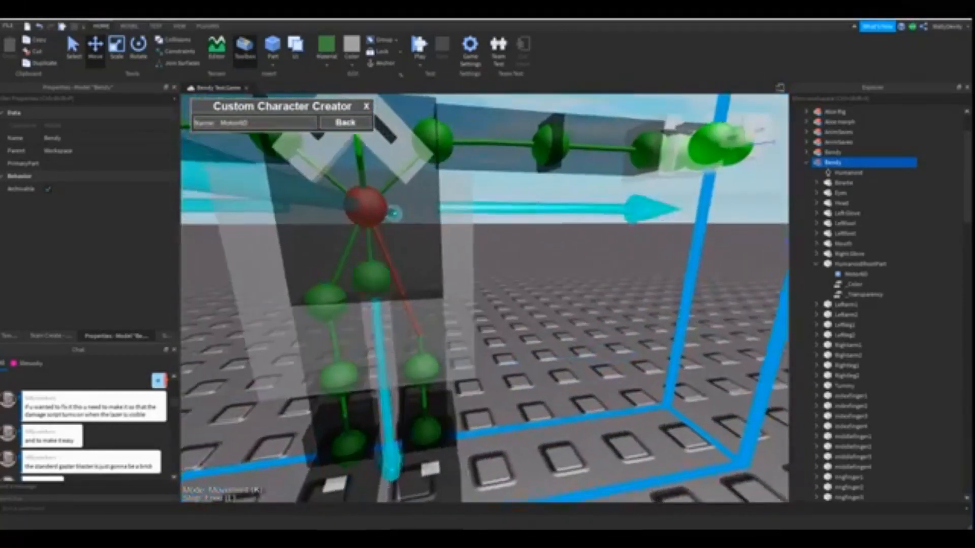
mouse_move(645, 209)
left_mouse_down()
mouse_move(686, 209)
mouse_move(665, 210)
left_mouse_up()
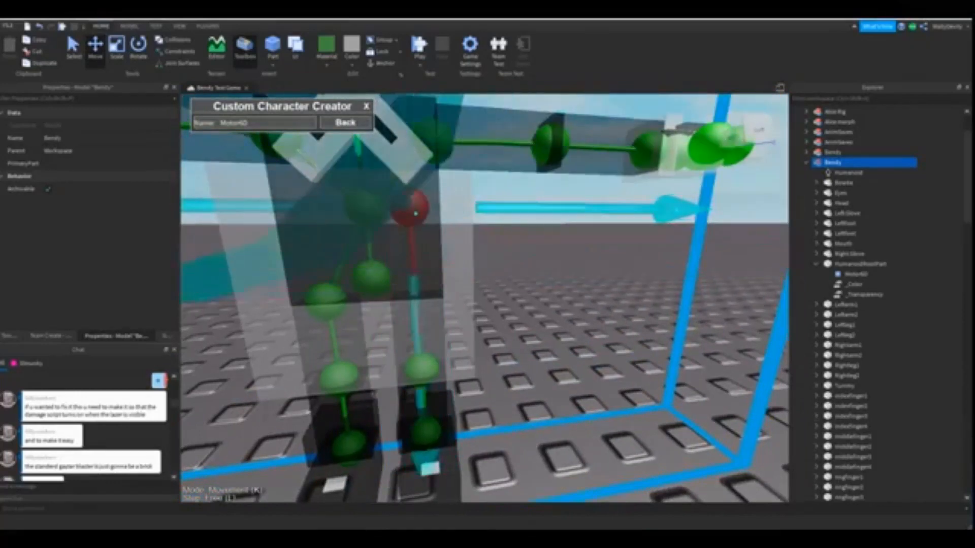
left_click_drag(420, 301, 424, 388)
left_click_drag(665, 285, 673, 284)
right_click_drag(674, 284, 617, 259)
scroll(485, 299, "down", 4)
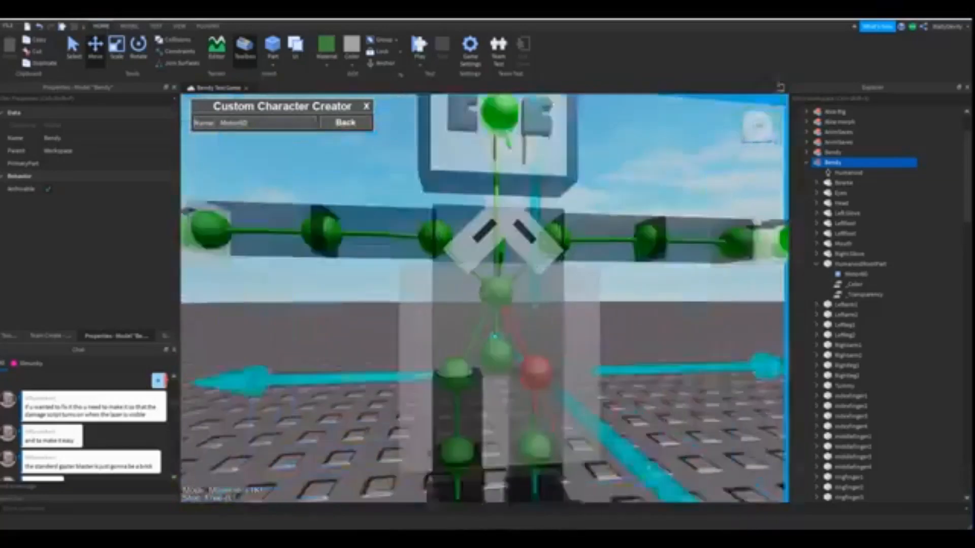
Adjust the right glove's thumb joint so that it sits at the base of the thumb.
right_click_drag(502, 258, 508, 258)
mouse_move(488, 300)
right_mouse_down()
mouse_move(488, 285)
mouse_move(437, 287)
mouse_move(477, 304)
right_mouse_up()
scroll(487, 285, "up", 4)
right_click_drag(422, 264, 375, 272)
scroll(421, 274, "down", 5)
right_click_drag(432, 285, 325, 300)
scroll(431, 289, "up", 3)
key("w")
scroll(485, 298, "down", 3)
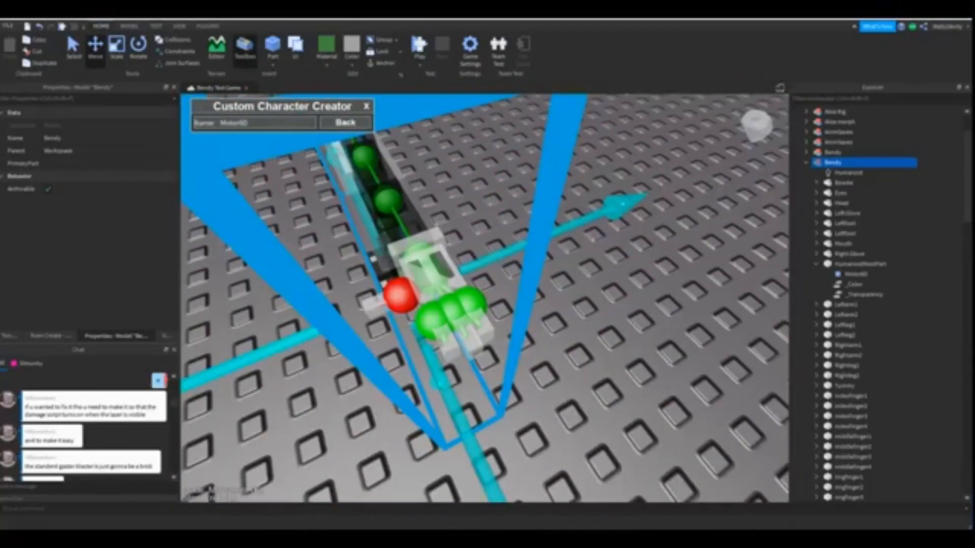
left_click_drag(623, 204, 612, 208)
right_click_drag(485, 298, 549, 295)
Shift the right glove's index, middle and ring finger joints outward along the fingers.
left_click(622, 245)
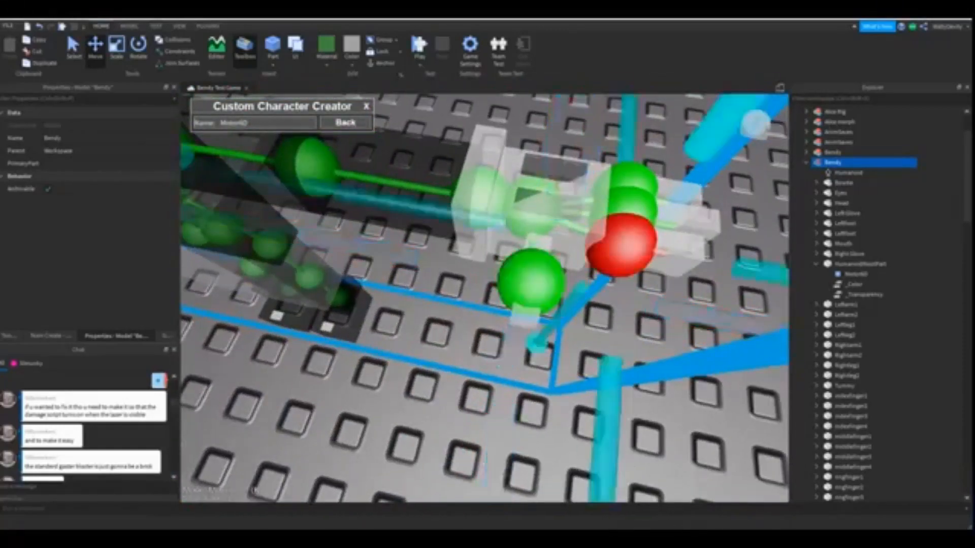
right_click_drag(622, 245, 655, 234)
scroll(622, 249, "down", 3)
left_click_drag(612, 262, 632, 236)
left_click(546, 241)
left_click(545, 226)
Shift the left glove's index, middle and ring finger joints outward along the fingers.
scroll(609, 243, "down", 4)
right_click_drag(632, 236, 568, 208)
scroll(462, 310, "up", 4)
right_click_drag(508, 304, 417, 299)
left_click(473, 318)
left_click(417, 300)
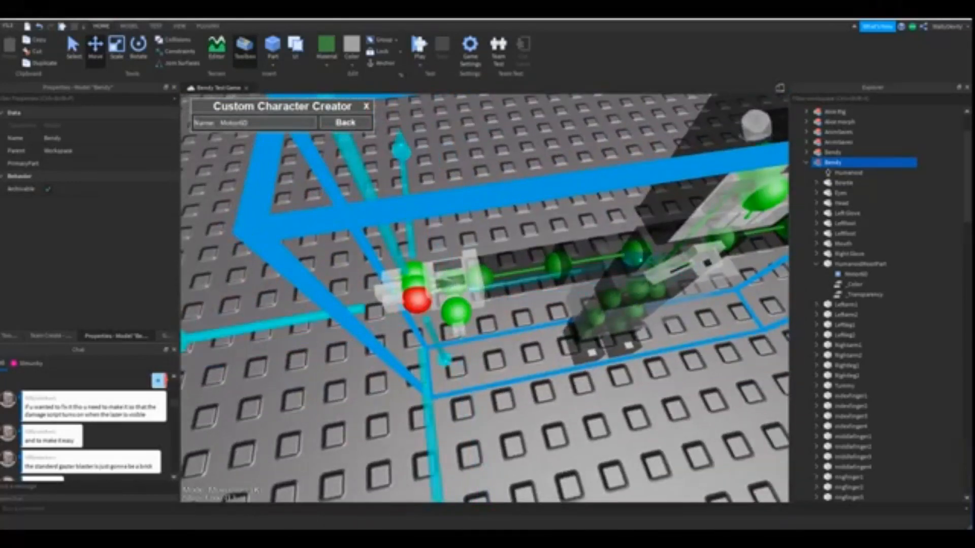
left_click_drag(636, 258, 623, 261)
left_click(414, 285)
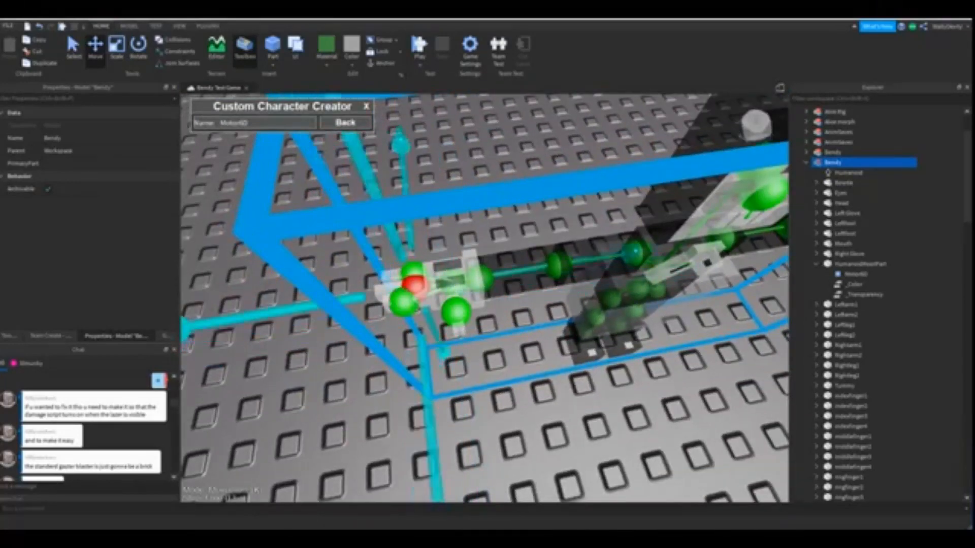
left_click_drag(330, 303, 300, 297)
left_click(413, 272)
scroll(406, 295, "down", 4)
right_click_drag(407, 294, 437, 300)
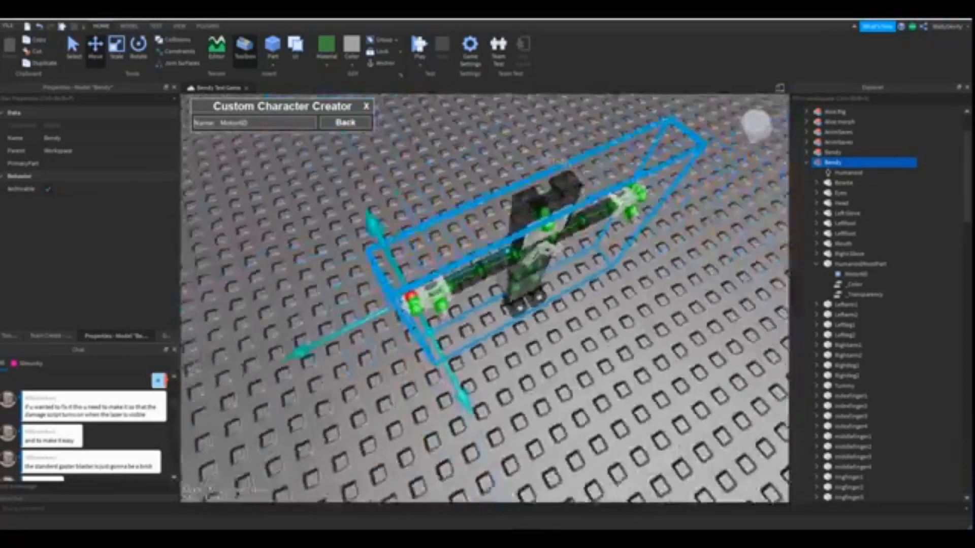
Check the whole rig from the front, leave joint editing and close the Custom Character Creator.
right_click_drag(337, 264, 315, 208)
scroll(325, 224, "down", 4)
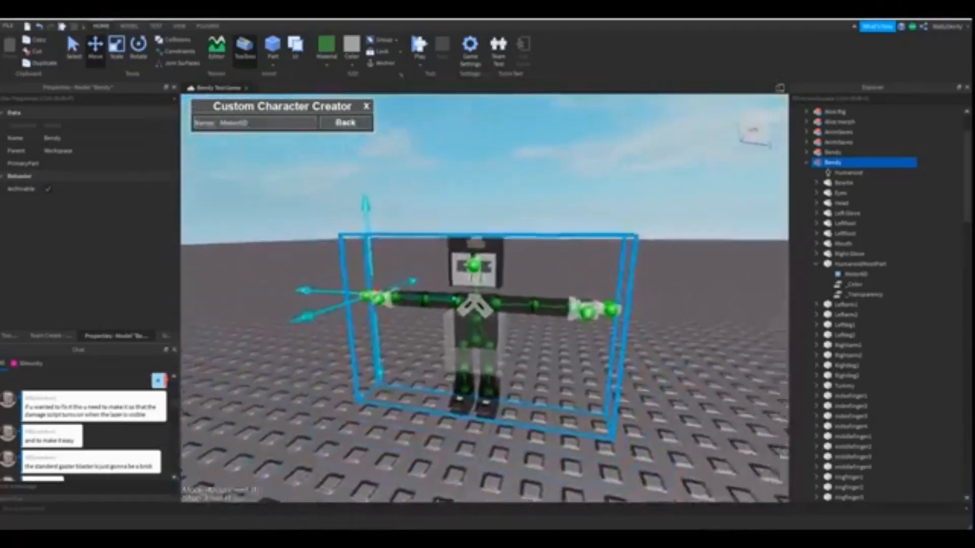
right_click_drag(457, 299, 487, 297)
scroll(485, 300, "up", 5)
scroll(485, 300, "down", 5)
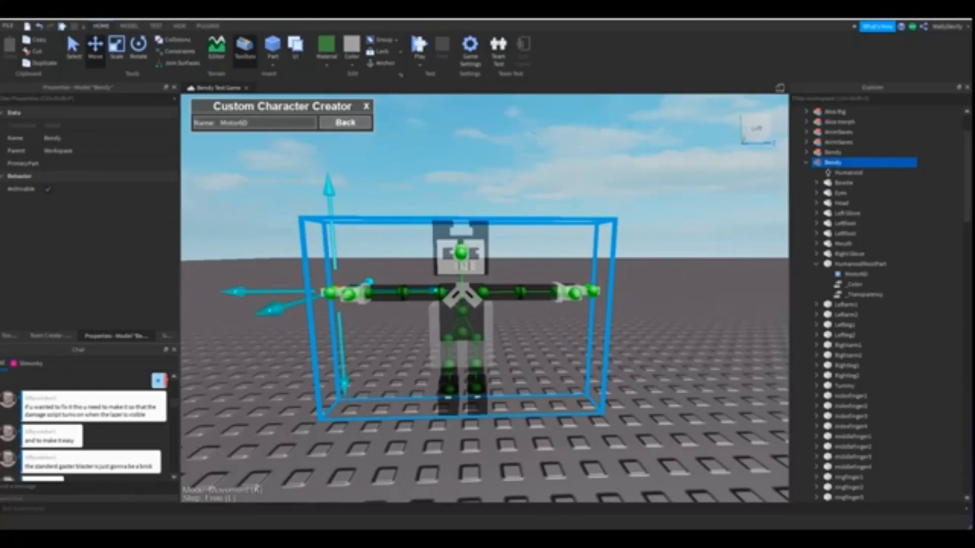
left_click(345, 122)
left_click(380, 122)
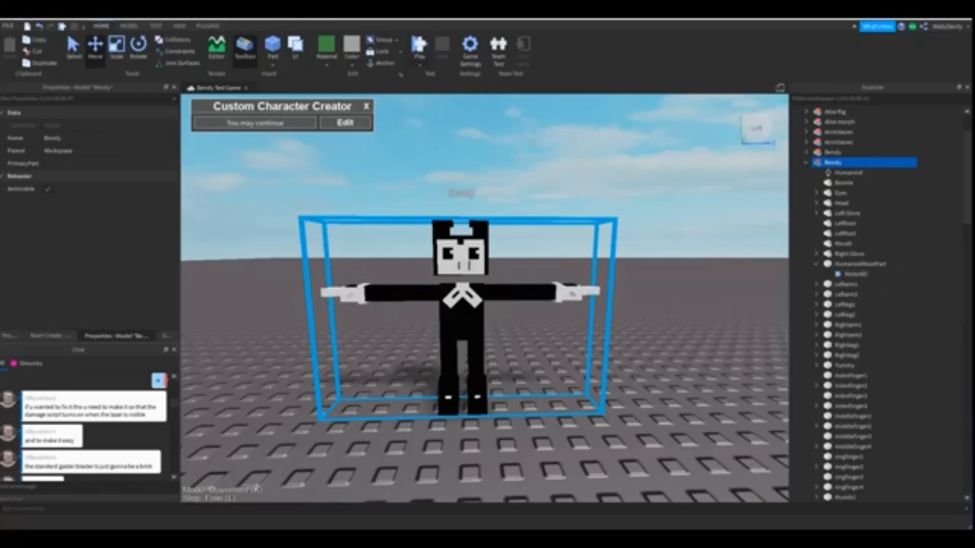
left_click(366, 106)
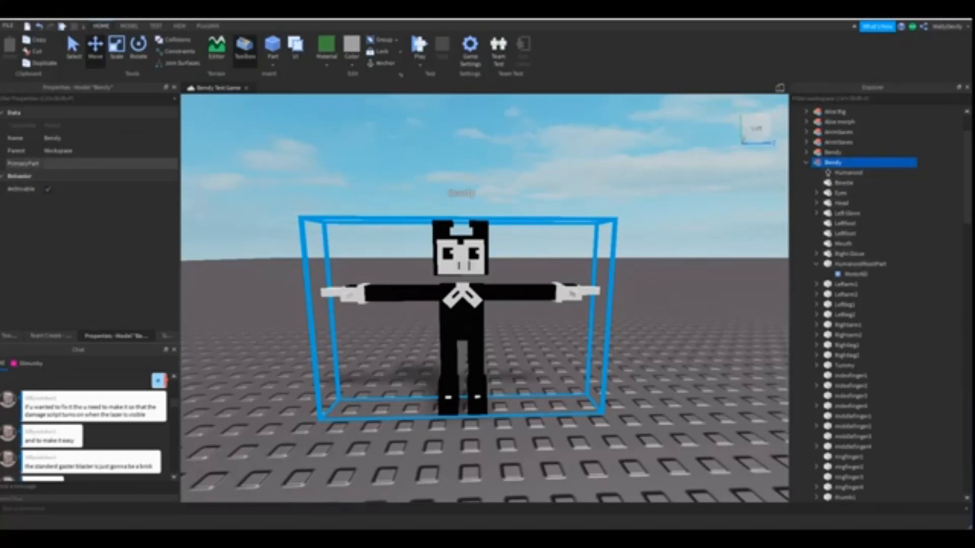
Set the Bendy model's PrimaryPart to HumanoidRootPart and collapse that part in the object tree.
left_click(91, 163)
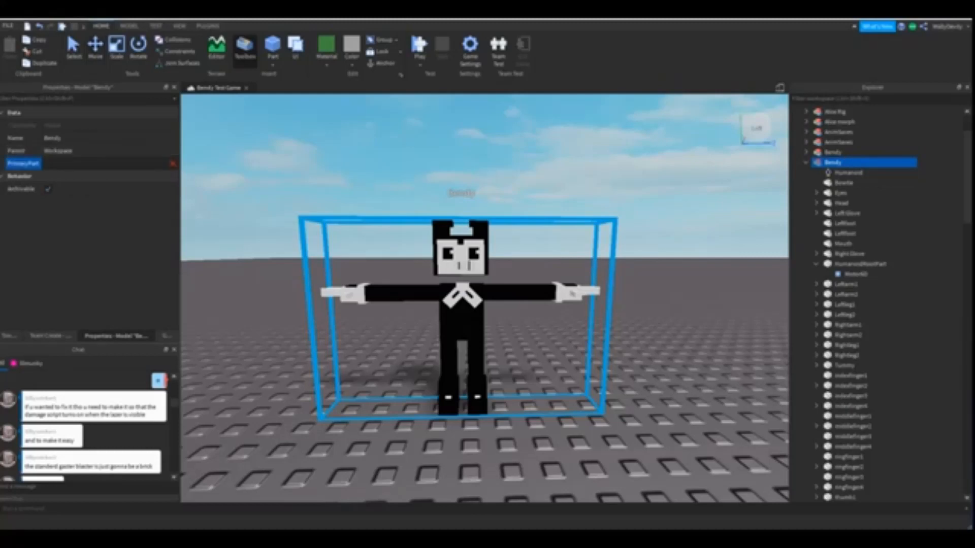
left_click(860, 264)
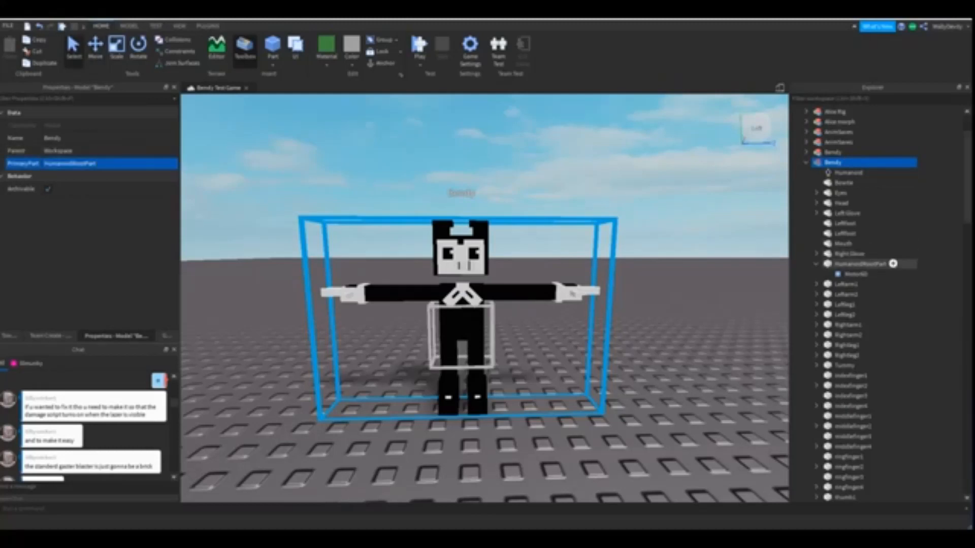
left_click(816, 264)
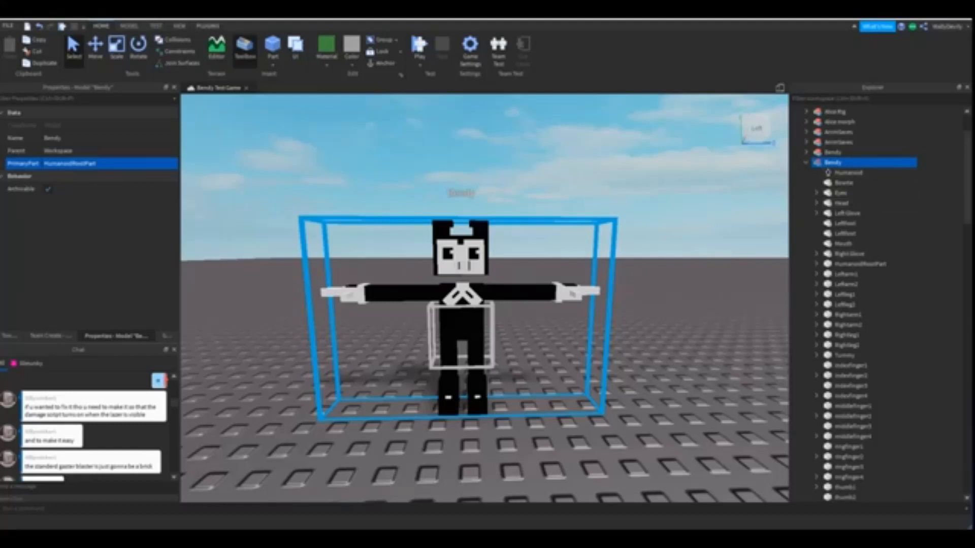
Open the Animation Editor and create a new animation for the Bendy rig.
left_click(207, 26)
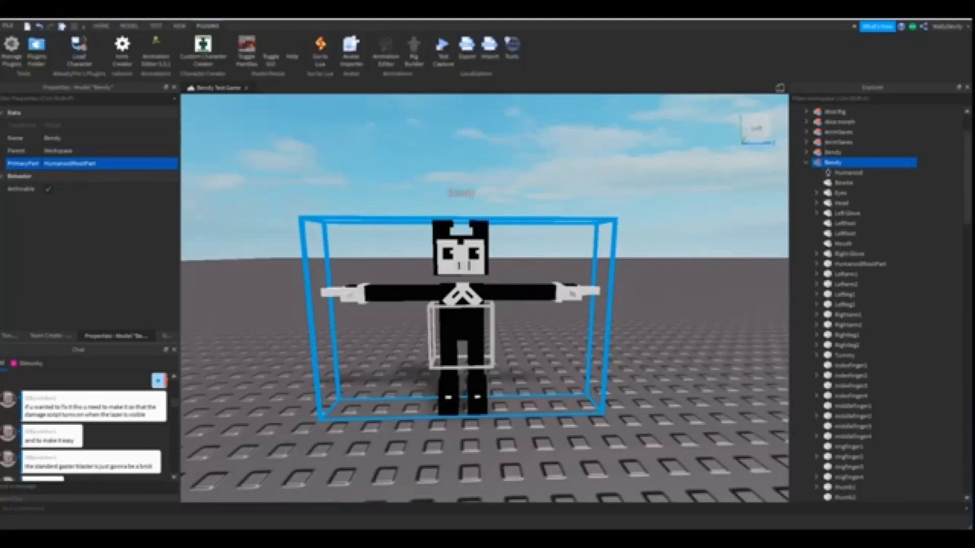
left_click(386, 49)
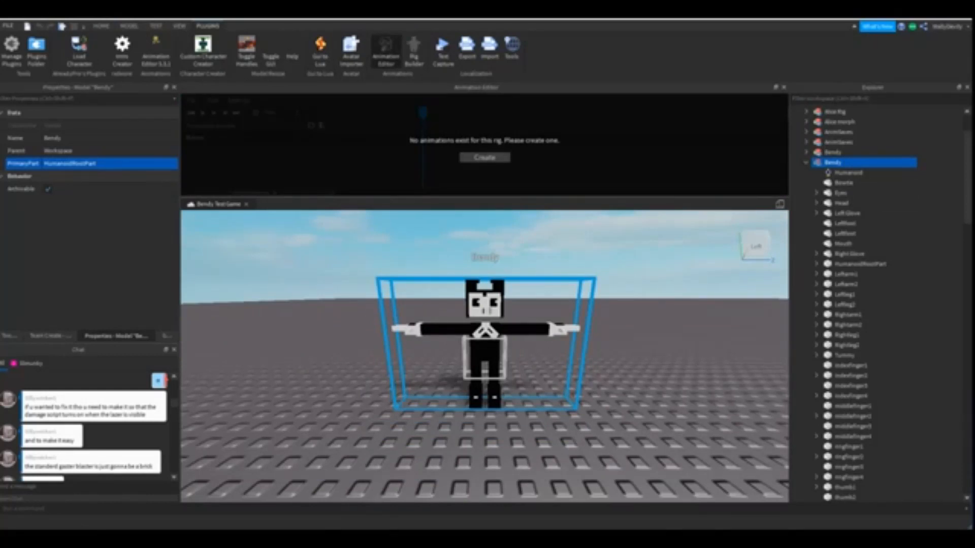
left_click(485, 157)
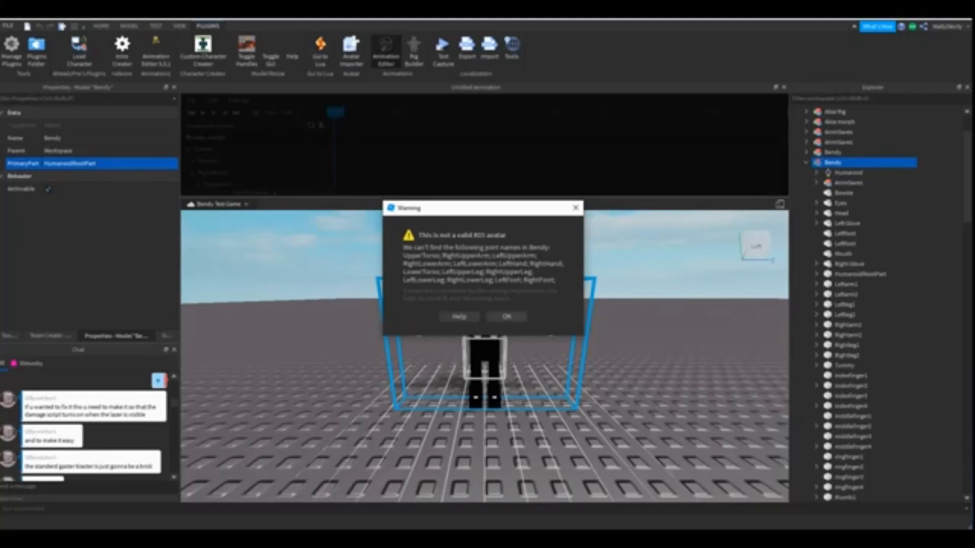
left_click(507, 317)
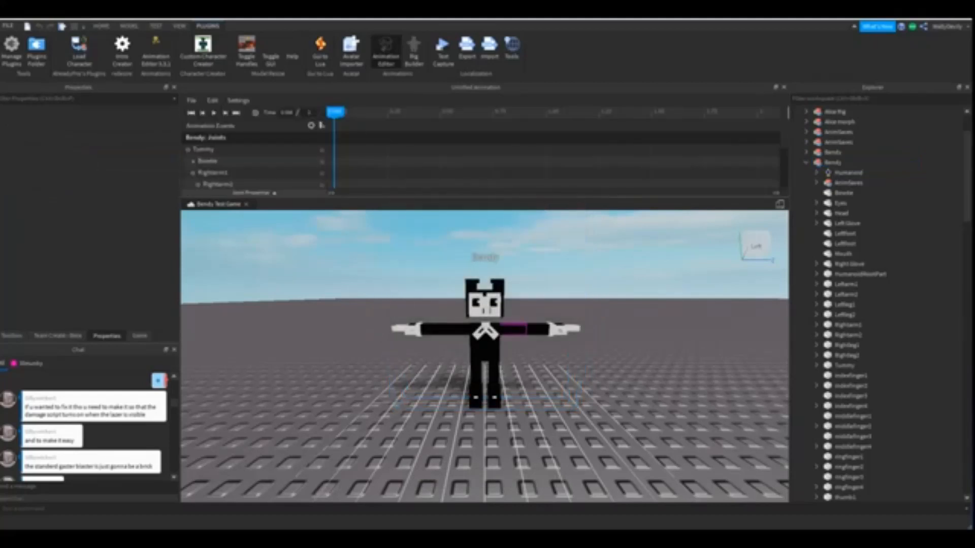
Try selecting the bowtie and the right upper arm on the rig, leaving Rightarm1 selected for posing.
scroll(513, 329, "up", 3)
scroll(513, 329, "down", 4)
mouse_move(513, 329)
right_mouse_down()
mouse_move(508, 335)
mouse_move(523, 327)
mouse_move(510, 338)
right_mouse_up()
scroll(512, 329, "up", 4)
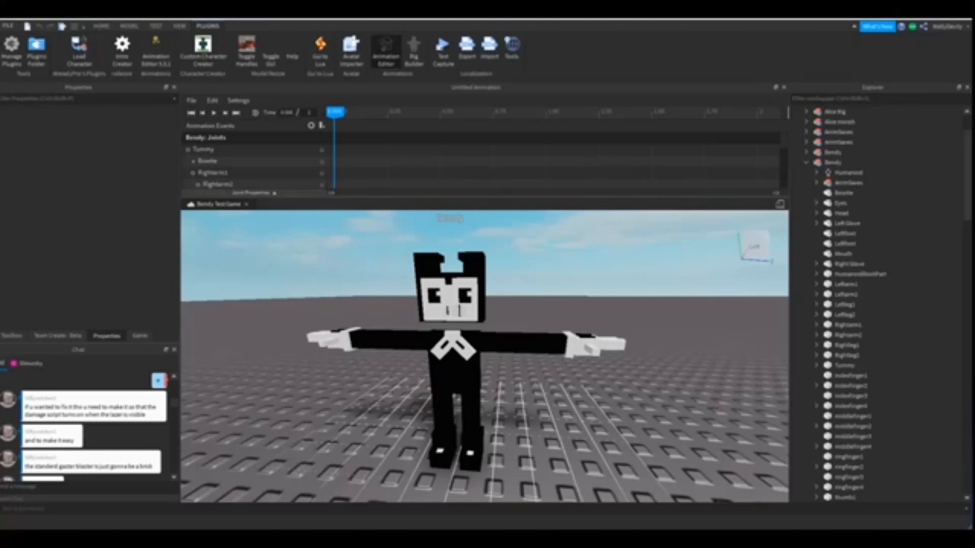
left_click(455, 378)
left_click(453, 348)
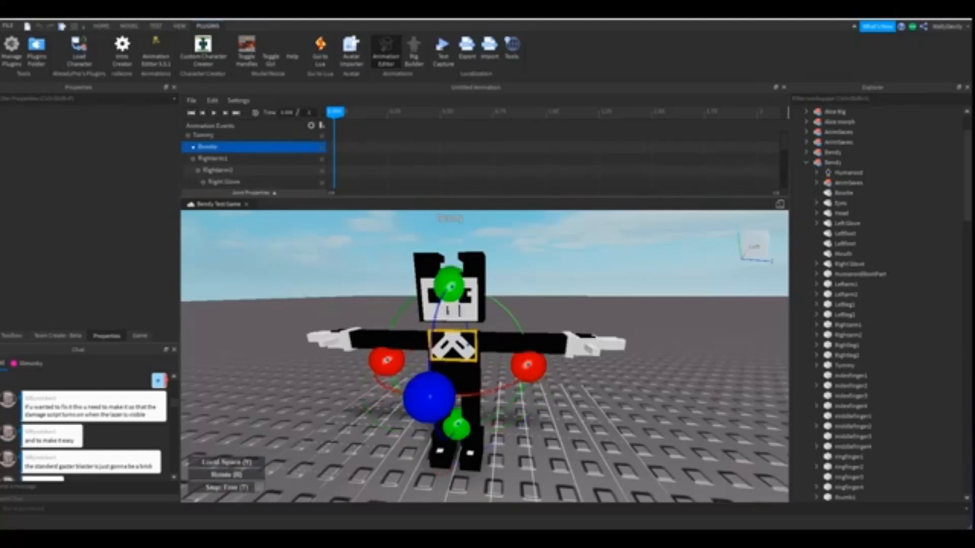
left_click(501, 342)
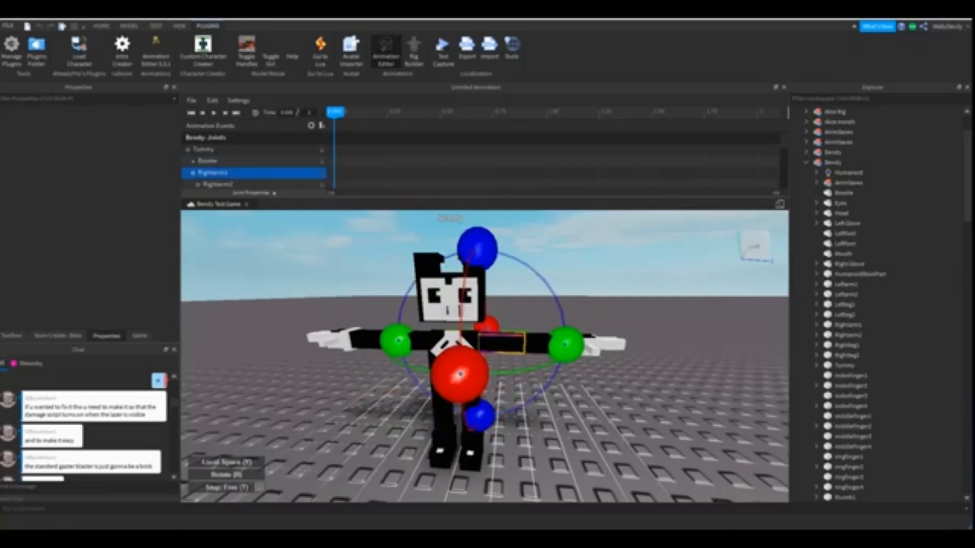
left_click(513, 391)
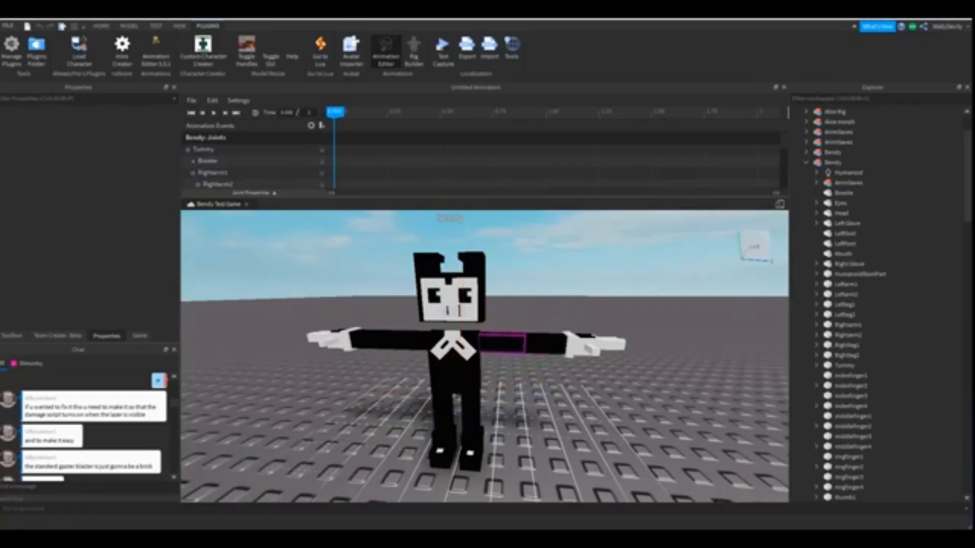
left_click(502, 343)
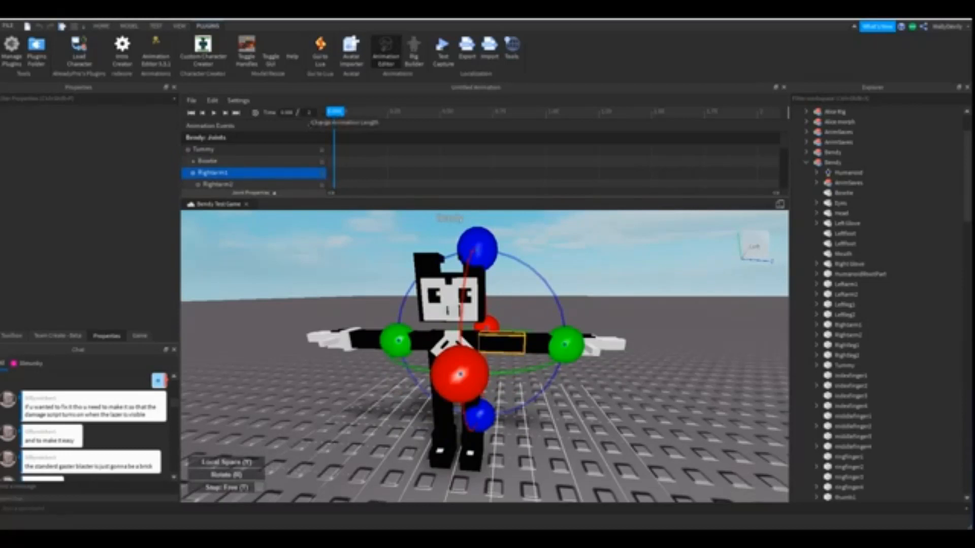
Set the animation's priority to Action and review the priority options again.
left_click(212, 100)
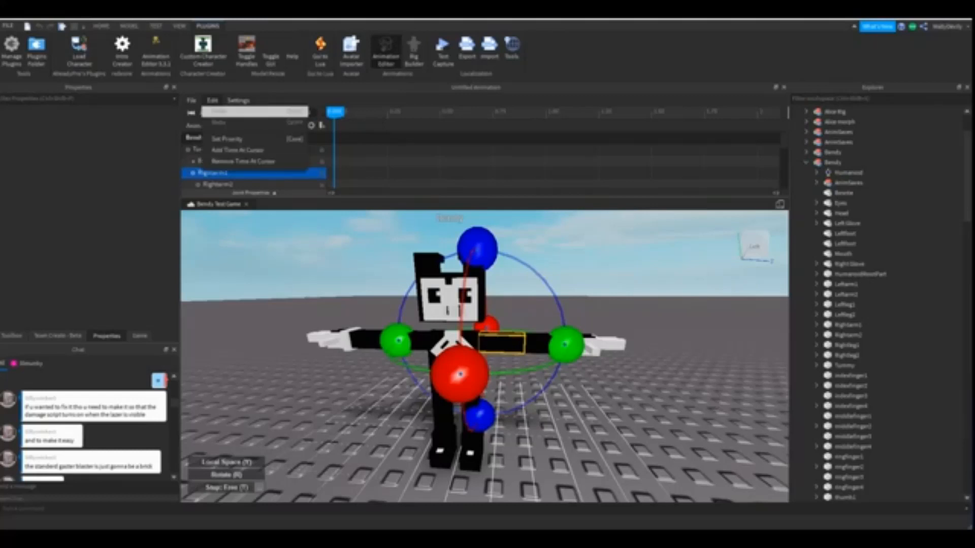
left_click(227, 138)
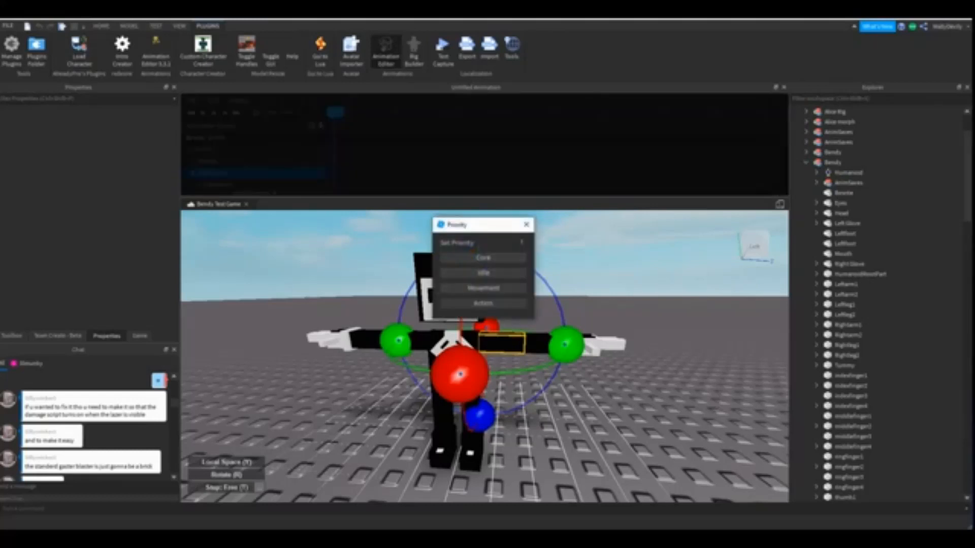
key("Escape")
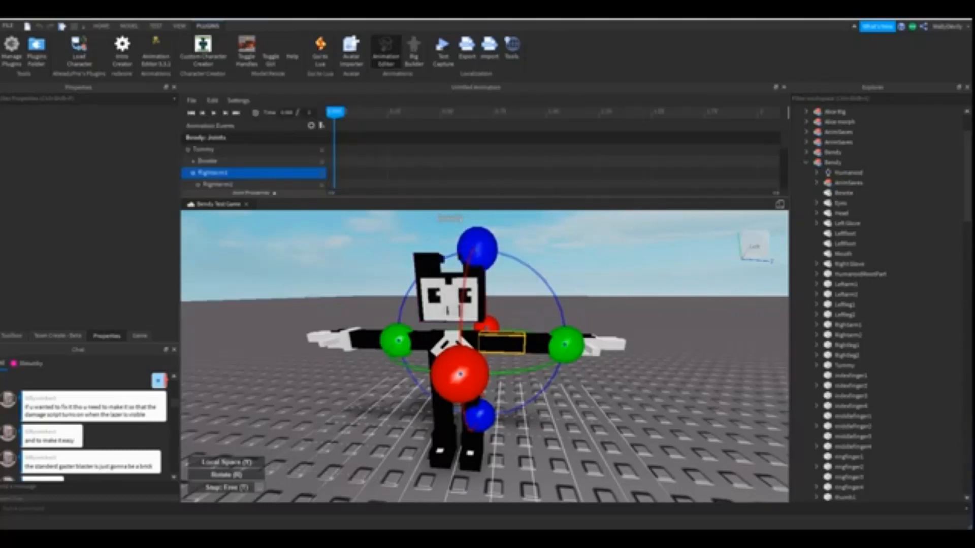
left_click(212, 100)
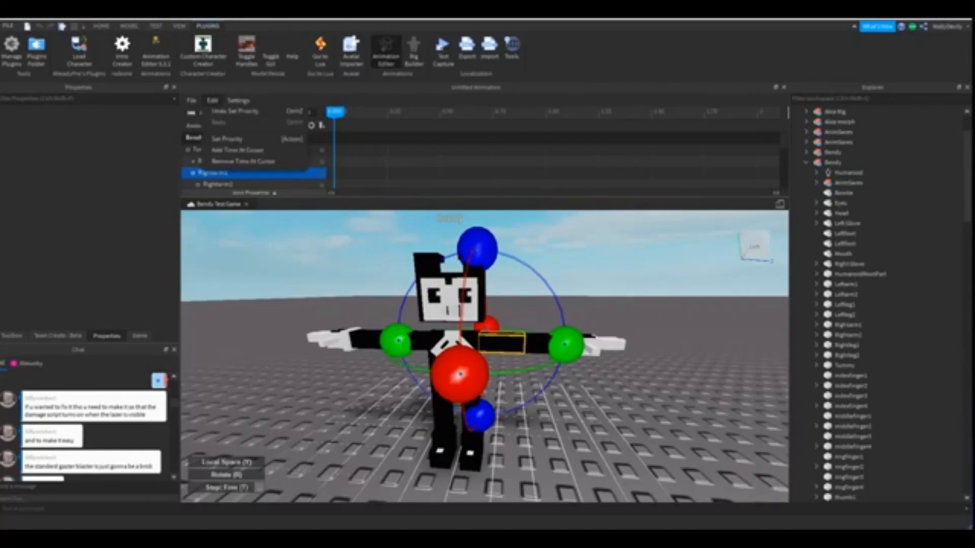
left_click(227, 139)
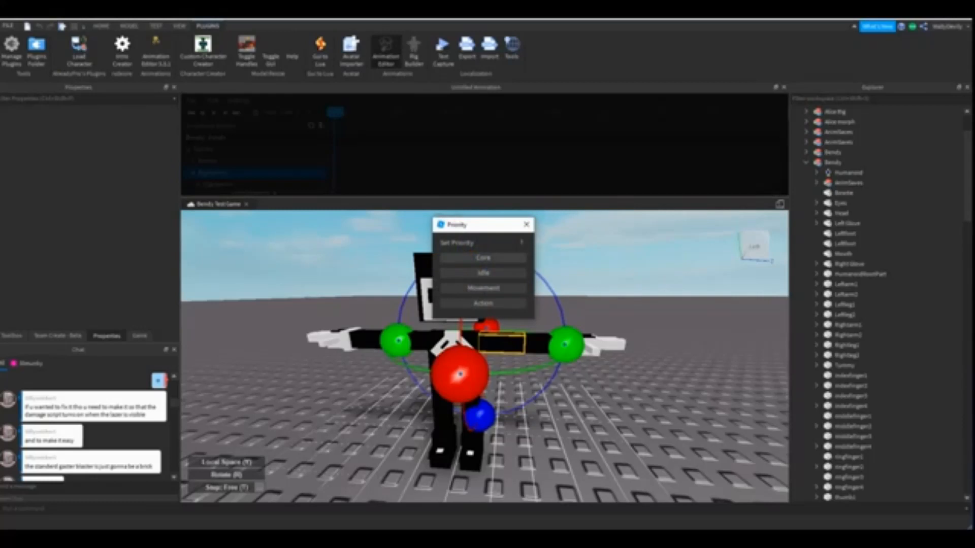
key("Escape")
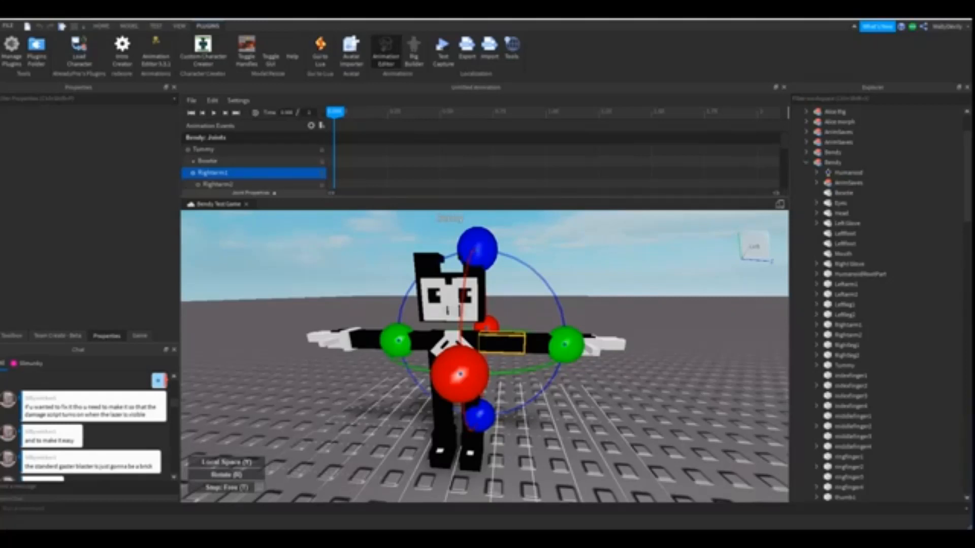
Select all of the Bendy rig's joints and try rotating them together slightly.
left_click(449, 287)
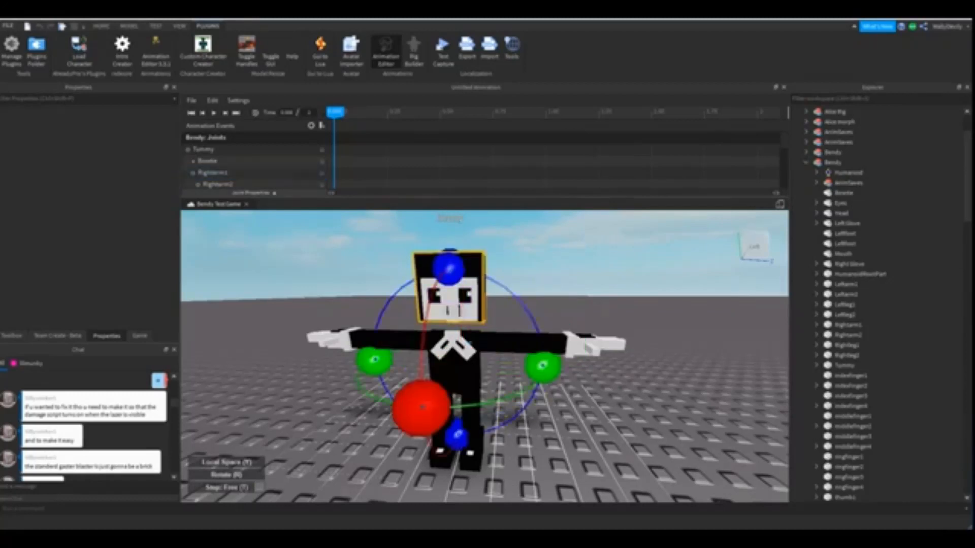
left_click(453, 363)
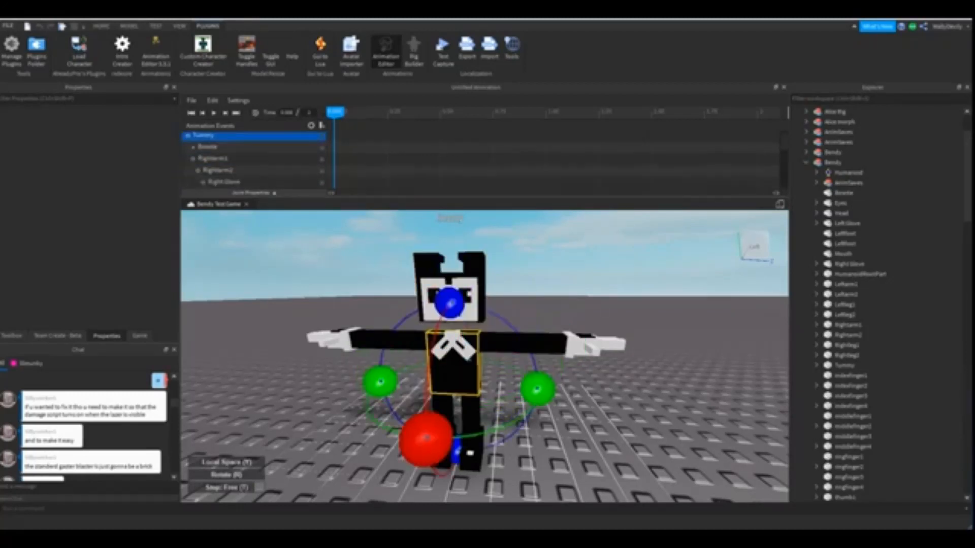
scroll(254, 157, "down", 3)
scroll(254, 157, "down", 8)
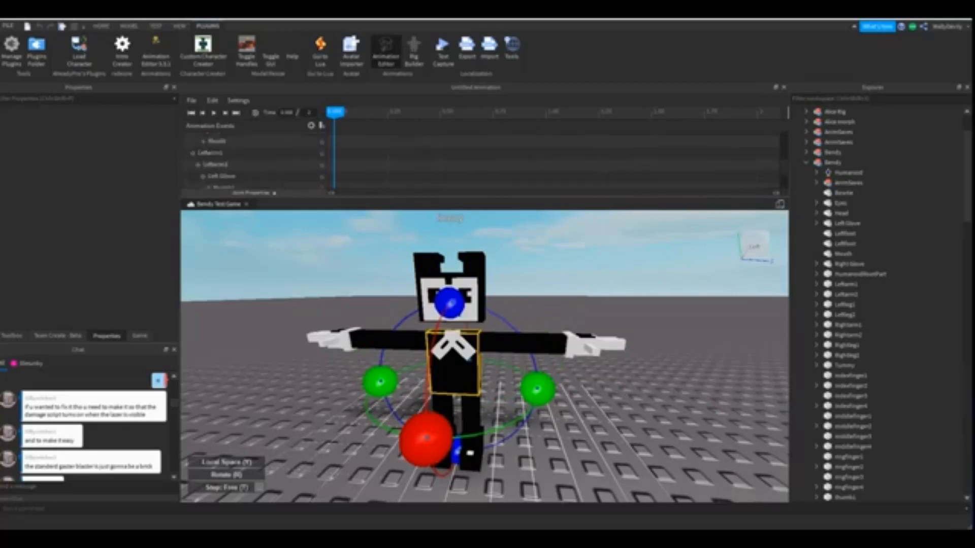
key("ctrl+a")
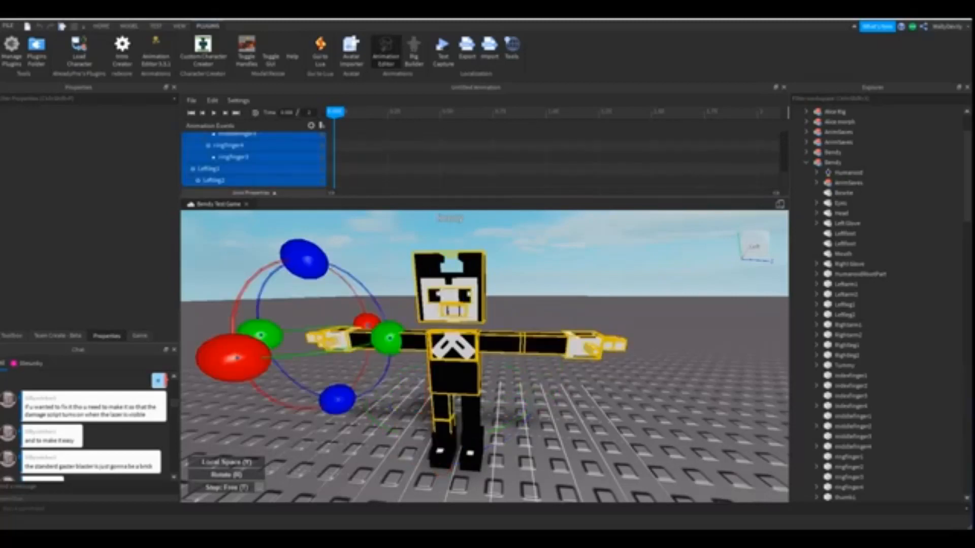
right_click(427, 301)
mouse_move(306, 260)
left_mouse_down()
mouse_move(288, 308)
mouse_move(331, 233)
mouse_move(299, 267)
mouse_move(307, 253)
mouse_move(328, 388)
mouse_move(309, 252)
mouse_move(301, 276)
mouse_move(311, 251)
mouse_move(290, 266)
mouse_move(309, 252)
left_mouse_up()
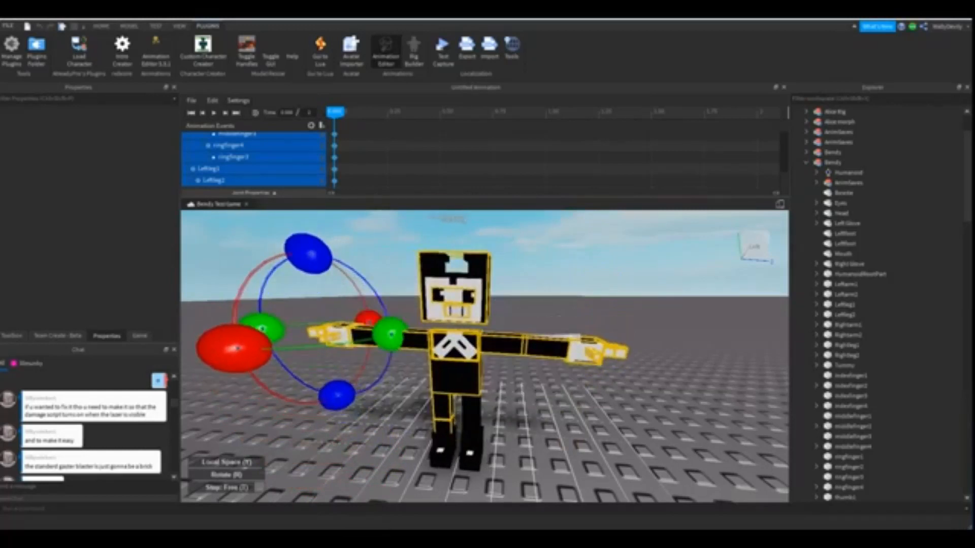
Discard the all-joints test pose by starting a new, empty animation.
left_click(192, 101)
left_click(198, 111)
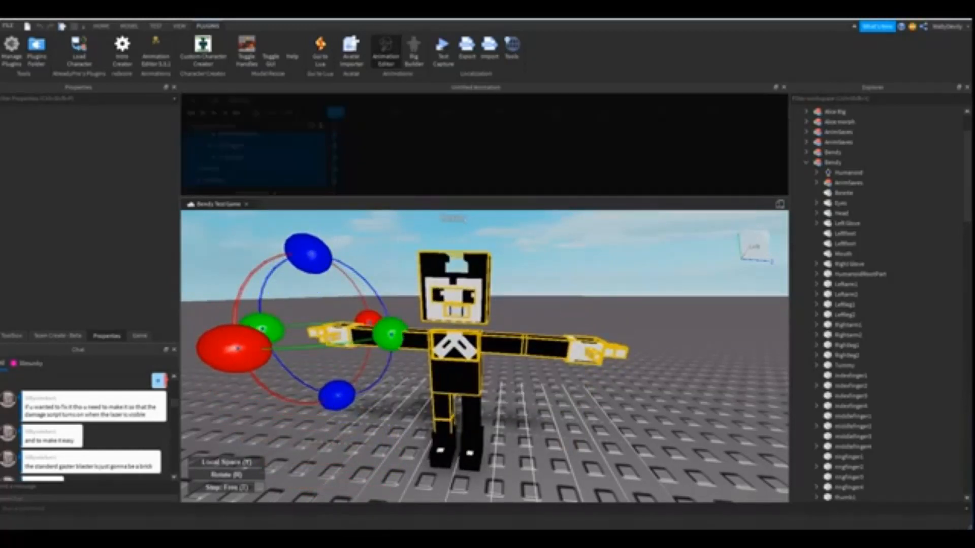
left_click(439, 286)
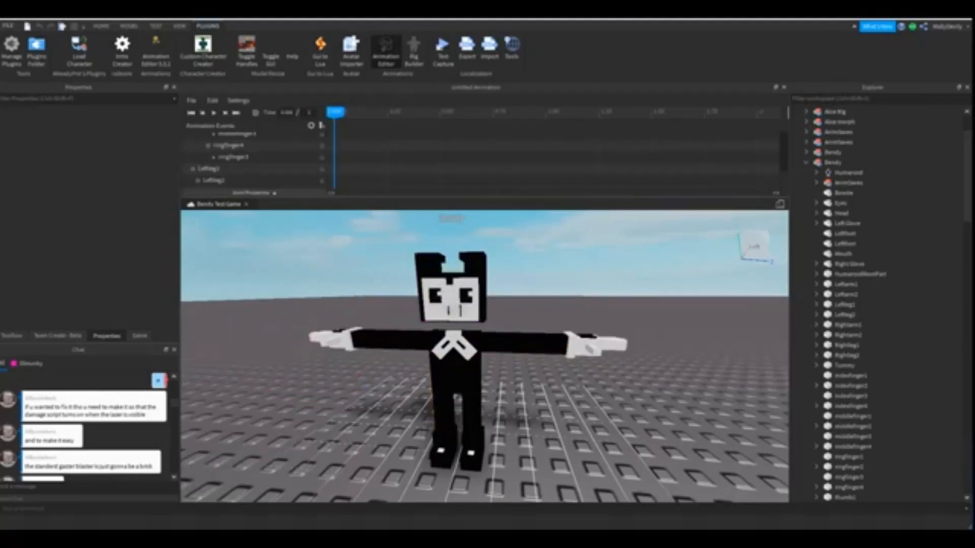
Select Bendy's right upper arm and rotate it at the shoulder so the whole arm slopes down beside the body.
left_click(503, 342)
right_click_drag(504, 342, 482, 356)
scroll(485, 357, "up", 4)
scroll(485, 357, "down", 5)
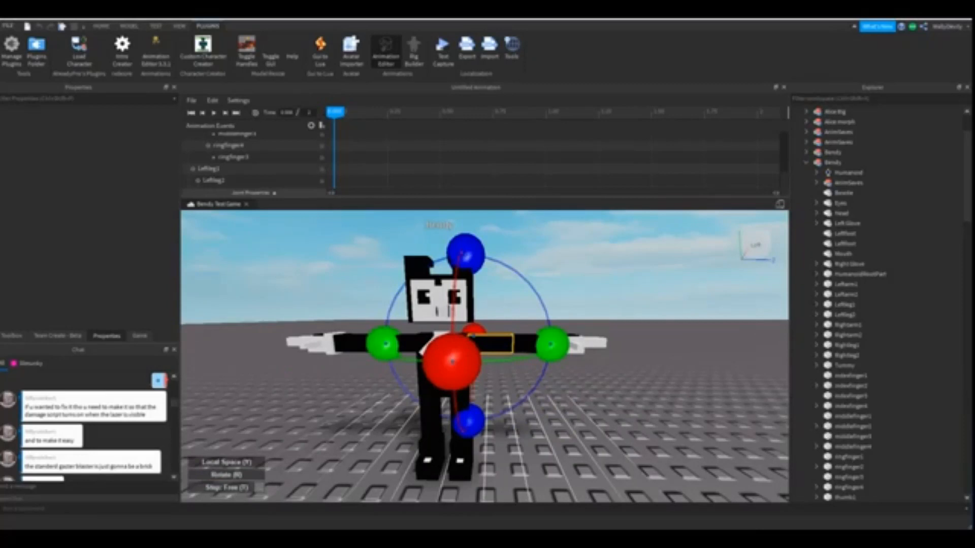
right_click_drag(482, 356, 508, 314)
left_click(508, 315)
left_click_drag(505, 262, 564, 290)
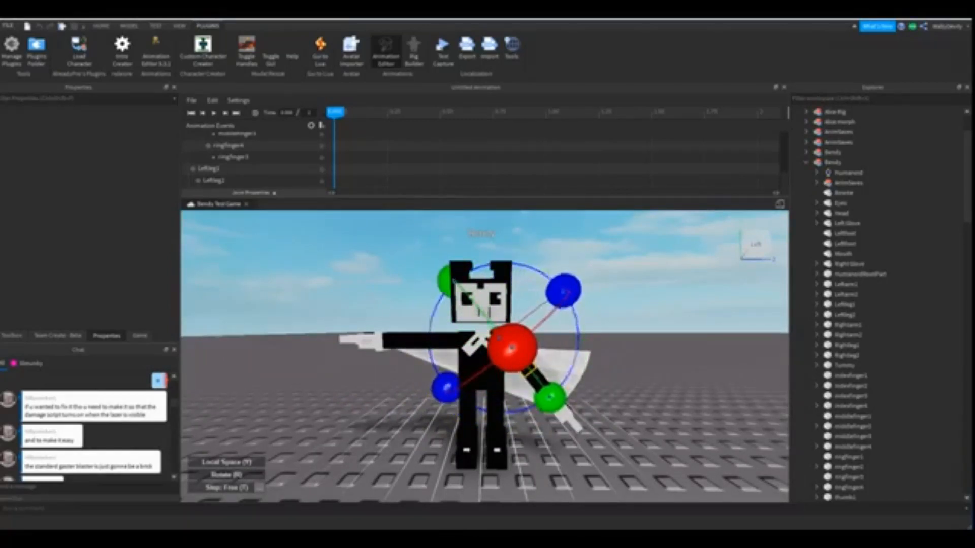
scroll(563, 291, "up", 3)
right_click_drag(564, 290, 579, 317)
scroll(579, 317, "down", 3)
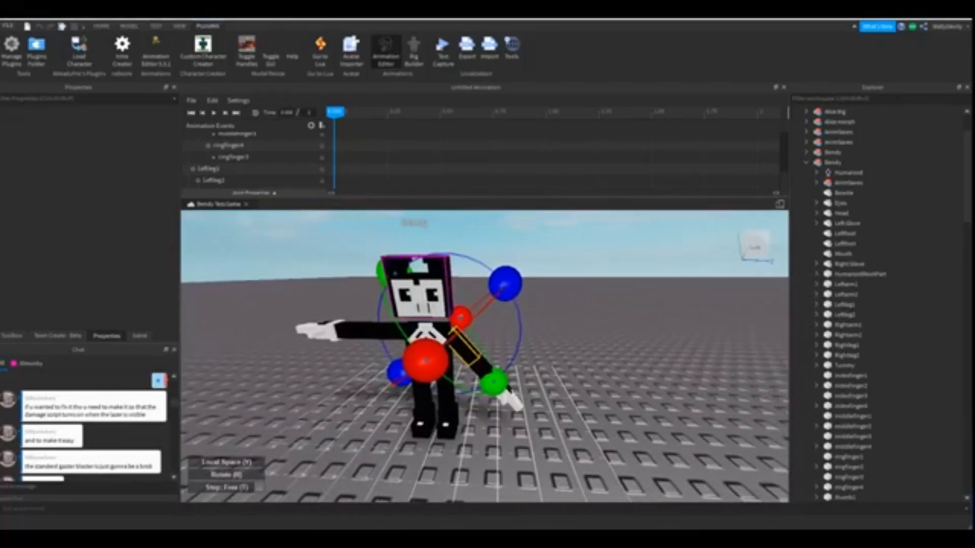
Rotate the left upper arm down at the shoulder to mirror the lowered right arm.
left_click(388, 330)
right_click_drag(388, 330, 363, 315)
left_click_drag(388, 364, 417, 416)
key("w")
right_click_drag(437, 325, 426, 351)
Select Bendy's right lower leg and rotate it slightly at the knee.
left_click(578, 301)
scroll(573, 299, "down", 5)
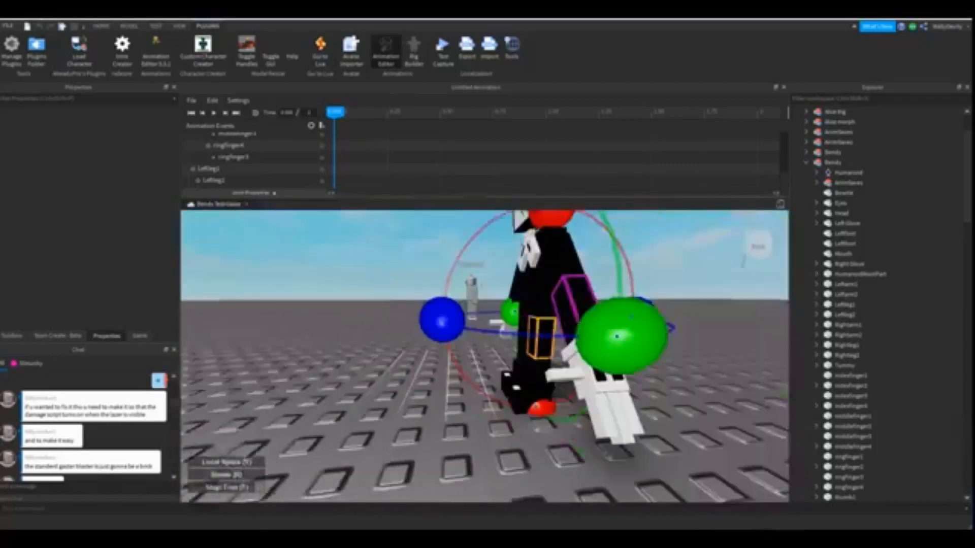
right_click_drag(572, 294, 592, 304)
scroll(508, 356, "up", 5)
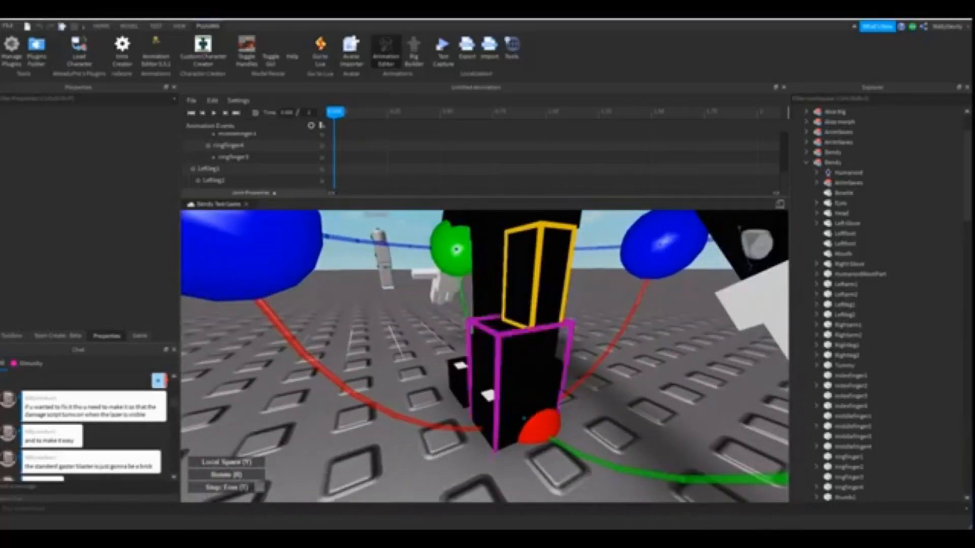
left_click(525, 378)
scroll(526, 378, "down", 5)
right_click_drag(526, 378, 508, 371)
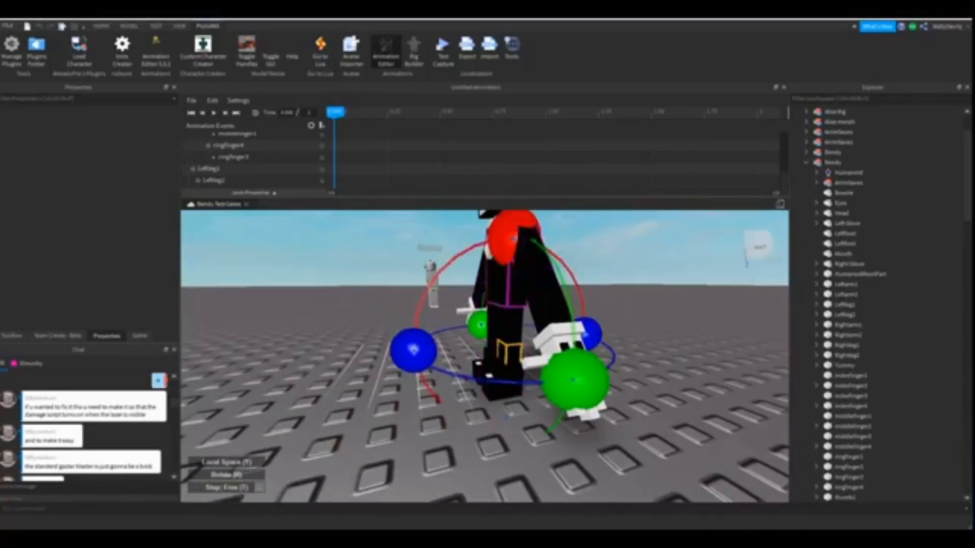
left_click_drag(512, 238, 487, 240)
right_click_drag(487, 241, 506, 231)
scroll(506, 231, "up", 2)
right_click_drag(487, 370, 396, 361)
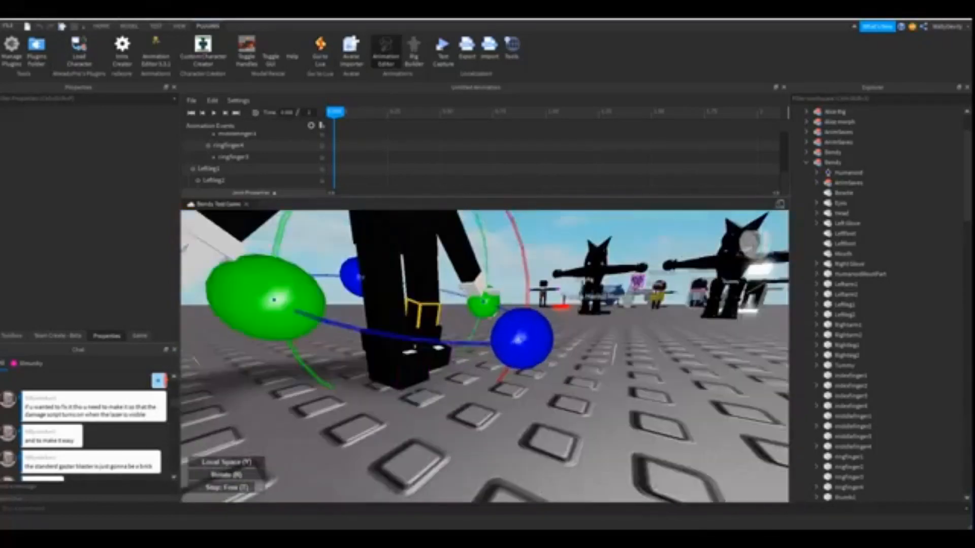
Rotate Leftleg2 slightly at the knee to match the other leg.
left_click(422, 351)
scroll(423, 352, "down", 4)
left_click_drag(388, 237, 406, 233)
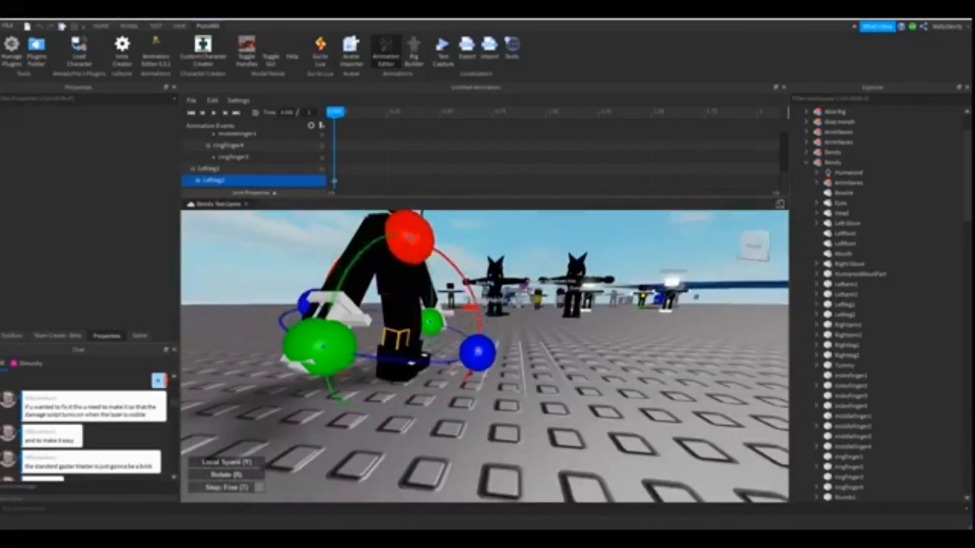
right_click_drag(407, 233, 401, 259)
Select the bowtie, tilt it slightly on the chest and inspect it from several angles.
left_click(424, 317)
scroll(447, 315, "down", 4)
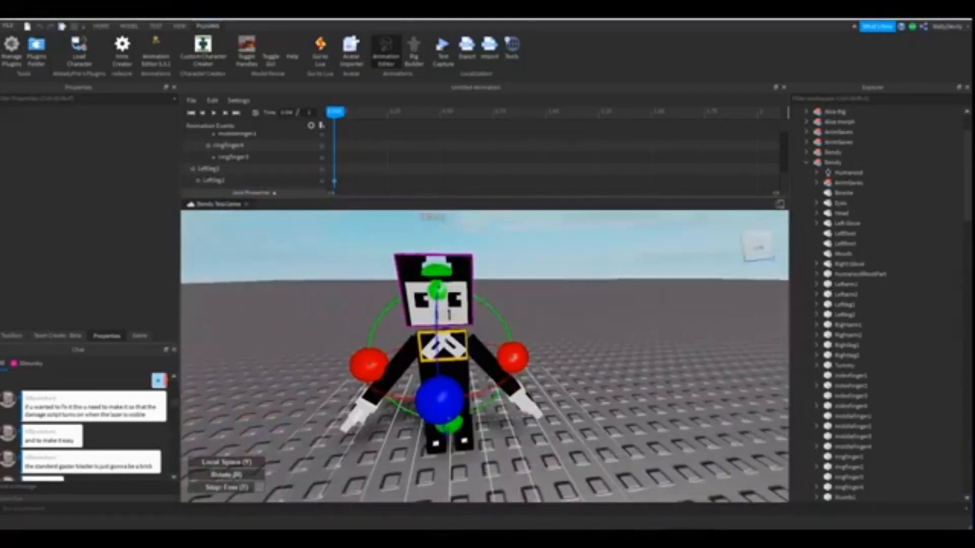
left_click_drag(438, 290, 426, 290)
right_click_drag(427, 289, 414, 272)
scroll(432, 281, "up", 3)
scroll(447, 305, "down", 4)
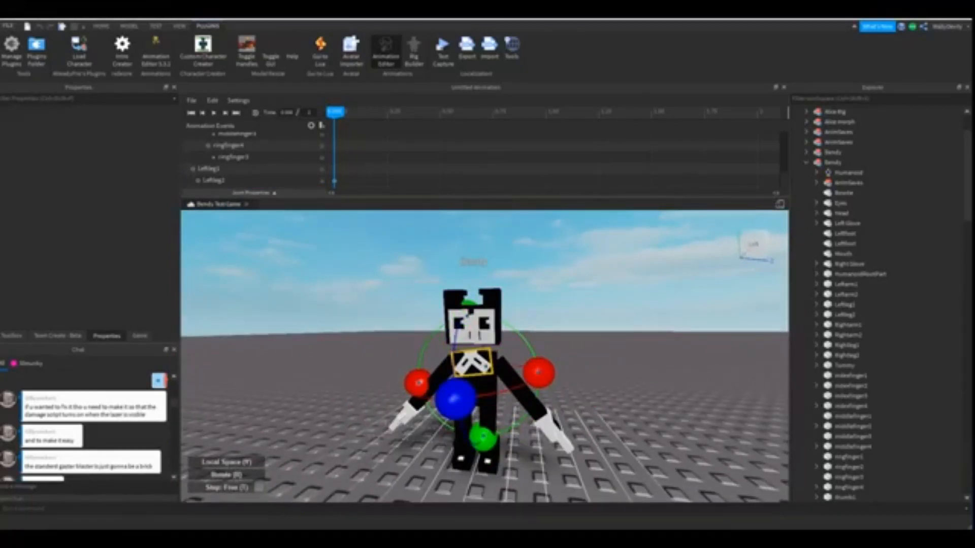
scroll(508, 363, "up", 4)
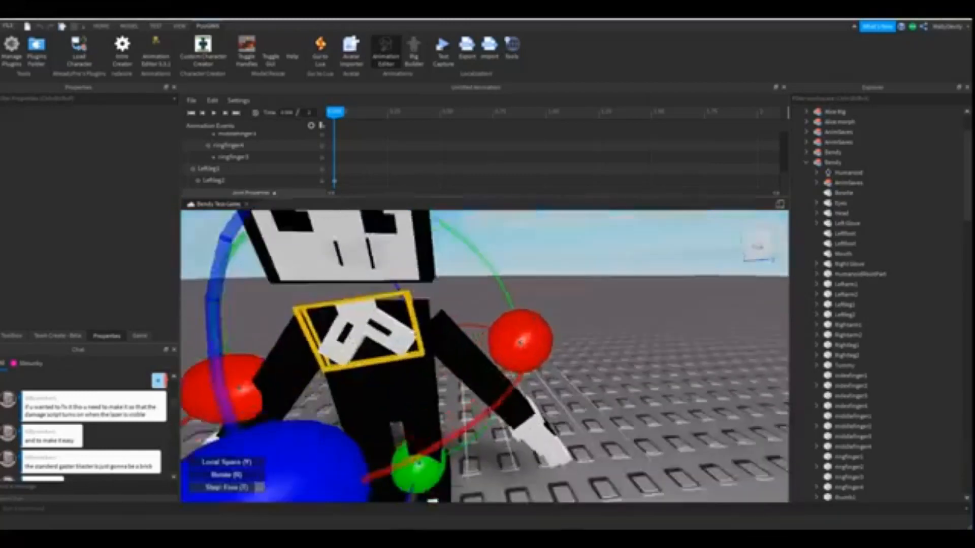
scroll(488, 330, "down", 4)
mouse_move(478, 305)
right_mouse_down()
mouse_move(465, 325)
mouse_move(468, 304)
right_mouse_up()
scroll(464, 325, "up", 3)
Bend the right and left forearms down at the elbows so both hands hang beside the body.
left_click(465, 325)
scroll(472, 304, "down", 3)
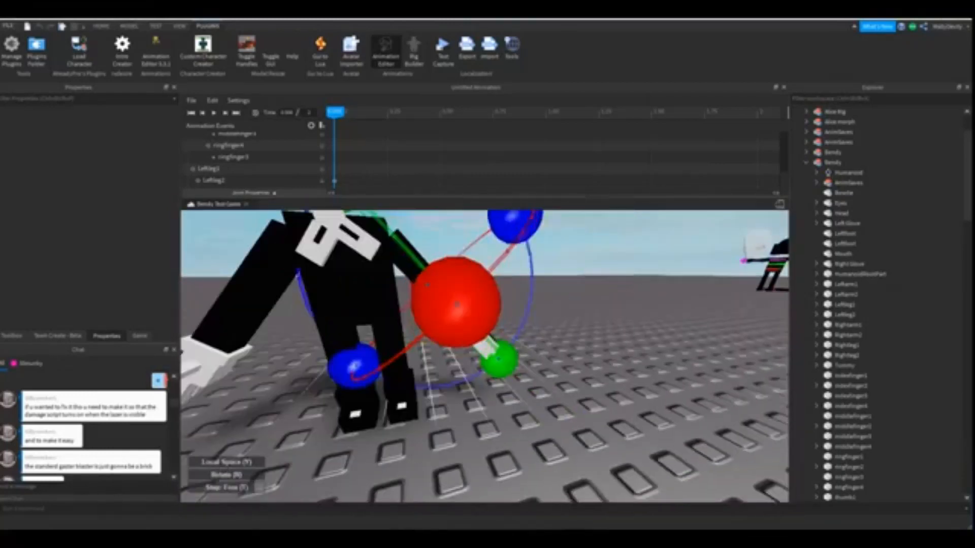
left_click_drag(516, 226, 531, 306)
scroll(531, 306, "down", 4)
right_click_drag(531, 306, 487, 300)
left_click(457, 330)
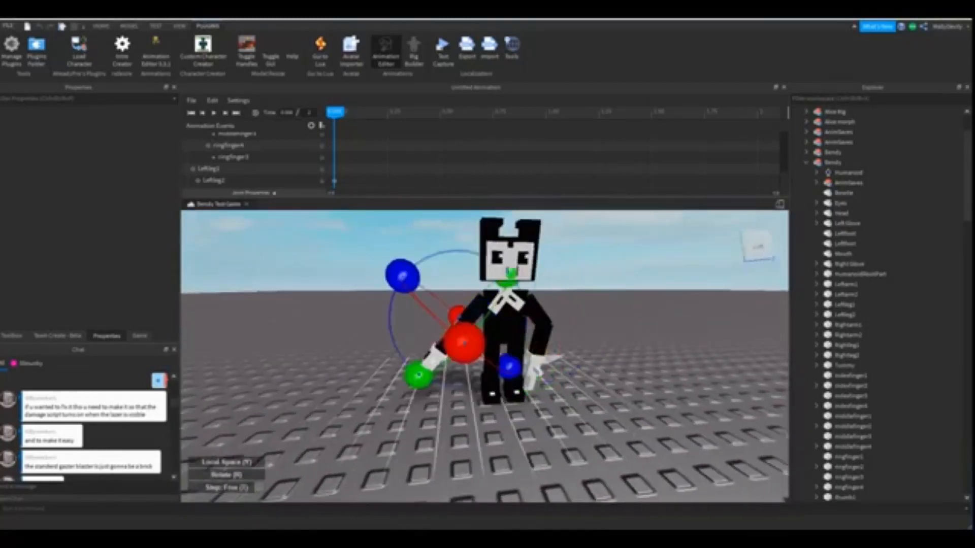
left_click_drag(402, 276, 389, 328)
scroll(472, 330, "up", 4)
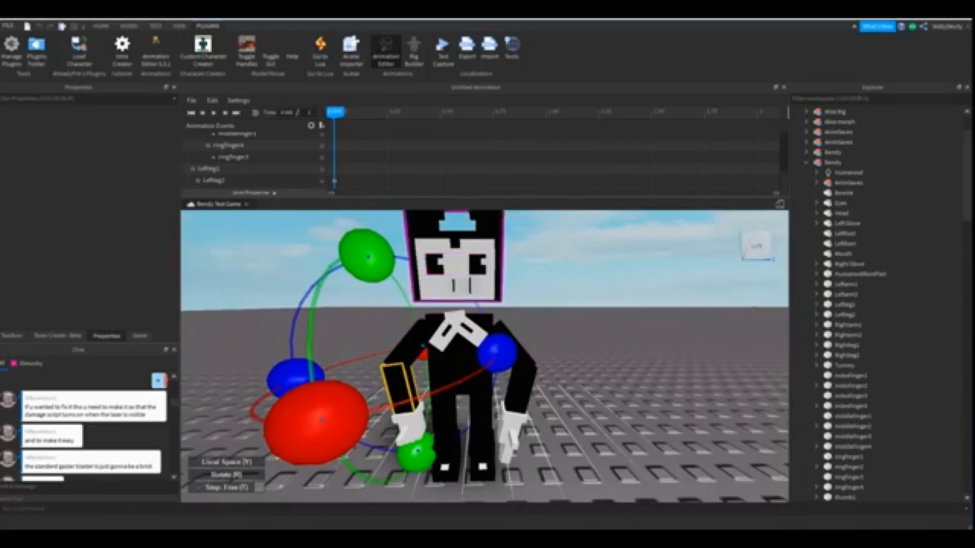
Select the head to check the pose from the front, and select the Leftleg2 keyframe at the timeline's start.
left_click(456, 270)
scroll(456, 269, "down", 3)
right_click_drag(455, 269, 412, 254)
key("a")
right_click_drag(485, 346, 579, 360)
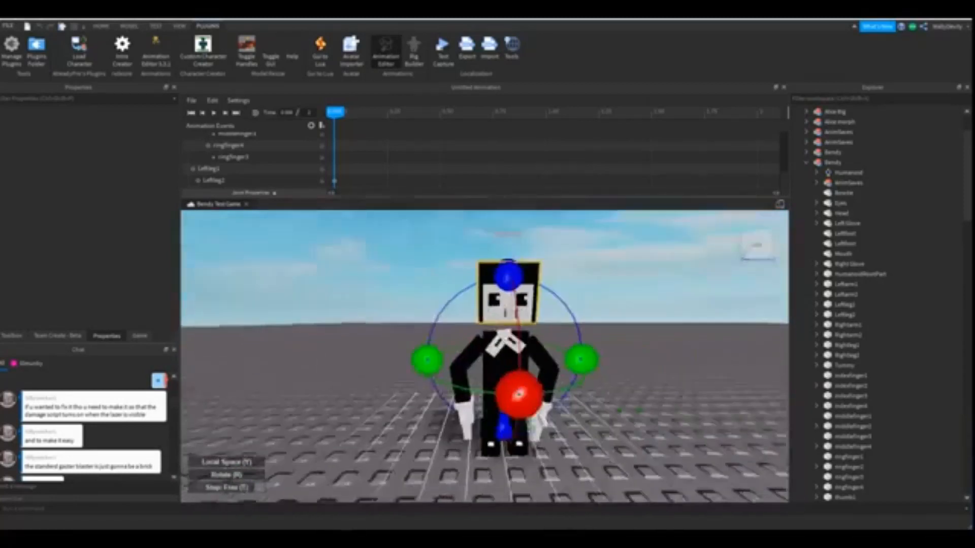
scroll(485, 346, "up", 3)
left_click_drag(335, 112, 387, 111)
left_click(334, 181)
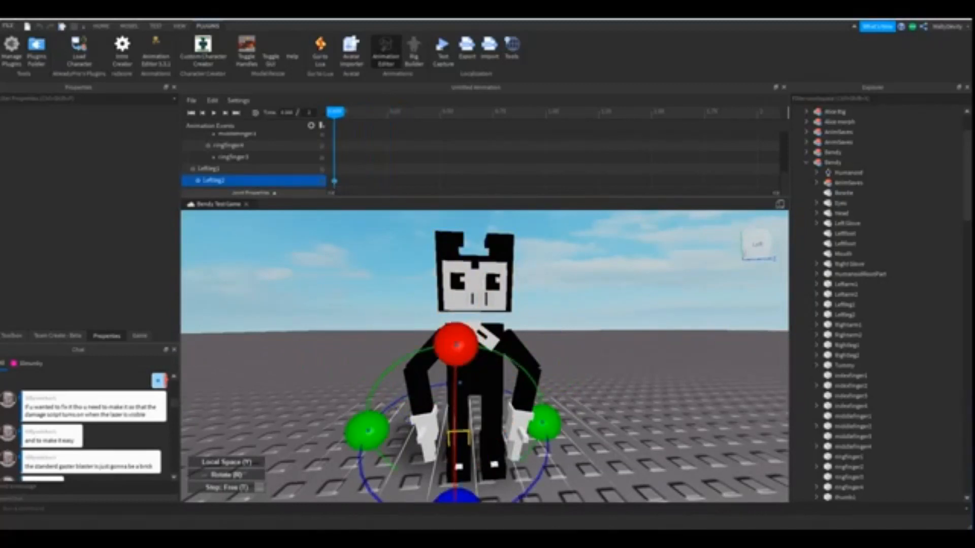
Turn the left forearm slightly further in toward the body, and select the right forearm.
left_click(426, 351)
left_click(421, 391)
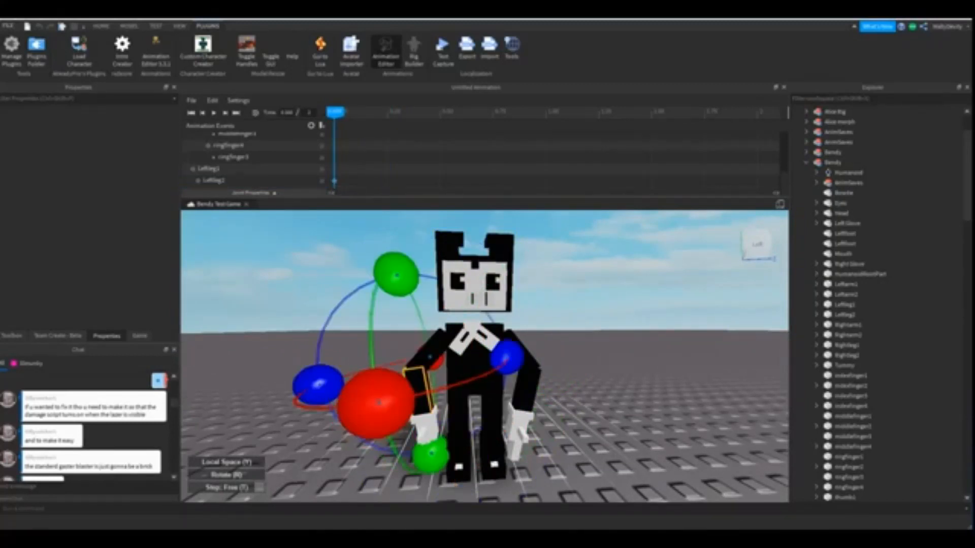
mouse_move(507, 357)
left_mouse_down()
mouse_move(502, 345)
mouse_move(505, 353)
left_mouse_up()
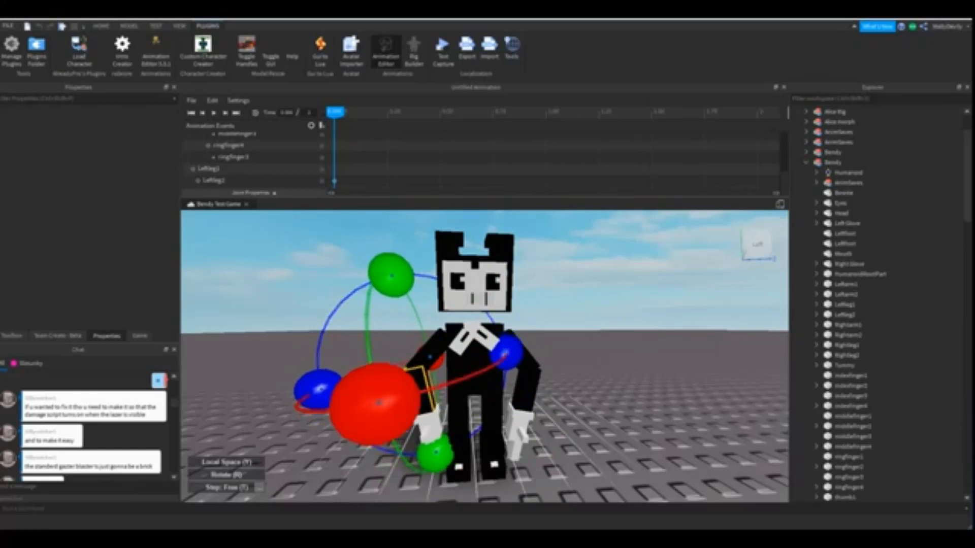
left_click(526, 386)
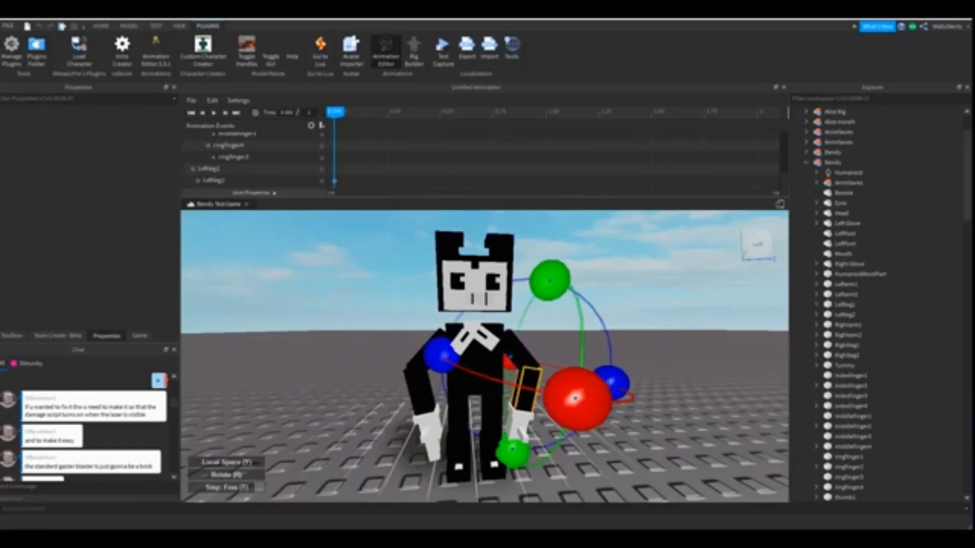
Open the easing options of the Leftleg2 keyframe at the timeline's start and confirm them.
left_click(386, 112)
right_click(334, 181)
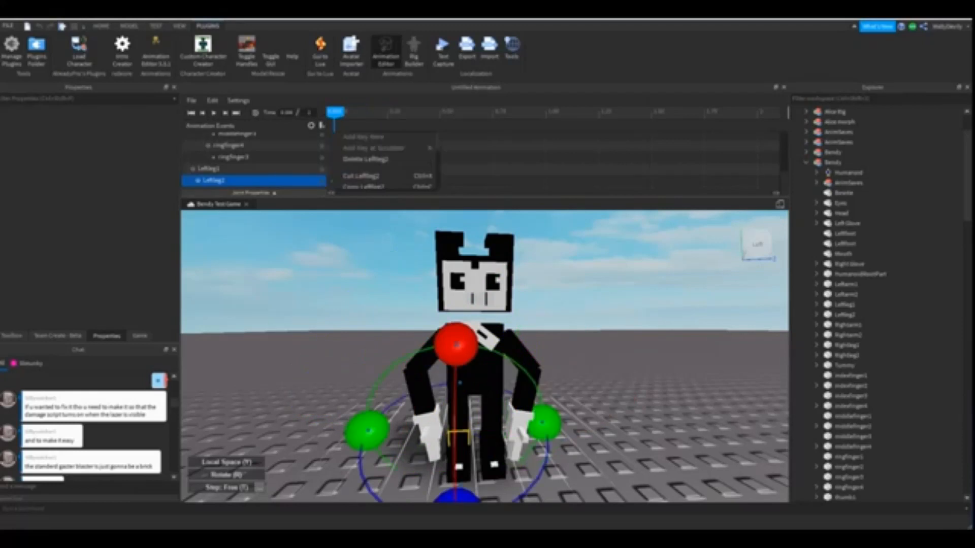
scroll(376, 162, "down", 2)
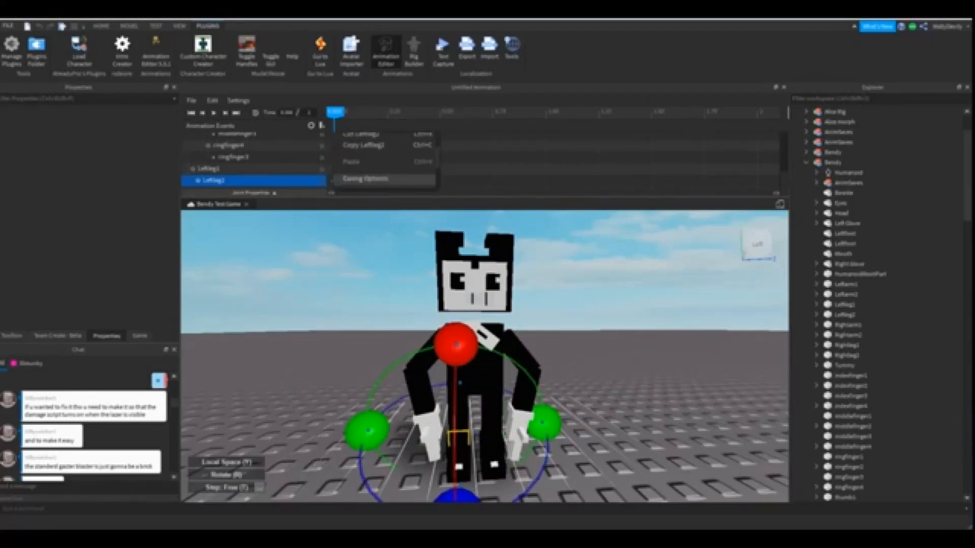
left_click(366, 179)
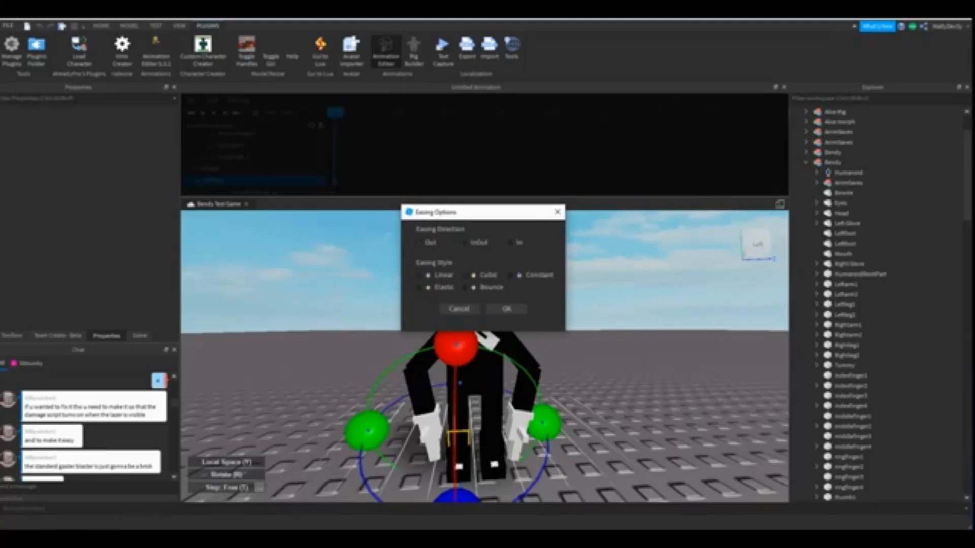
left_click(507, 309)
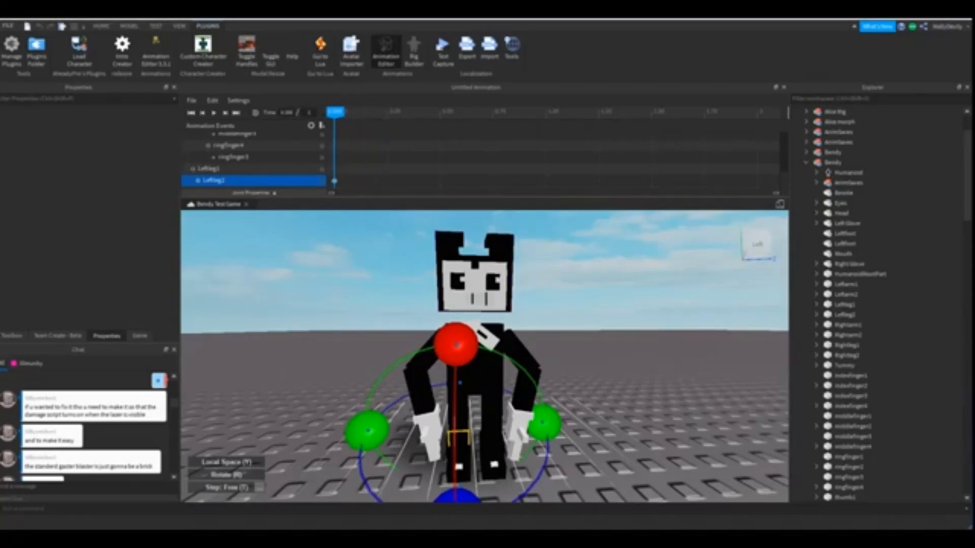
Move the playhead to about the 0.25 mark and swing the right and left forearms outward from the body.
left_click_drag(335, 112, 387, 112)
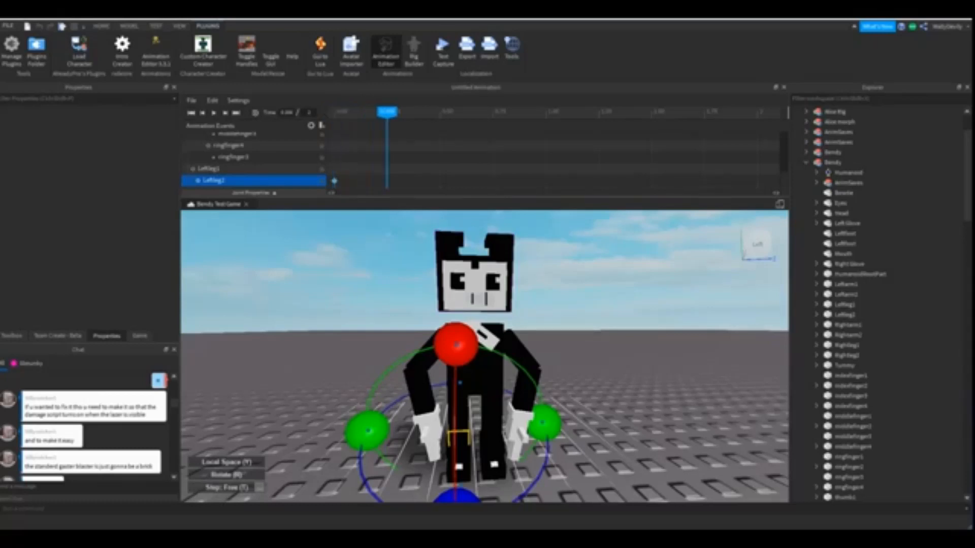
left_click(521, 356)
right_click_drag(528, 355, 515, 355)
left_click_drag(583, 274, 563, 257)
left_click(438, 353)
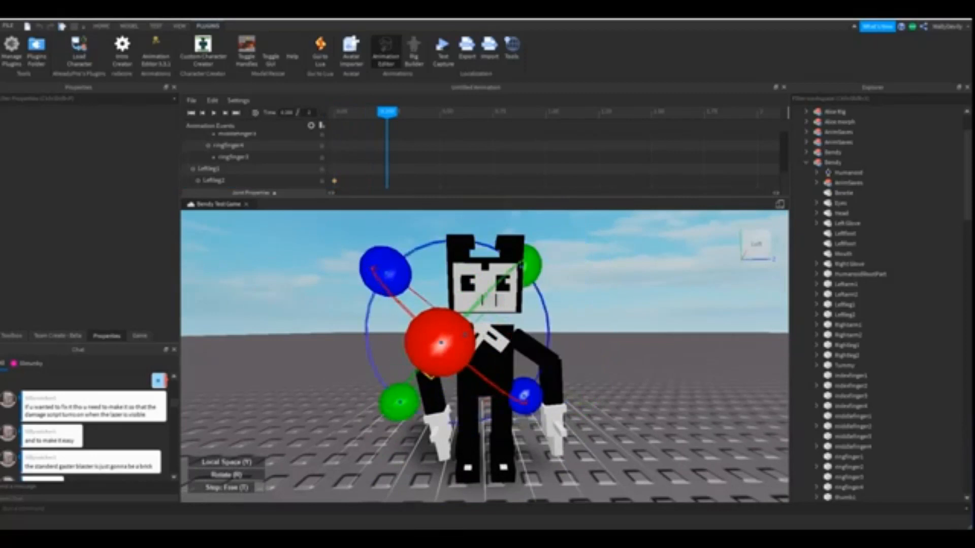
left_click_drag(386, 272, 404, 253)
Rotate the right lower leg slightly at the knee for the pose at the 0.25 mark.
scroll(405, 253, "up", 3)
right_click_drag(404, 253, 421, 351)
scroll(437, 351, "down", 3)
right_click_drag(477, 338, 461, 336)
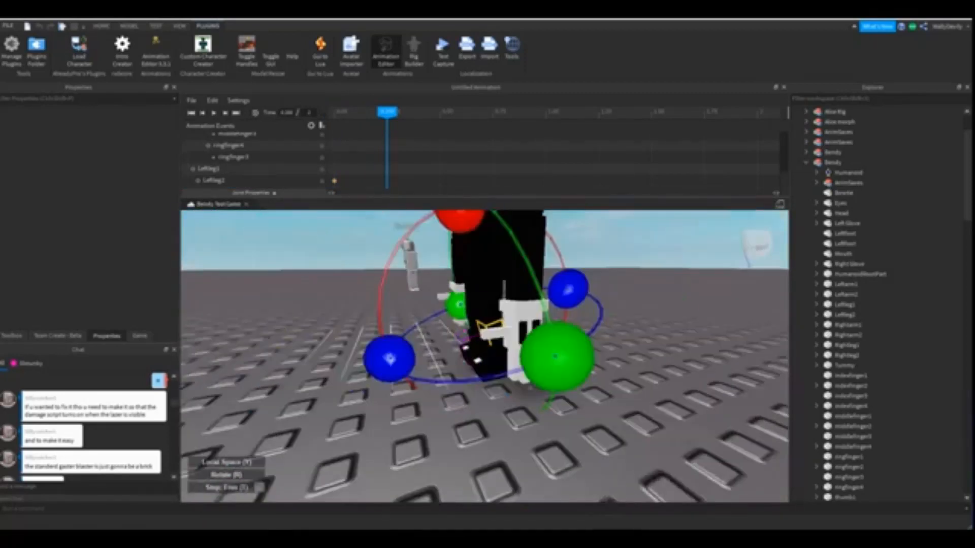
left_click_drag(460, 220, 479, 219)
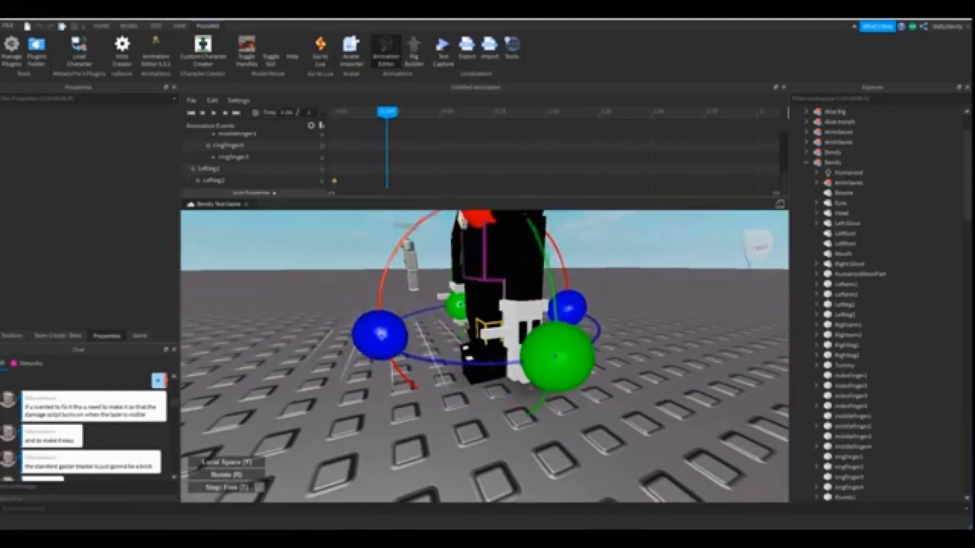
Select the left lower leg and rotate it slightly at the knee, keying Leftleg2 at the 0.25 mark.
key("w")
right_click_drag(482, 259, 559, 285)
left_click(455, 316)
left_click(454, 289)
right_click_drag(455, 290, 470, 302)
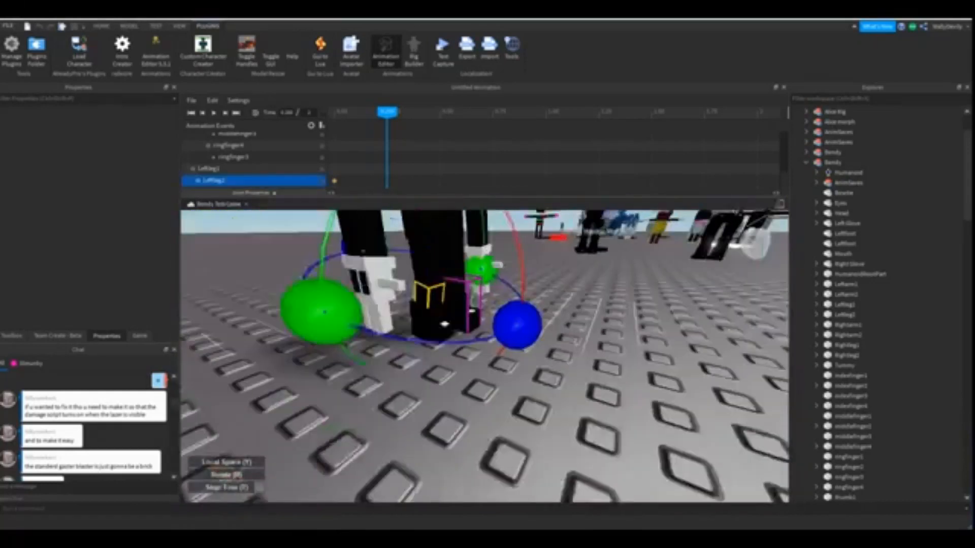
scroll(462, 304, "down", 2)
mouse_move(451, 217)
left_mouse_down()
mouse_move(431, 220)
mouse_move(447, 217)
left_mouse_up()
Select the head and tilt it sideways for the pose at the 0.25 mark.
right_click_drag(447, 216, 285, 243)
key("w")
left_click(432, 300)
key("a")
right_click_drag(432, 299, 508, 305)
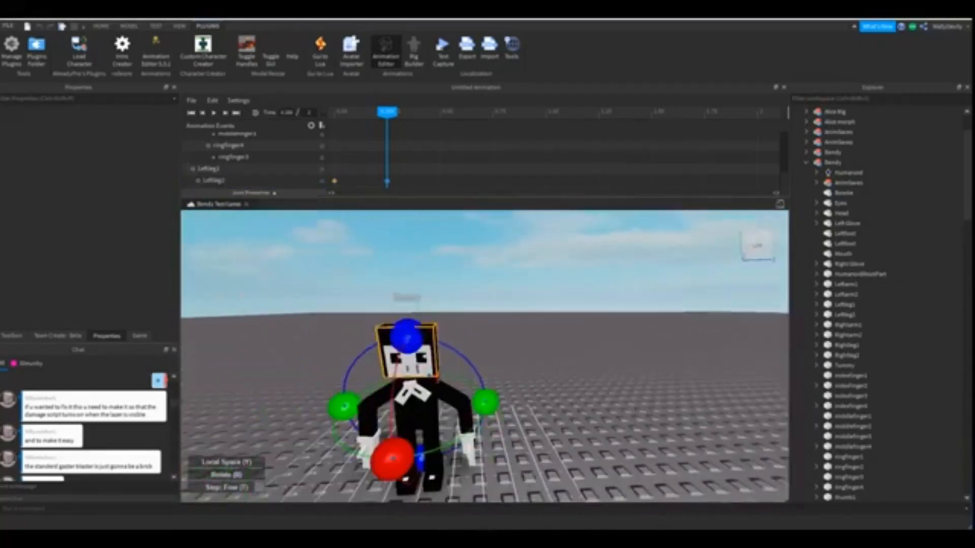
left_click_drag(407, 336, 426, 338)
right_click_drag(427, 338, 407, 335)
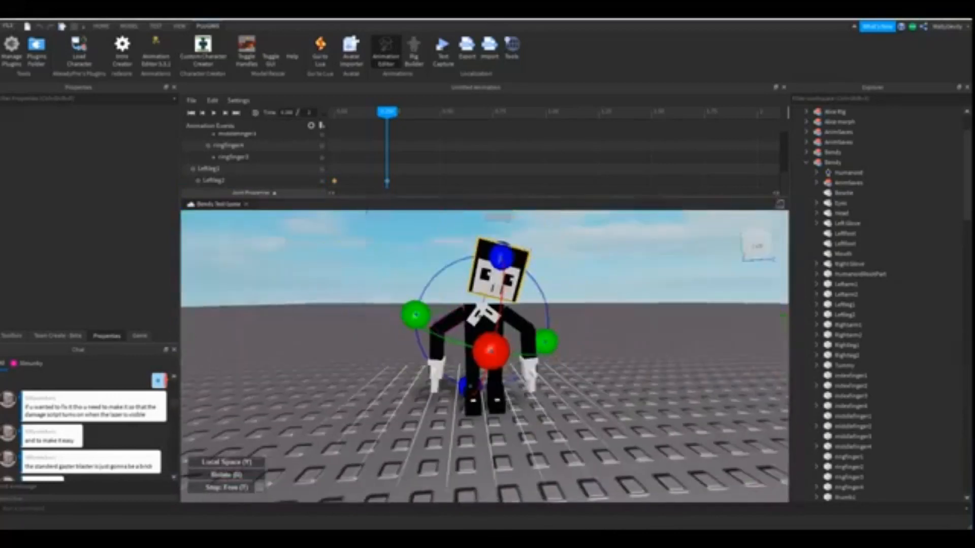
Play the animation from the start and check the poses at both Leftleg2 keyframes.
left_click(335, 112)
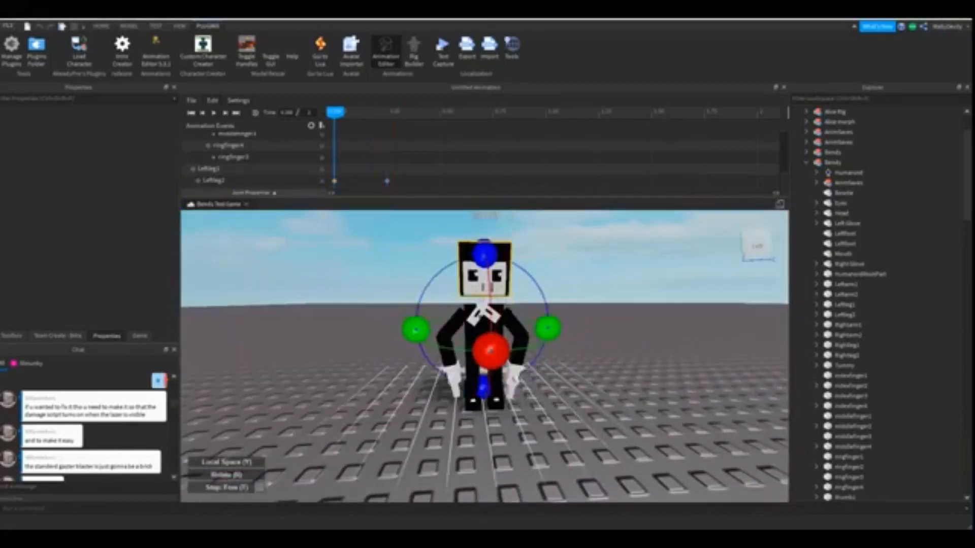
left_click(213, 113)
left_click(334, 181)
left_click(387, 181)
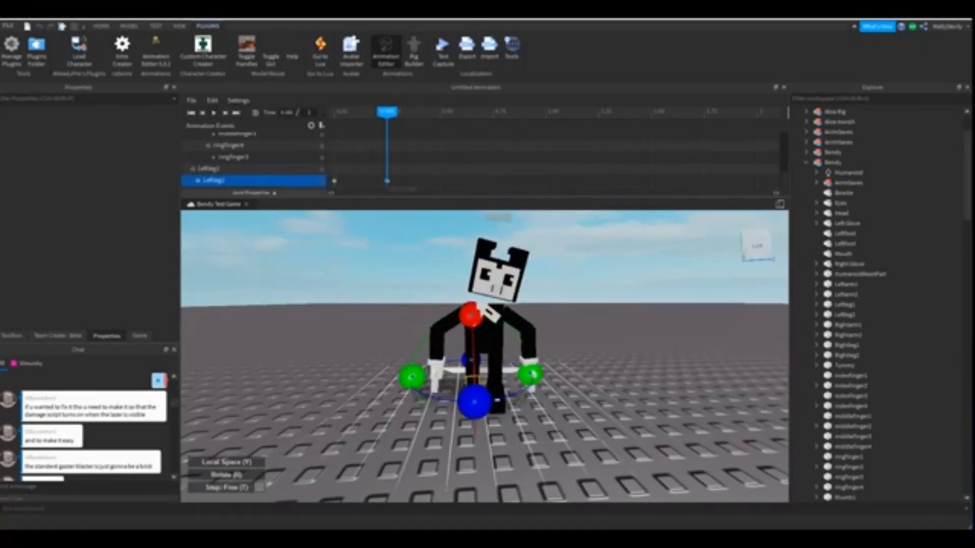
Move the playhead just past the 0.50 mark and rotate the left lower leg at the knee to key a new pose.
left_click_drag(387, 112, 440, 112)
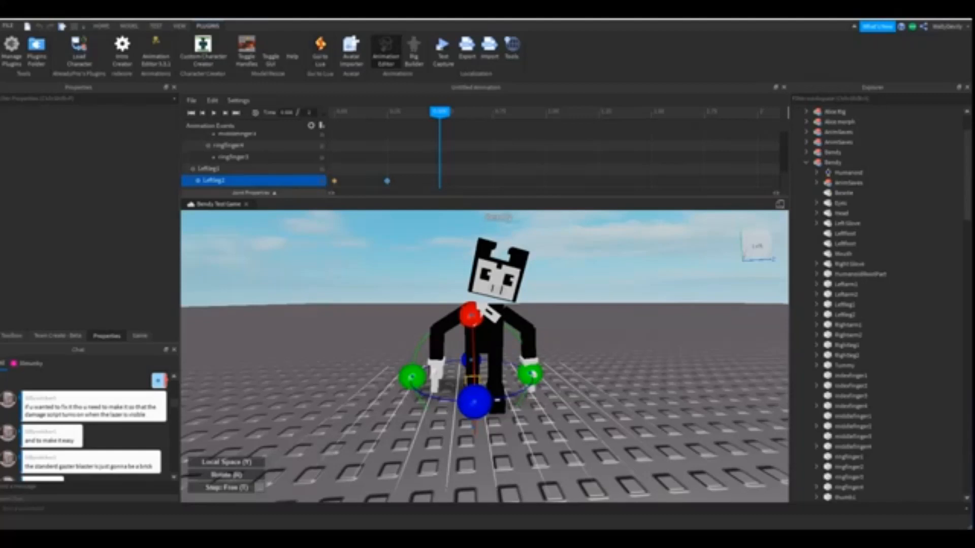
mouse_move(439, 113)
left_mouse_down()
mouse_move(418, 112)
mouse_move(450, 113)
left_mouse_up()
right_click_drag(488, 305, 396, 307)
key("w")
key("d")
left_click_drag(440, 376, 454, 427)
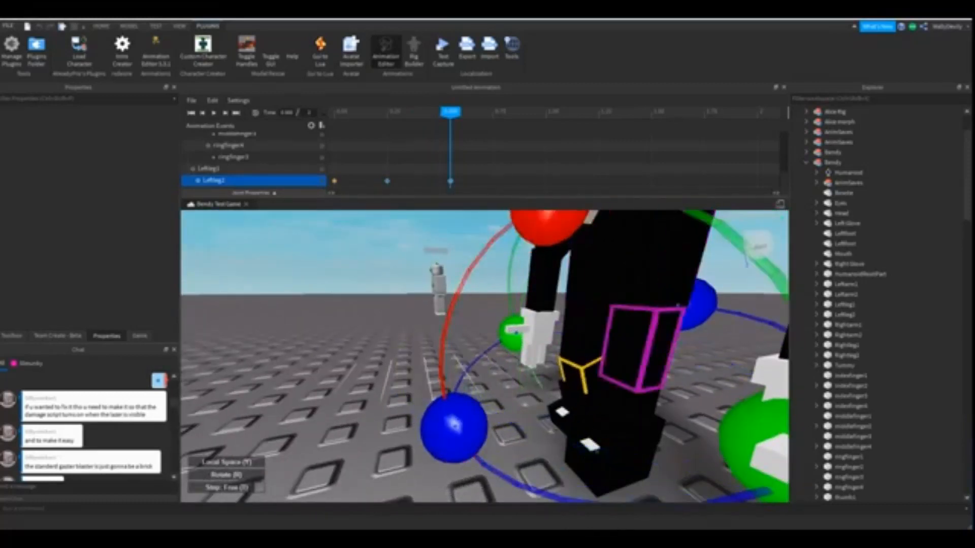
Select the right lower leg and rotate it at the knee for the pose just past the 0.50 mark.
left_click(624, 409)
right_click_drag(624, 409, 592, 396)
key("s")
left_click_drag(584, 258, 571, 260)
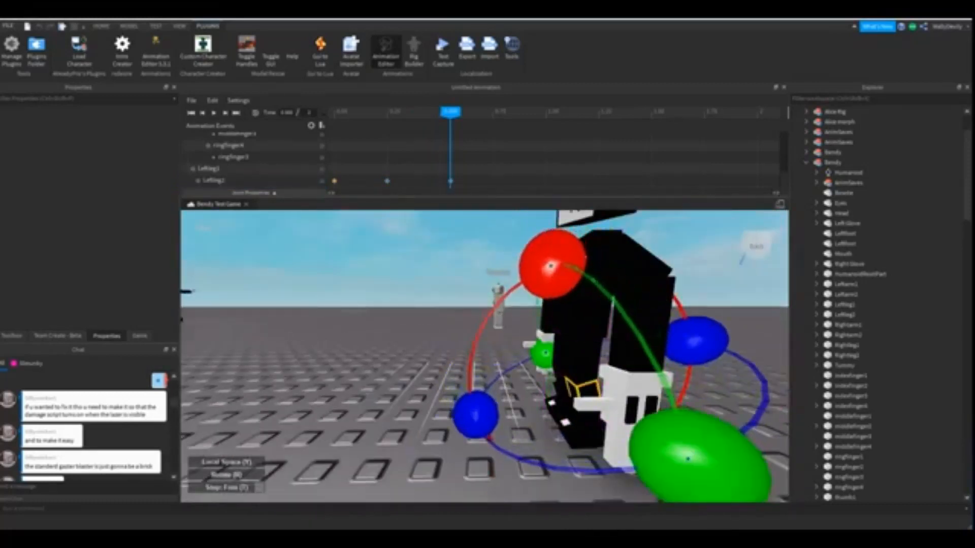
Swing the right forearm in toward the body for the third pose, and select the left forearm.
key("f")
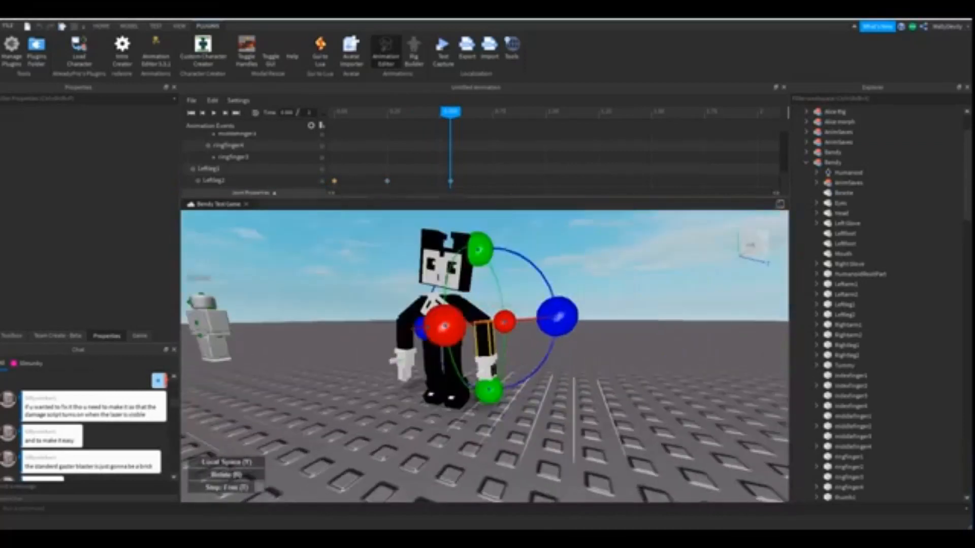
left_click_drag(558, 317, 553, 346)
key("w")
key("a")
left_click(537, 338)
key("s")
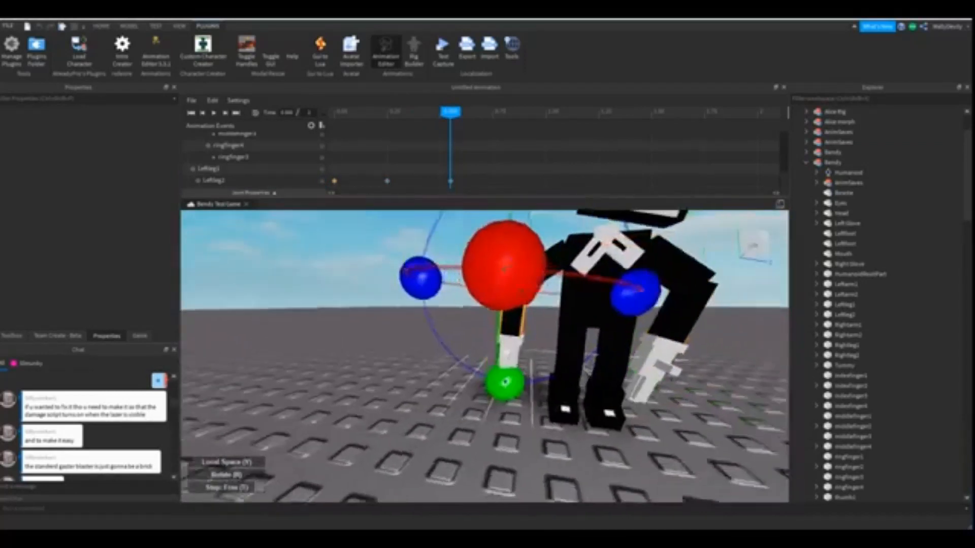
Rotate the selected forearm of the Bendy rig slightly at the 0.55 mark.
left_click_drag(444, 306, 447, 331)
key("w")
right_click_drag(446, 331, 453, 300)
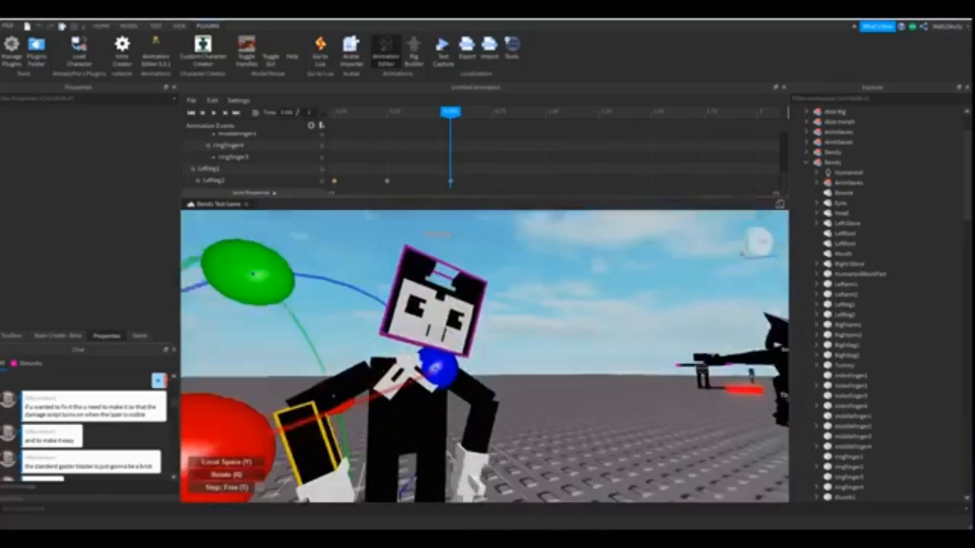
Tilt the Bendy rig's head sideways at the 0.55 mark.
left_click(452, 292)
key("s")
left_click_drag(477, 297, 449, 292)
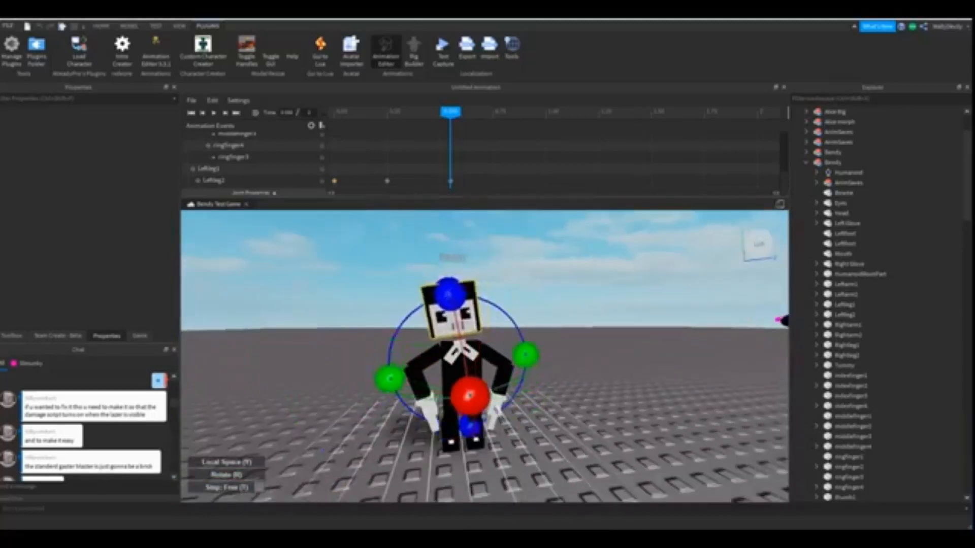
key("w")
right_click_drag(449, 292, 452, 310)
key("s")
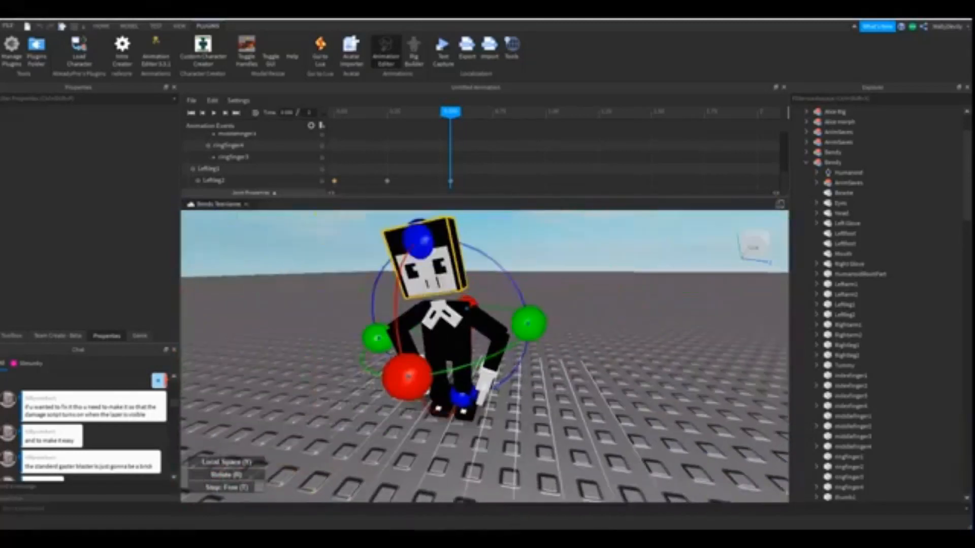
Play the animation from its start, and place the playhead near 0.75 for the next pose.
left_click_drag(450, 113, 334, 112)
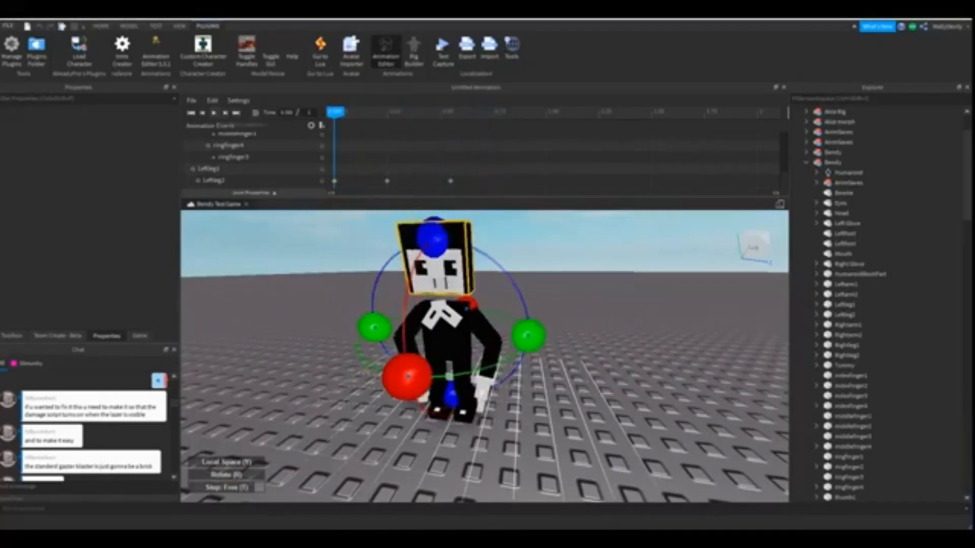
left_click(213, 113)
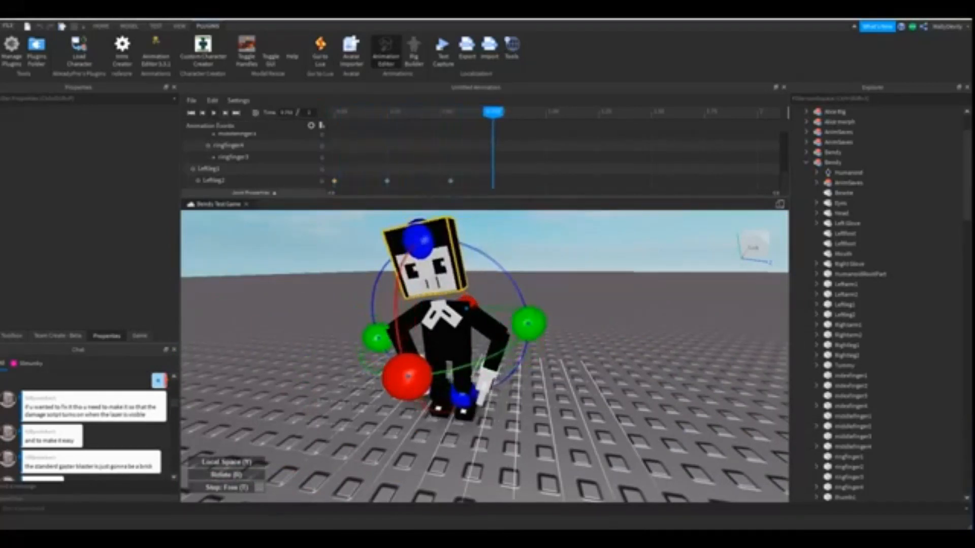
mouse_move(493, 112)
left_mouse_down()
mouse_move(524, 112)
mouse_move(482, 112)
left_mouse_up()
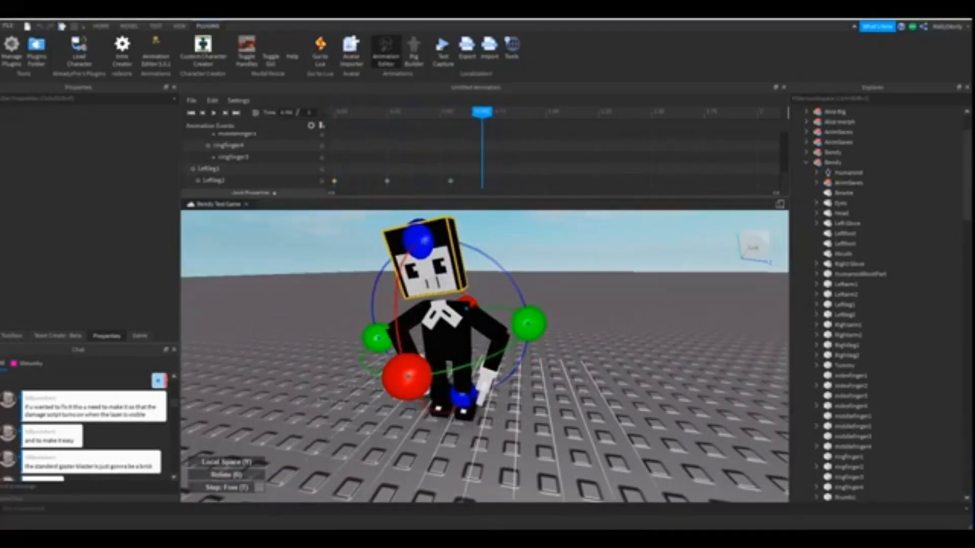
Rotate the Rightleg2 lower leg at the 0.75 mark.
right_click_drag(485, 356, 568, 347)
scroll(485, 355, "up", 4)
scroll(484, 355, "down", 4)
scroll(485, 355, "up", 2)
right_click_drag(485, 356, 508, 376)
scroll(485, 356, "down", 2)
key("w")
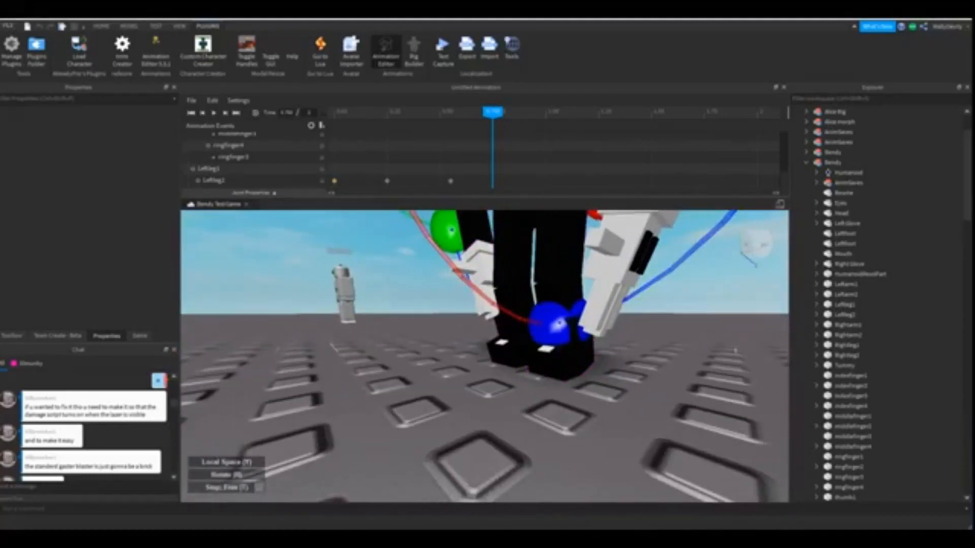
left_click(609, 350)
left_click(556, 325)
right_click_drag(556, 325, 529, 351)
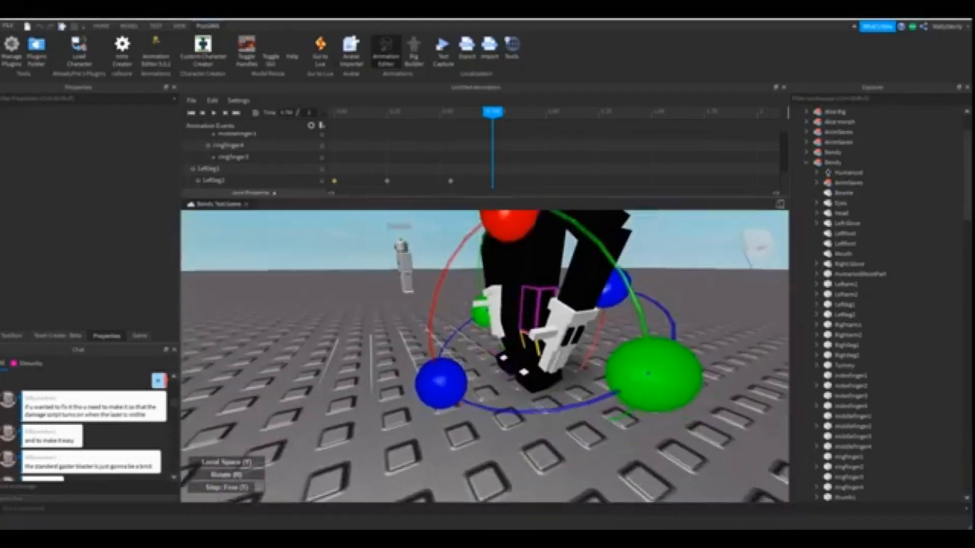
left_click_drag(510, 224, 533, 223)
right_click_drag(533, 284, 569, 274)
key("w")
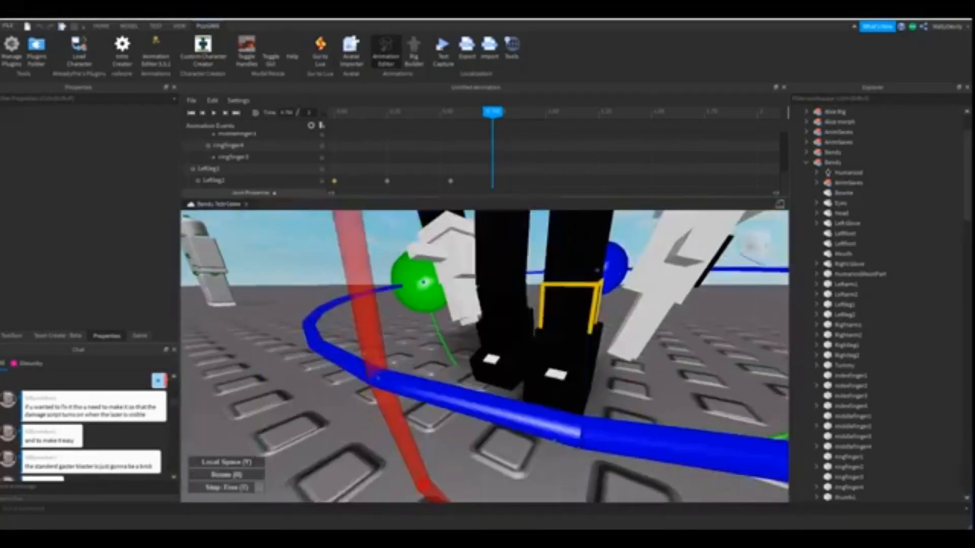
Rotate the Leftleg2 lower leg at the 0.75 mark to key its pose there.
right_click_drag(500, 307, 531, 307)
left_click(418, 307)
scroll(420, 320, "down", 4)
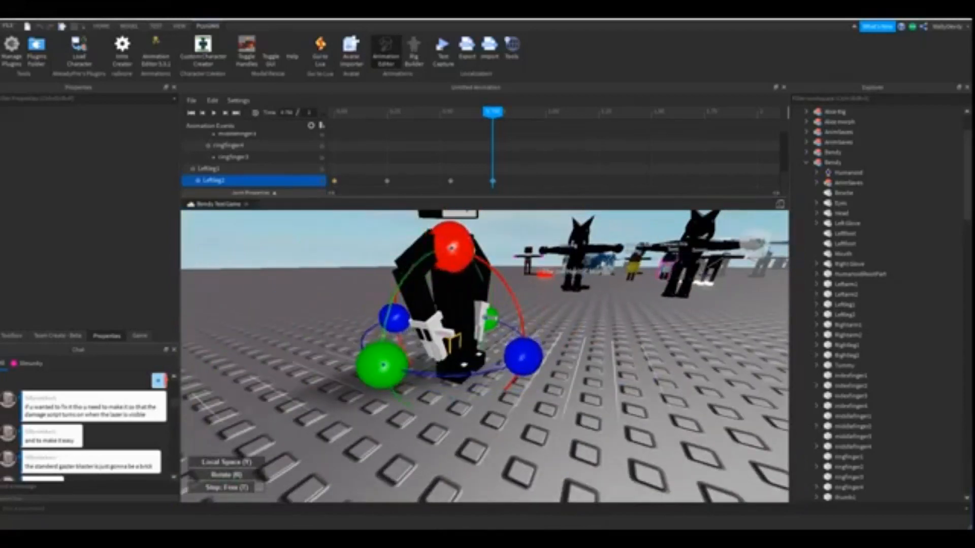
Rotate both forearms so they hang straight down at the 0.75 mark.
key("d")
right_click_drag(485, 355, 424, 353)
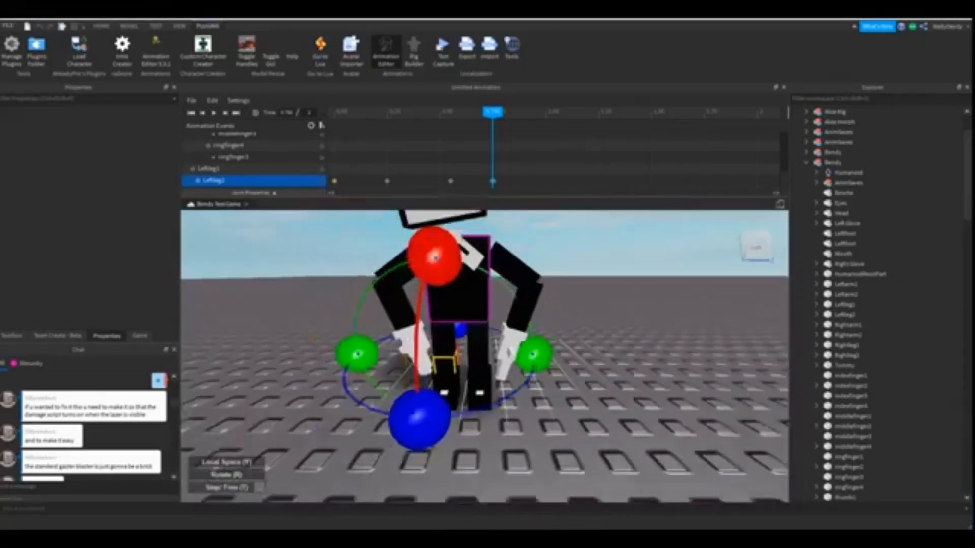
scroll(424, 351, "down", 3)
left_click(423, 316)
key("a")
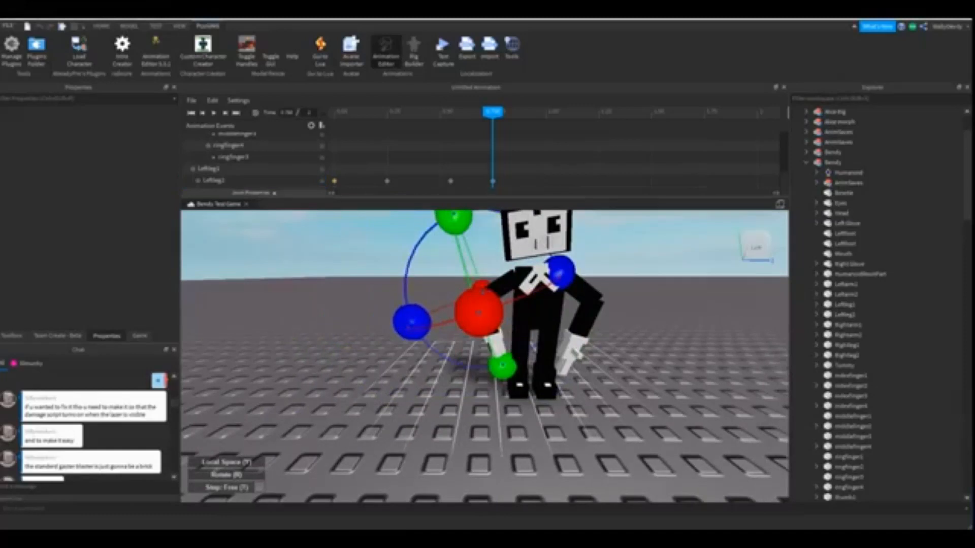
key("d")
left_click(545, 320)
scroll(545, 320, "down", 3)
right_click_drag(544, 320, 557, 299)
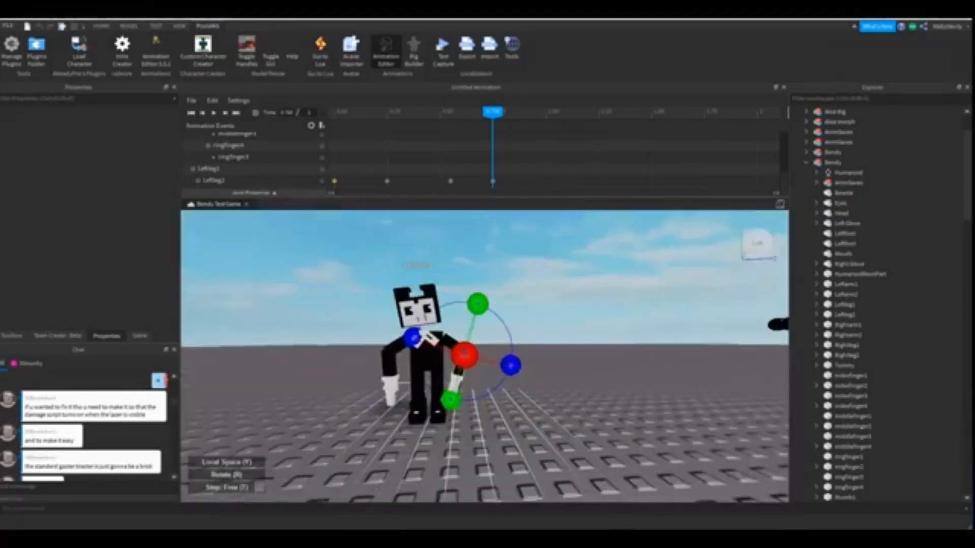
right_click_drag(508, 325, 472, 314)
scroll(472, 335, "up", 3)
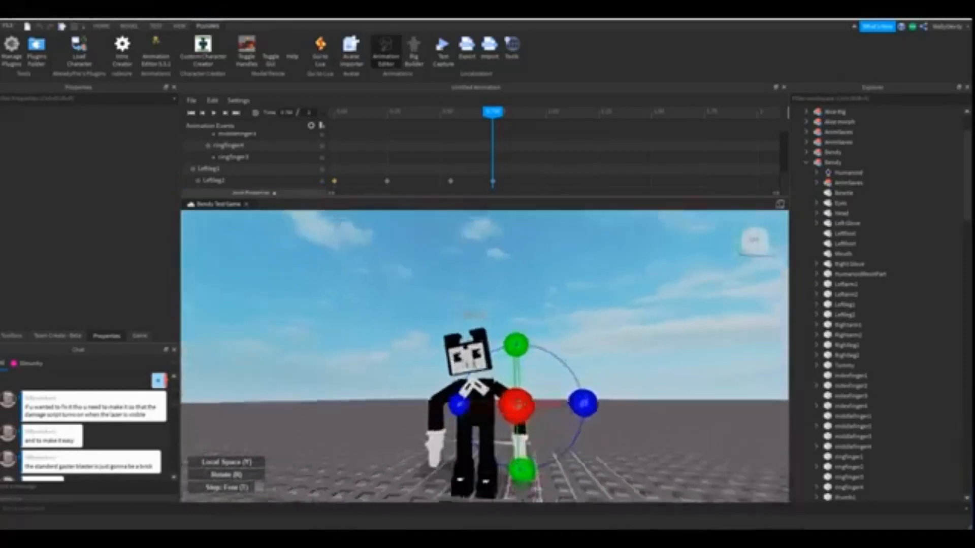
Tilt the head slightly to the opposite side at the 0.75 mark, and select the torso.
left_click(460, 427)
scroll(460, 356, "down", 3)
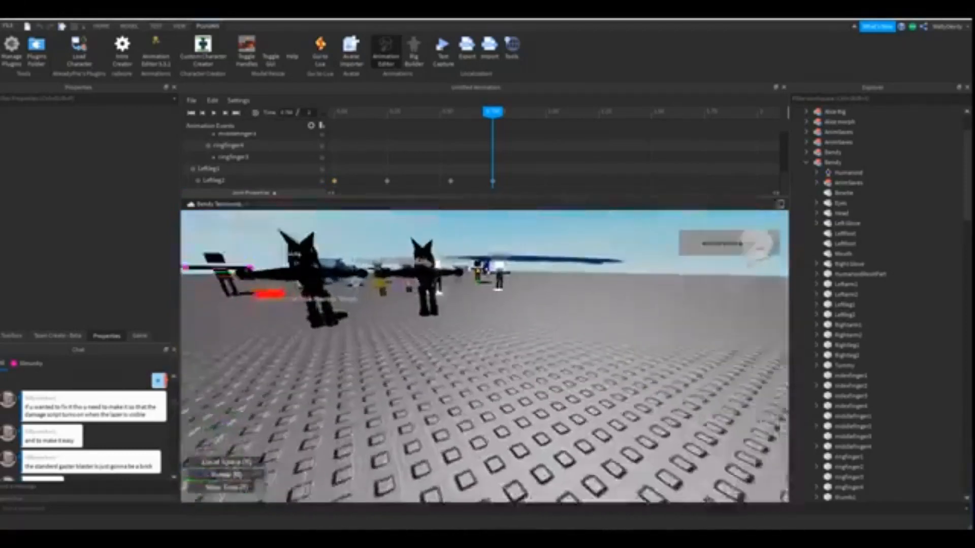
right_click_drag(482, 355, 386, 351)
key("w")
key("w")
key("s")
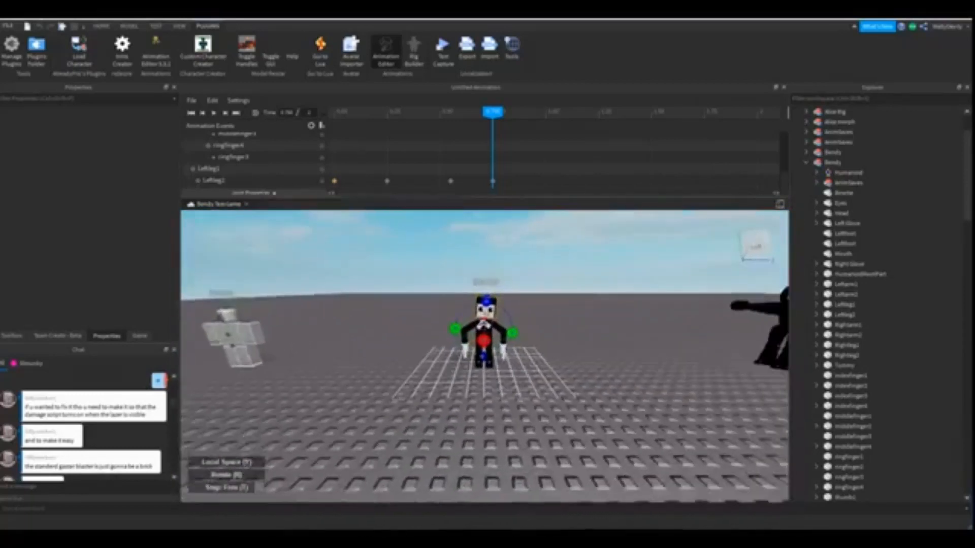
key("w")
left_click(484, 326)
mouse_move(484, 326)
right_mouse_down()
mouse_move(459, 322)
mouse_move(476, 318)
right_mouse_up()
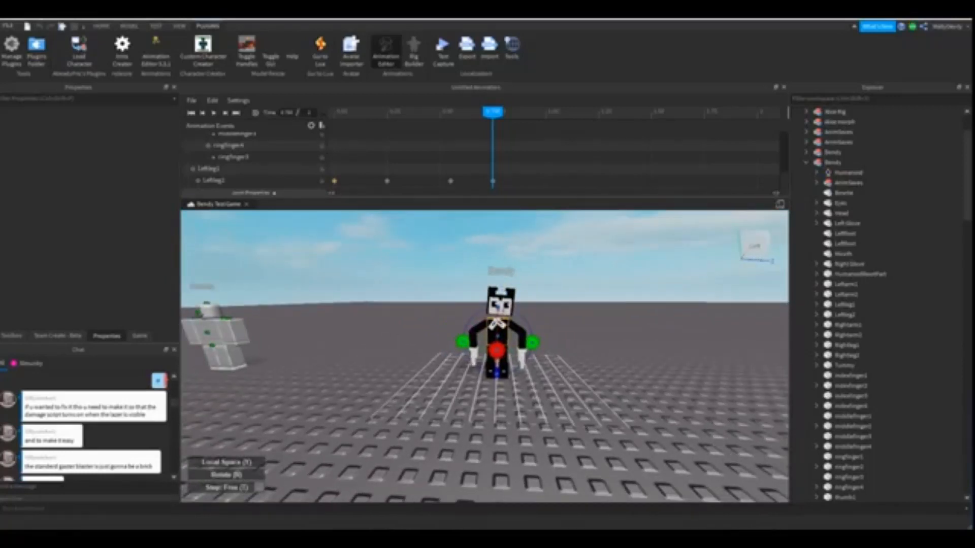
Move the third Leftleg2 keyframe to 0.50 and play the animation from the start.
left_click(451, 181)
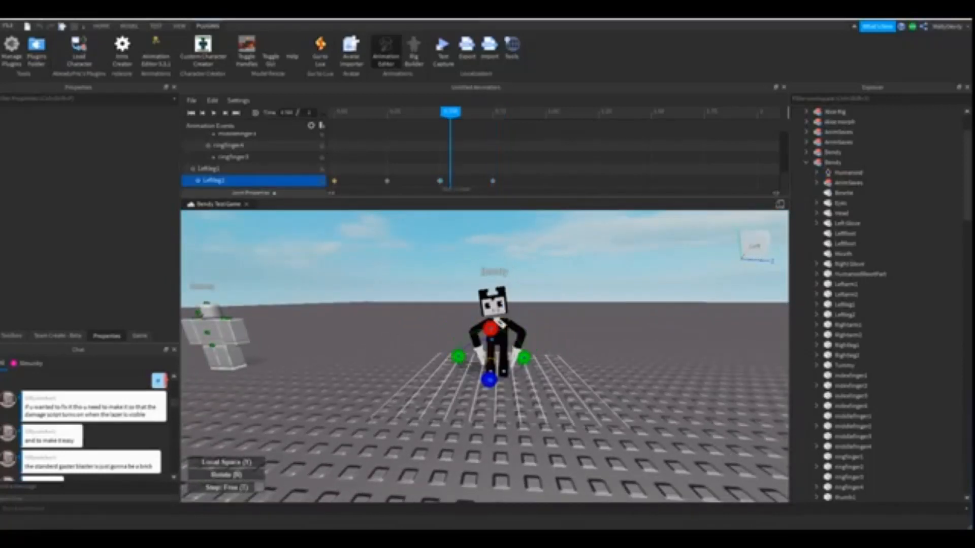
left_click(451, 181)
left_click_drag(450, 112, 334, 112)
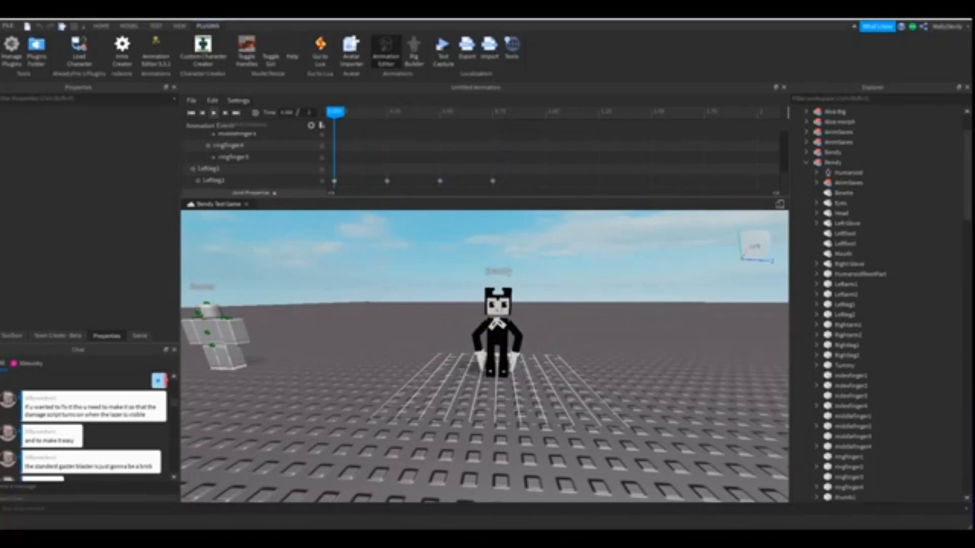
key("space")
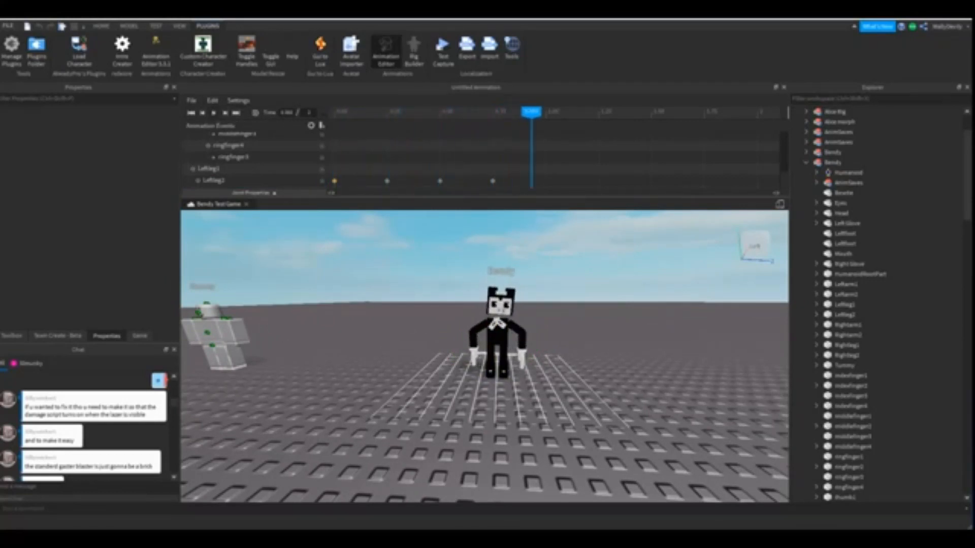
Try the third Leftleg2 keyframe at 0.65 and replay the animation from the start.
left_click_drag(439, 181, 472, 182)
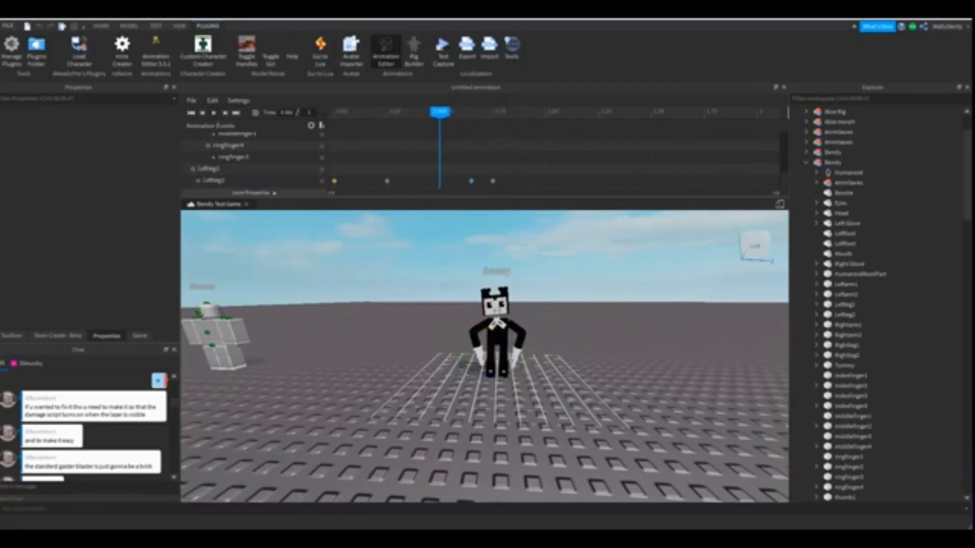
left_click_drag(440, 112, 334, 111)
key("space")
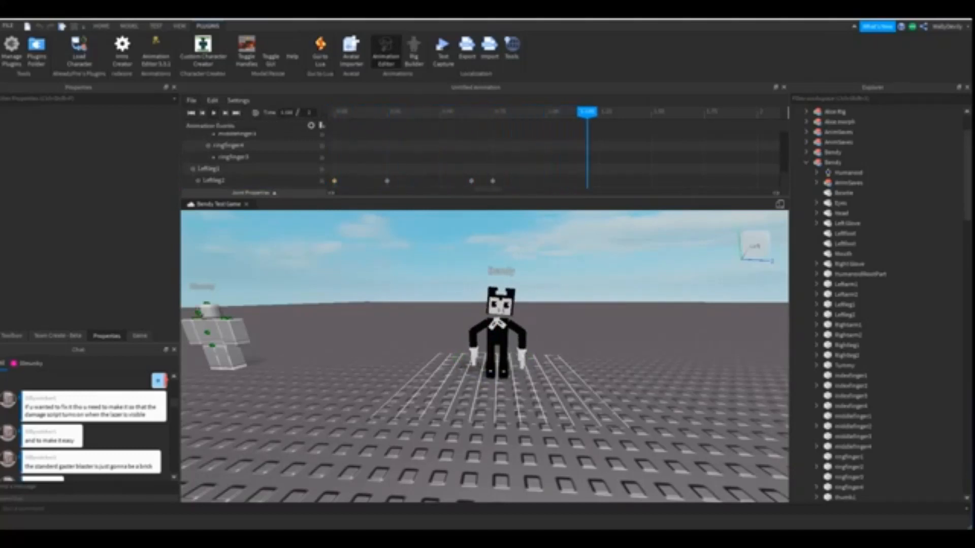
Return the third Leftleg2 keyframe to 0.50 and replay the animation from the start.
left_click_drag(471, 181, 418, 181)
left_click(446, 157)
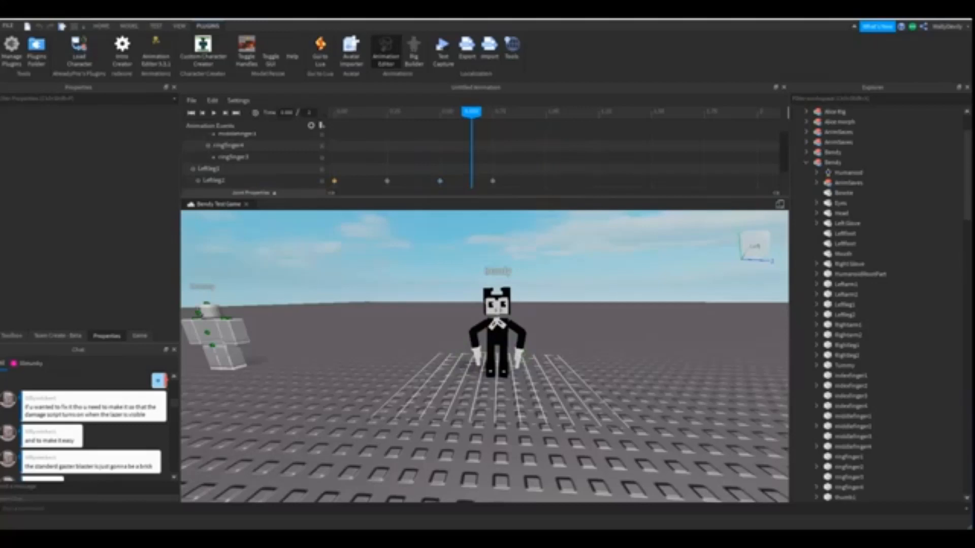
left_click_drag(471, 111, 334, 112)
left_click(213, 112)
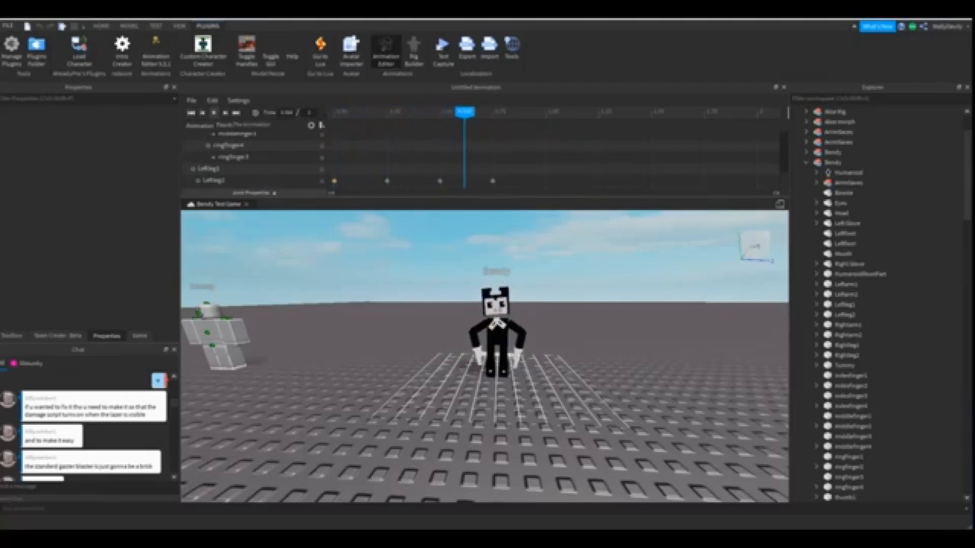
Place the playhead at 1.00 and rotate both forearms inward toward the body.
mouse_move(546, 112)
left_mouse_down()
mouse_move(450, 112)
mouse_move(555, 112)
mouse_move(535, 112)
left_mouse_up()
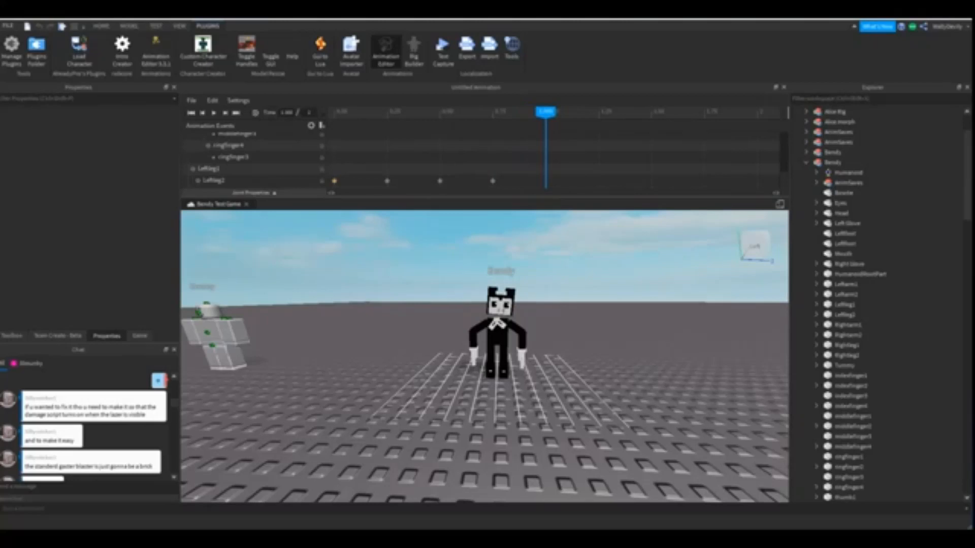
scroll(523, 340, "up", 4)
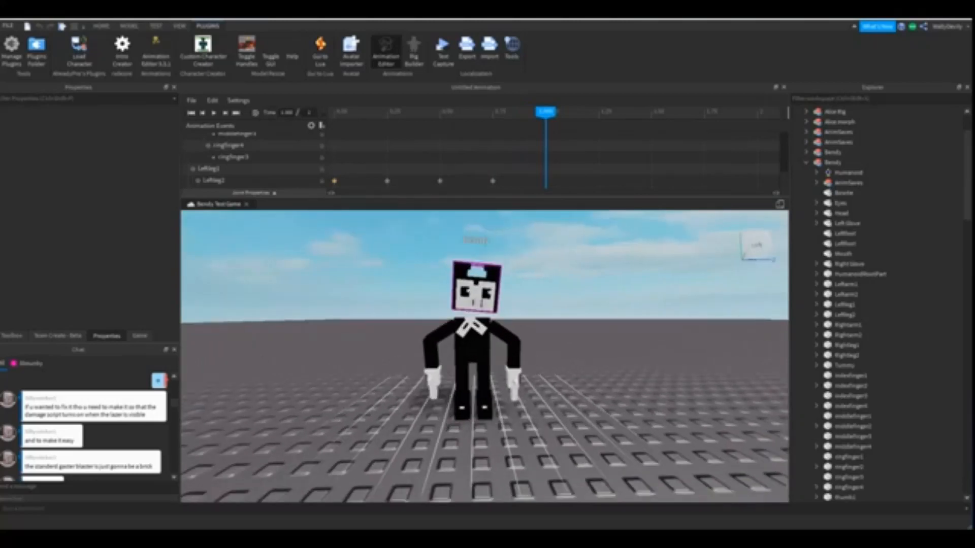
scroll(523, 339, "down", 2)
scroll(523, 339, "up", 3)
mouse_move(546, 112)
left_mouse_down()
mouse_move(440, 112)
mouse_move(546, 112)
left_mouse_up()
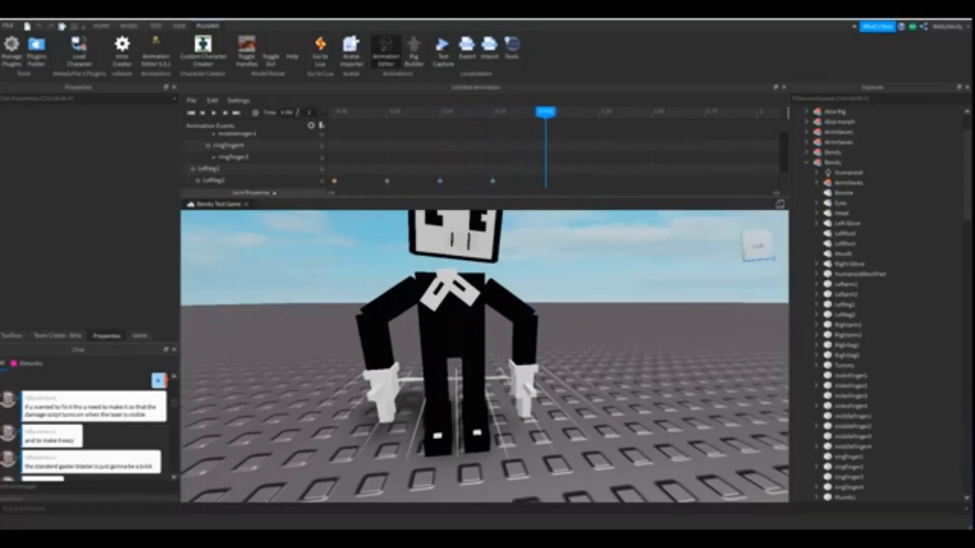
left_click(523, 340)
scroll(523, 350, "down", 4)
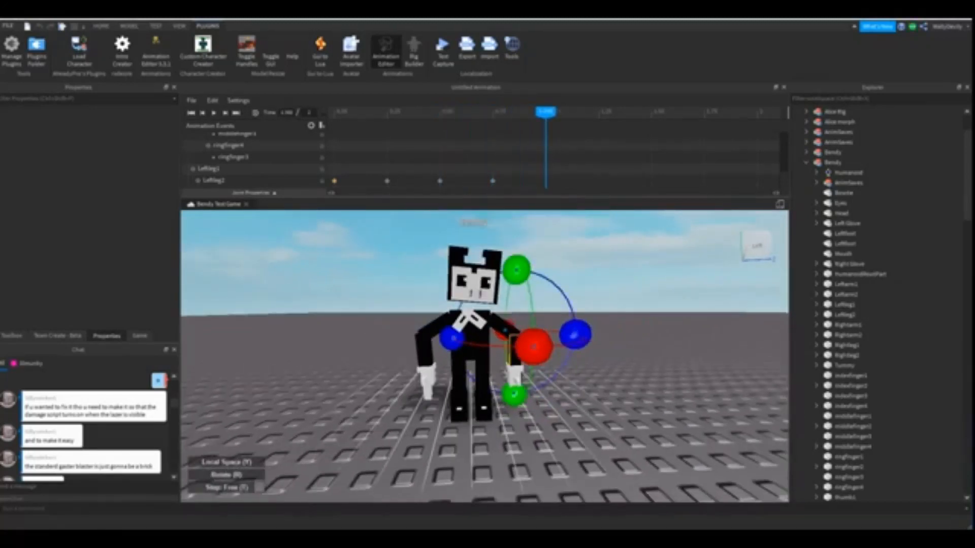
left_click_drag(575, 335, 567, 359)
left_click(426, 349)
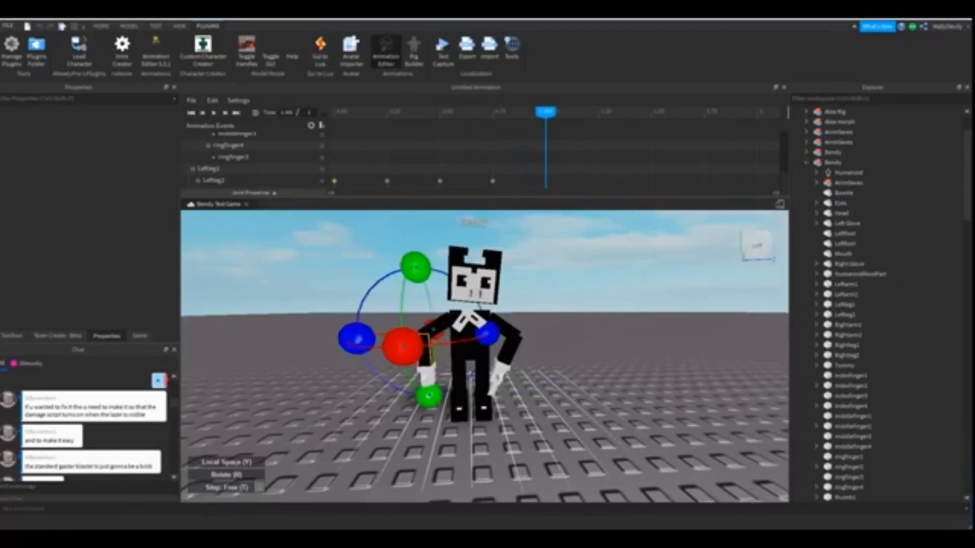
left_click_drag(357, 338, 359, 350)
Rotate the head to tilt it to the other side at the 1.00 mark.
left_click(475, 284)
right_click_drag(477, 279, 473, 267)
left_click_drag(484, 281, 460, 281)
scroll(459, 281, "up", 5)
right_click_drag(459, 281, 460, 245)
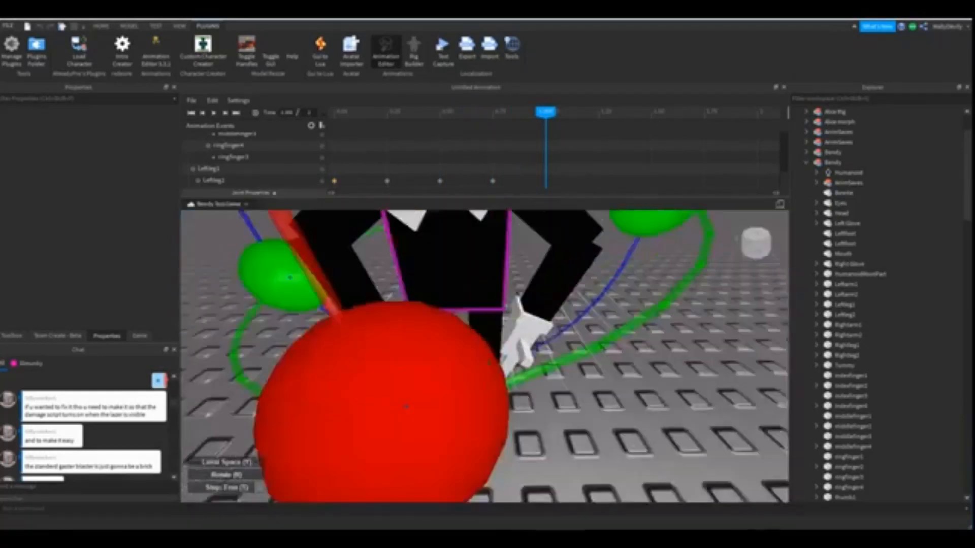
Select the Rightleg2 lower leg and rotate it slightly at the 1.00 mark.
scroll(472, 292, "down", 5)
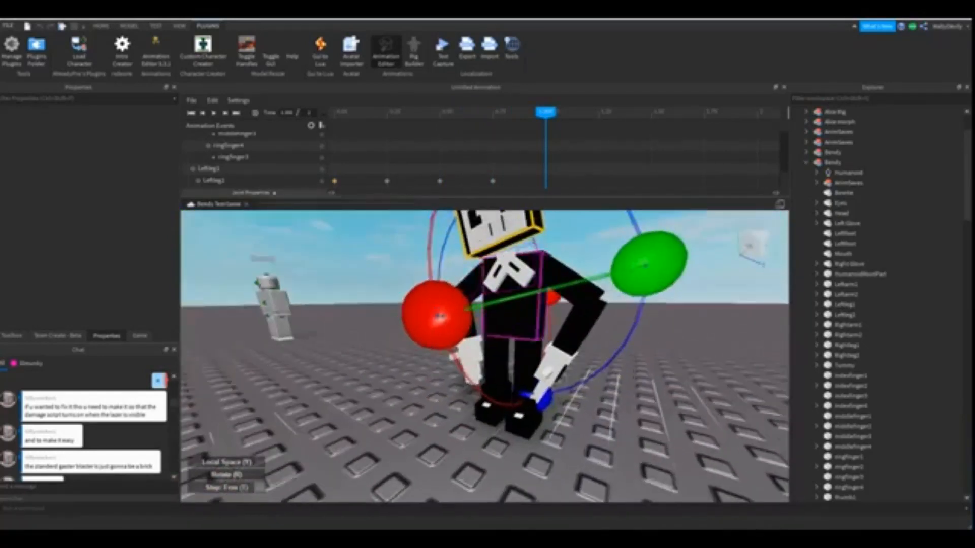
scroll(513, 304, "up", 2)
mouse_move(513, 304)
right_mouse_down()
mouse_move(521, 338)
mouse_move(511, 322)
mouse_move(526, 315)
mouse_move(510, 320)
right_mouse_up()
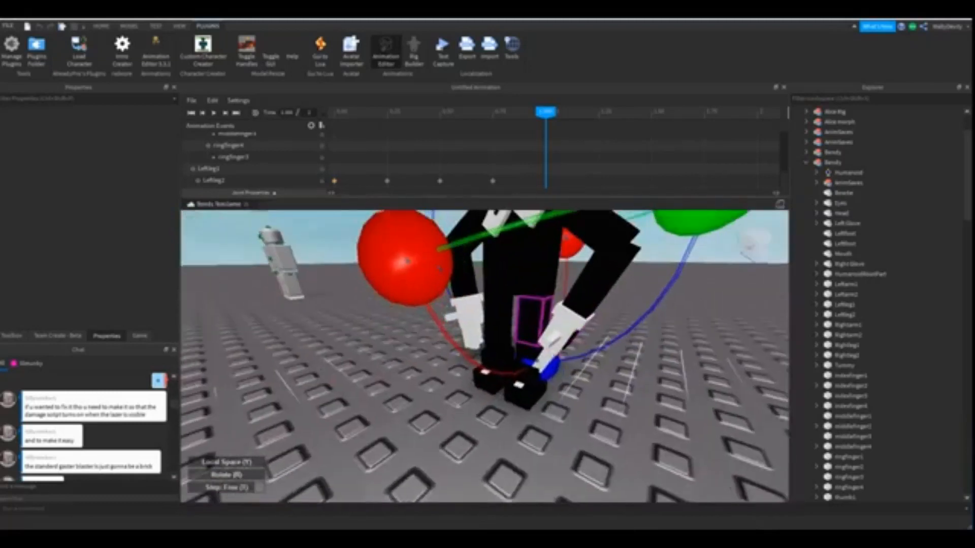
scroll(510, 322, "up", 2)
left_click(526, 333)
scroll(525, 333, "down", 3)
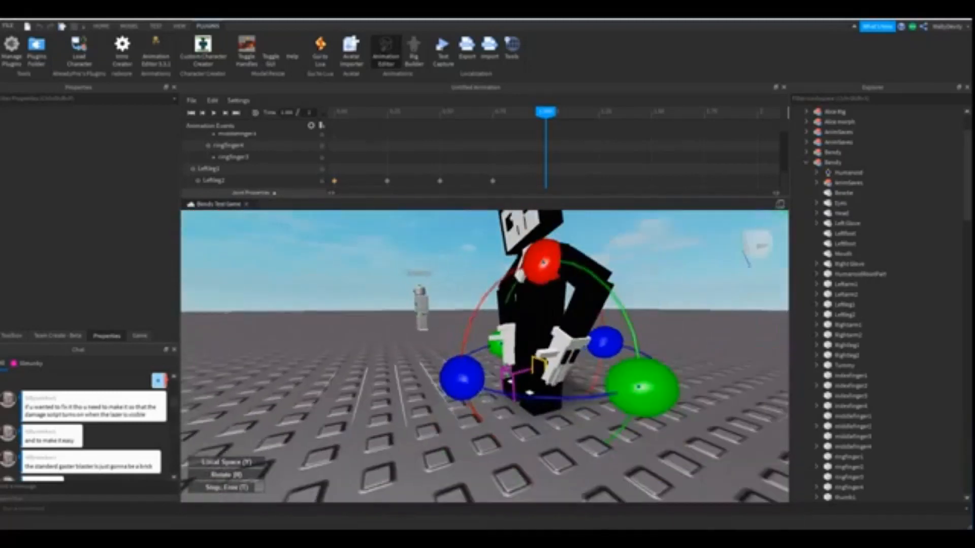
left_click_drag(542, 262, 533, 264)
scroll(523, 376, "up", 2)
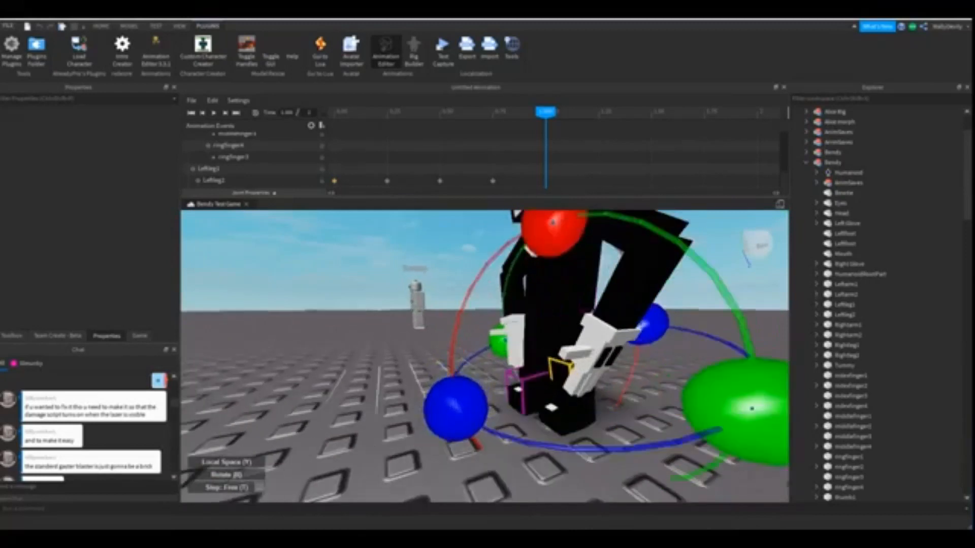
Select the Leftleg2 lower leg and rotate it slightly at the 1.00 mark.
left_click(528, 377)
scroll(528, 377, "down", 1)
right_click_drag(529, 377, 514, 367)
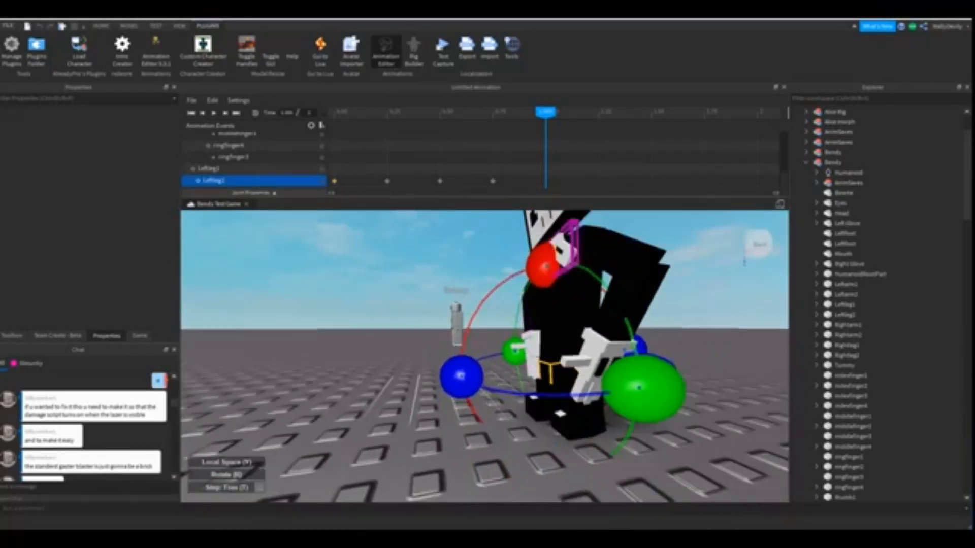
left_click_drag(546, 266, 525, 270)
Move the playhead to 1.25 and rotate the head to tilt it to the opposite side.
right_click_drag(525, 269, 551, 267)
scroll(528, 284, "up", 2)
scroll(485, 355, "down", 5)
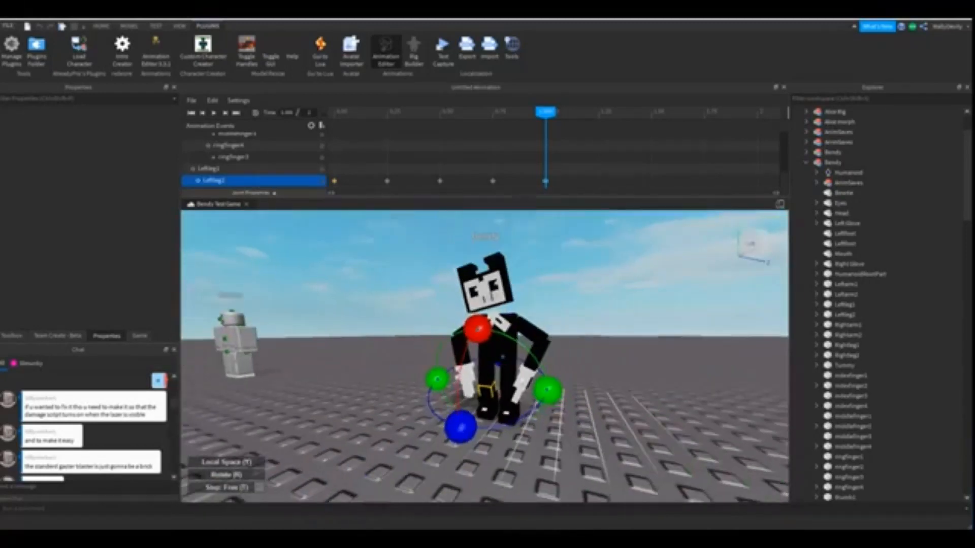
left_click_drag(546, 112, 599, 112)
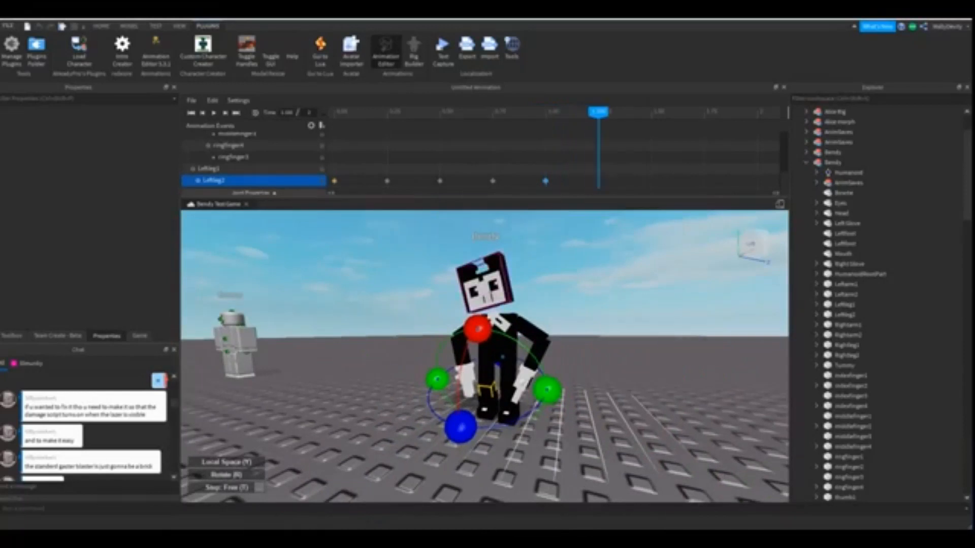
left_click(488, 285)
left_click_drag(480, 269, 512, 269)
Select the Rightleg2 lower leg and rotate it slightly at the 1.25 mark.
right_click_drag(503, 285, 460, 276)
scroll(487, 325, "up", 5)
mouse_move(487, 330)
right_mouse_down()
mouse_move(528, 304)
mouse_move(457, 335)
mouse_move(508, 335)
mouse_move(500, 350)
mouse_move(487, 325)
right_mouse_up()
left_click(526, 277)
scroll(516, 356, "down", 4)
left_click(512, 338)
scroll(487, 325, "down", 3)
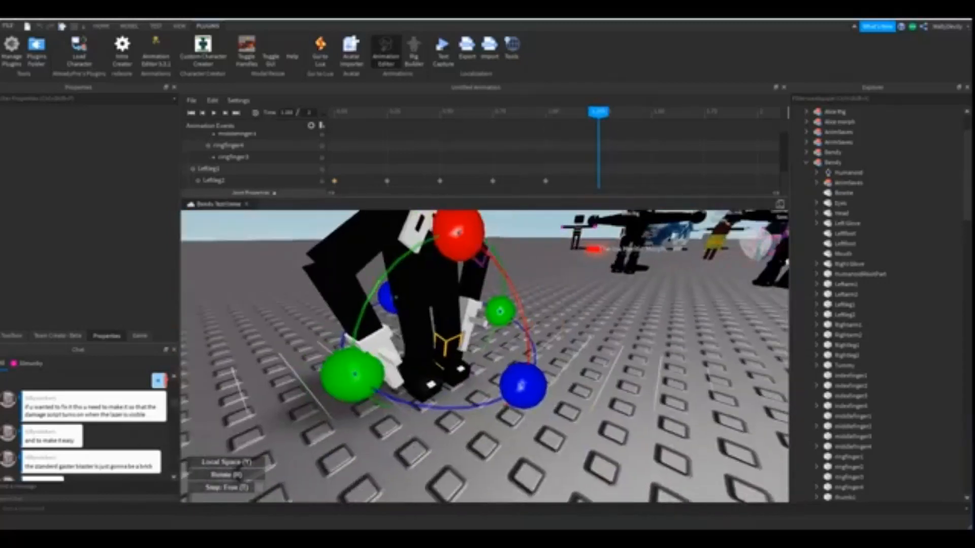
left_click_drag(459, 233, 446, 231)
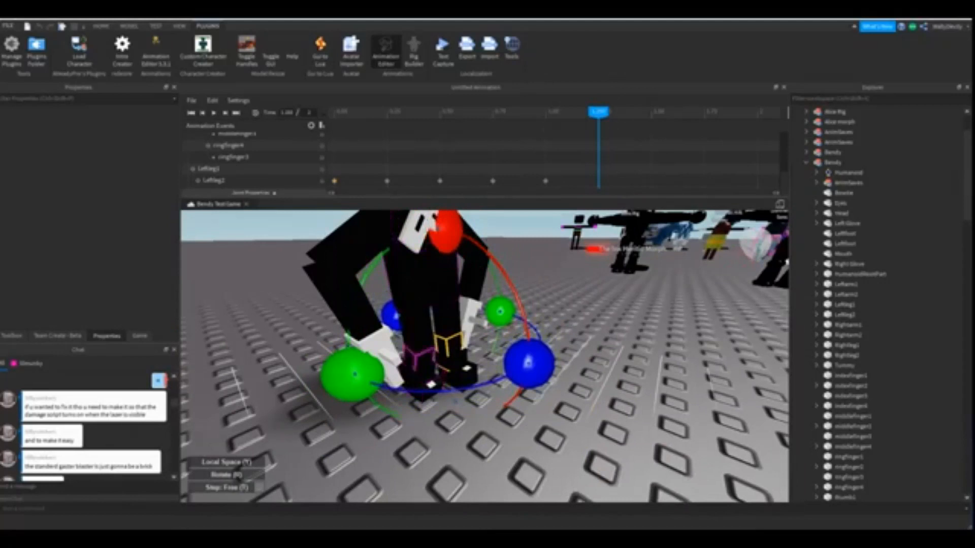
Select the Leftleg2 lower leg and rotate it to match the other leg at the 1.25 mark.
left_click(420, 358)
right_click_drag(421, 357, 436, 346)
scroll(437, 345, "down", 2)
left_click_drag(426, 295, 391, 292)
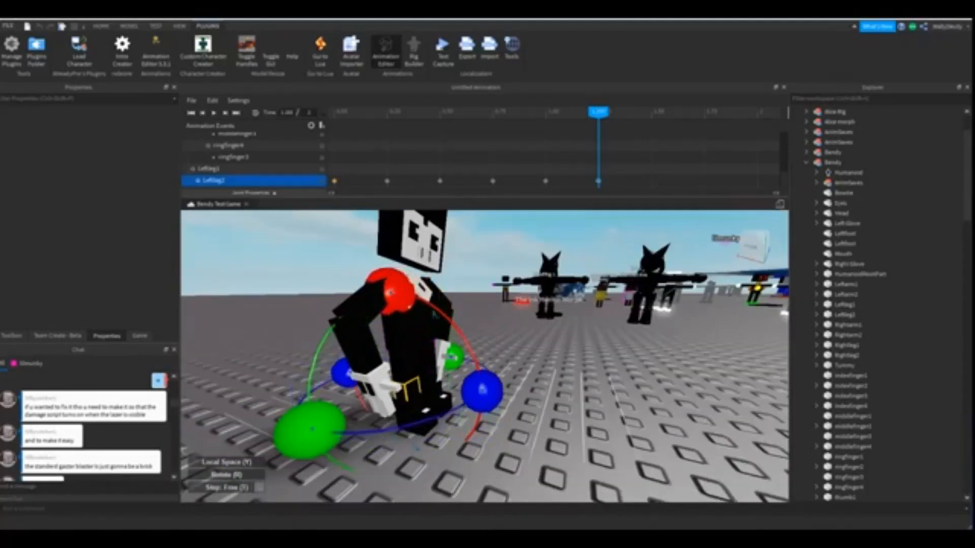
Rotate both forearms outward, away from the body, at the 1.25 mark.
mouse_move(598, 111)
left_mouse_down()
mouse_move(546, 112)
mouse_move(599, 111)
left_mouse_up()
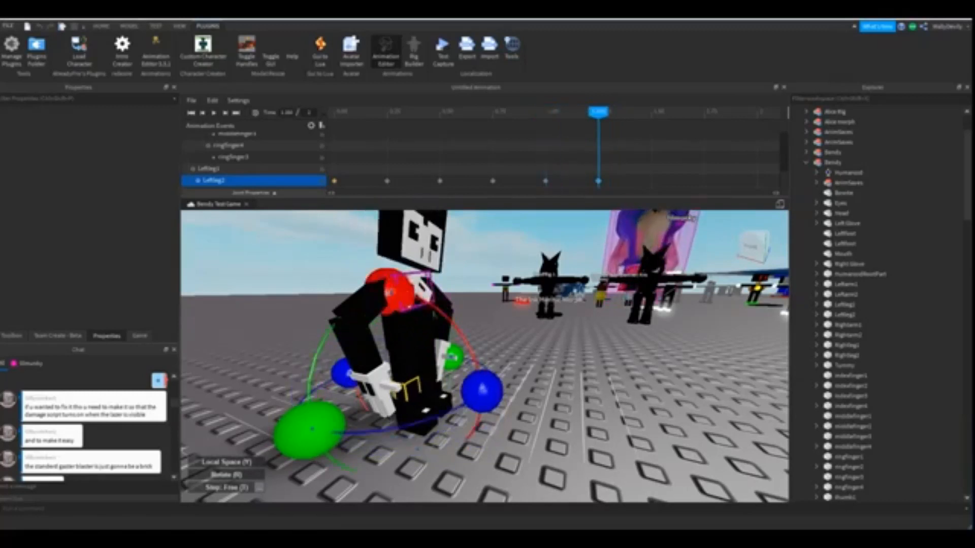
left_click(354, 341)
right_click_drag(354, 342, 290, 331)
left_click_drag(396, 353, 394, 333)
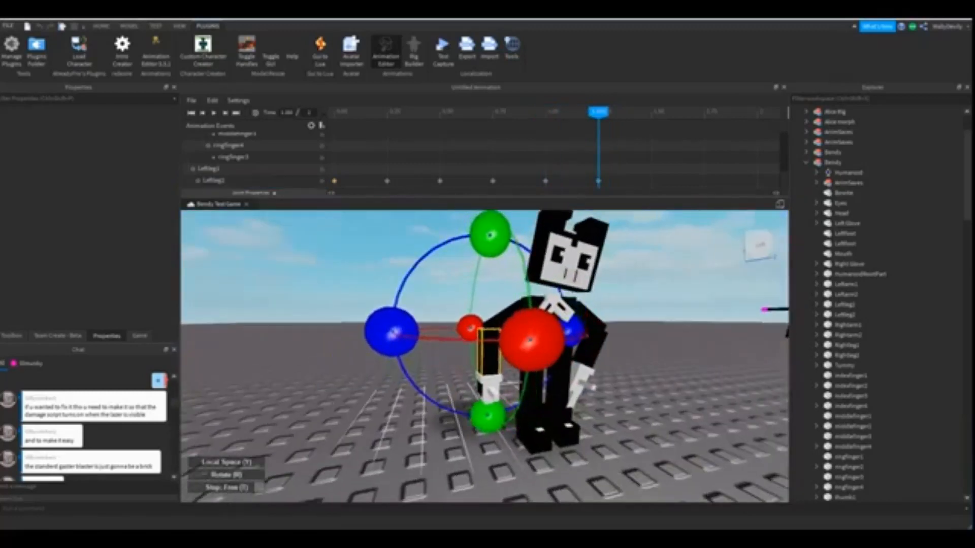
right_click_drag(396, 333, 447, 336)
left_click(500, 348)
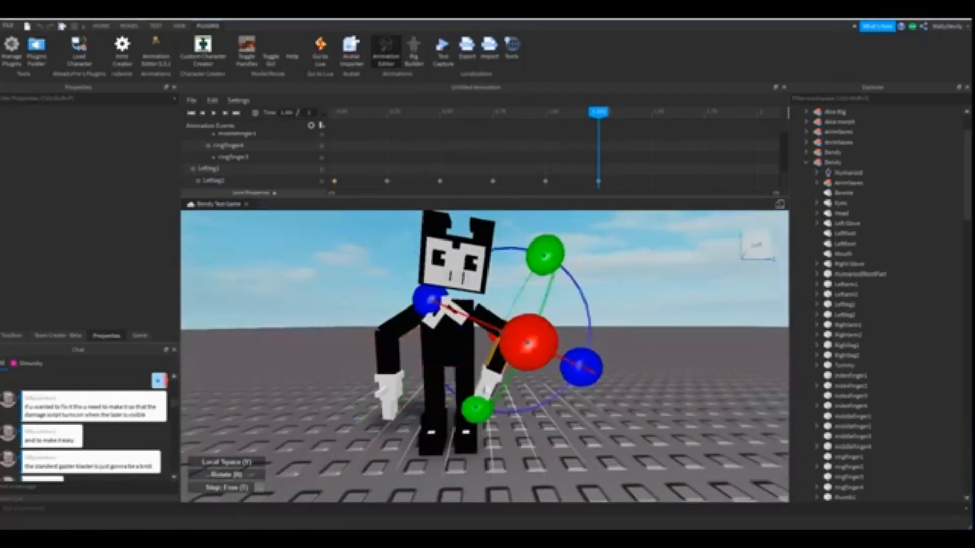
left_click_drag(581, 365, 590, 337)
Place the playhead at 1.50 and rotate both forearms further outward.
scroll(590, 337, "up", 2)
right_click_drag(590, 337, 541, 350)
scroll(541, 350, "down", 2)
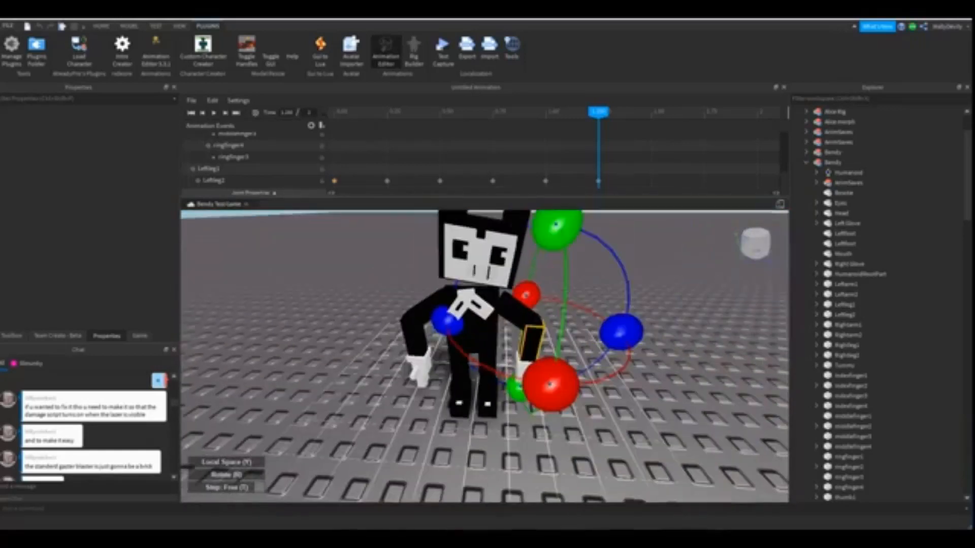
left_click_drag(599, 112, 652, 111)
scroll(564, 315, "up", 1)
mouse_move(563, 315)
right_mouse_down()
mouse_move(568, 290)
mouse_move(559, 304)
right_mouse_up()
scroll(559, 305, "down", 2)
left_click_drag(614, 342, 617, 322)
left_click(430, 350)
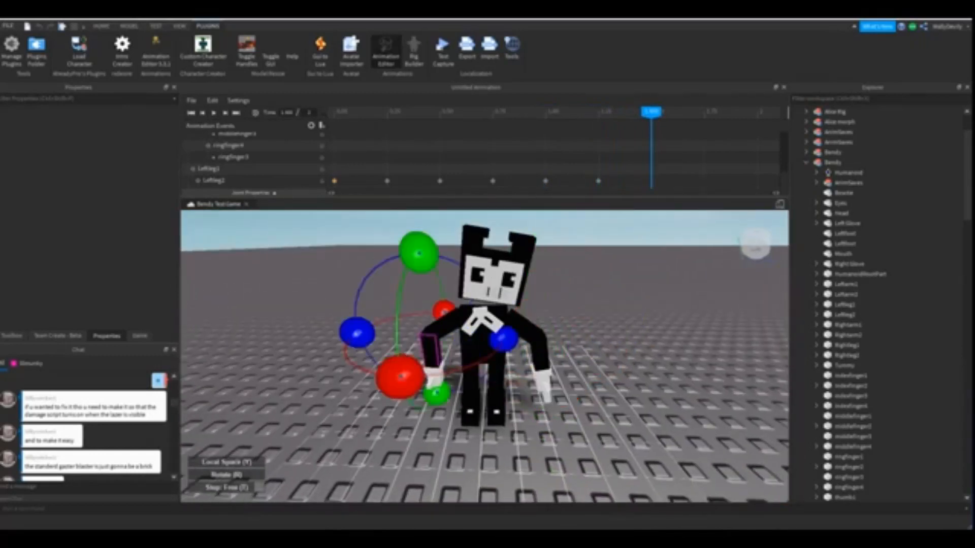
left_click_drag(357, 333, 354, 305)
Select the head and rotate it slightly at the 1.50 mark.
right_click_drag(355, 305, 363, 300)
scroll(363, 299, "up", 2)
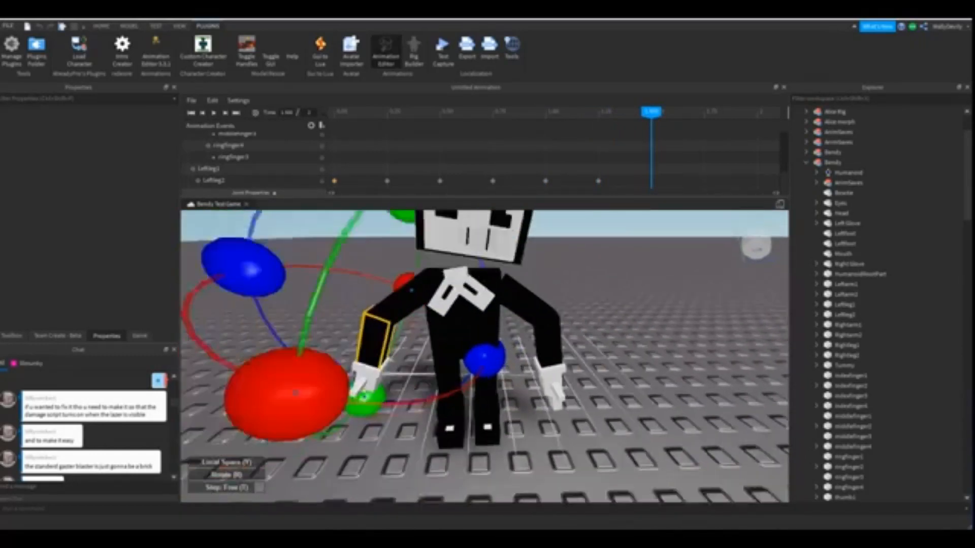
scroll(363, 300, "down", 3)
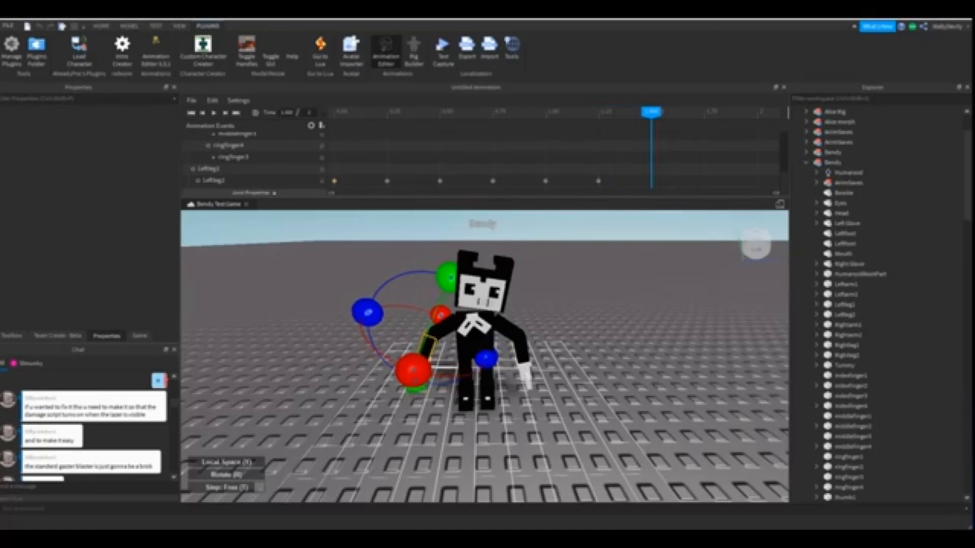
left_click(483, 285)
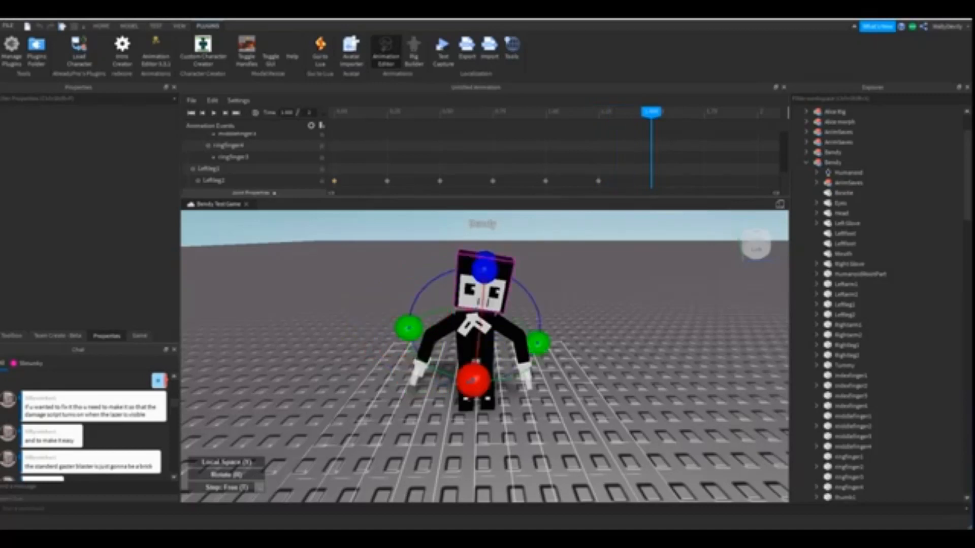
right_click_drag(484, 284, 485, 264)
left_click_drag(488, 285, 467, 288)
Select the Leftleg2 lower leg and rotate it at the 1.50 mark.
key("w")
right_click_drag(472, 285, 446, 284)
left_click(428, 329)
scroll(436, 330, "down", 3)
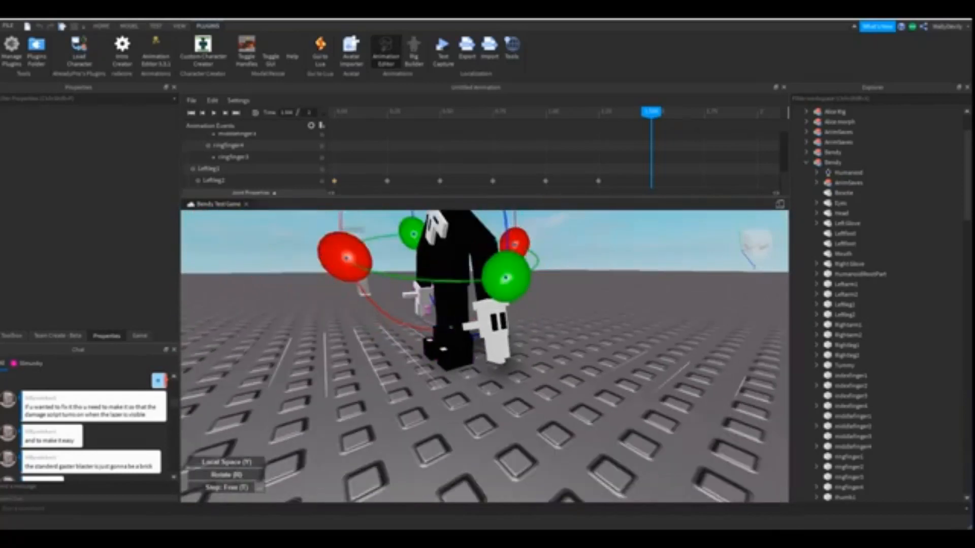
left_click(452, 343)
left_click_drag(449, 228, 410, 233)
left_click(441, 330)
Compare the rig's poses at the 1.25 and 1.50 marks.
right_click_drag(410, 234, 477, 231)
key("s")
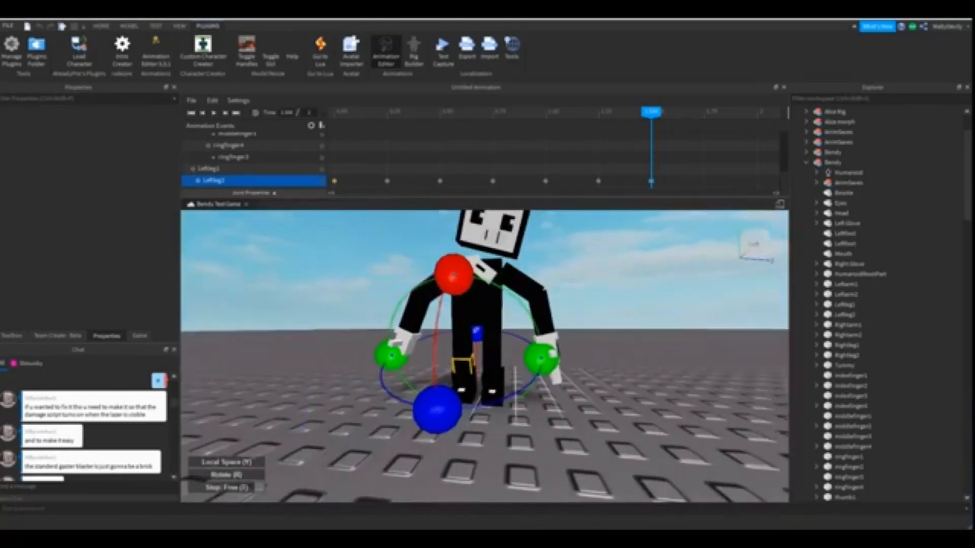
left_click(598, 113)
left_click(651, 112)
left_click(599, 112)
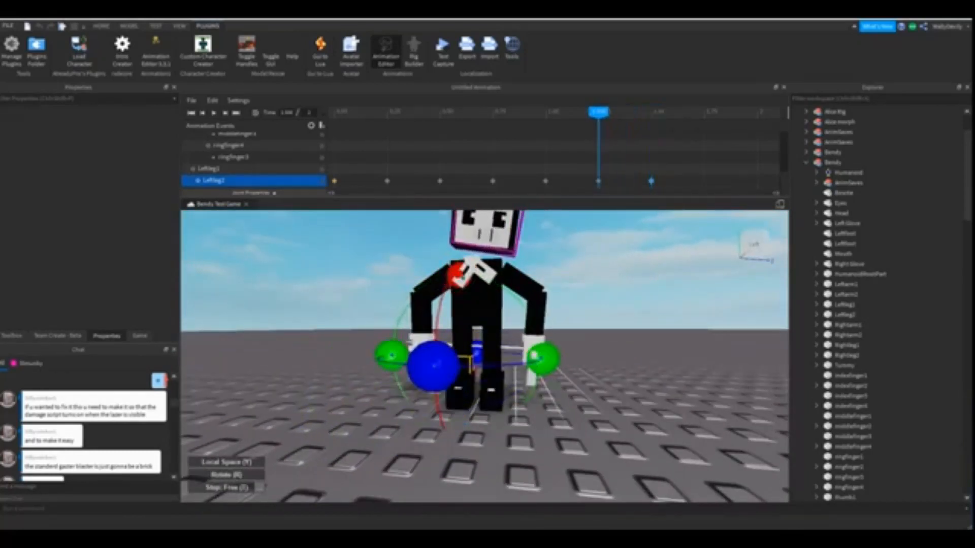
left_click(651, 112)
Move the playhead to 1.75 and rotate the lower legs into their next pose.
left_click_drag(651, 112, 704, 112)
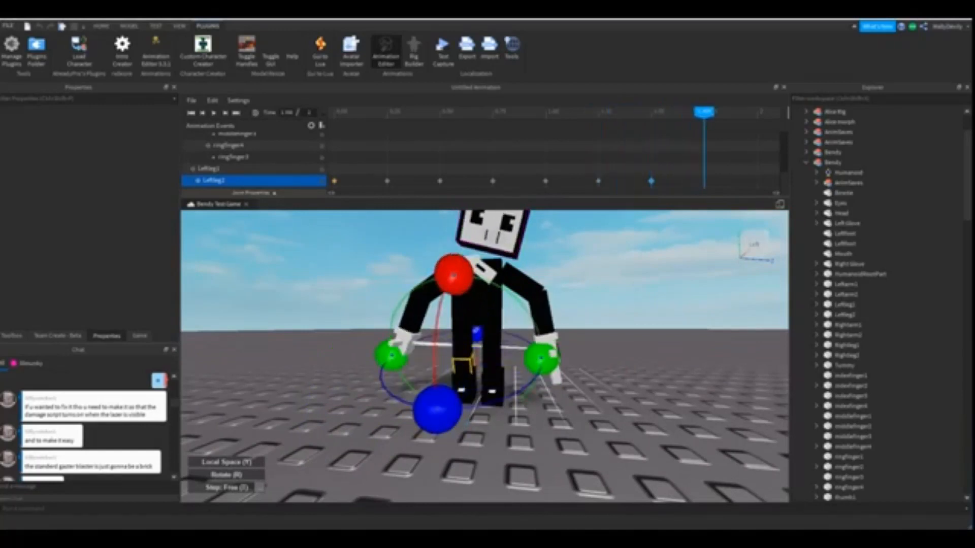
right_click_drag(485, 355, 376, 371)
key("a")
left_click_drag(566, 264, 620, 267)
left_click(607, 370)
left_click(593, 404)
Rotate both forearms inward toward the body at the 1.75 mark.
right_click_drag(620, 267, 706, 236)
key("s")
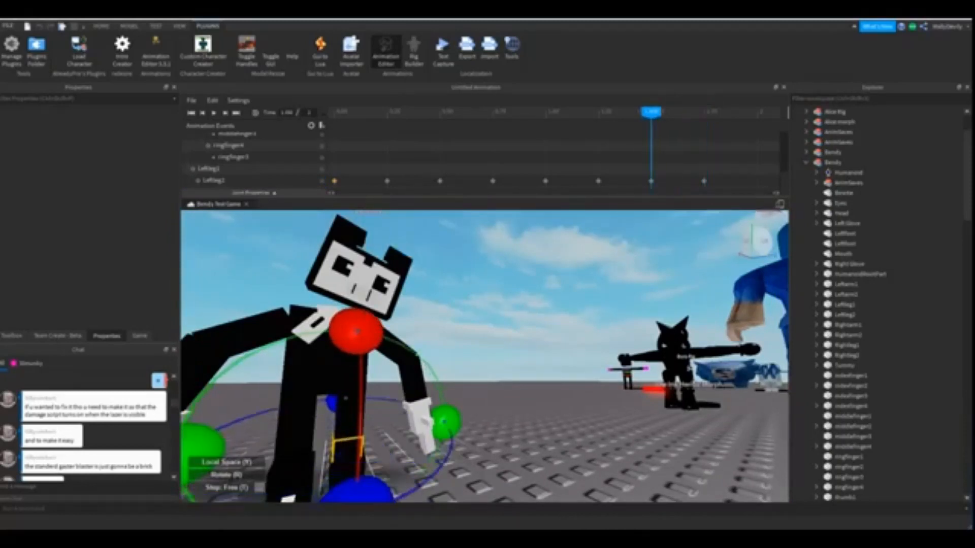
left_click(412, 379)
right_click_drag(413, 378, 363, 396)
key("s")
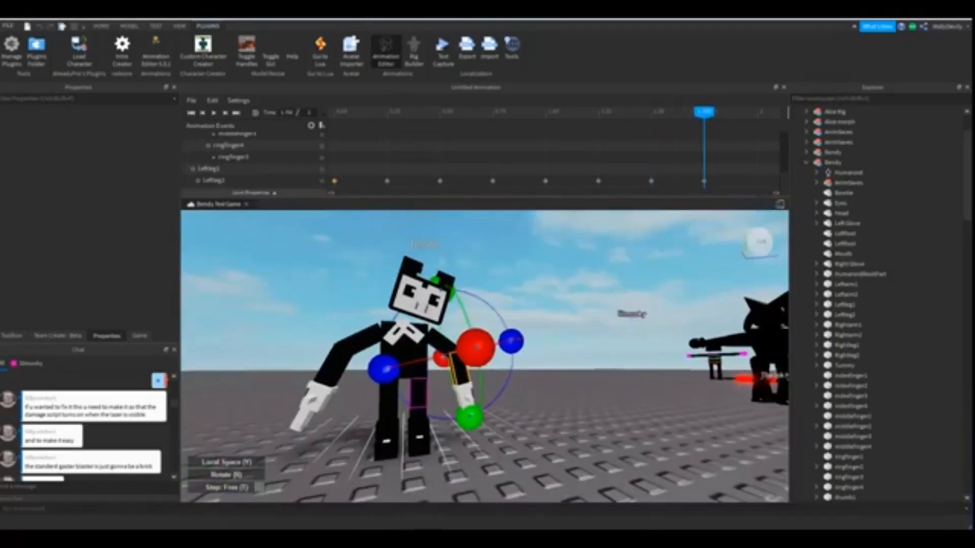
left_click_drag(511, 341, 512, 365)
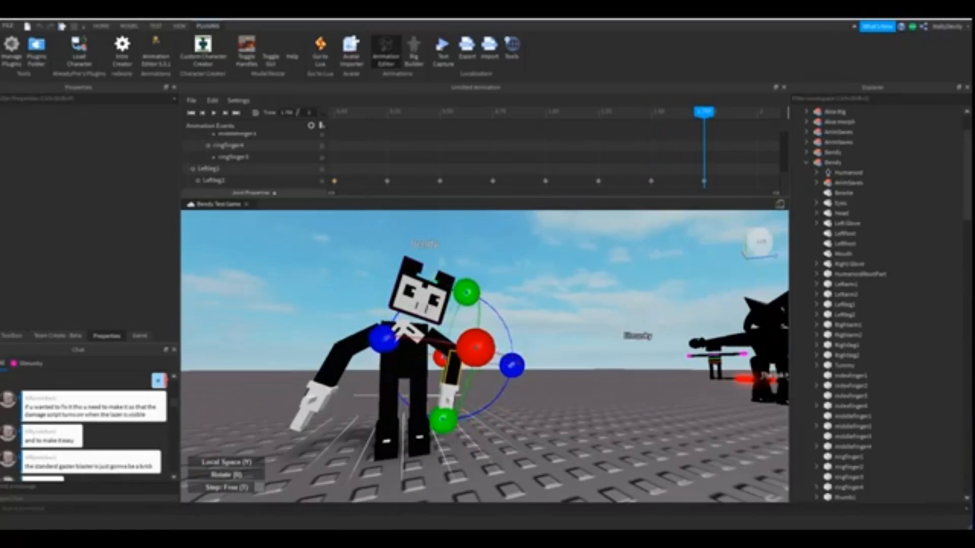
left_click(333, 364)
right_click_drag(332, 365, 304, 396)
left_click_drag(271, 250, 273, 309)
Select the head and tilt it back toward upright at the 1.75 mark.
key("s")
mouse_move(273, 309)
right_mouse_down()
mouse_move(269, 274)
mouse_move(276, 318)
right_mouse_up()
key("w")
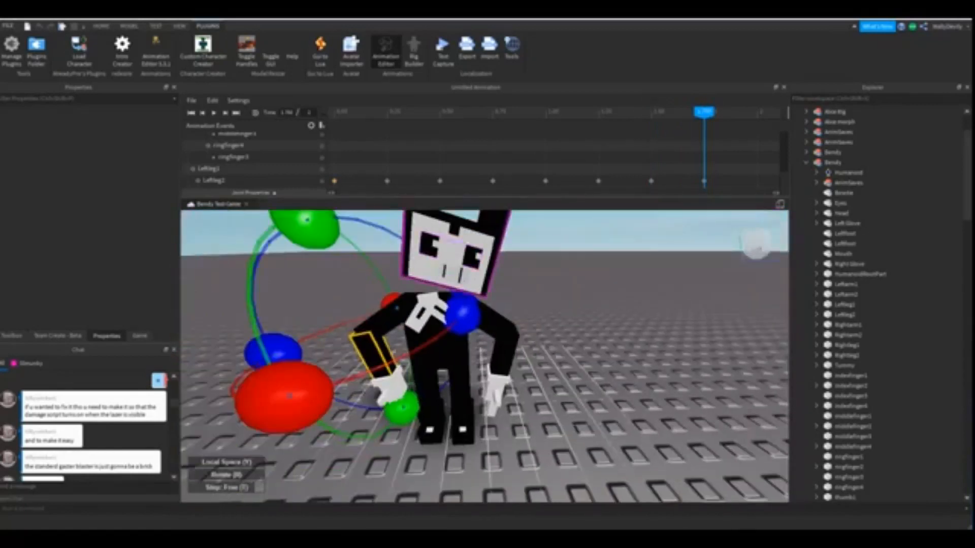
left_click(466, 290)
right_click_drag(468, 298, 460, 277)
key("s")
left_click_drag(455, 305, 437, 300)
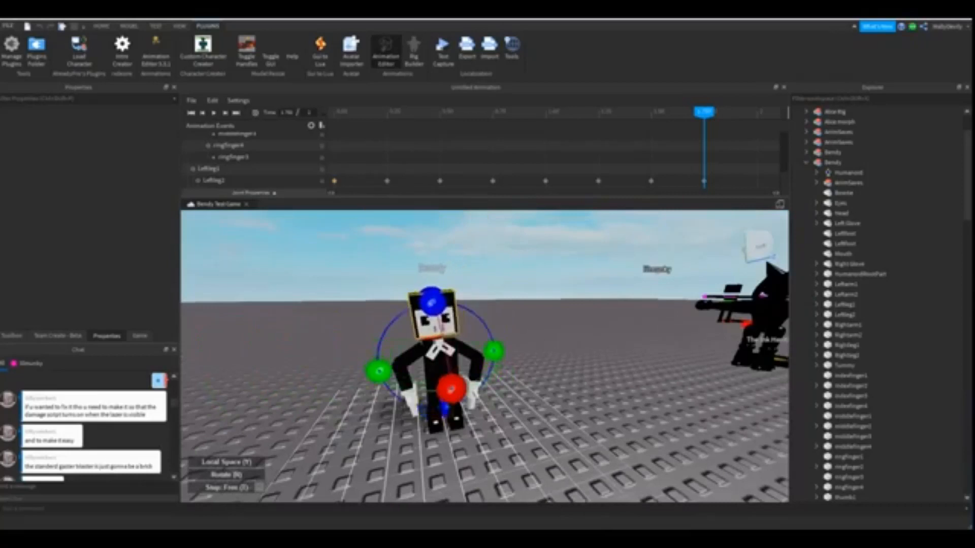
Play the animation from the start and scrub back to 0.10 to review the motion.
right_click_drag(437, 300, 426, 294)
key("w")
left_click_drag(704, 112, 335, 111)
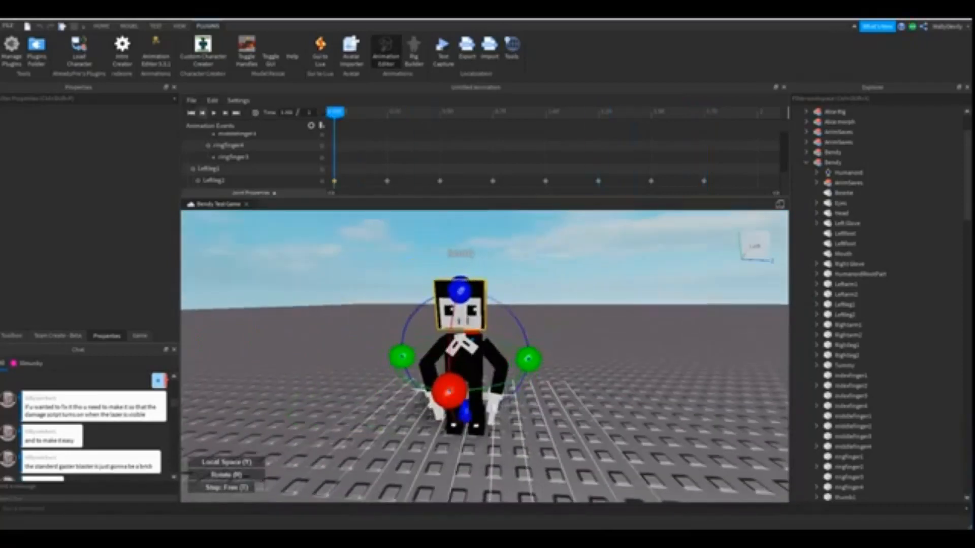
key("space")
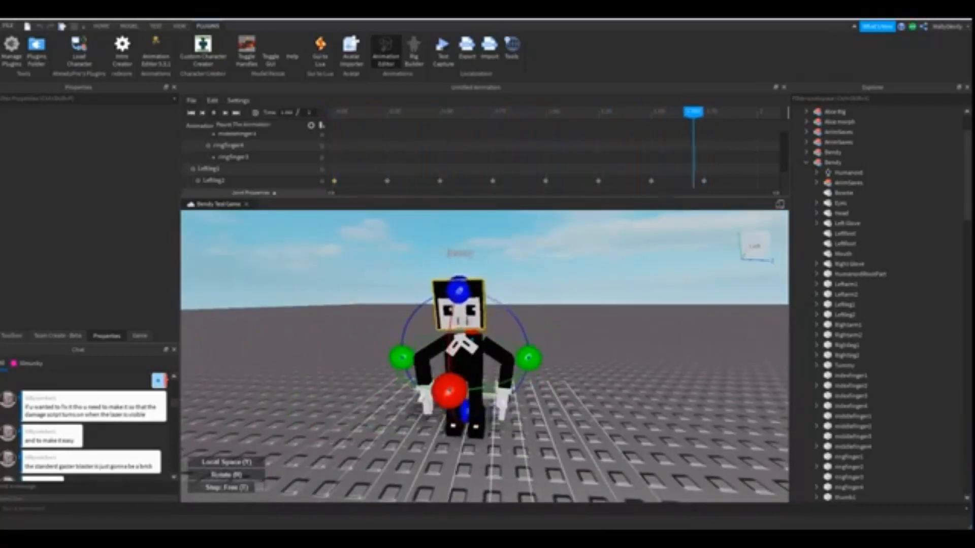
left_click_drag(703, 112, 355, 112)
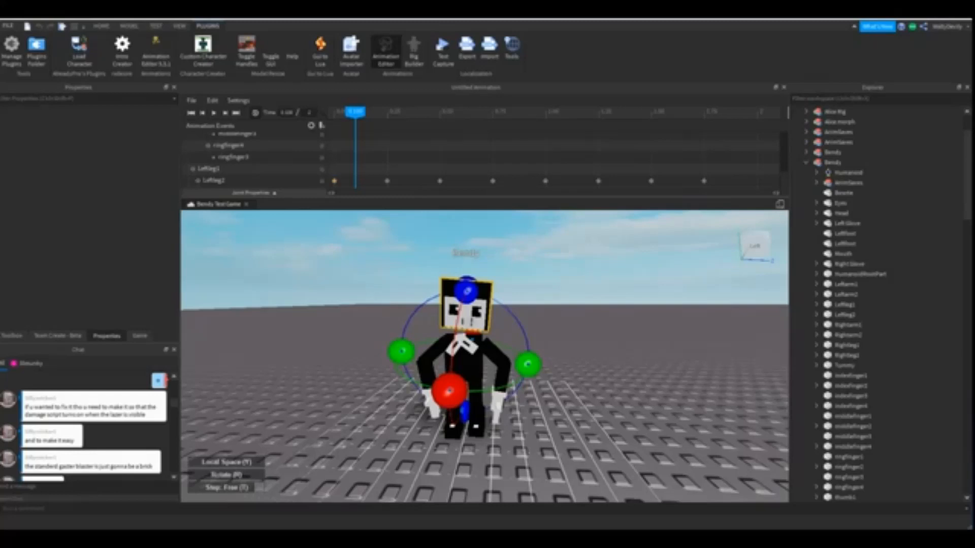
Copy the Leftleg2 keyframe at 0.00 and move the playhead to 0.20.
left_click(334, 181)
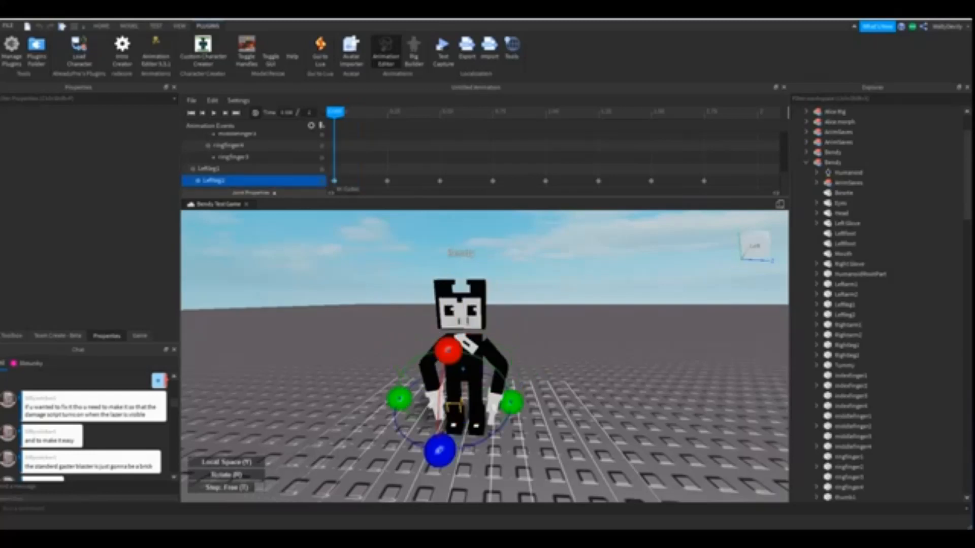
right_click(334, 181)
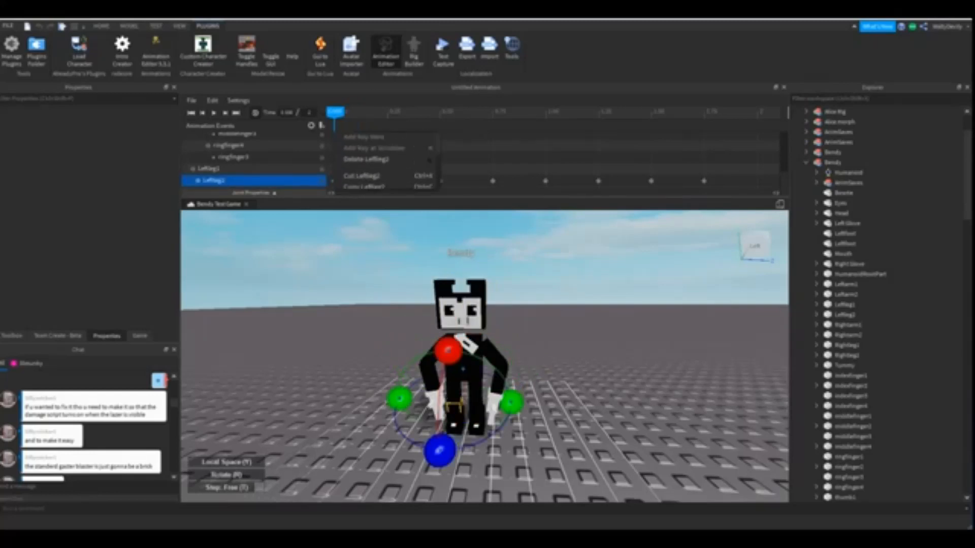
scroll(386, 158, "down", 2)
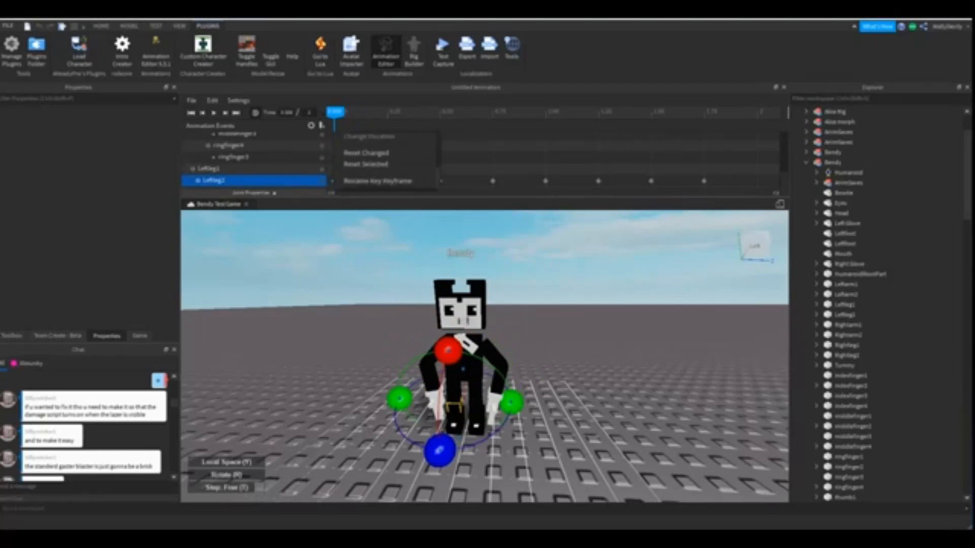
scroll(386, 157, "up", 2)
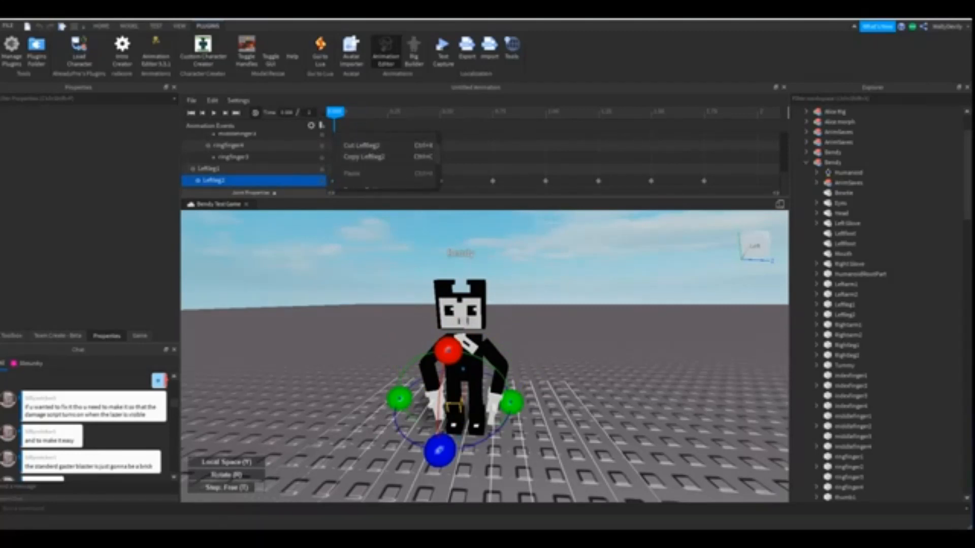
left_click(364, 157)
left_click_drag(335, 112, 376, 111)
right_click(334, 181)
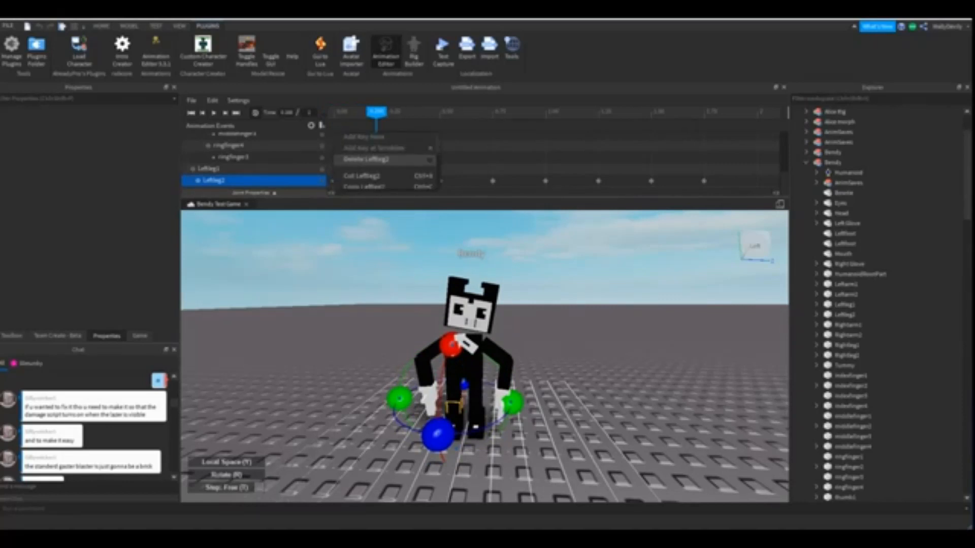
scroll(386, 160, "down", 5)
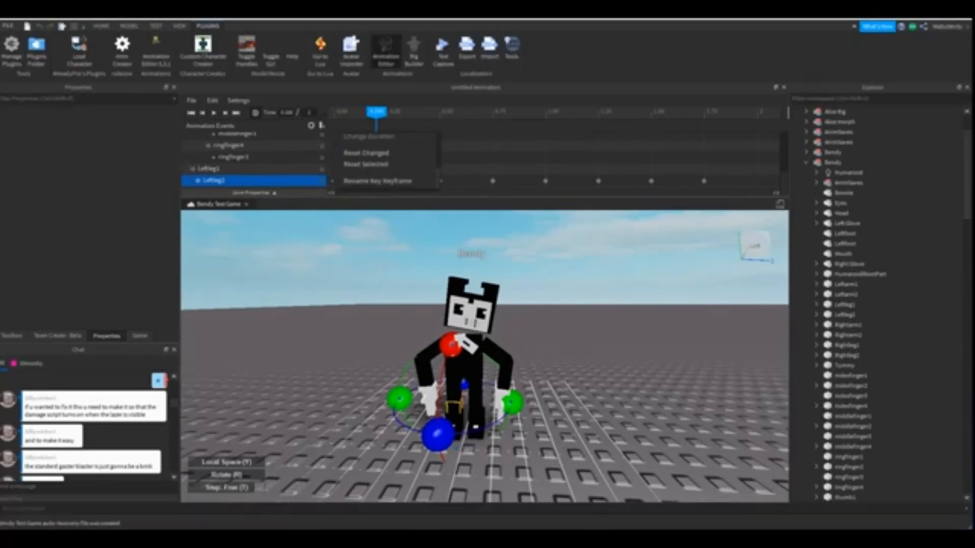
key("Escape")
key("Escape")
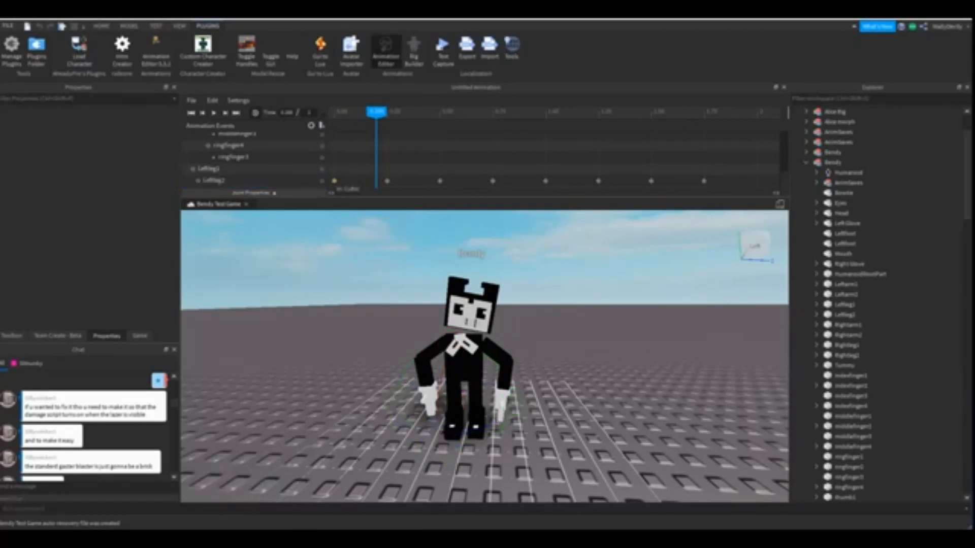
double_click(334, 181)
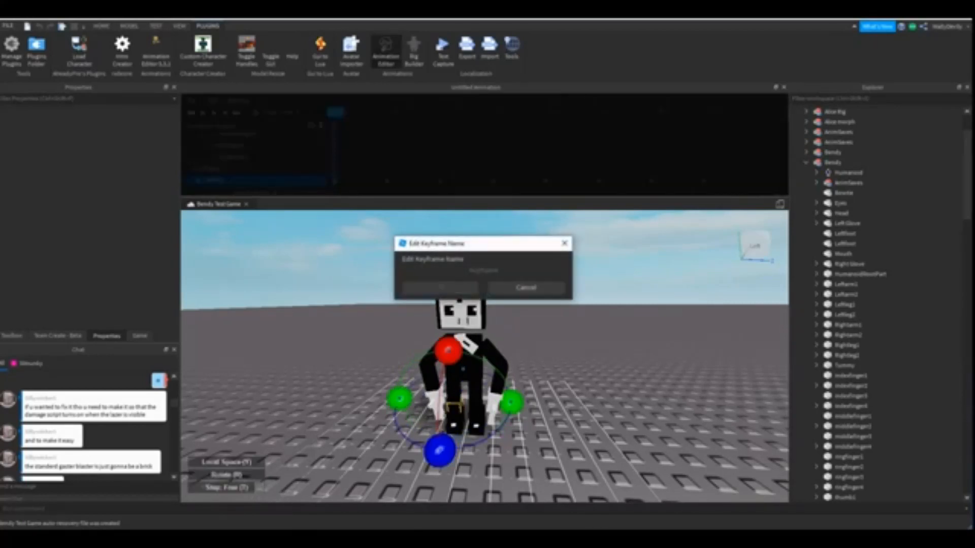
left_click(527, 288)
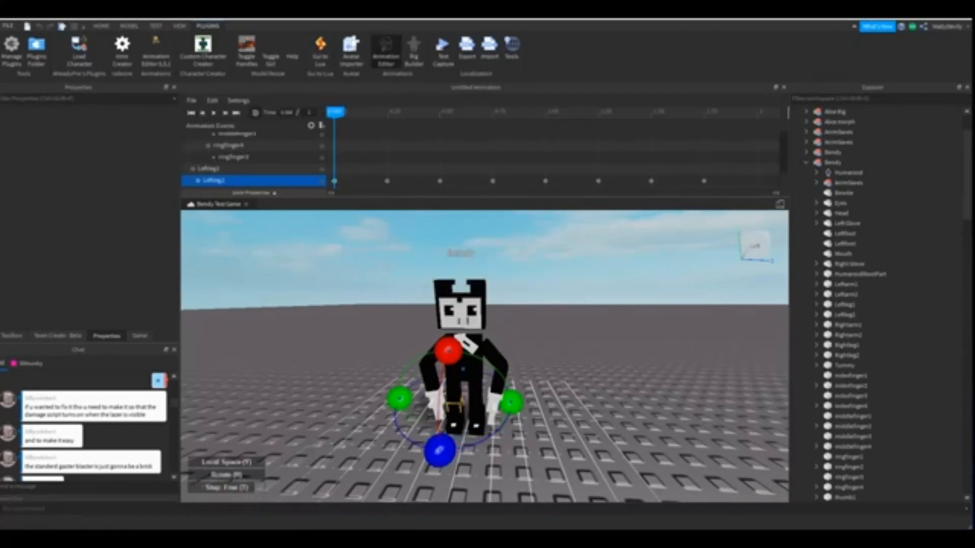
Move the playhead to 0.10 and copy the Leftleg2 keyframe at 0.00.
left_click_drag(334, 113, 355, 112)
right_click(334, 181)
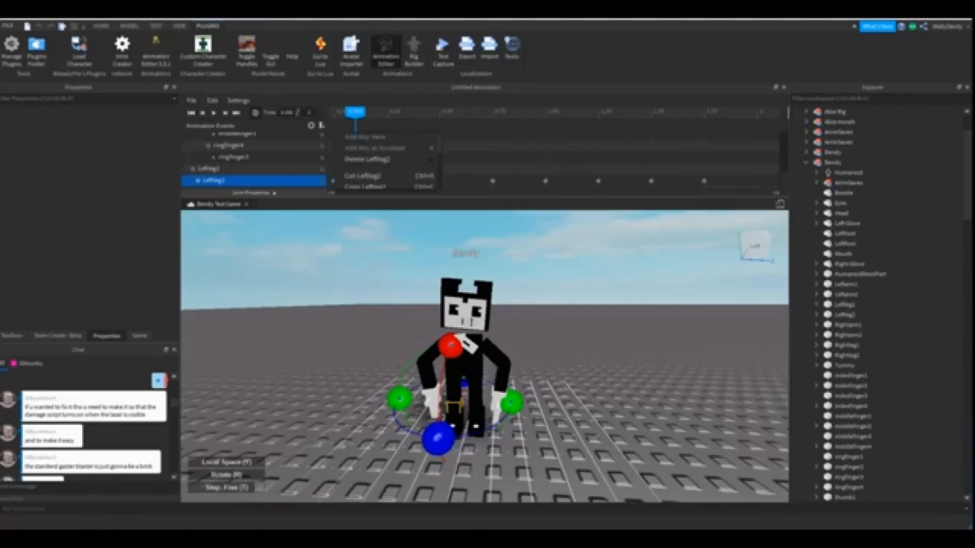
left_click(365, 186)
Select the ringfinger4 track and look through its keyframe options at 0.00.
left_click(229, 146)
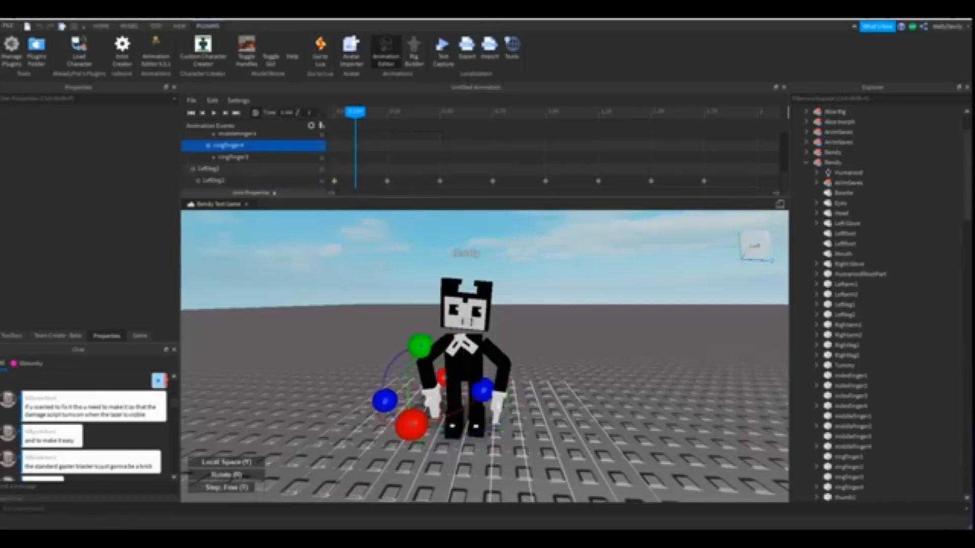
right_click(335, 145)
scroll(376, 165, "down", 1)
scroll(375, 173, "up", 1)
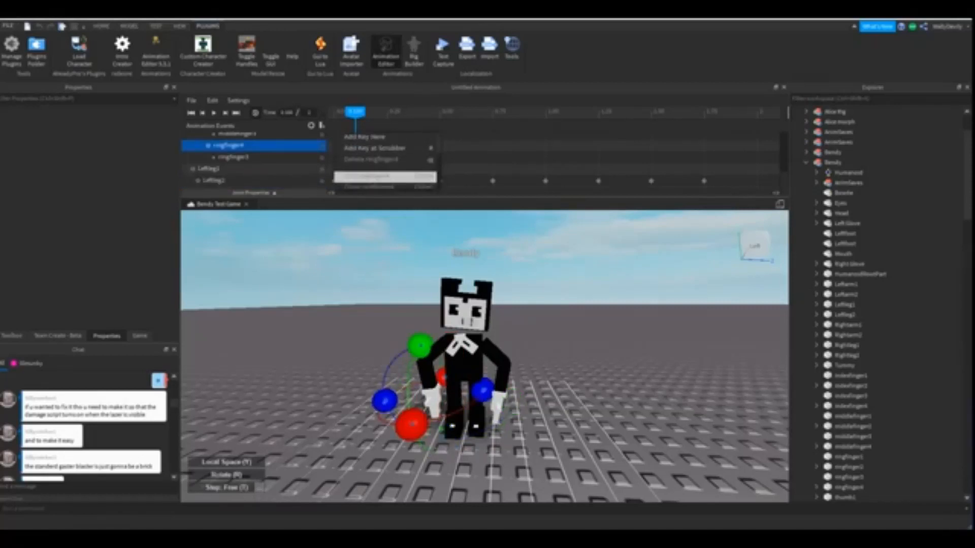
scroll(376, 173, "down", 2)
scroll(376, 162, "down", 2)
Return the playhead to 0.00 and rotate ringfinger4 slightly to key it there.
left_click(335, 112)
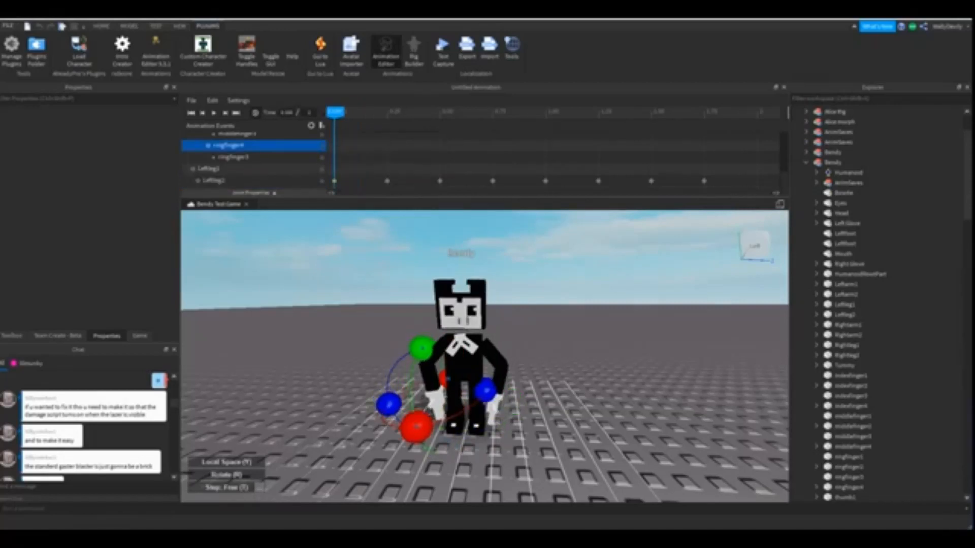
right_click_drag(508, 361, 477, 381)
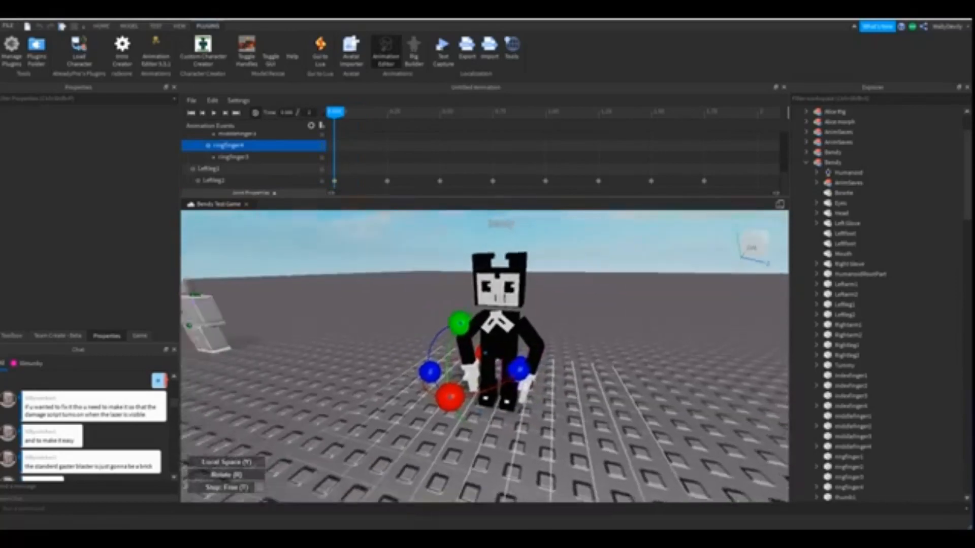
scroll(510, 356, "up", 5)
right_click_drag(512, 314, 474, 364)
scroll(474, 363, "down", 3)
left_click_drag(572, 338, 568, 349)
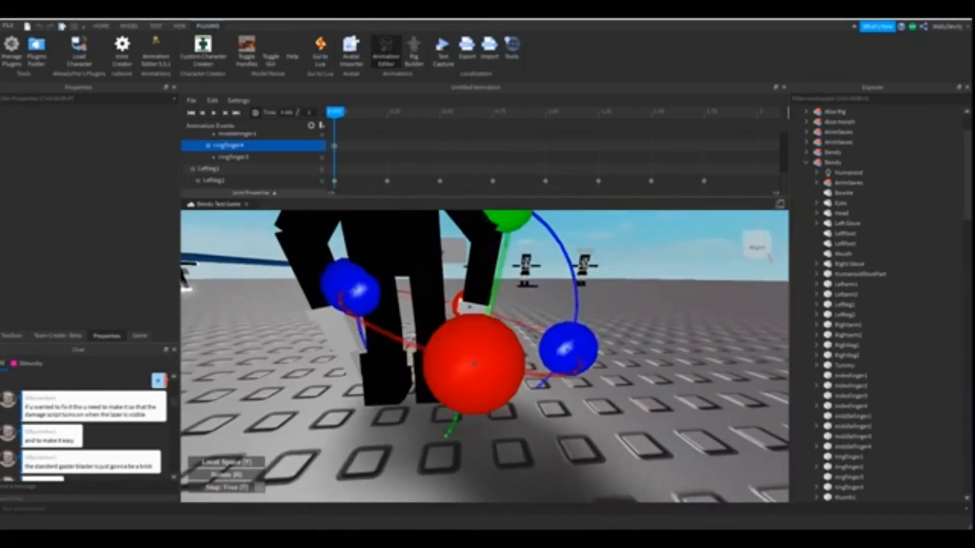
Try rotating another finger on the same hand at 0.00, and undo the rotation.
right_click_drag(409, 249, 592, 311)
scroll(457, 345, "down", 5)
scroll(483, 352, "up", 2)
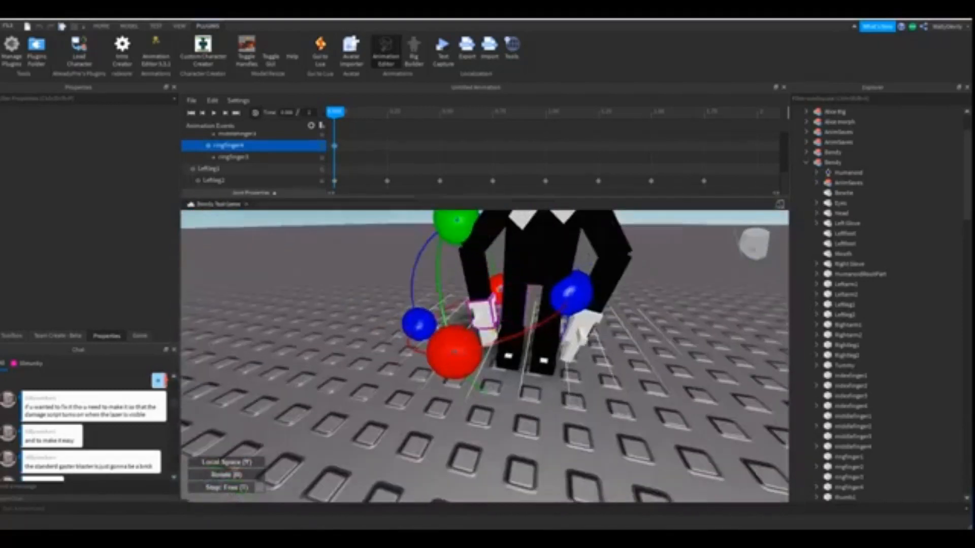
left_click(483, 333)
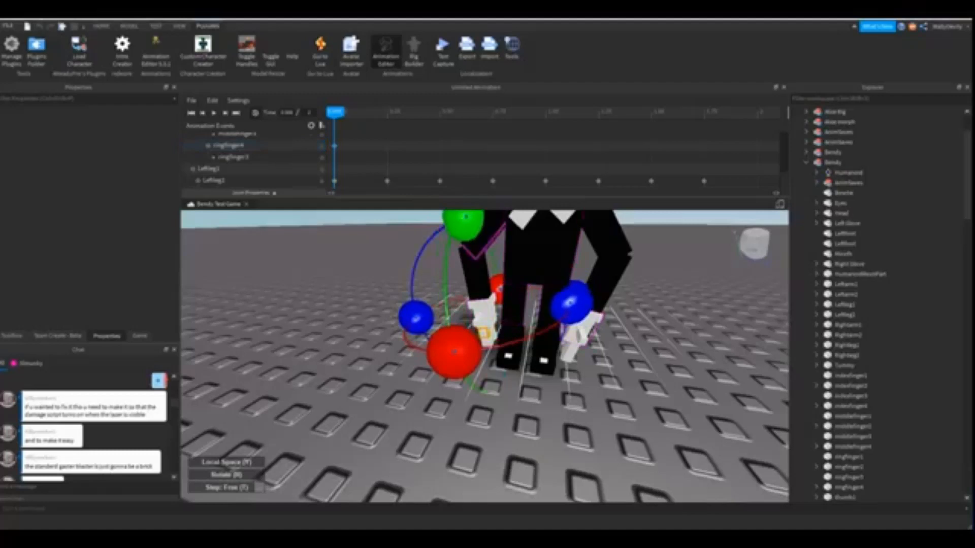
left_click_drag(571, 303, 571, 286)
scroll(538, 345, "up", 3)
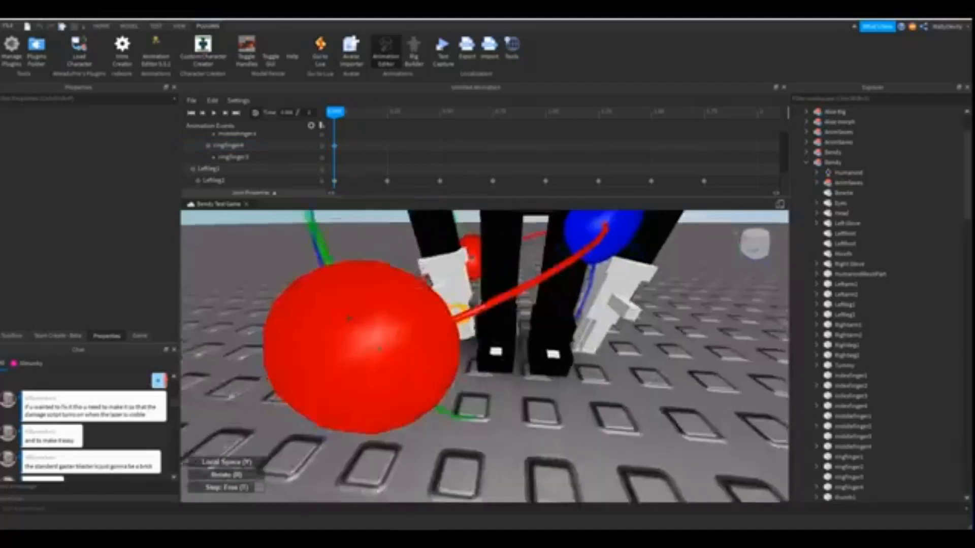
right_click_drag(629, 320, 571, 323)
key("ctrl+z")
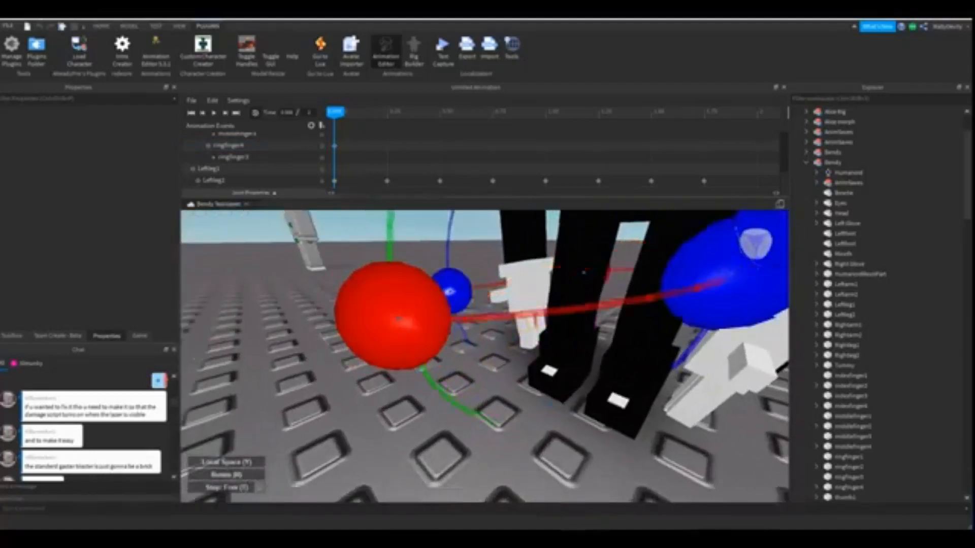
Examine the fingers of both gloved hands up close from several angles.
scroll(566, 290, "down", 4)
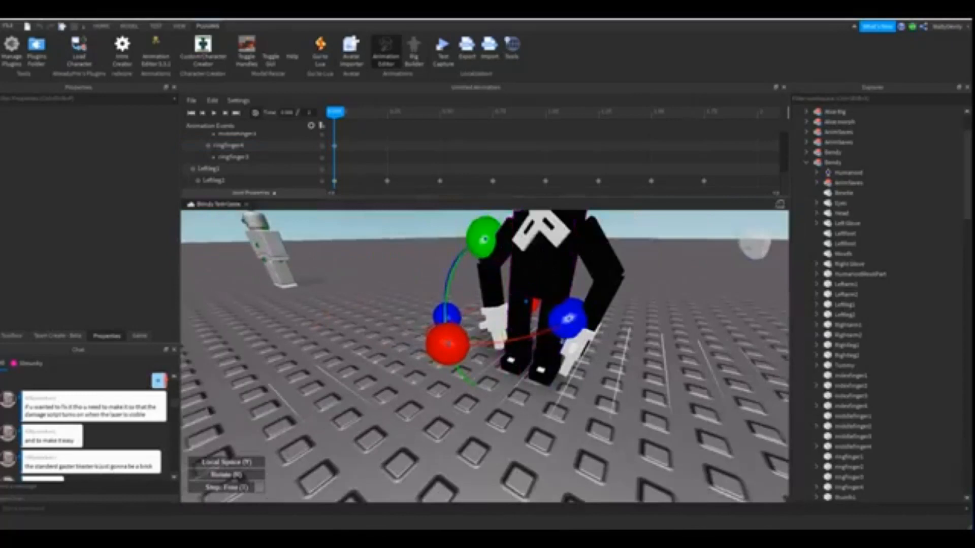
right_click_drag(569, 325, 564, 244)
right_click_drag(487, 244, 457, 300)
scroll(457, 299, "up", 2)
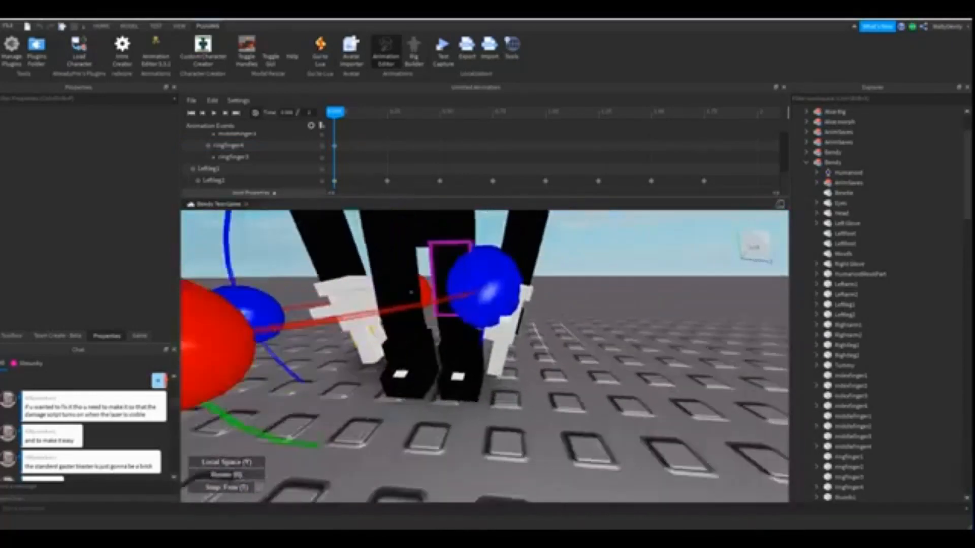
scroll(487, 307, "down", 2)
scroll(503, 312, "up", 3)
scroll(457, 267, "down", 4)
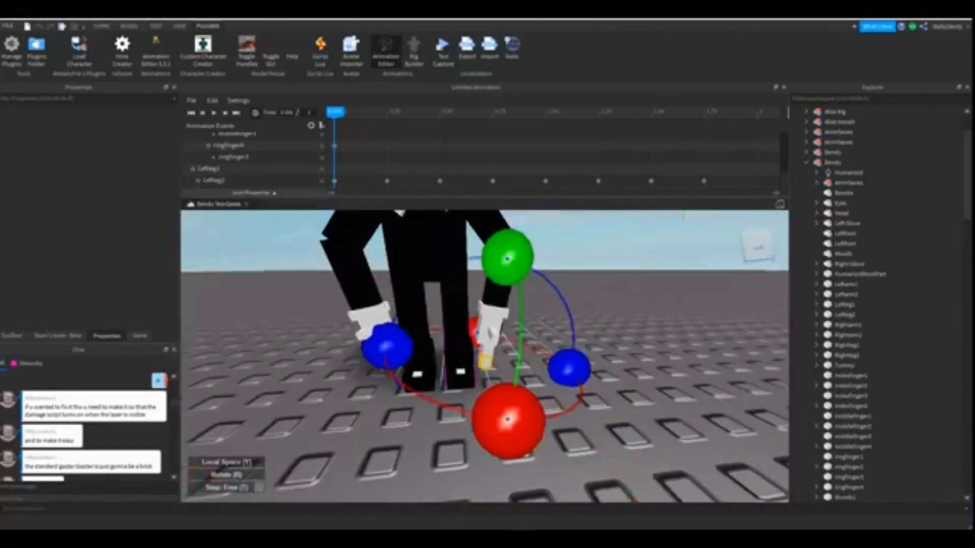
right_click_drag(460, 345, 477, 353)
scroll(426, 358, "up", 3)
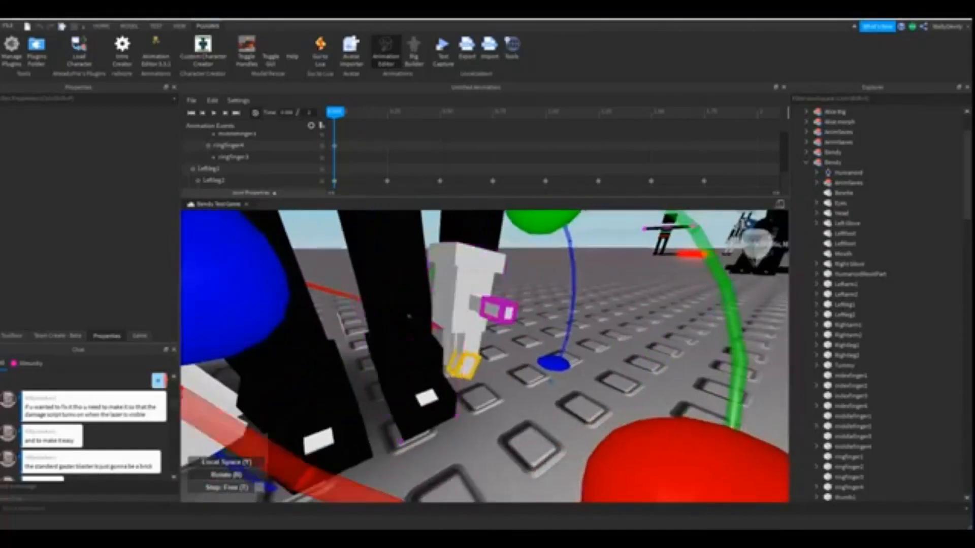
Select the thumb on the hand opposite ringfinger4 and rotate it slightly at 0.00.
left_click(501, 309)
right_click_drag(501, 309, 508, 335)
scroll(508, 285, "down", 3)
left_click_drag(574, 334, 592, 363)
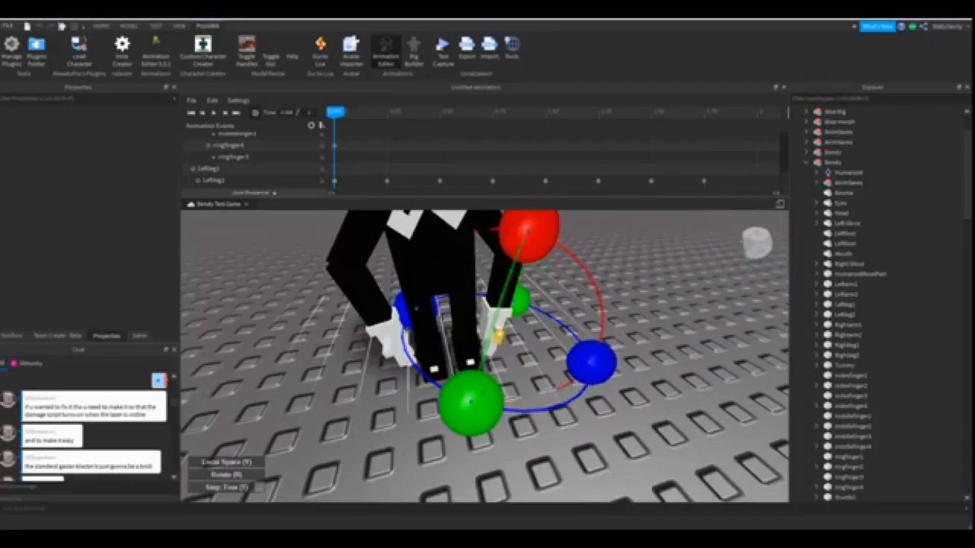
Select the head and check the rig's starting pose from the side and the front.
scroll(569, 351, "down", 4)
right_click_drag(569, 350, 551, 299)
left_click(473, 304)
scroll(472, 304, "up", 4)
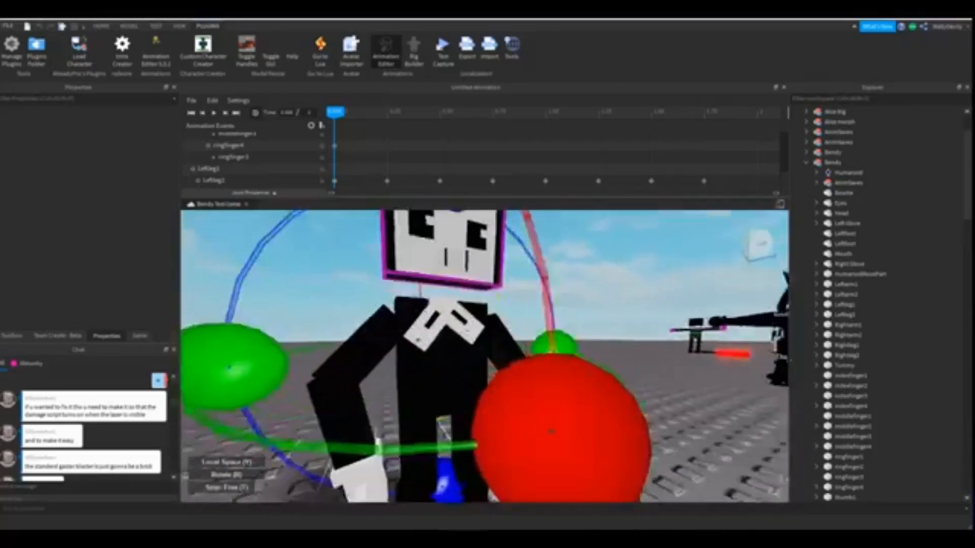
right_click_drag(472, 304, 513, 299)
scroll(472, 303, "down", 4)
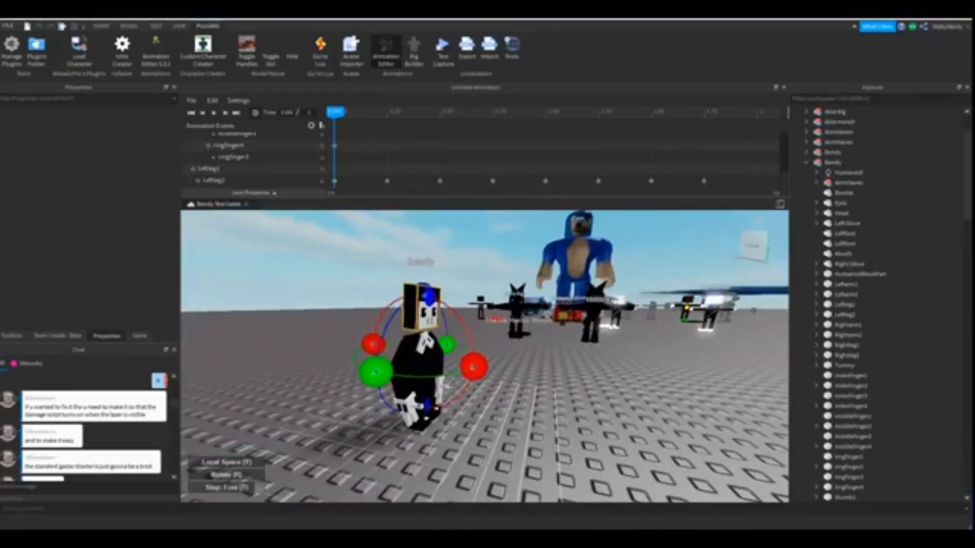
right_click_drag(446, 386, 340, 375)
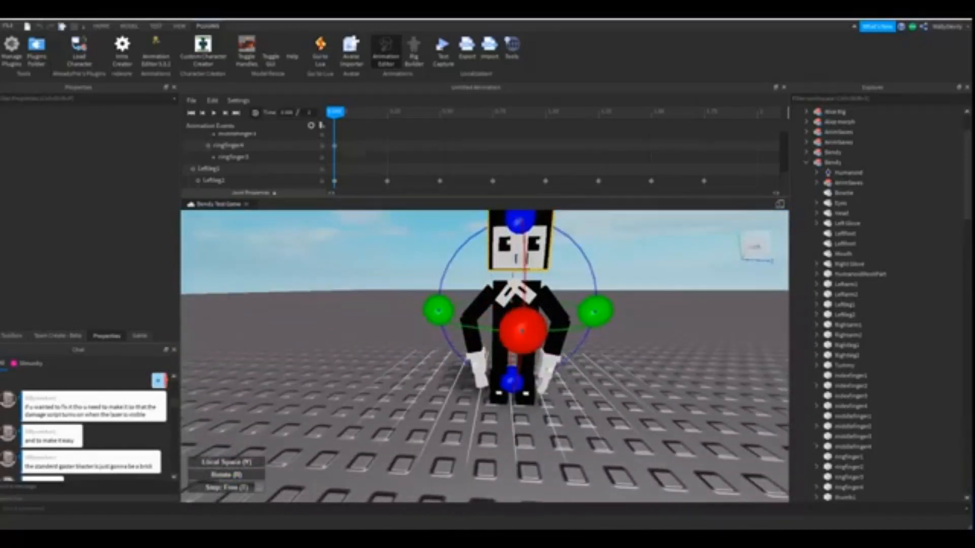
Review the ringfinger4 keyframe's options, check the pose at 0.25, and compare the starting ringfinger4 and Leftleg2 keyframes.
right_click(334, 146)
scroll(373, 167, "up", 4)
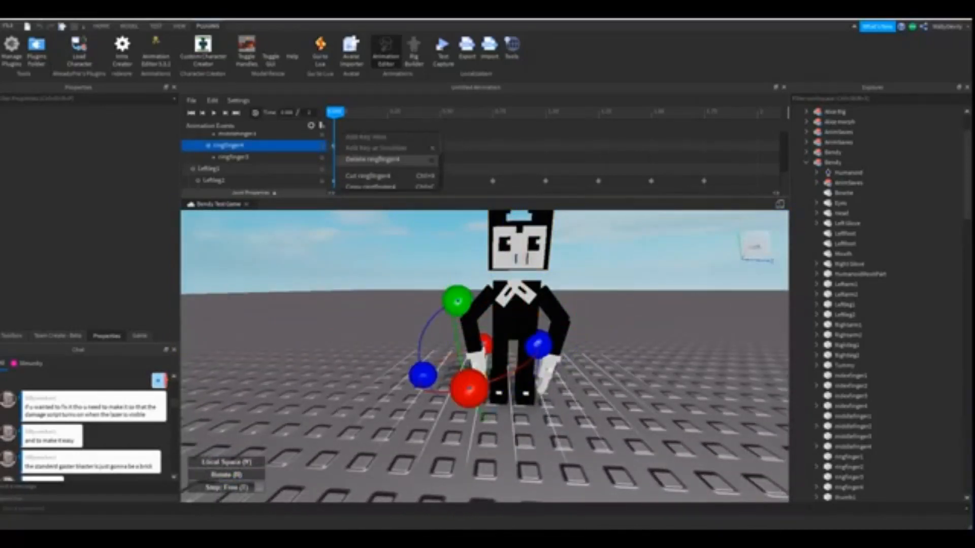
left_click(387, 113)
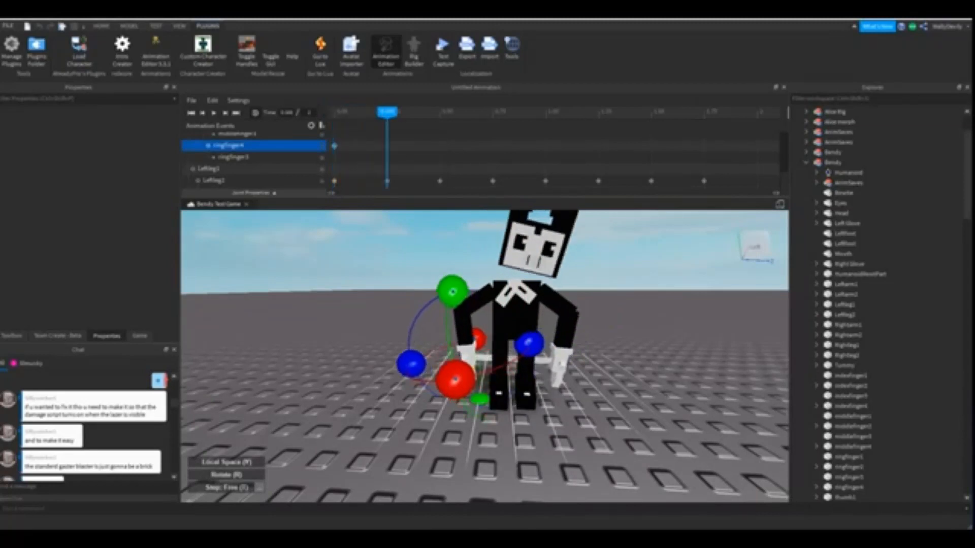
left_click(334, 181)
left_click(334, 146)
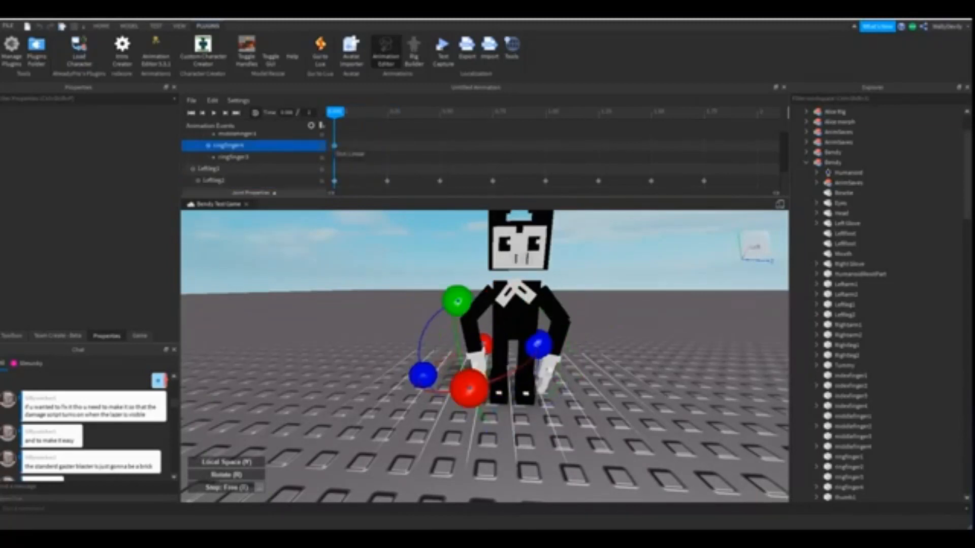
left_click(334, 180)
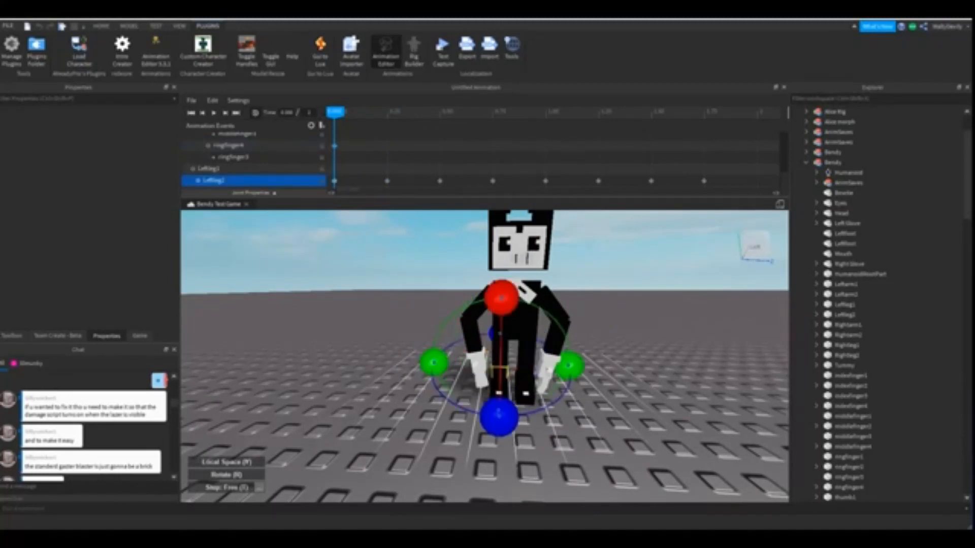
left_click(334, 146)
left_click(334, 145)
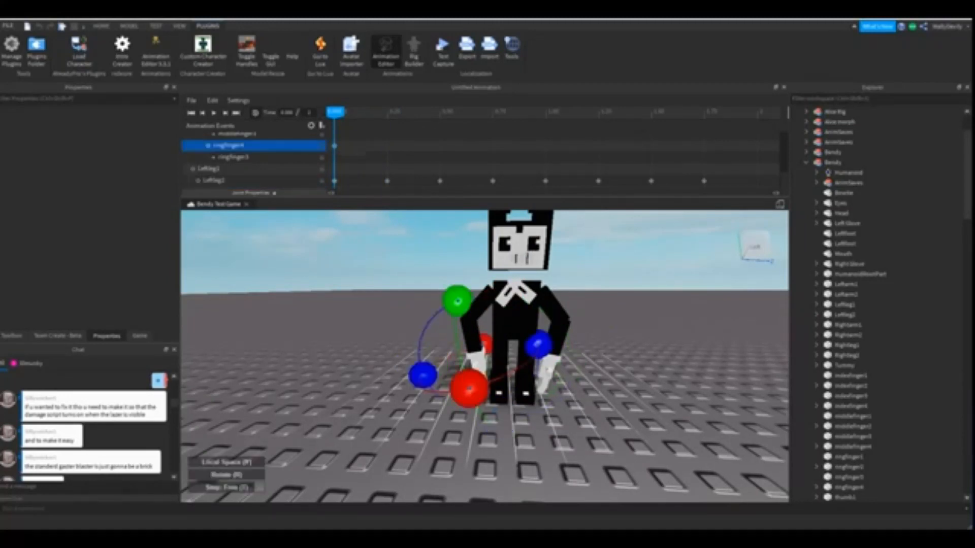
Select the ringfinger3 track, preview the pose at 0.25, and recheck the ringfinger4 and Leftleg2 keyframes at 0.00.
left_click(234, 157)
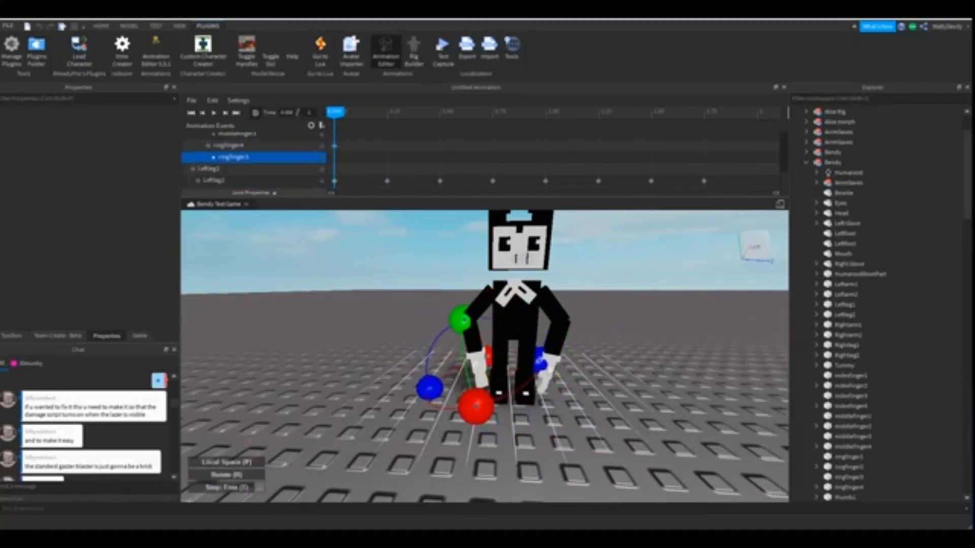
left_click(387, 112)
left_click(334, 146)
left_click(334, 181)
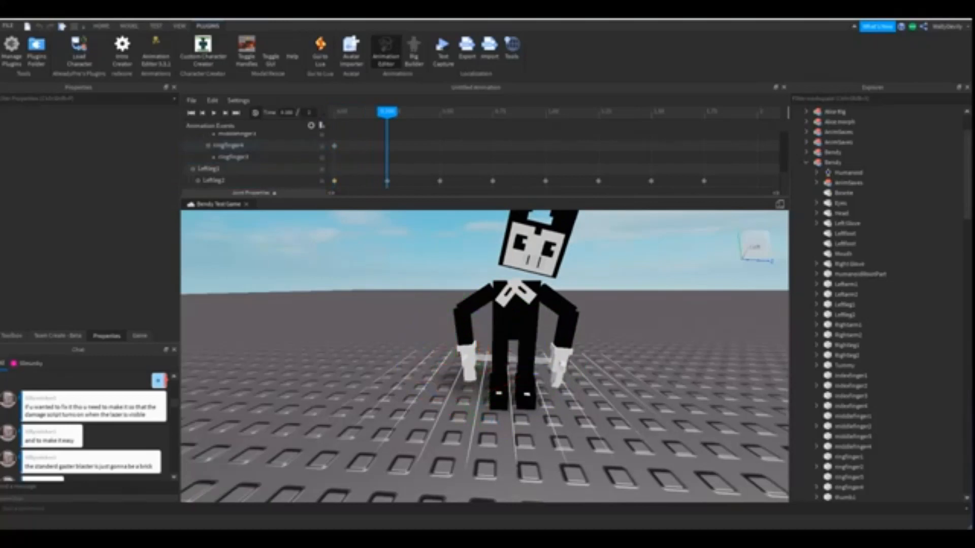
left_click(334, 145)
left_click(334, 181)
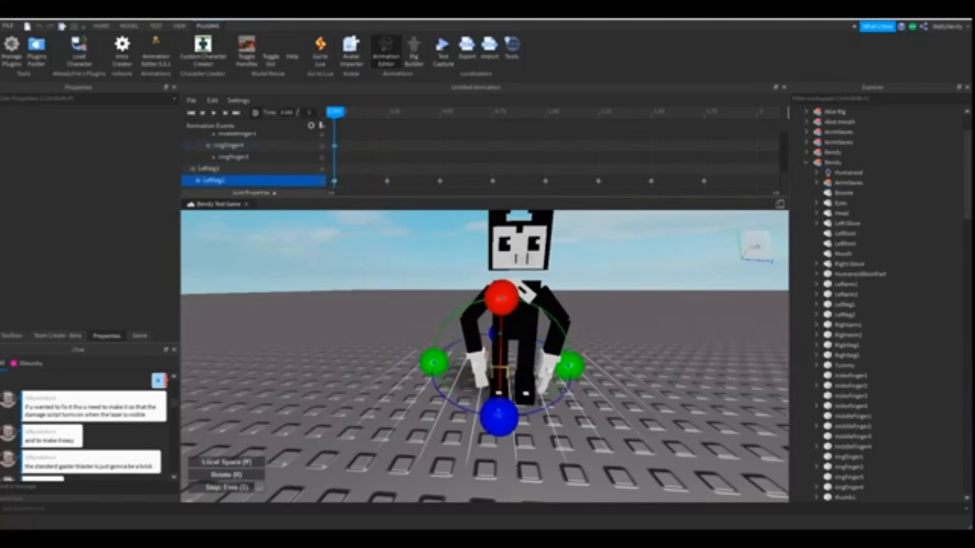
Look through the easing, reset and rename options of the ringfinger4 keyframe at 0.00.
left_click(334, 146)
right_click(335, 146)
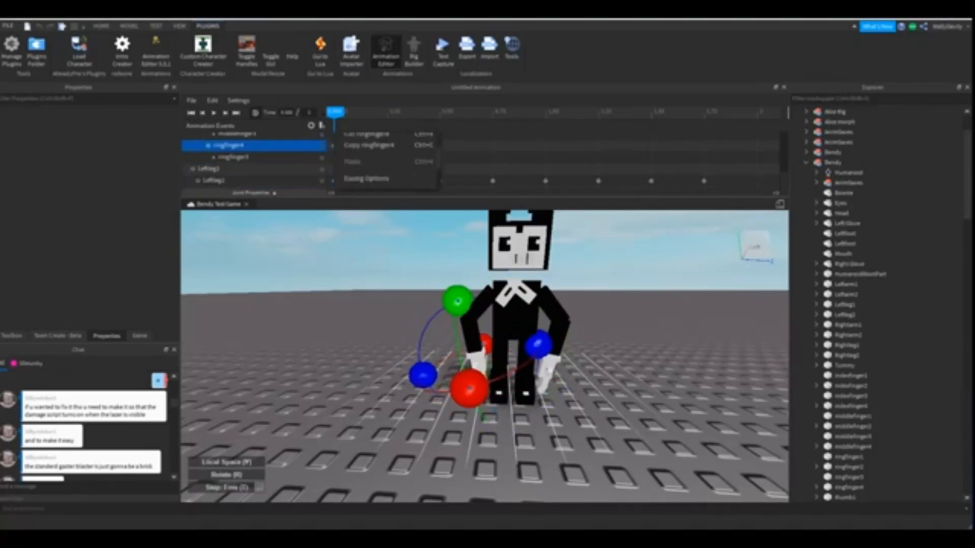
scroll(386, 158, "down", 3)
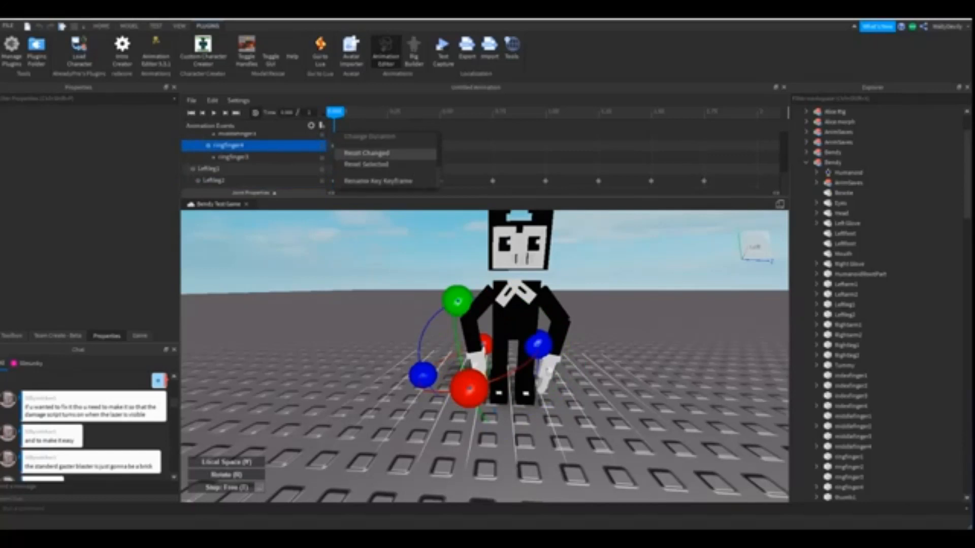
left_click(334, 146)
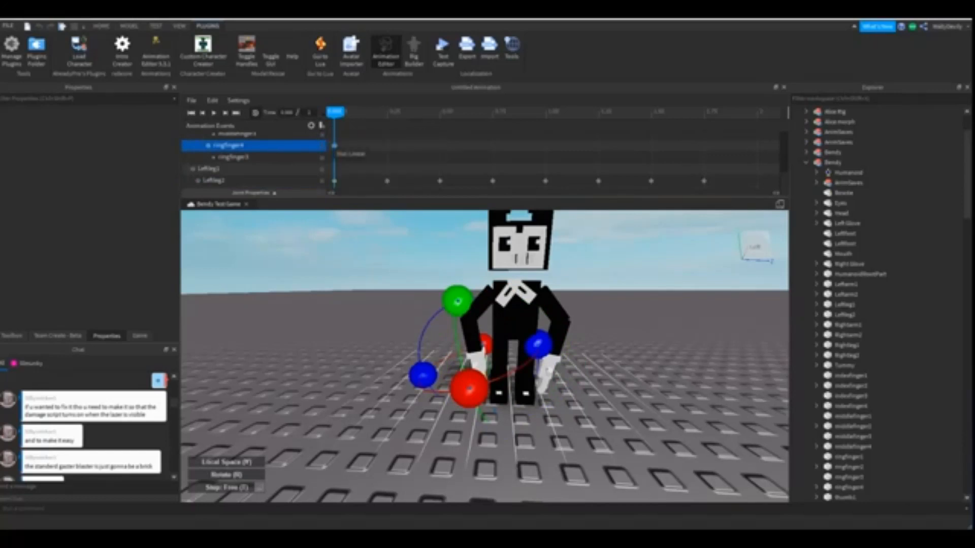
Scrub along the timeline and examine the options of the Leftleg2 keyframe at 0.00.
left_click_drag(335, 112, 449, 111)
left_click(334, 181)
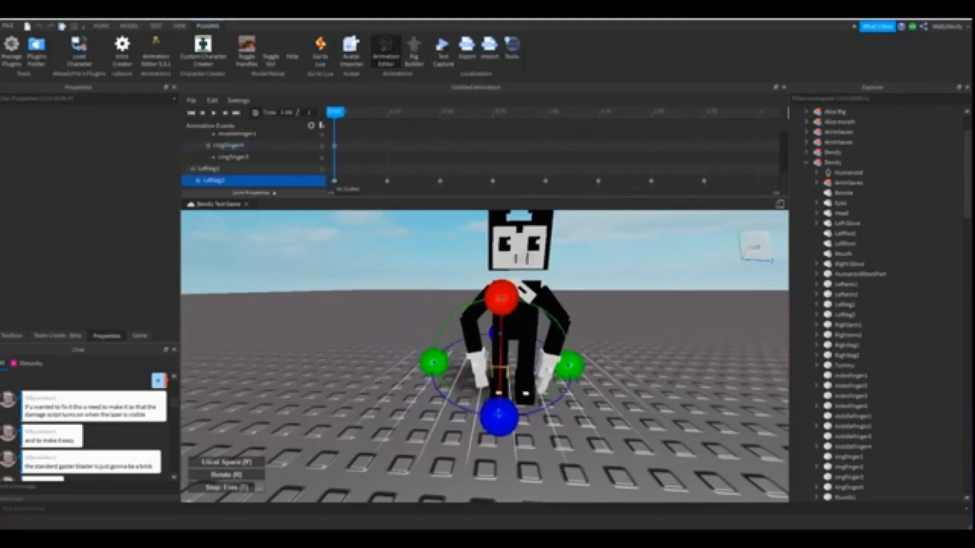
right_click(334, 181)
scroll(356, 164, "up", 5)
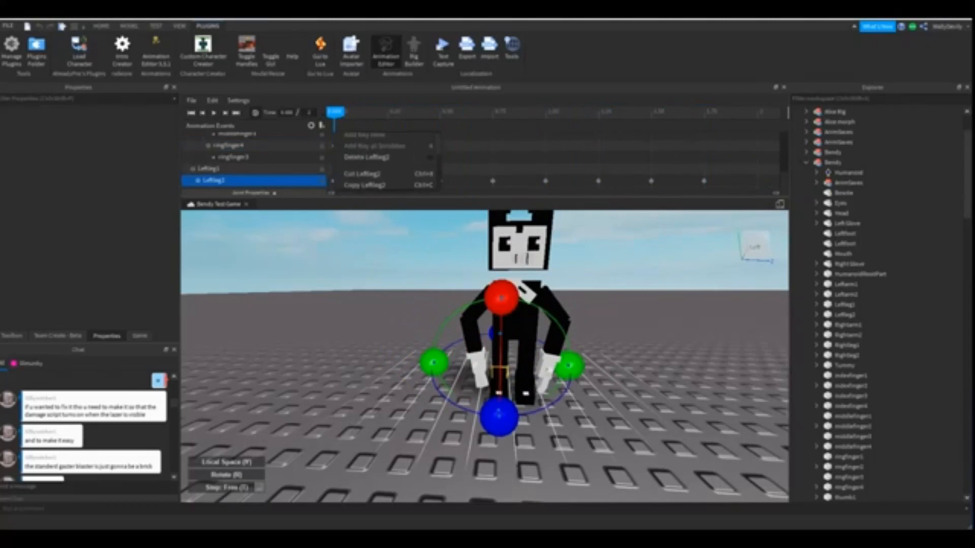
mouse_move(335, 112)
left_mouse_down()
mouse_move(366, 112)
mouse_move(335, 112)
left_mouse_up()
Examine the rig's legs, hands and face up close at the 0.00 mark.
right_click_drag(485, 355, 447, 351)
key("w")
key("s")
key("w")
right_click_drag(565, 318, 591, 325)
key("a")
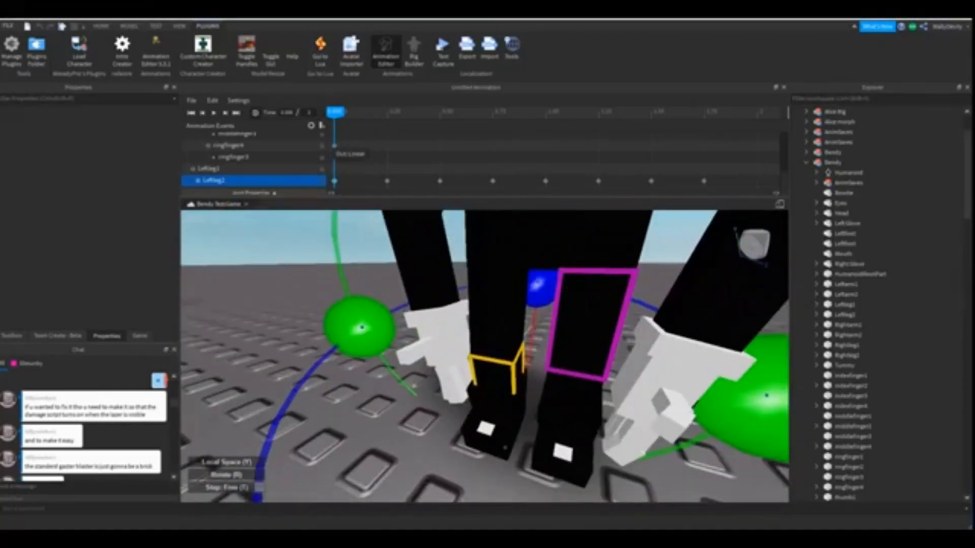
key("s")
right_click_drag(506, 448, 469, 430)
key("w")
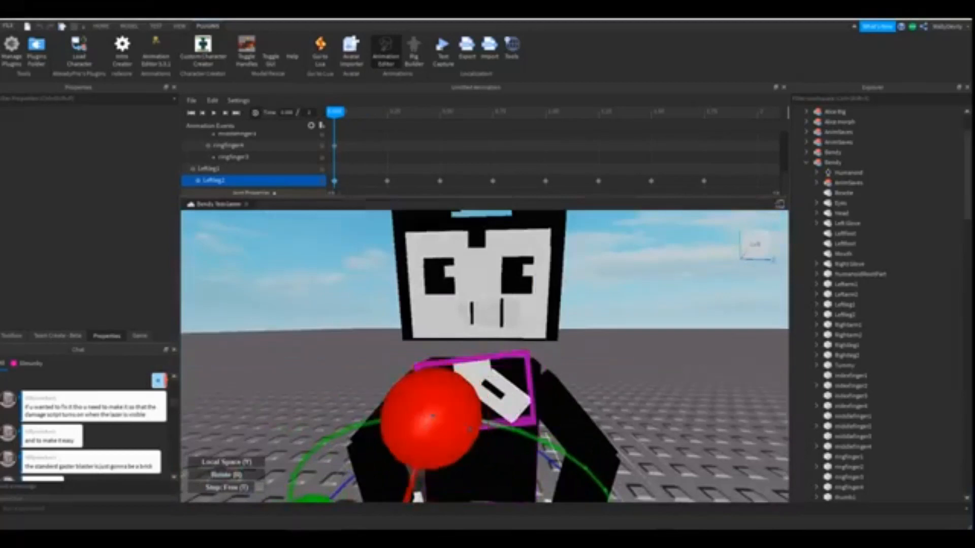
Select the torso and try to rotate it slightly at 0.00.
left_click(482, 411)
scroll(483, 386, "down", 4)
left_click_drag(471, 311, 490, 314)
Rotate each of the Bendy rig's two forearms slightly at 0.00.
scroll(511, 325, "up", 4)
mouse_move(495, 314)
right_mouse_down()
mouse_move(510, 325)
mouse_move(508, 307)
right_mouse_up()
left_click(518, 318)
scroll(516, 317, "down", 4)
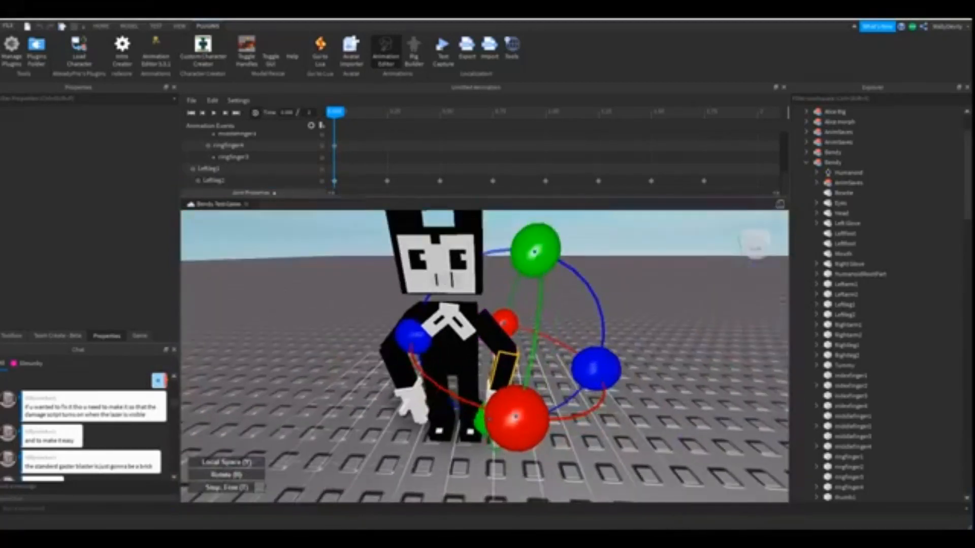
left_click_drag(595, 369, 592, 374)
left_click(398, 368)
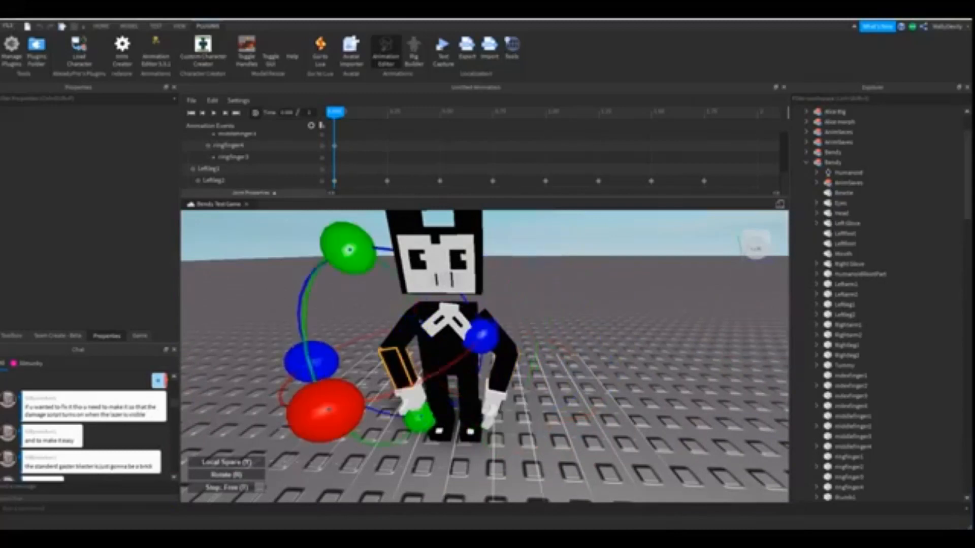
left_click_drag(312, 361, 305, 347)
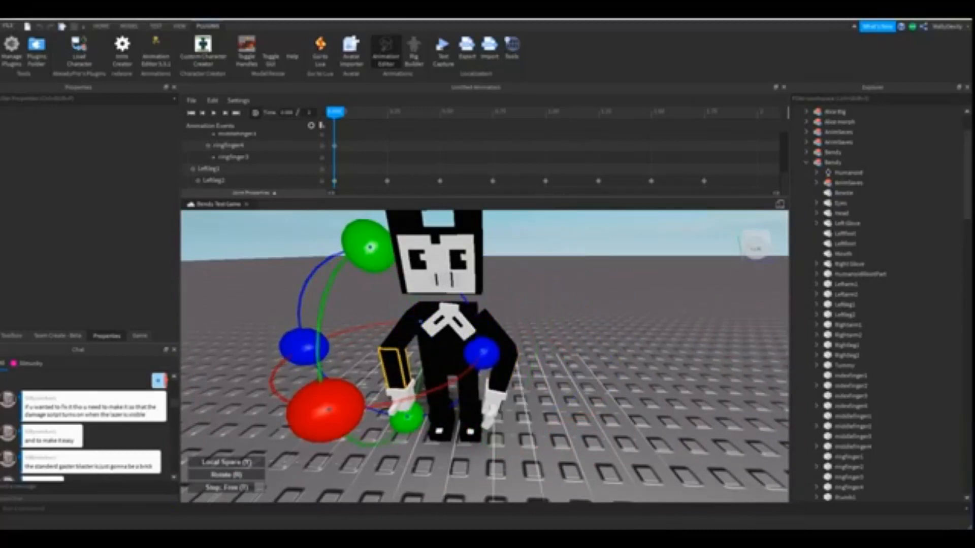
Look over the animation's file options, the joint tracks and the whole Bendy rig from a distance and from the front.
left_click(192, 101)
mouse_move(213, 101)
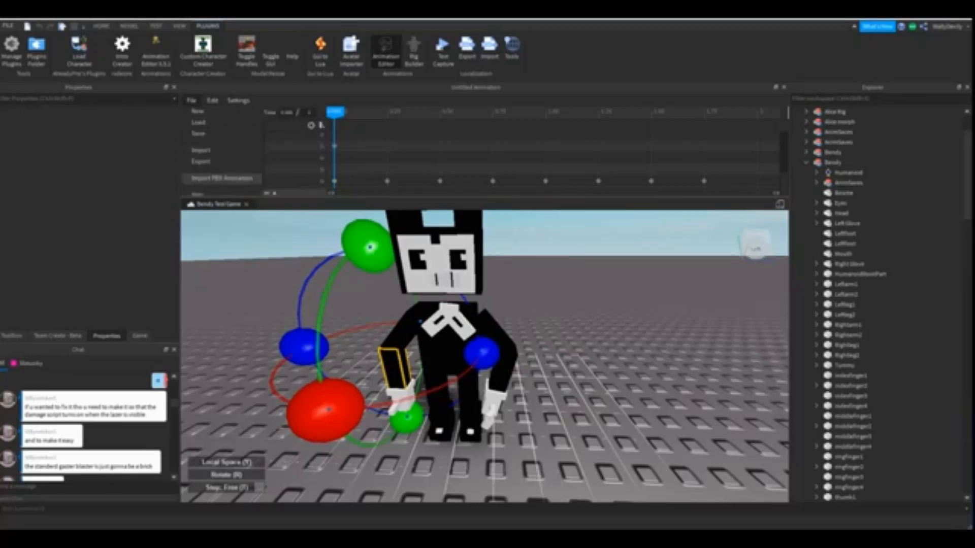
scroll(222, 179, "down", 1)
scroll(222, 220, "up", 2)
scroll(222, 179, "down", 1)
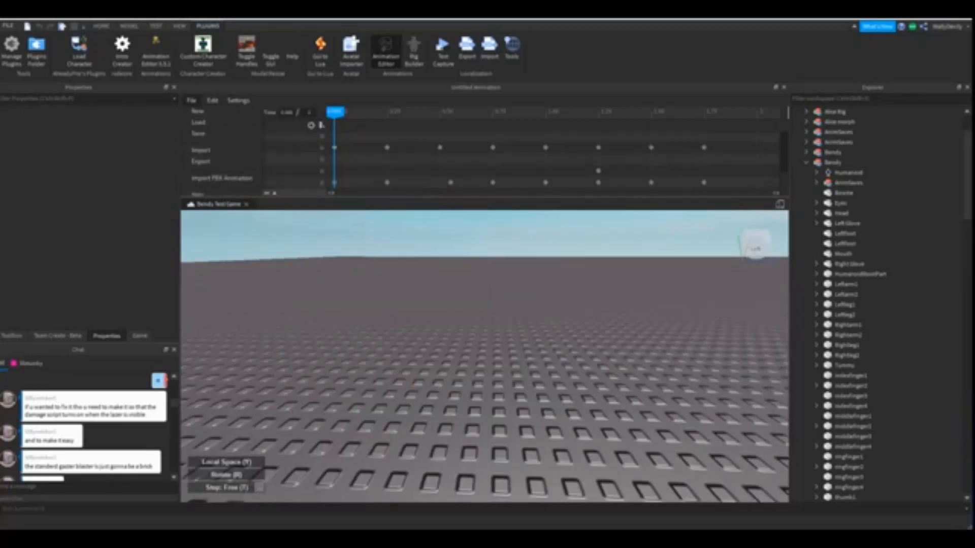
mouse_move(485, 355)
right_mouse_down()
mouse_move(470, 358)
mouse_move(584, 401)
mouse_move(485, 355)
right_mouse_up()
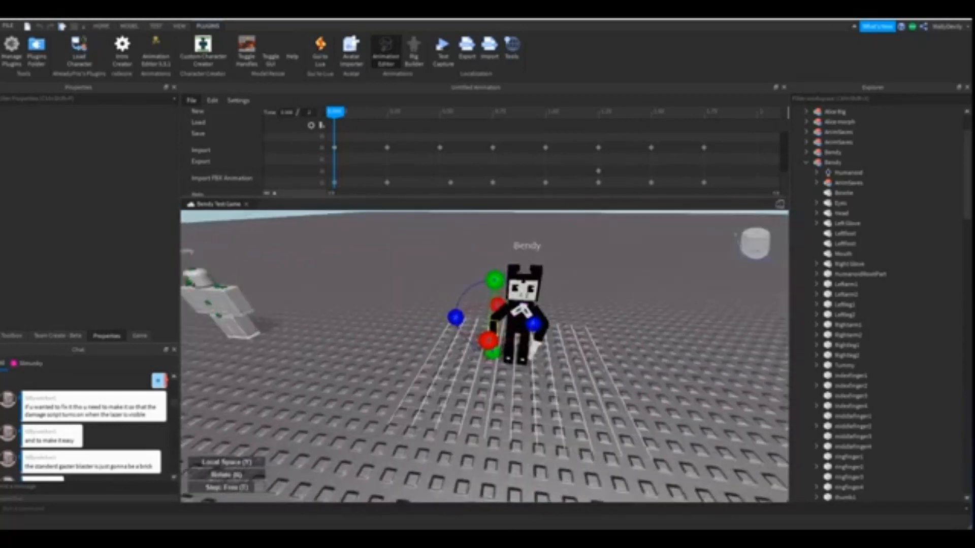
scroll(485, 356, "up", 2)
scroll(485, 356, "down", 2)
scroll(508, 158, "up", 5)
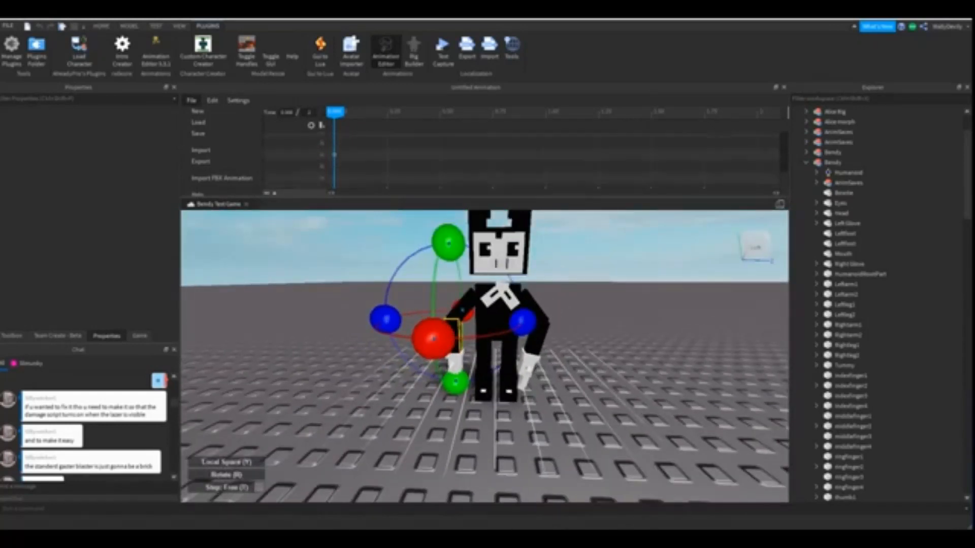
scroll(508, 158, "up", 5)
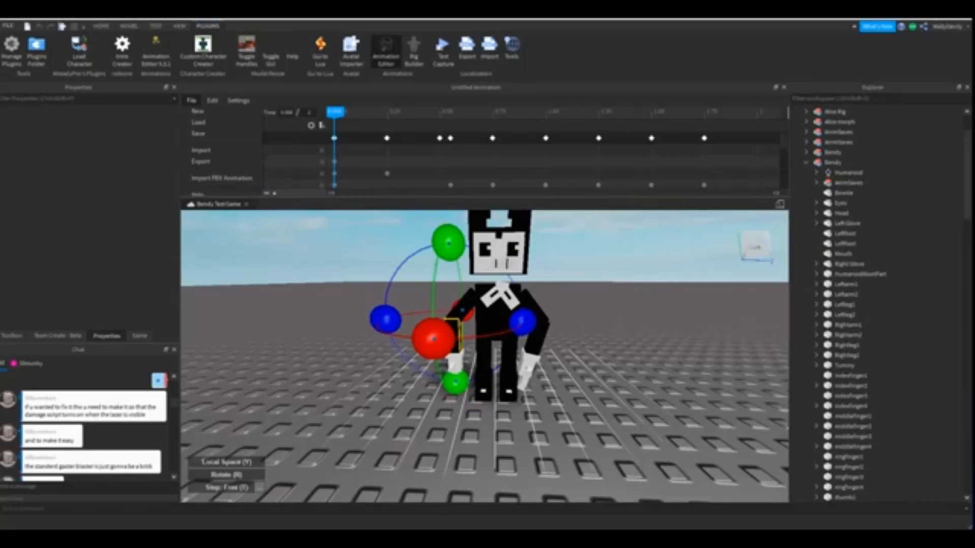
Compare the rig's poses at 0.00, 0.10 and 0.25 and look over the Rightarm1 track's keyframes.
left_click(387, 112)
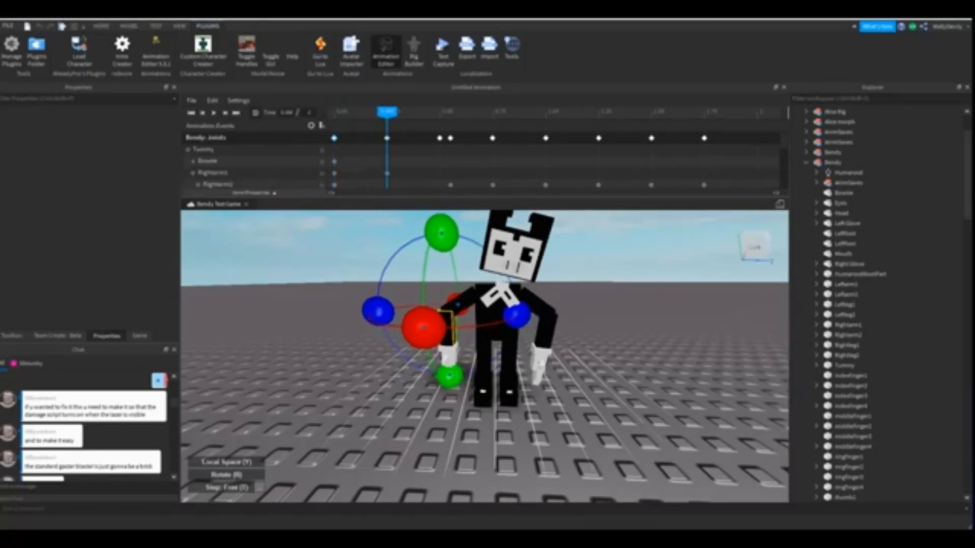
left_click(334, 162)
left_click(213, 173)
scroll(228, 168, "down", 8)
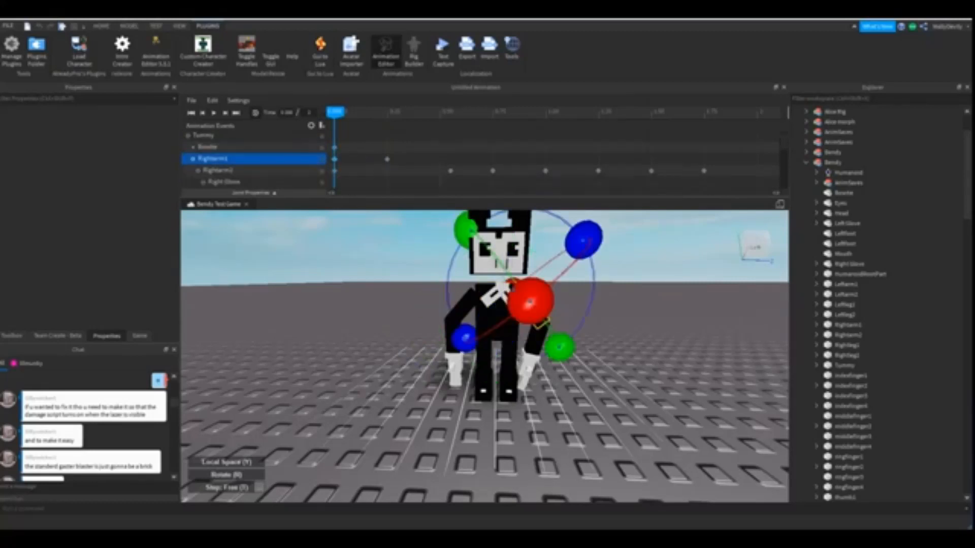
scroll(228, 162, "up", 8)
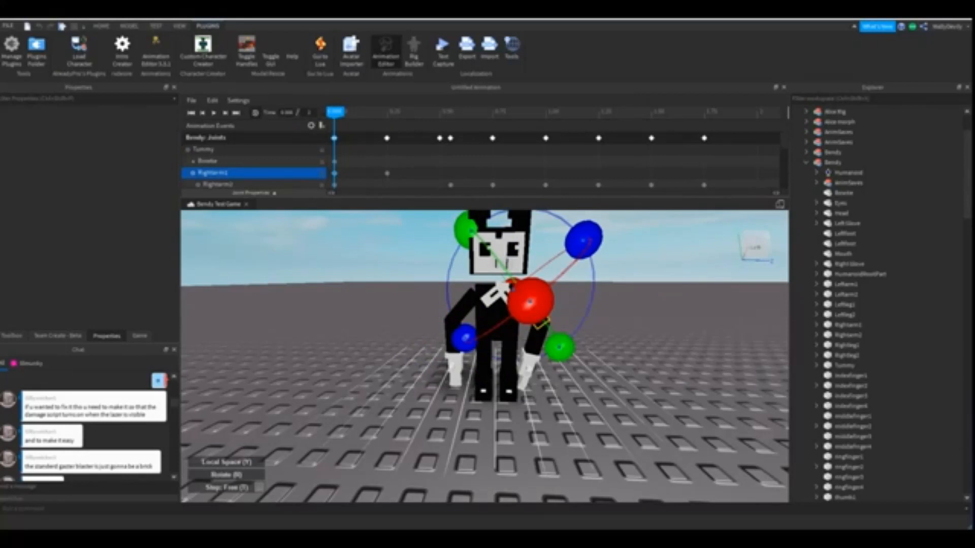
left_click(355, 112)
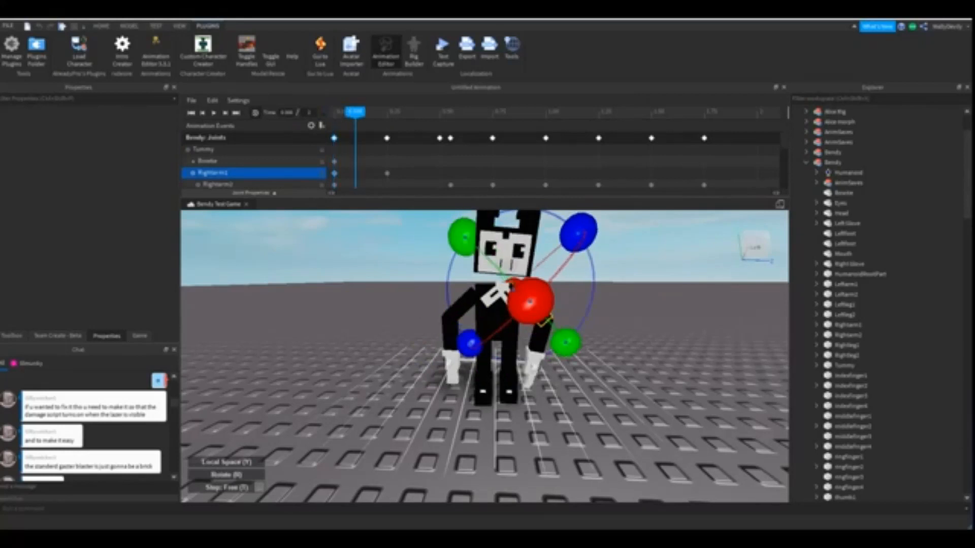
Copy the keyframe of all Bendy joints at 0.00 and paste it at the 2.00 mark.
right_click(334, 137)
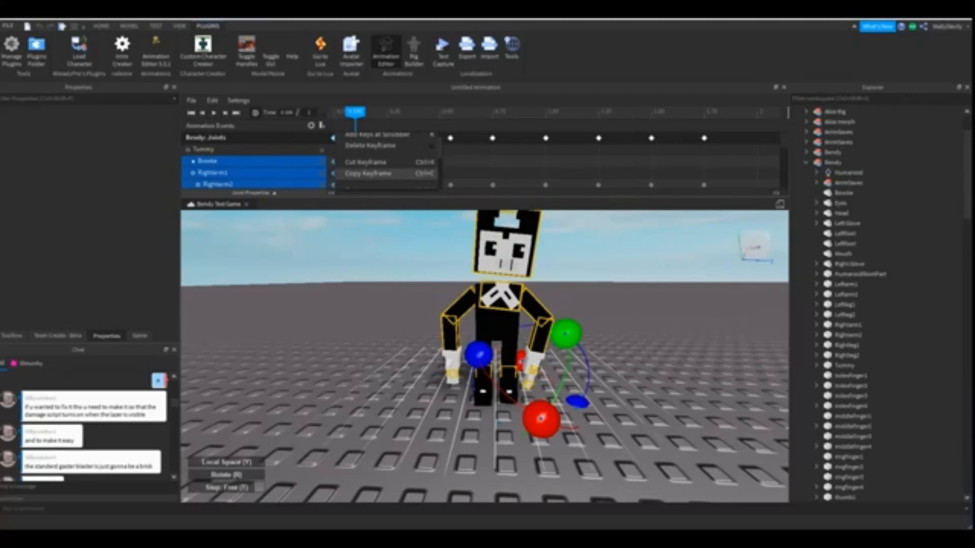
left_click(368, 173)
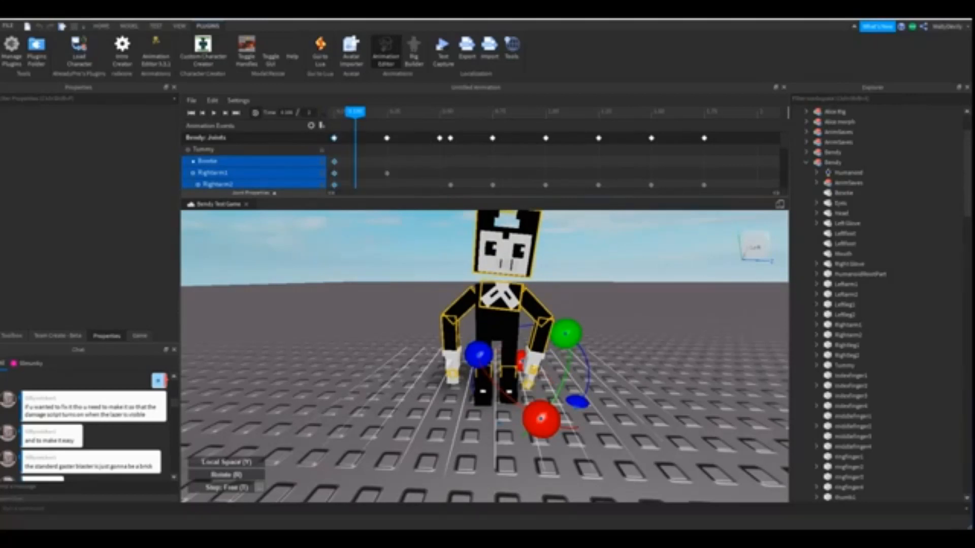
right_click(704, 138)
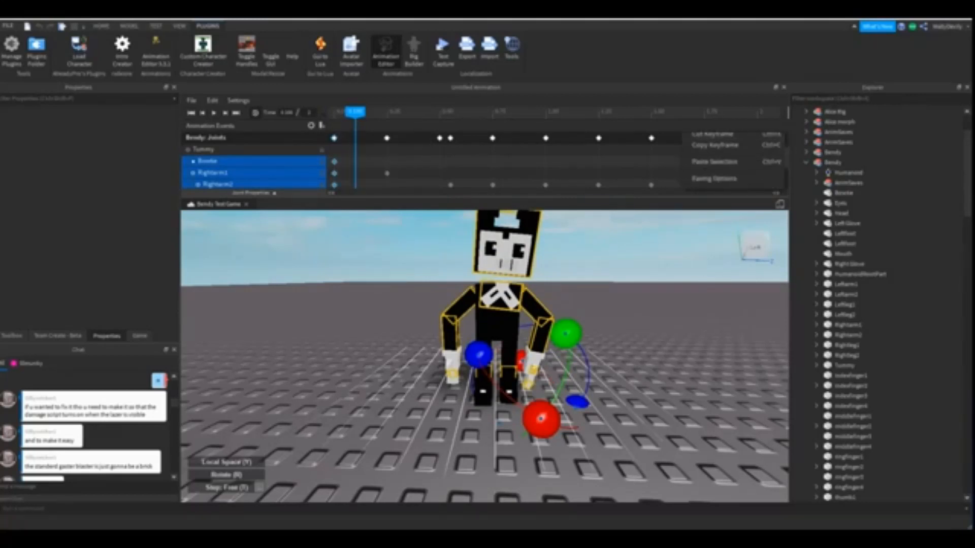
left_click(715, 162)
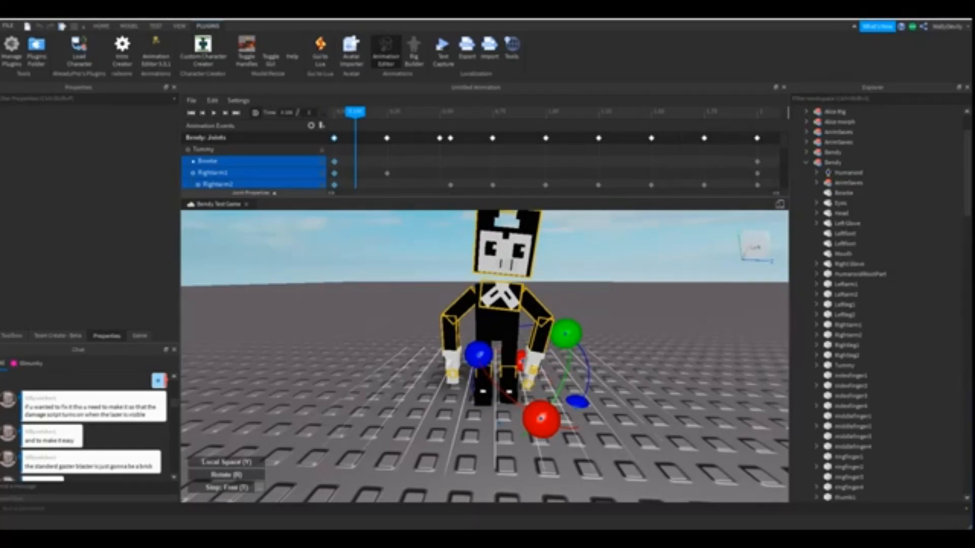
Play the animation from the start to check its motion, and return to 0.00.
left_click_drag(356, 112, 334, 113)
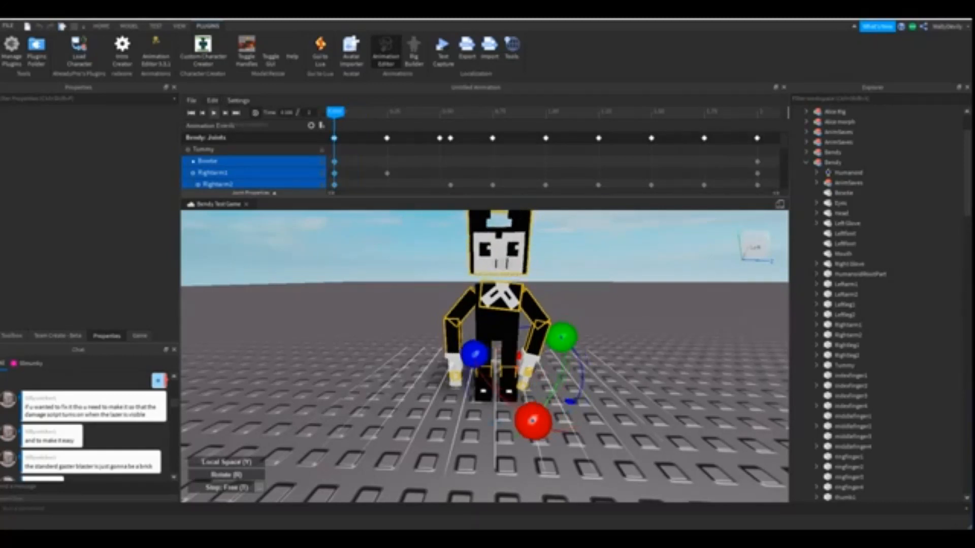
left_click(214, 113)
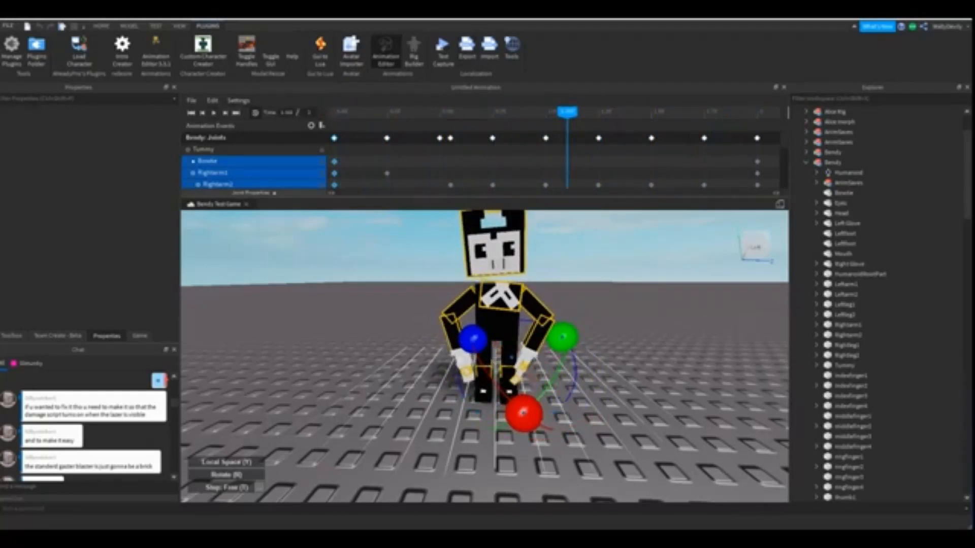
left_click_drag(567, 112, 334, 112)
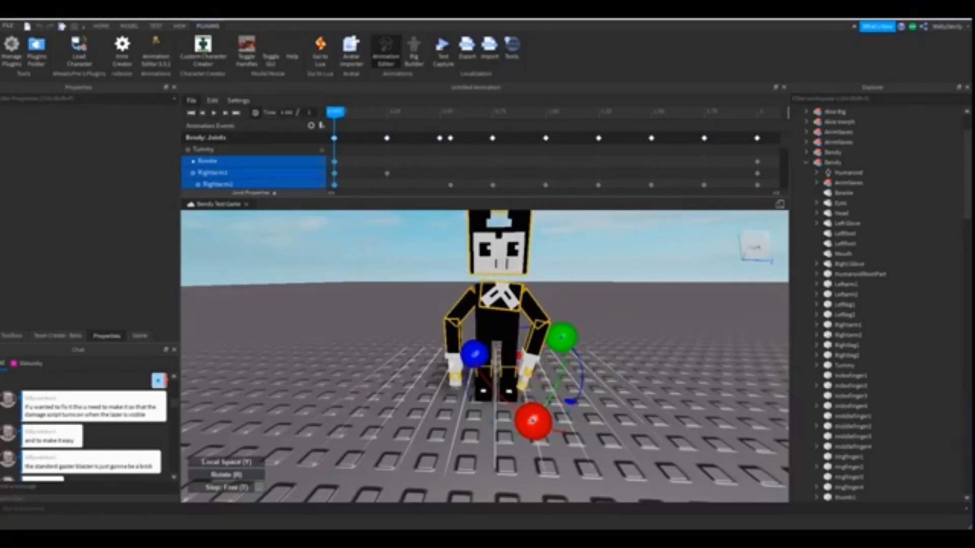
Save the animation under the name Idle.
left_click(192, 100)
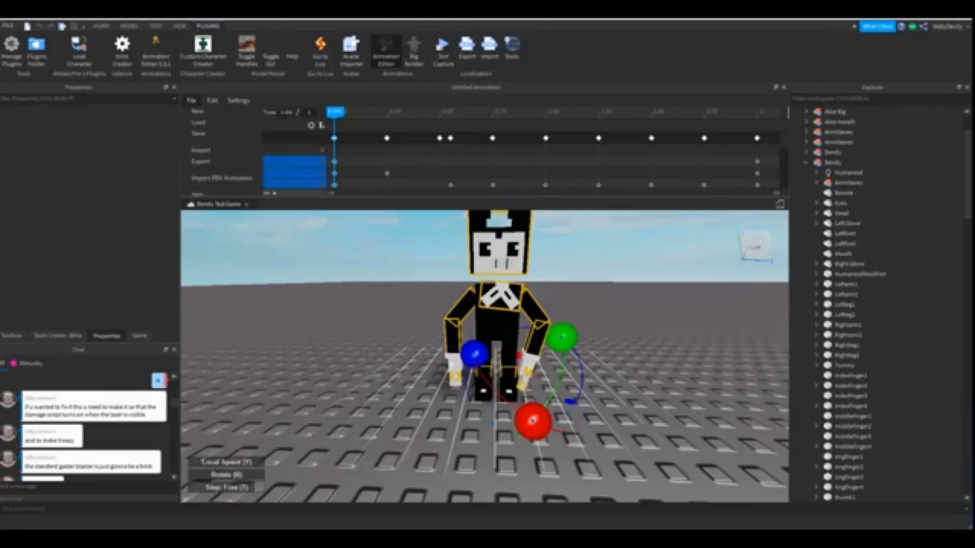
left_click(198, 134)
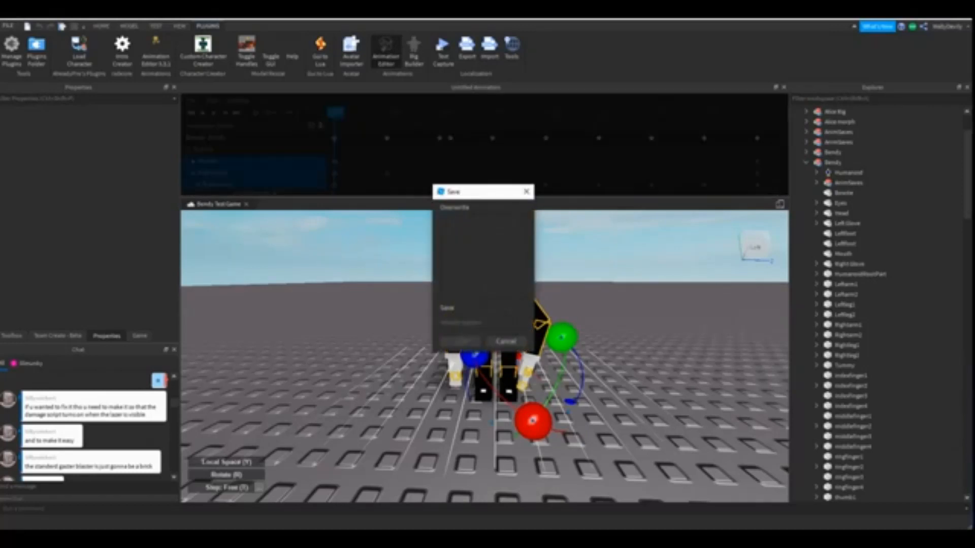
type("le")
key("Return")
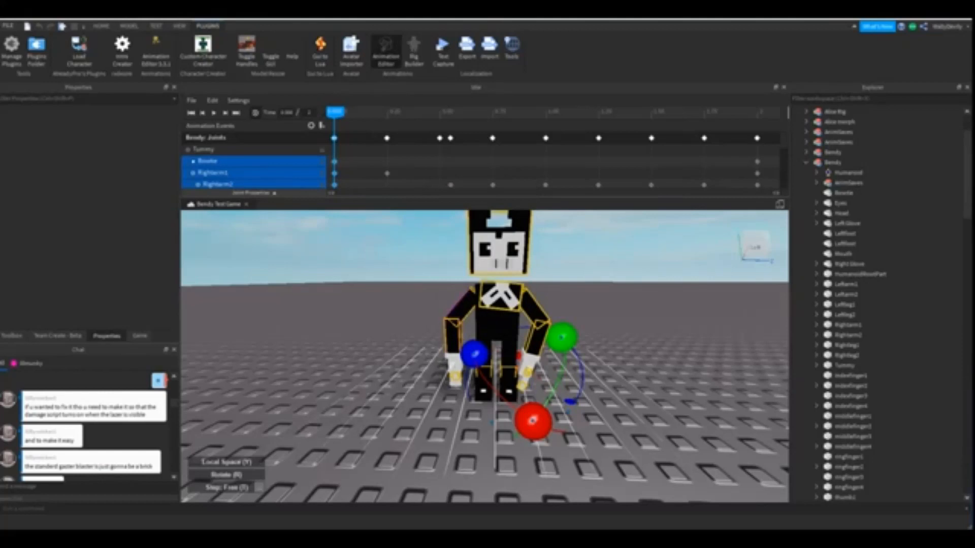
Look at the animation's file options, dismiss them and close the Animation Editor.
left_click(192, 100)
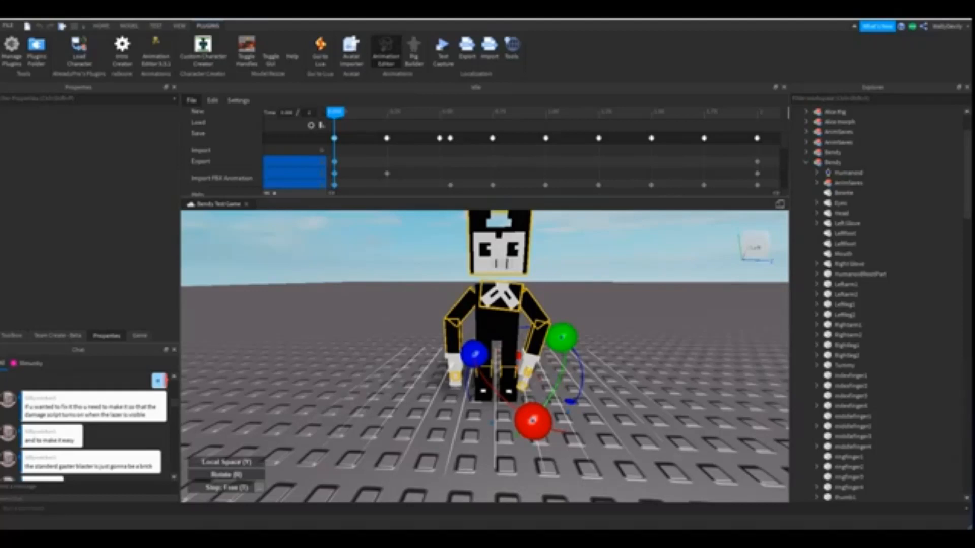
left_click(571, 300)
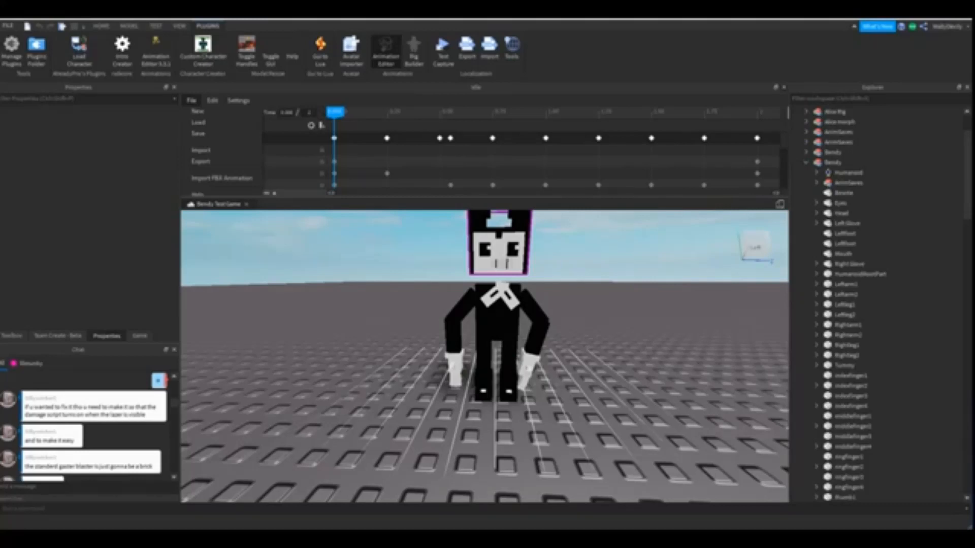
left_click(784, 88)
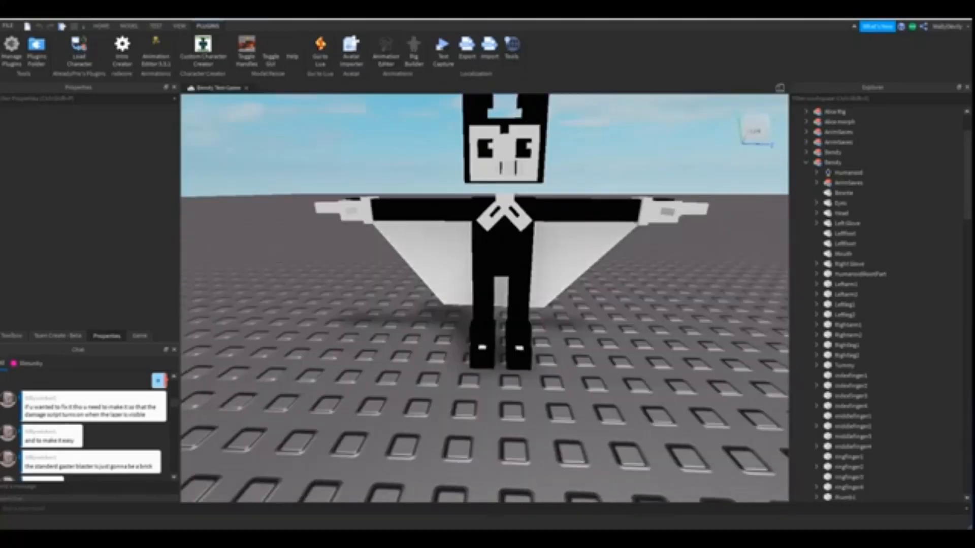
Select the Bendy model in the scene and examine its default pose.
left_click(502, 270)
right_click_drag(503, 269, 533, 274)
scroll(482, 272, "down", 3)
scroll(482, 271, "up", 2)
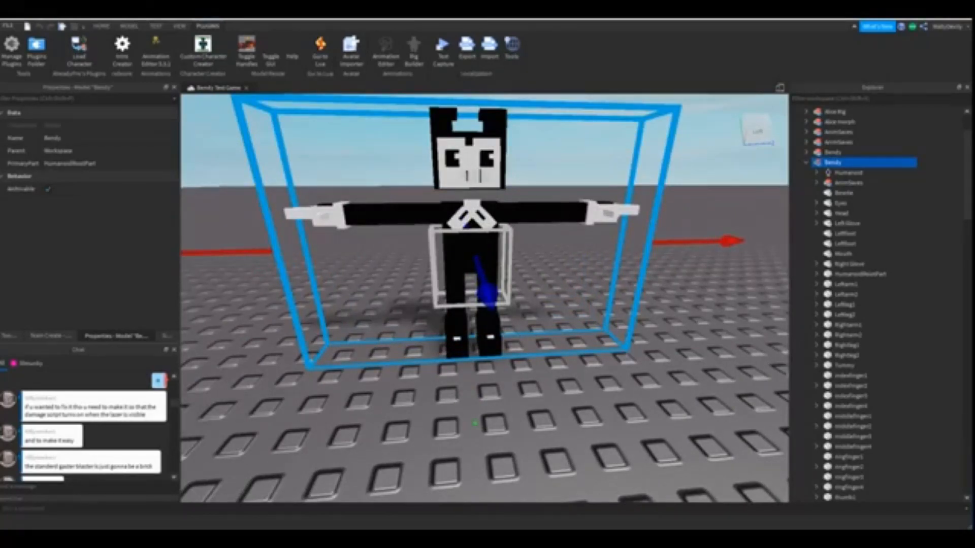
scroll(483, 272, "down", 4)
scroll(482, 271, "up", 3)
right_click_drag(483, 271, 467, 232)
Examine the black figure with glowing red eyes, white hands and green feet up close.
key("w")
key("w")
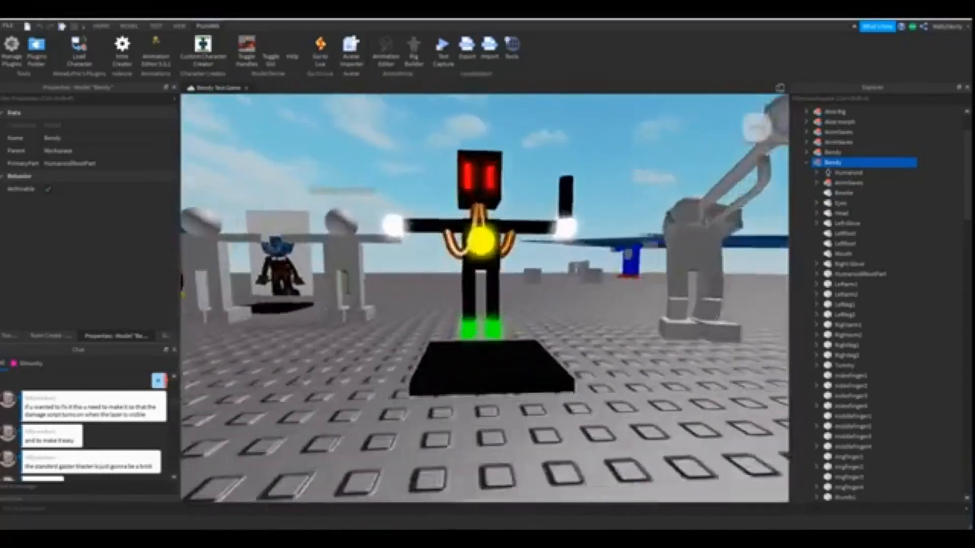
scroll(548, 226, "down", 3)
scroll(548, 226, "up", 4)
right_click_drag(548, 226, 500, 234)
scroll(508, 244, "down", 3)
scroll(500, 235, "up", 5)
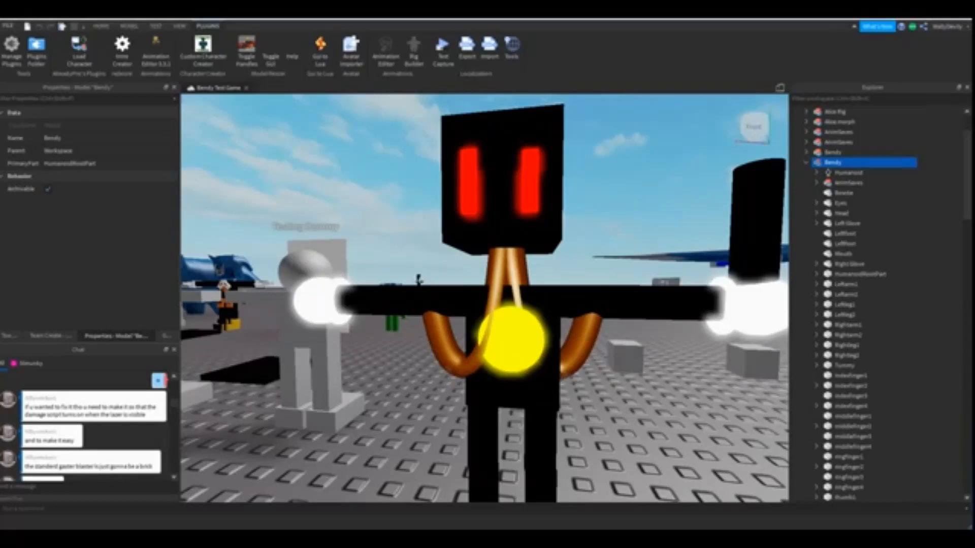
scroll(508, 223, "down", 5)
right_click_drag(508, 224, 472, 241)
Select the Rigged Morph Template model of the black red-eyed figure and find it in the object hierarchy.
left_click(480, 259)
scroll(479, 255, "up", 3)
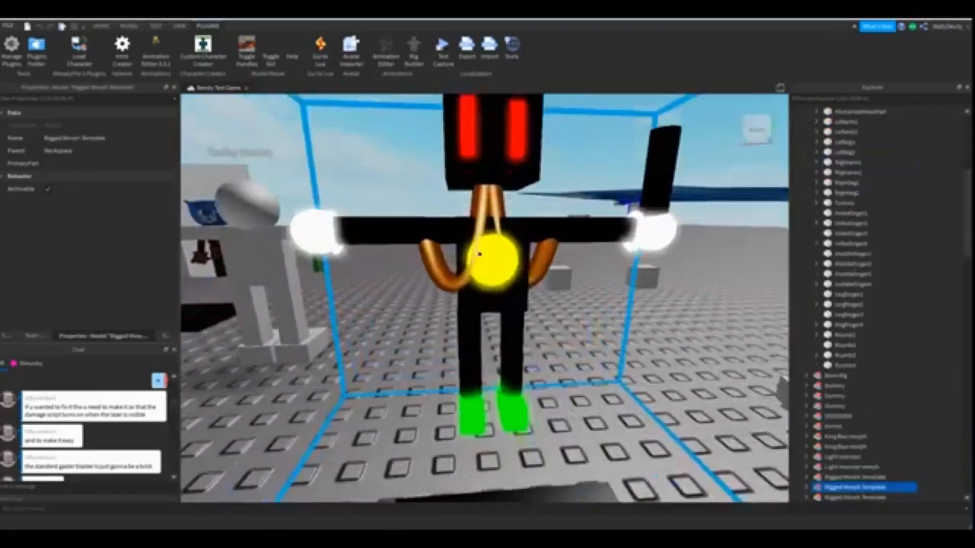
scroll(480, 290, "down", 3)
right_click_drag(481, 289, 510, 302)
scroll(509, 302, "up", 2)
scroll(480, 305, "down", 1)
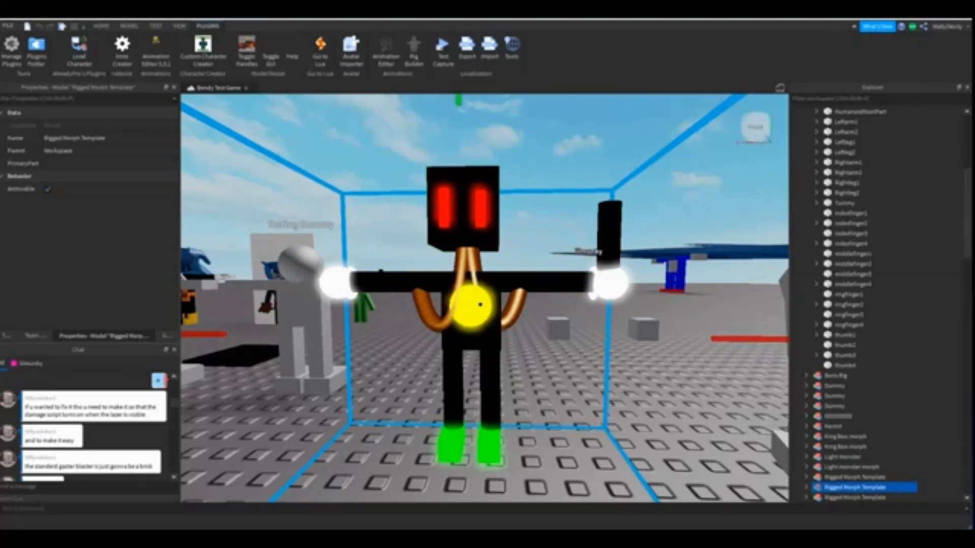
scroll(833, 462, "down", 1)
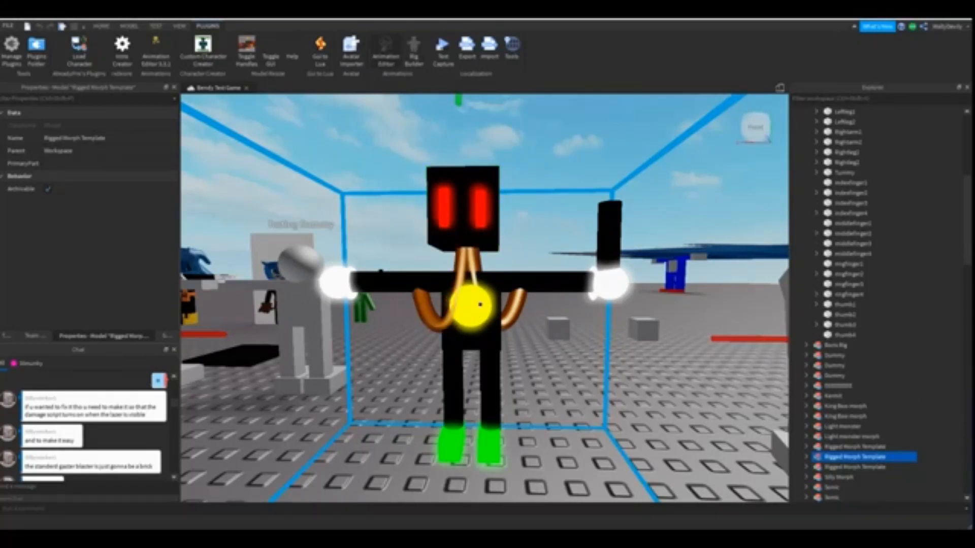
Open the Animation Editor with the red-eyed Rigged Morph Template in view.
left_click(386, 51)
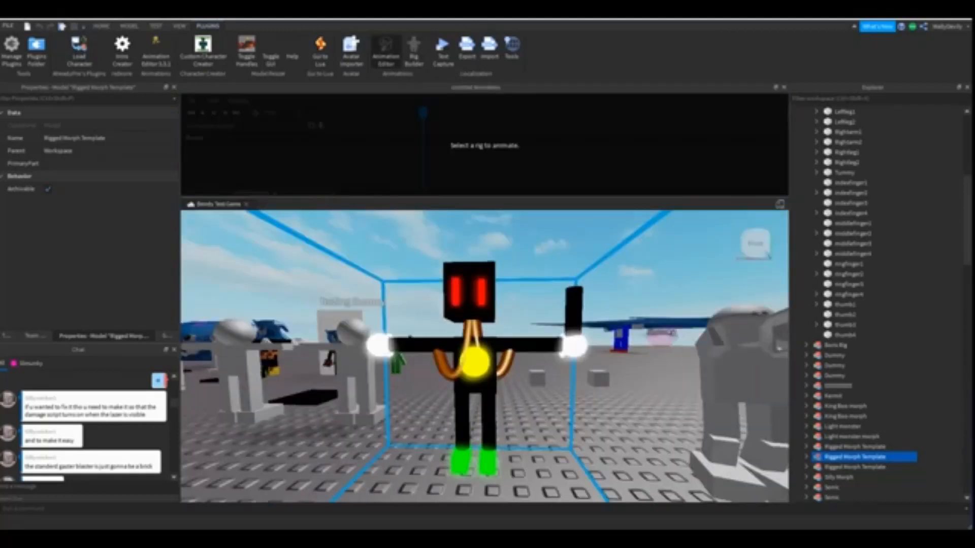
right_click_drag(477, 325, 477, 376)
scroll(478, 345, "down", 5)
scroll(477, 345, "up", 2)
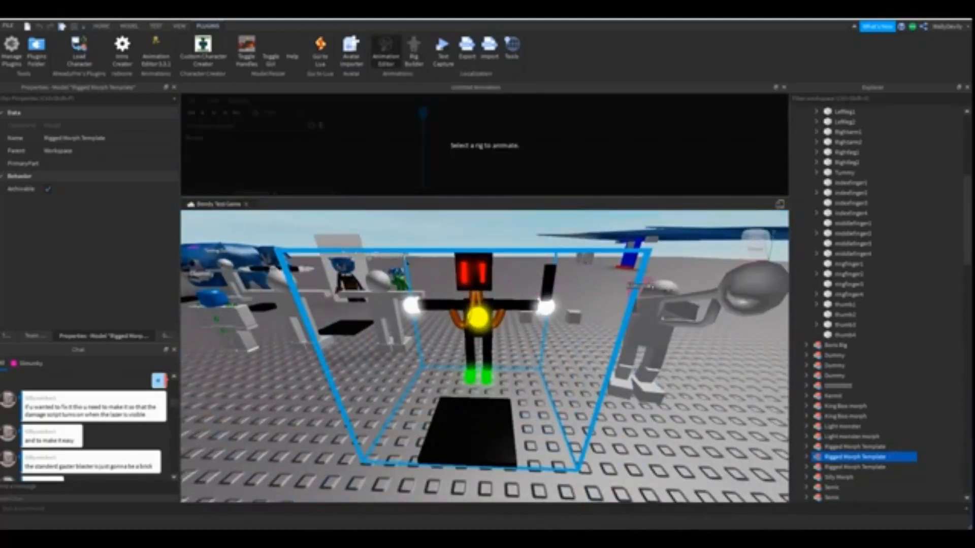
Expand the selected Rigged Morph Template model's contents, and close the Animation Editor to return to the general editing tools.
left_click(807, 457)
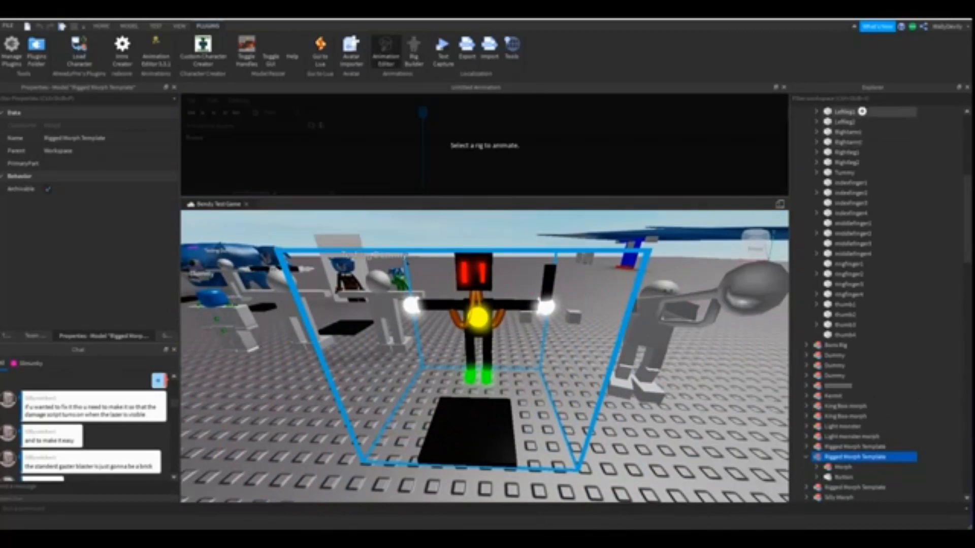
left_click(784, 87)
left_click(101, 26)
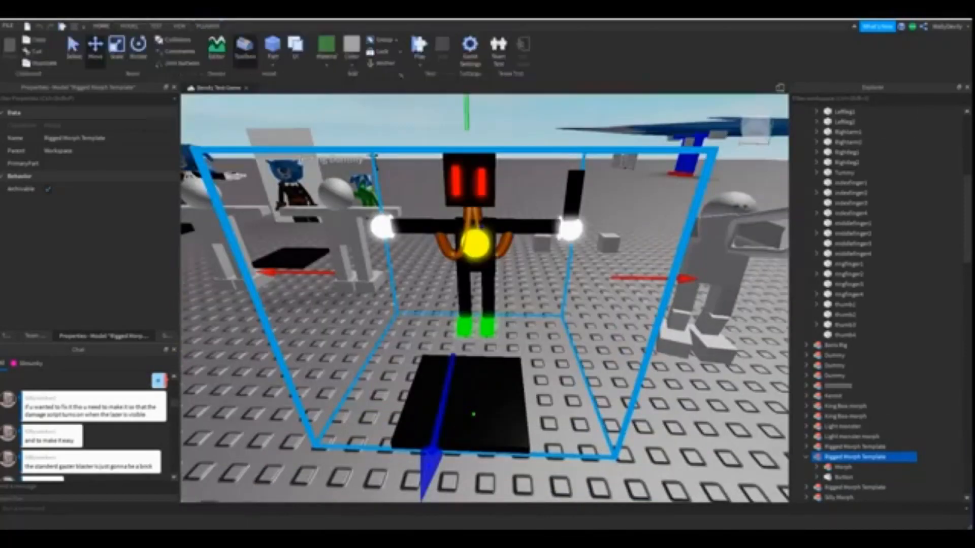
Start a play test of the Bendy Test Game, walk around briefly and reset the character.
right_click_drag(386, 264, 523, 310)
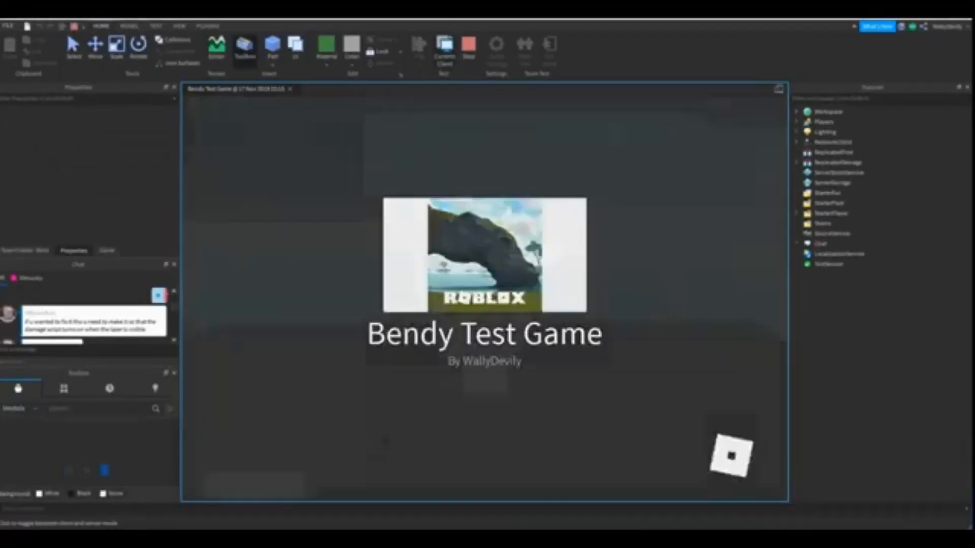
key("s")
key("d")
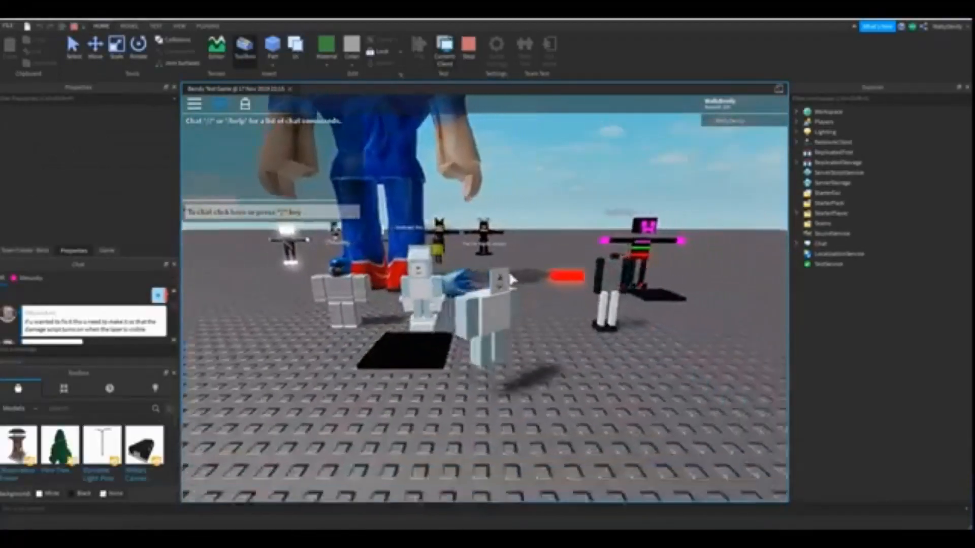
key("w")
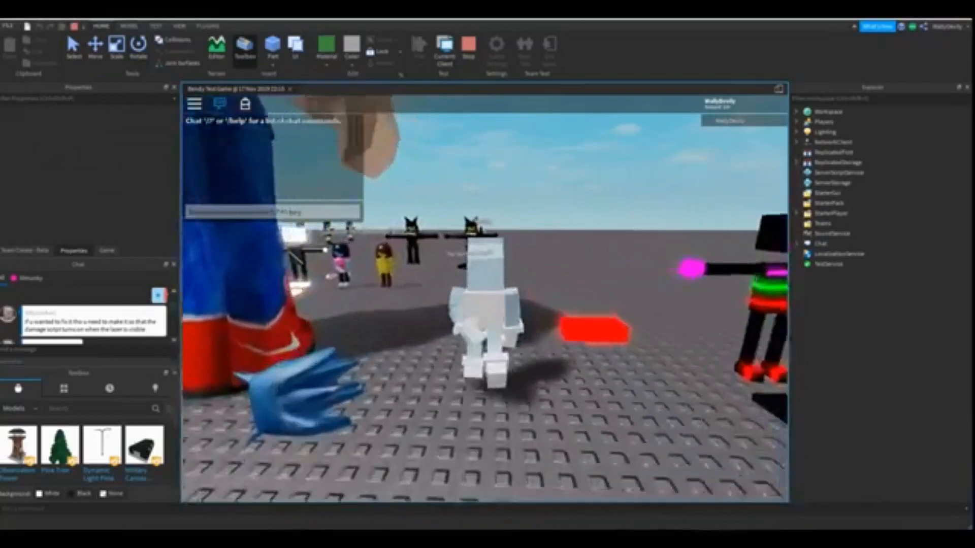
key("Escape")
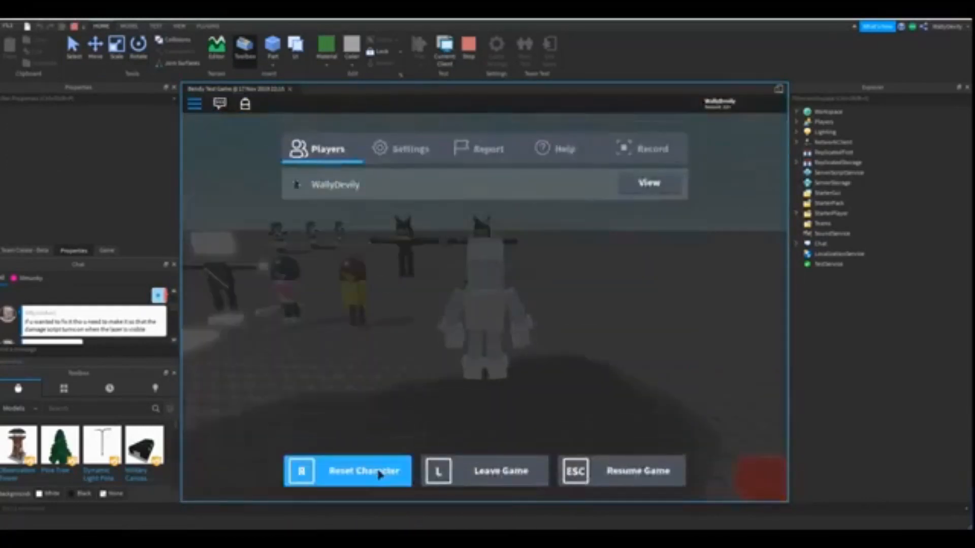
left_click(383, 470)
left_click(441, 283)
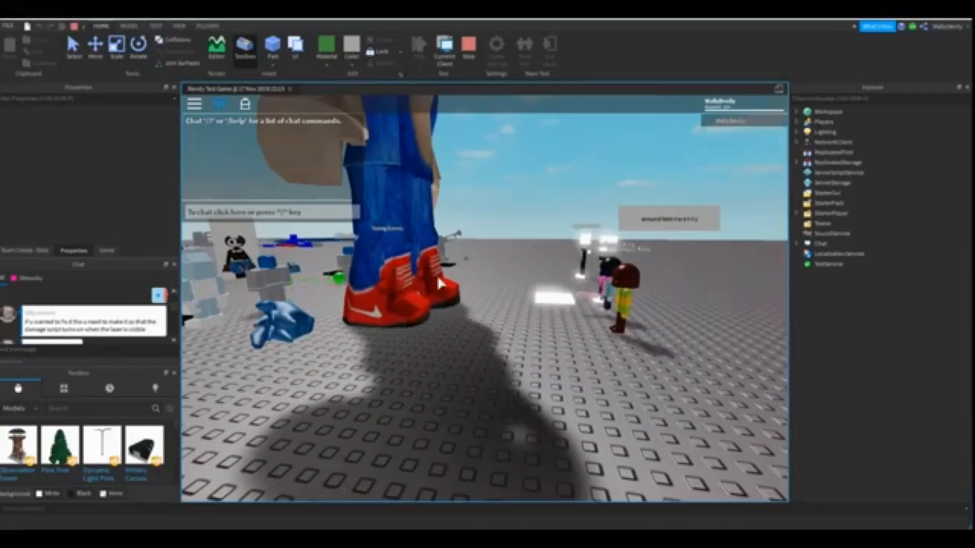
Walk the character to the black red-eyed figure and onto its black pad to morph into it.
right_click_drag(440, 283, 439, 283)
key("w")
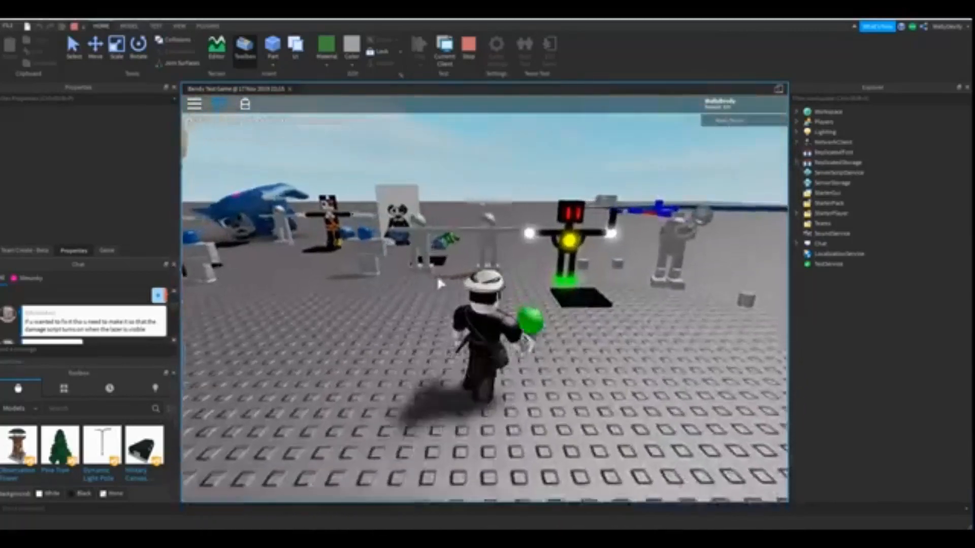
scroll(440, 284, "up", 5)
key("w")
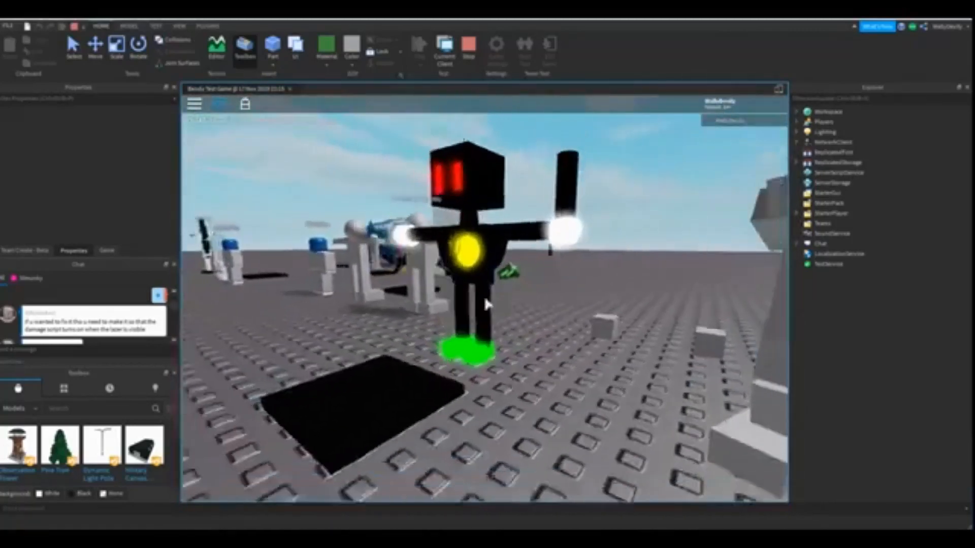
key("a")
key("w")
scroll(486, 305, "down", 5)
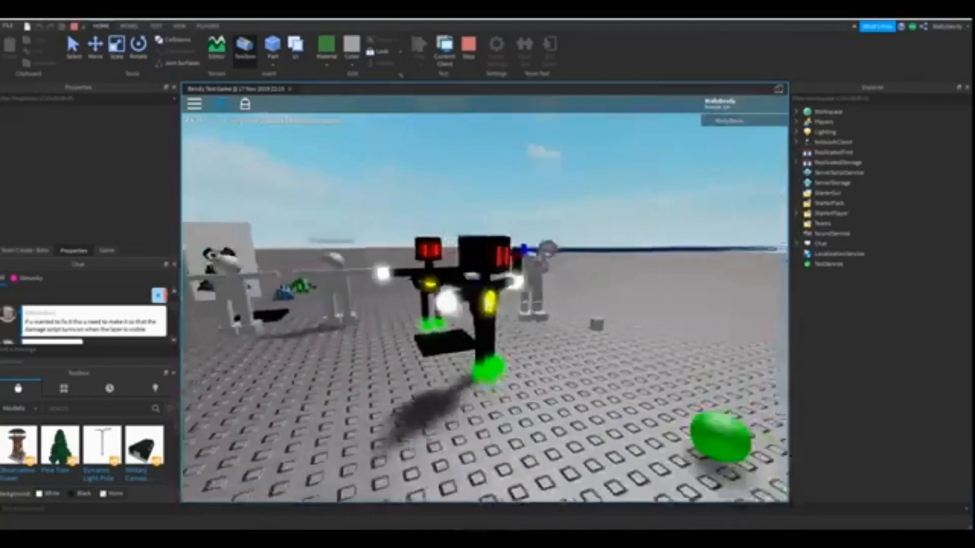
Walk and jump around as the red-eyed morph, examining its animations from afar and up close.
key("d")
right_click_drag(487, 304, 487, 303)
scroll(486, 305, "down", 3)
key("s")
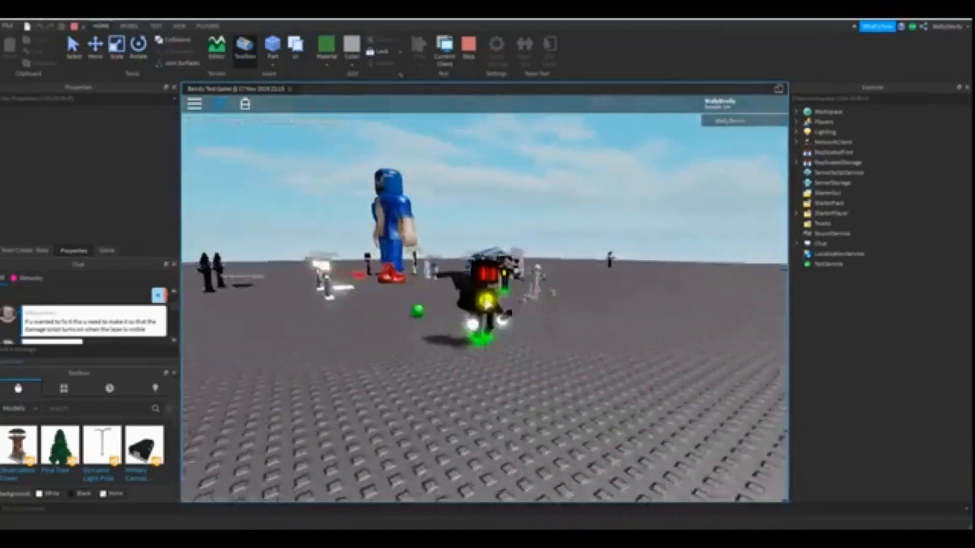
key("s")
scroll(487, 305, "up", 3)
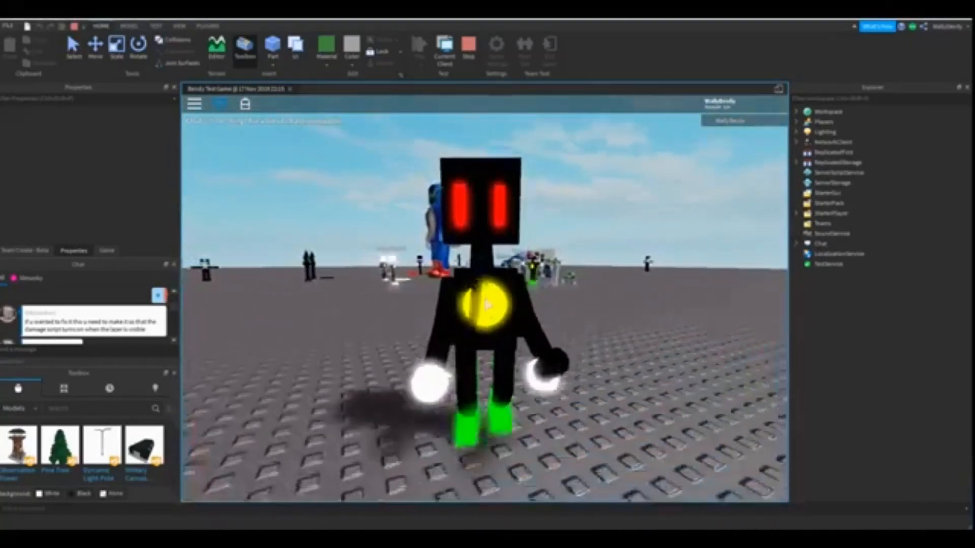
key("s")
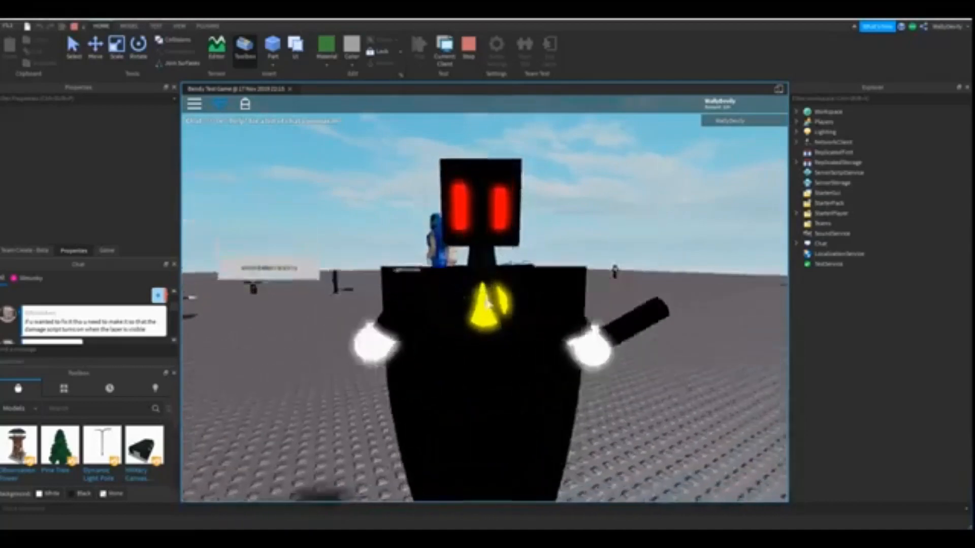
mouse_move(487, 304)
right_mouse_down()
mouse_move(445, 303)
mouse_move(478, 307)
right_mouse_up()
key("w")
scroll(488, 304, "down", 5)
key("space")
key("a")
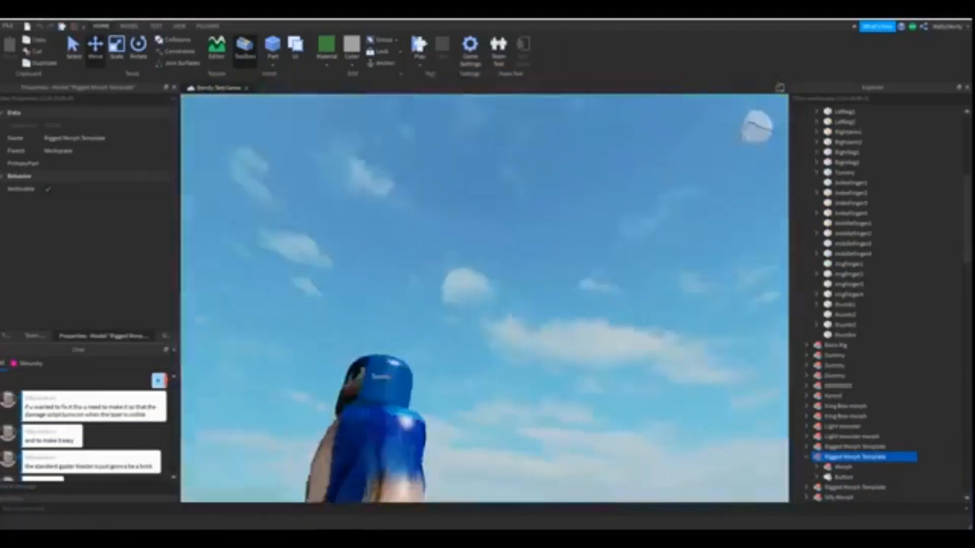
Return to the Bendy rig in the editor and insert the Rigged Morph Template from My Models.
right_click_drag(485, 298, 538, 322)
key("w")
key("w")
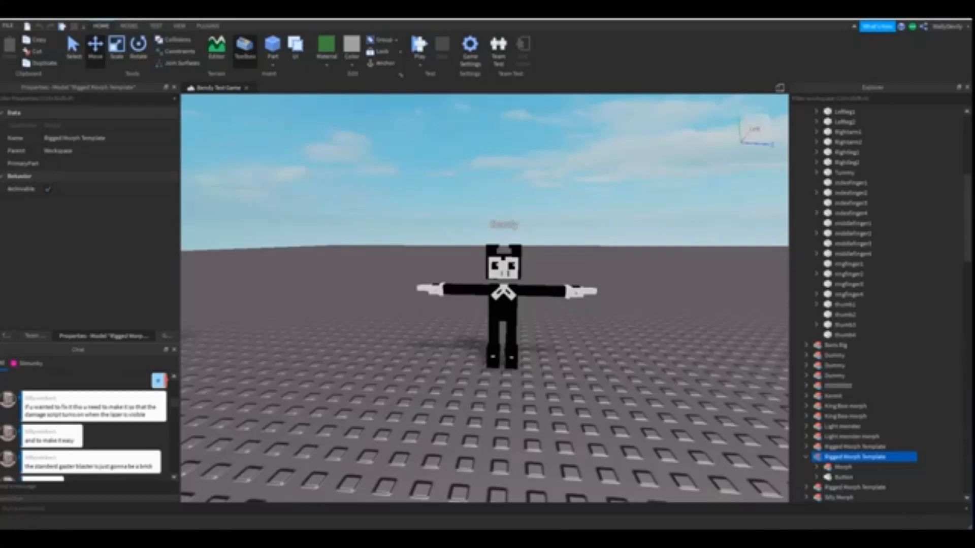
left_click(7, 336)
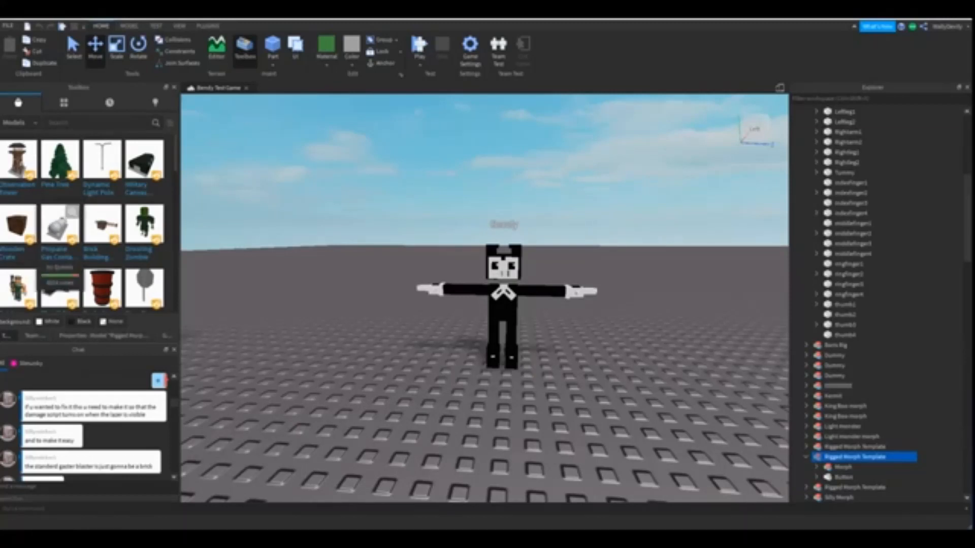
left_click(64, 102)
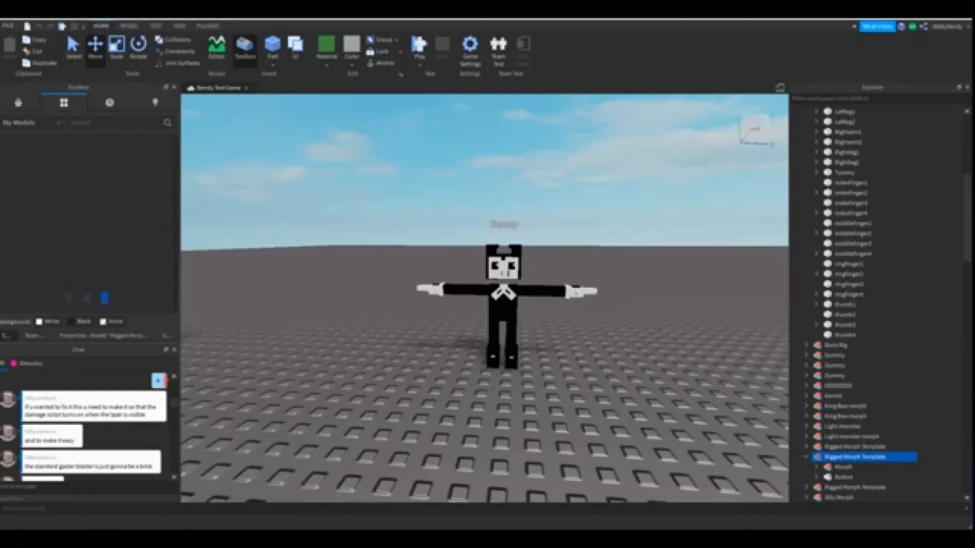
scroll(102, 257, "down", 2)
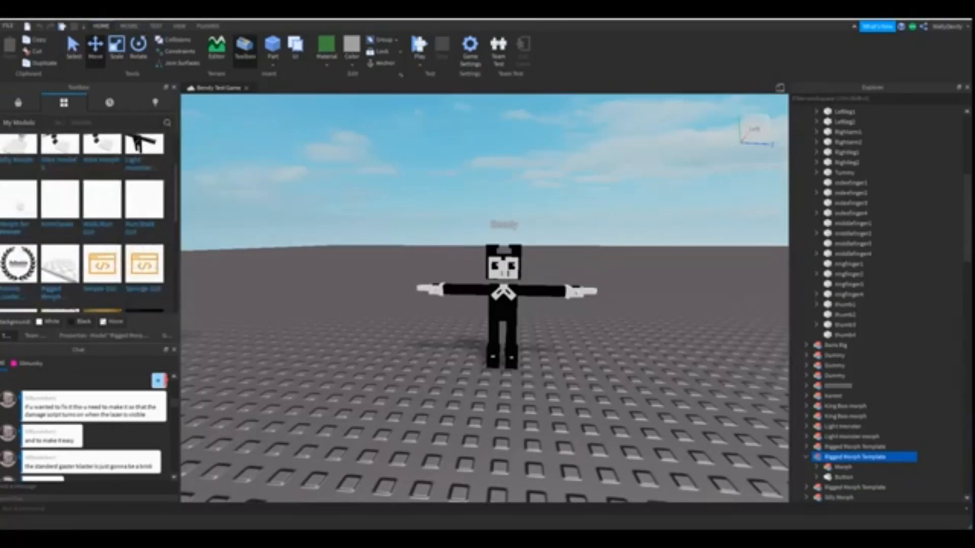
left_click(60, 265)
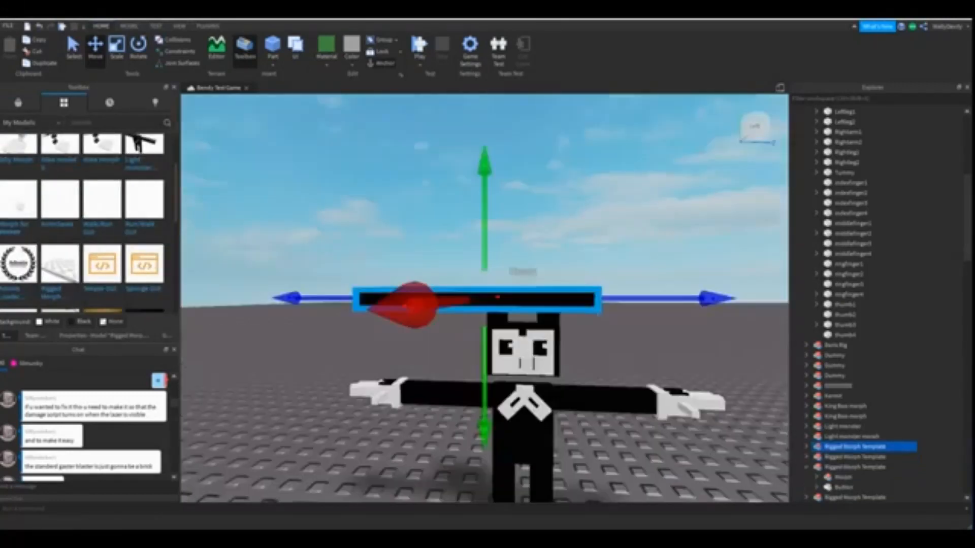
Place the inserted template's black pad on the ground in front of the Bendy rig.
right_click_drag(483, 299, 437, 350)
scroll(469, 380, "down", 3)
left_click_drag(474, 304, 452, 375)
scroll(465, 442, "up", 3)
scroll(451, 376, "up", 3)
right_click_drag(452, 376, 462, 300)
scroll(462, 300, "down", 3)
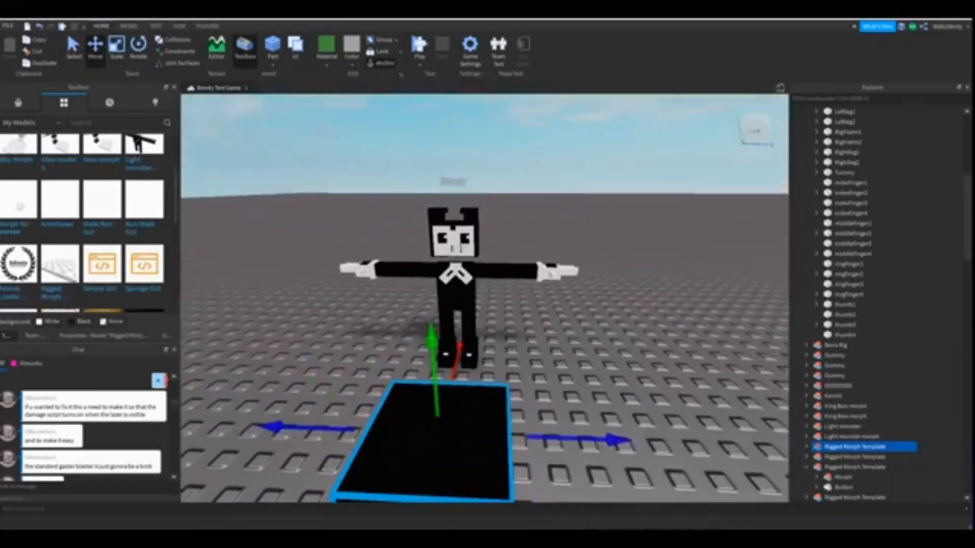
Rename the newly inserted Rigged Morph Template as Bendy.
right_click(893, 448)
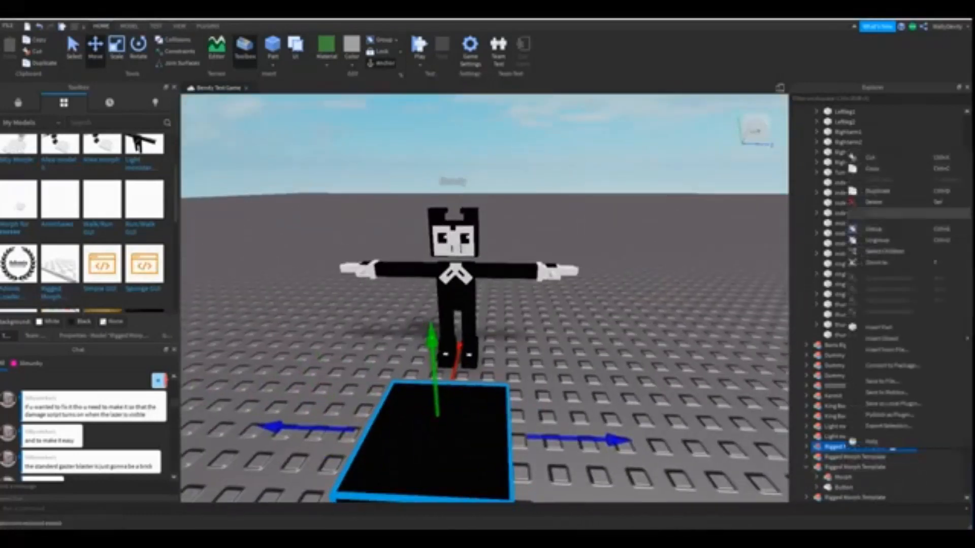
left_click(892, 446)
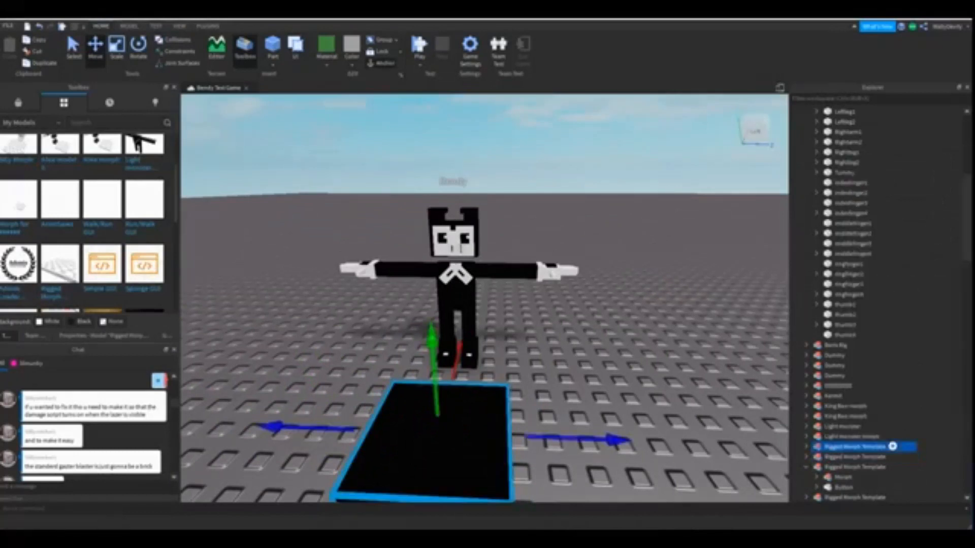
right_click(892, 446)
left_click(863, 214)
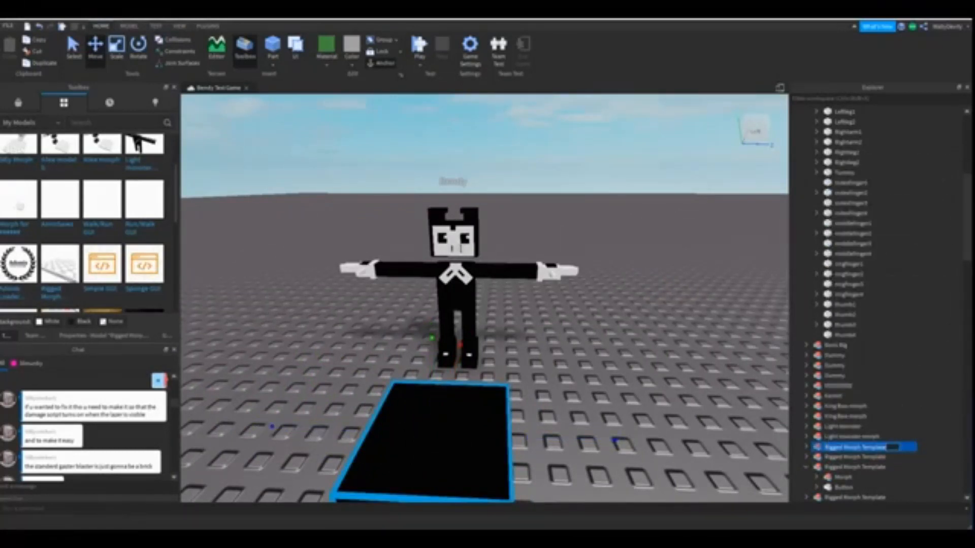
type("Bendy")
key("Return")
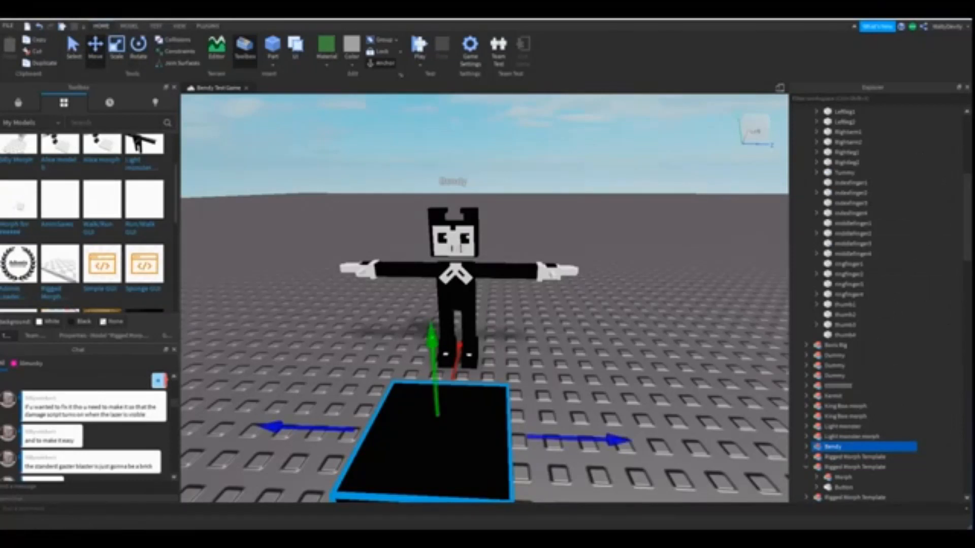
Open the Bendy rig in the Animation Editor and dismiss the R15 avatar warning.
left_click(207, 26)
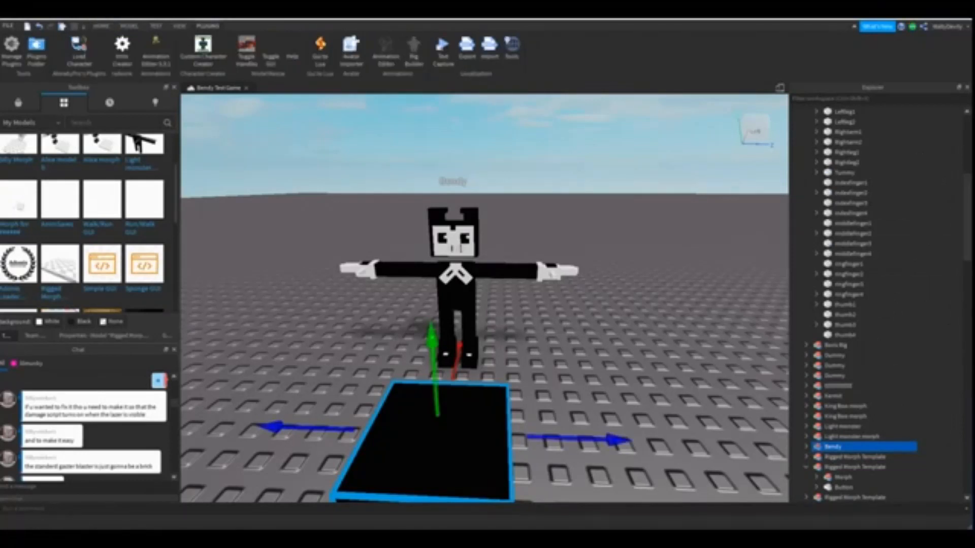
left_click(456, 277)
left_click(386, 51)
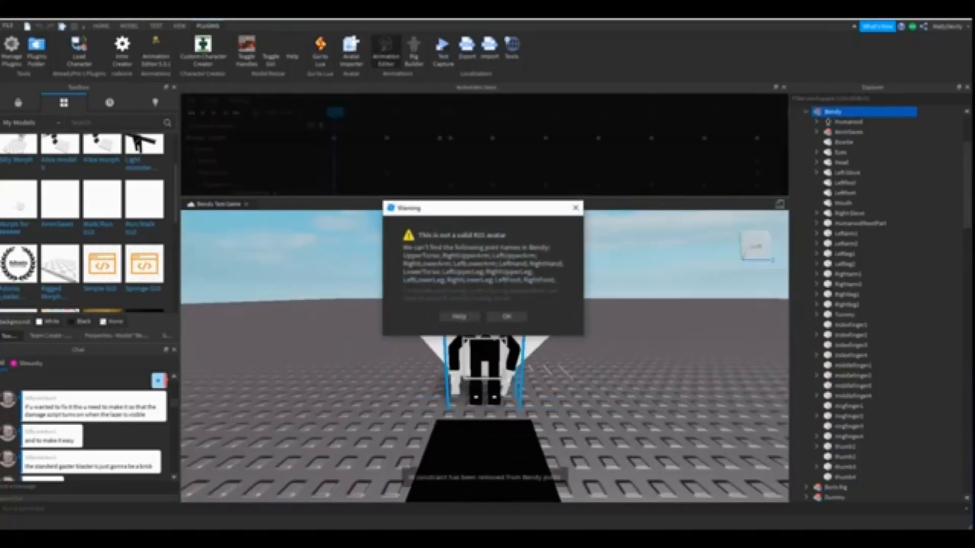
key("Return")
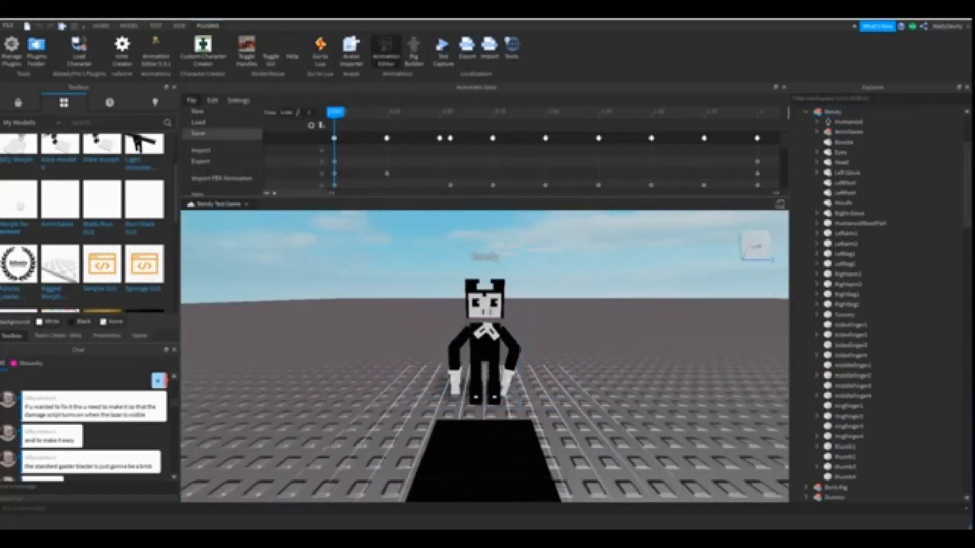
Export the Bendy rig's animation to Roblox as a new animation named Bendy Idle.
left_click(238, 100)
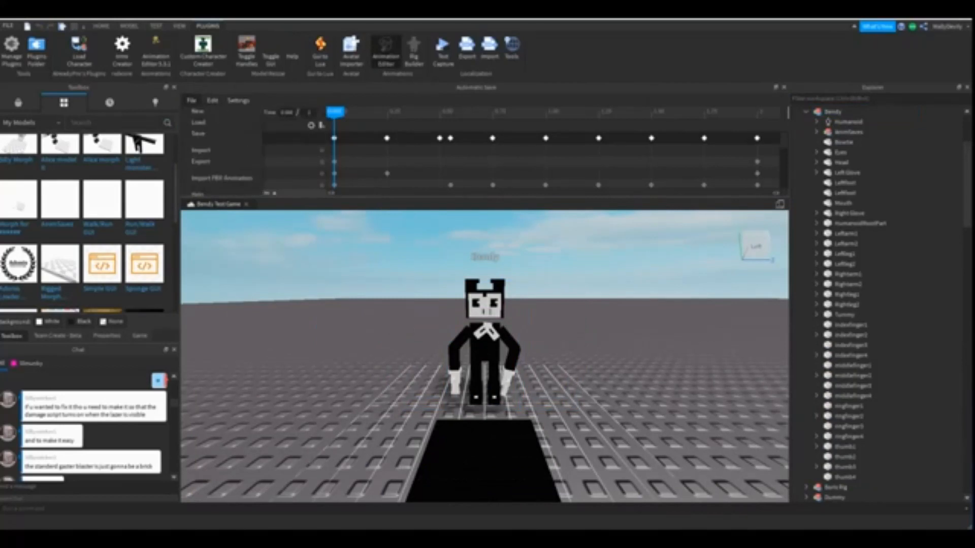
left_click(192, 101)
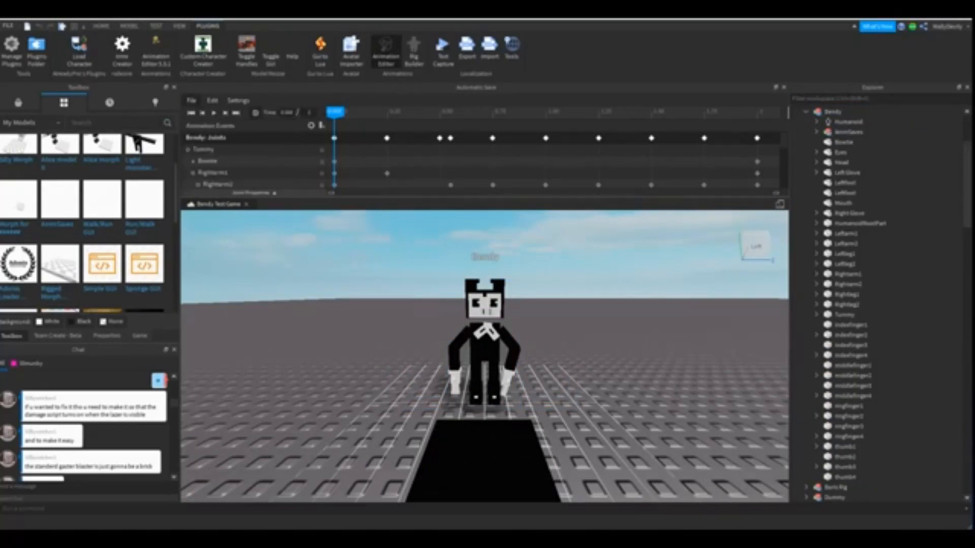
left_click(191, 100)
left_click(212, 100)
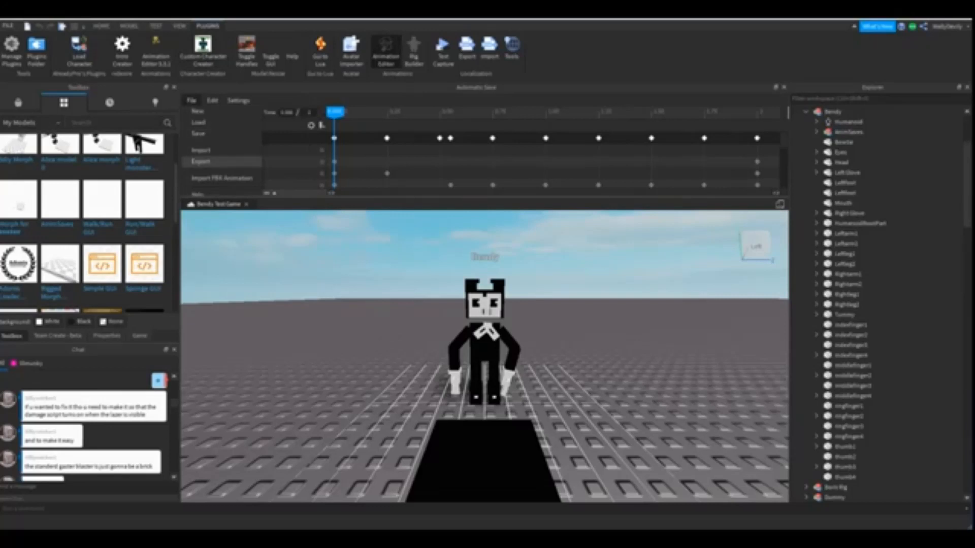
left_click(202, 162)
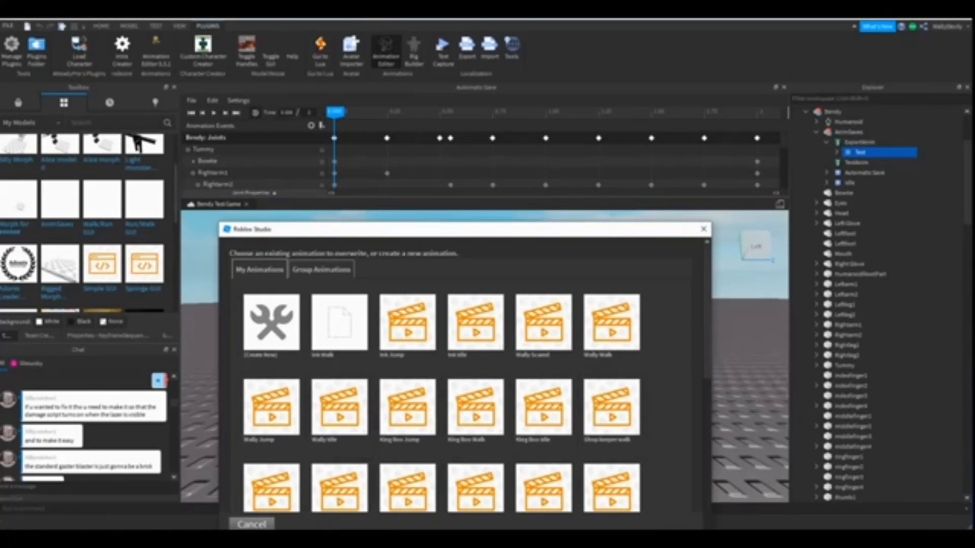
left_click(272, 325)
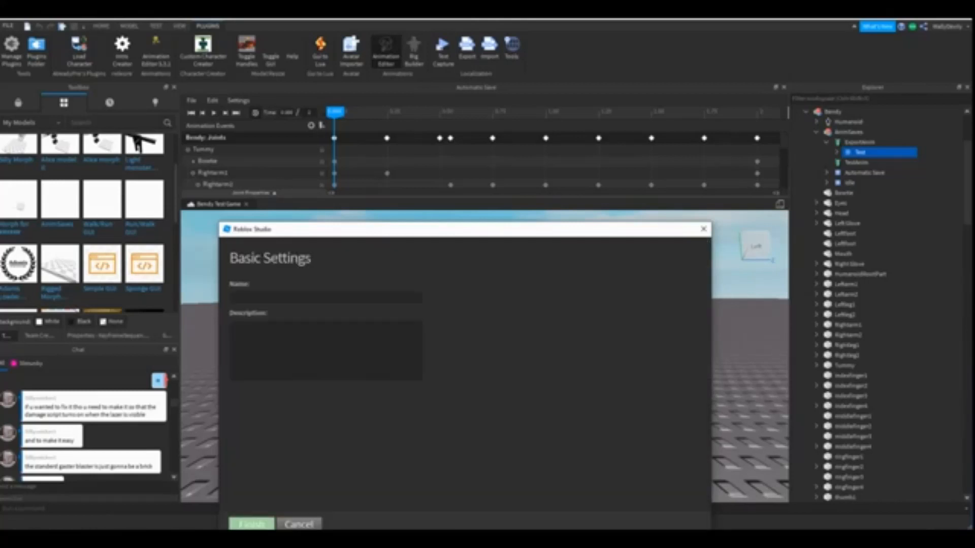
type("Bendy idle")
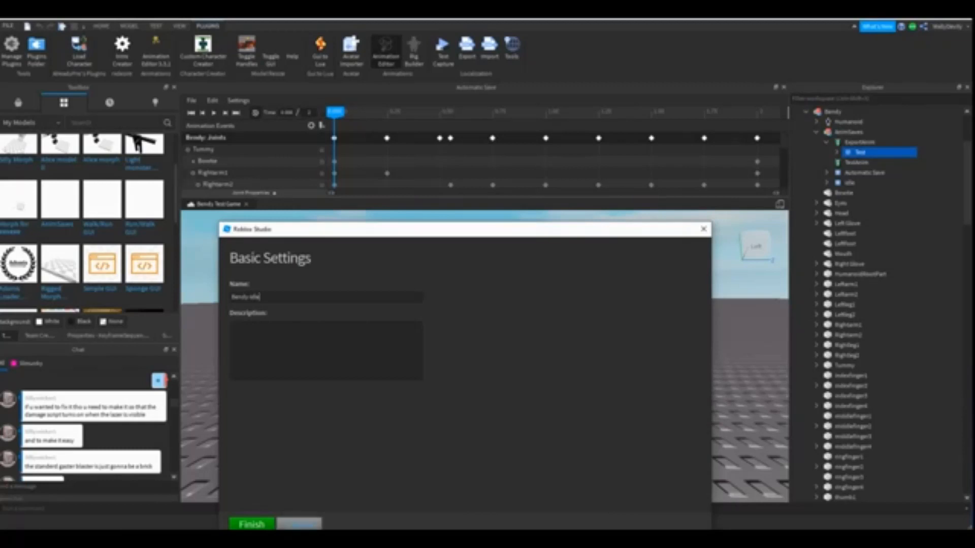
left_click(251, 524)
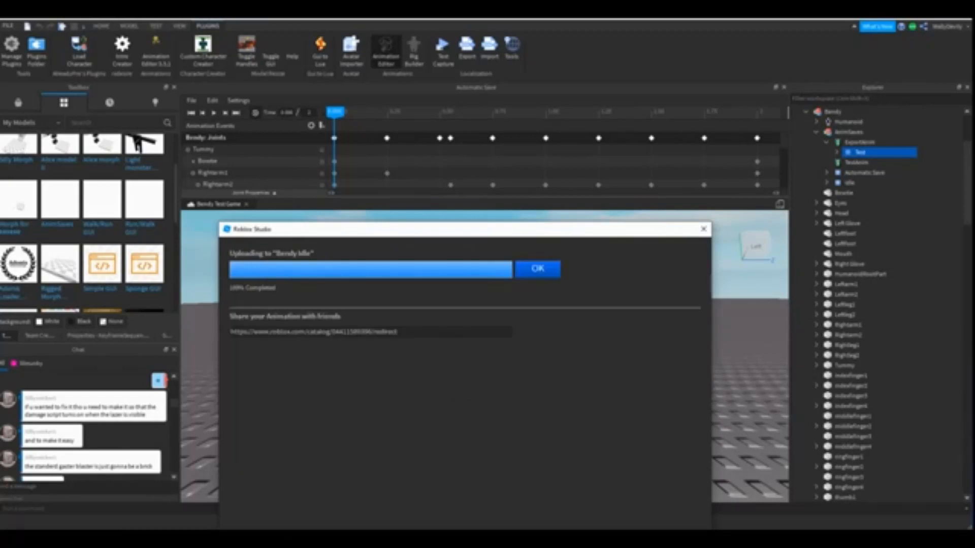
Copy the share link of the uploaded Bendy Idle animation and close the upload dialog.
left_click(313, 332)
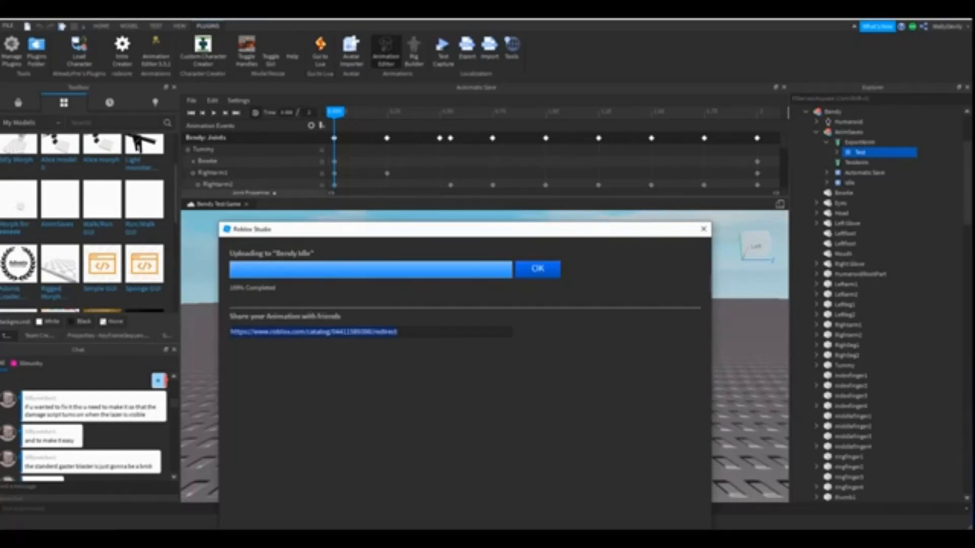
triple_click(346, 332)
left_click(347, 355)
key("ctrl+a")
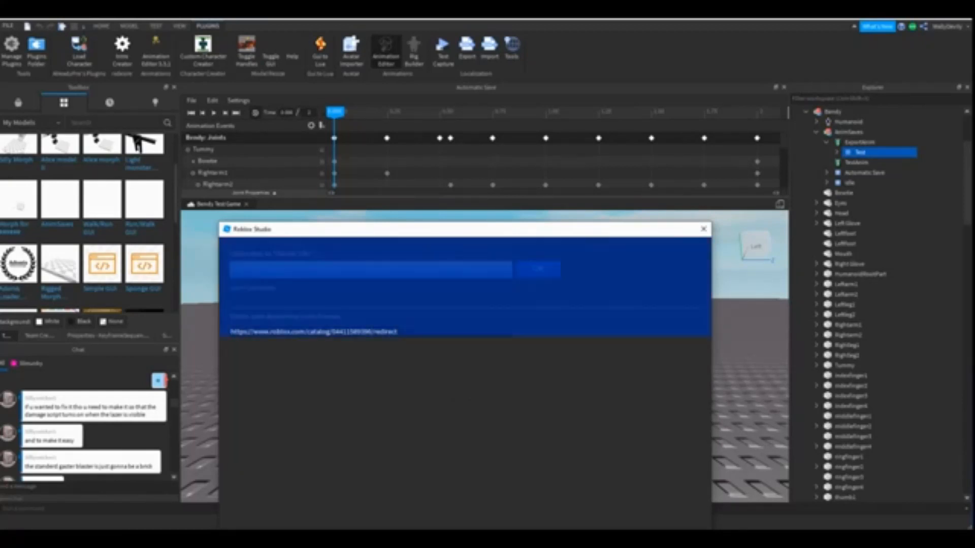
left_click(347, 332)
right_click(355, 337)
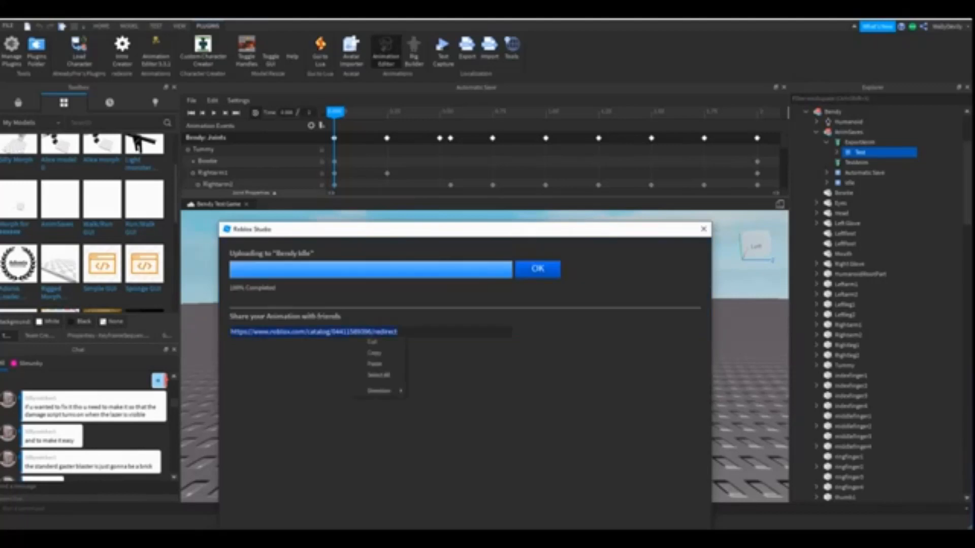
left_click(375, 353)
left_click(382, 366)
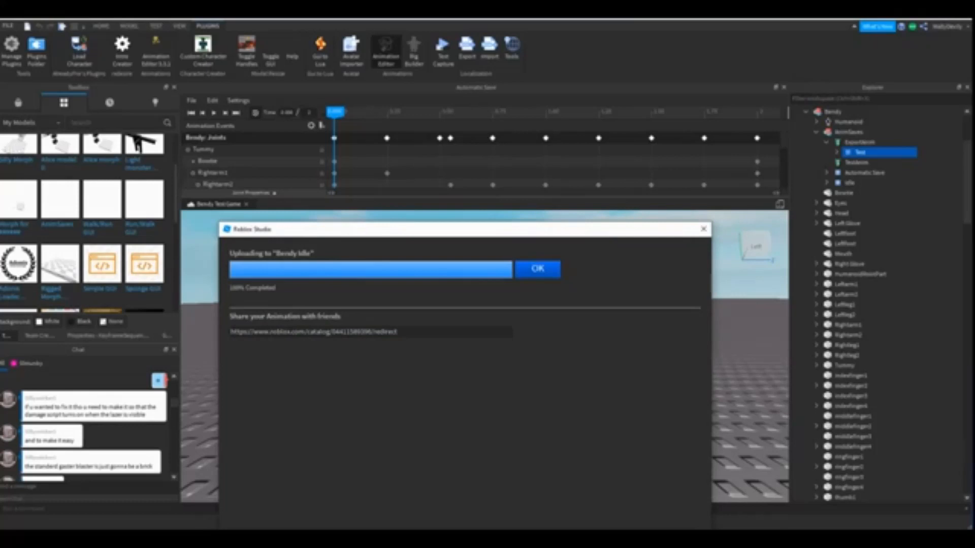
triple_click(278, 332)
right_click(279, 333)
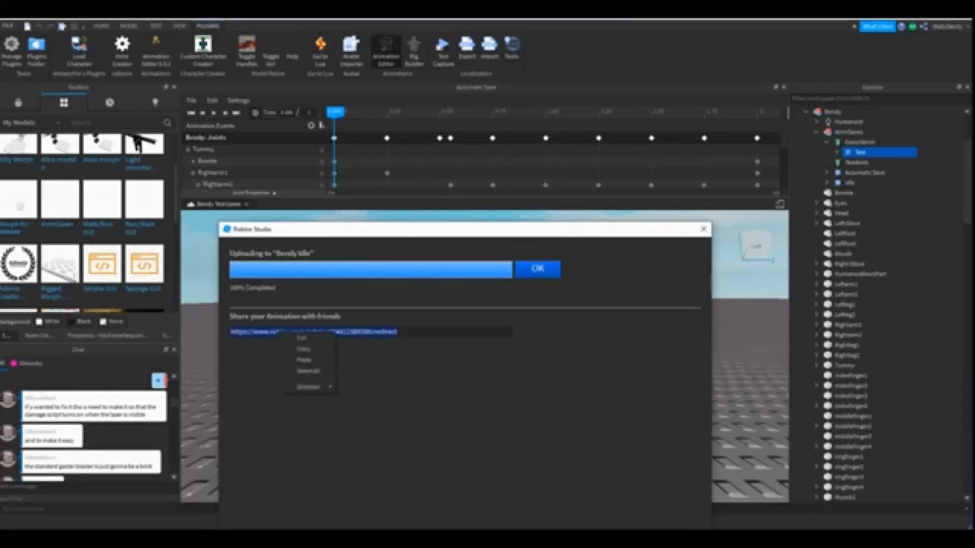
left_click(304, 349)
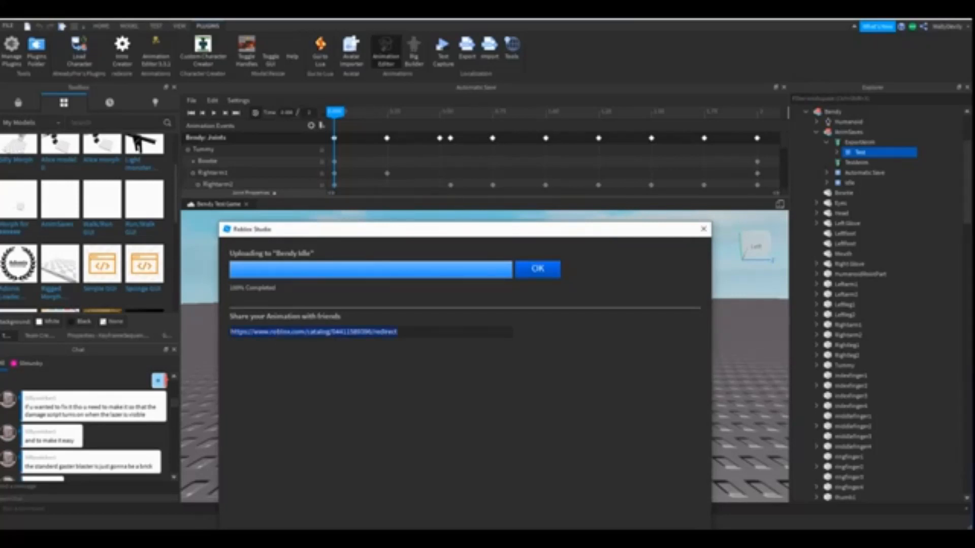
left_click(538, 268)
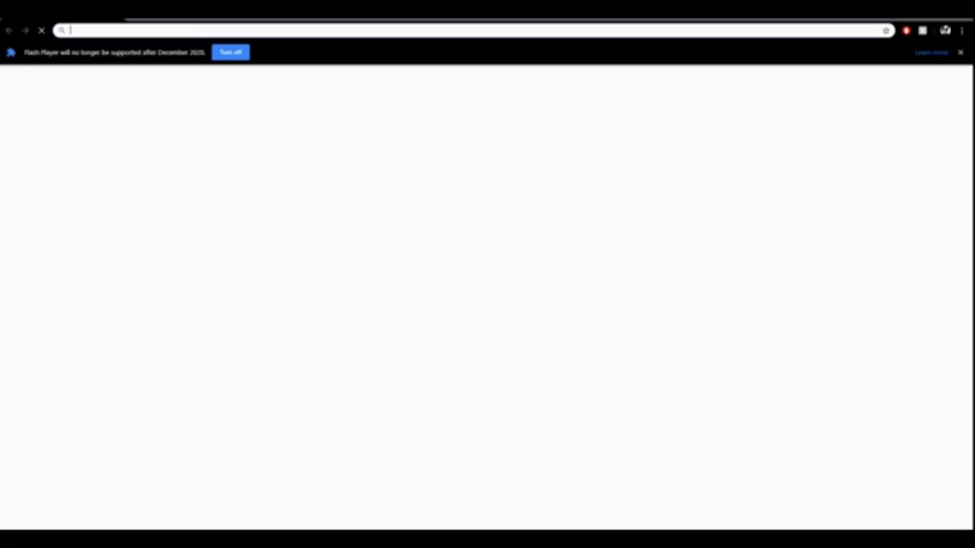
Switch to the web browser, open the Bendy Idle animation's link and copy the animation ID from the page address.
key("ctrl+v")
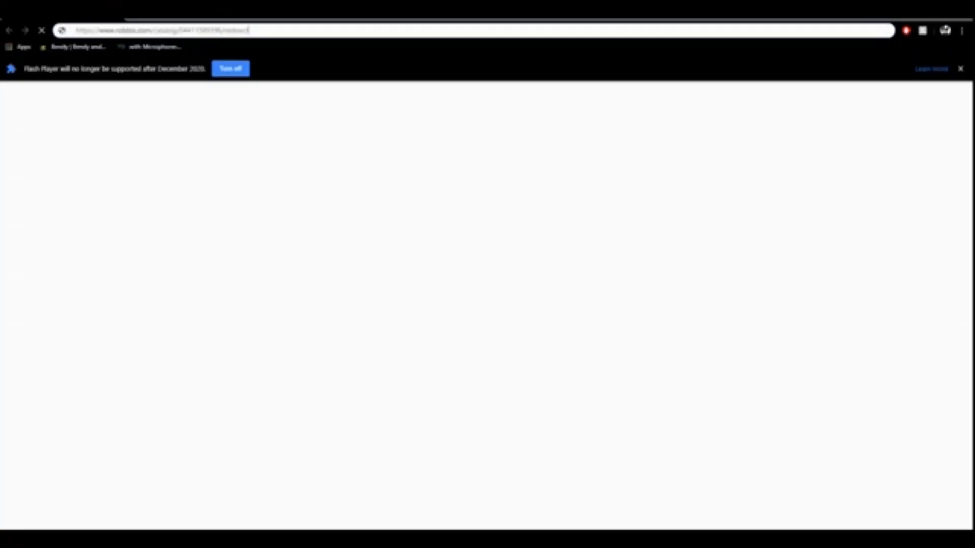
key("Return")
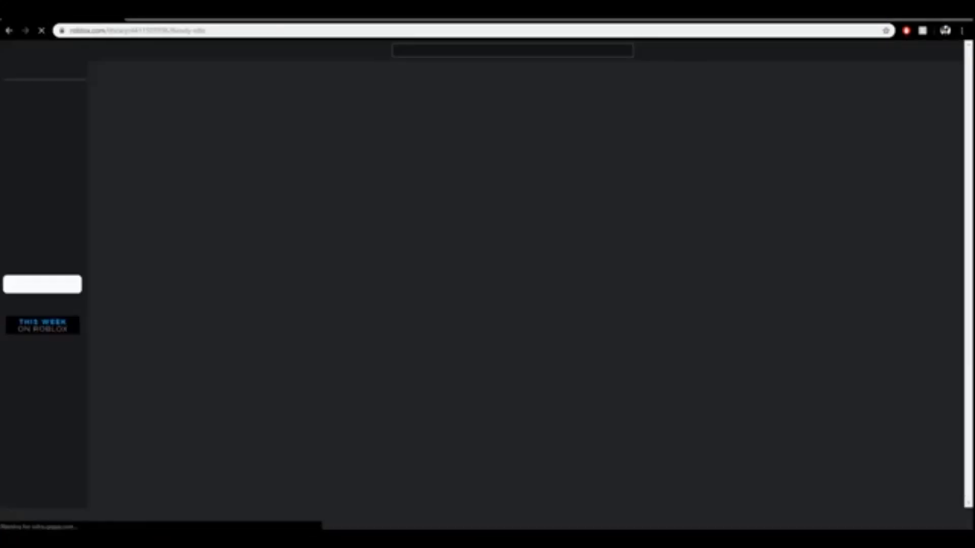
double_click(153, 30)
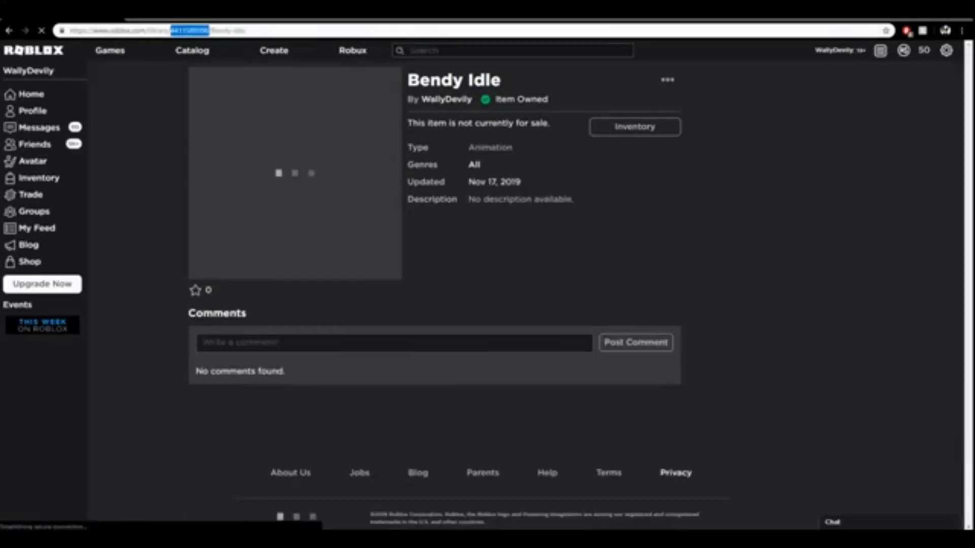
right_click(187, 31)
left_click(206, 87)
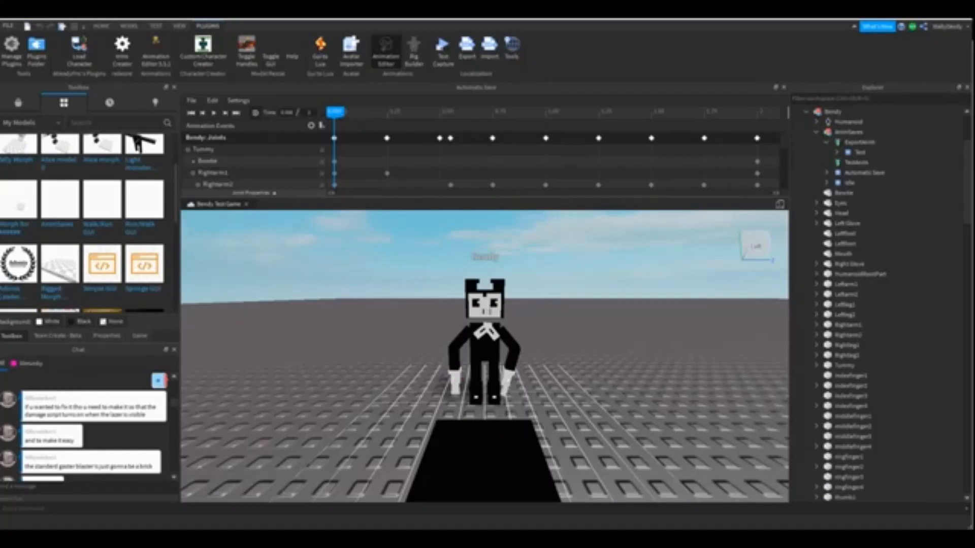
Return to Roblox Studio, close the Animation Editor and rename the Bendy rig as Waist.
left_click(386, 51)
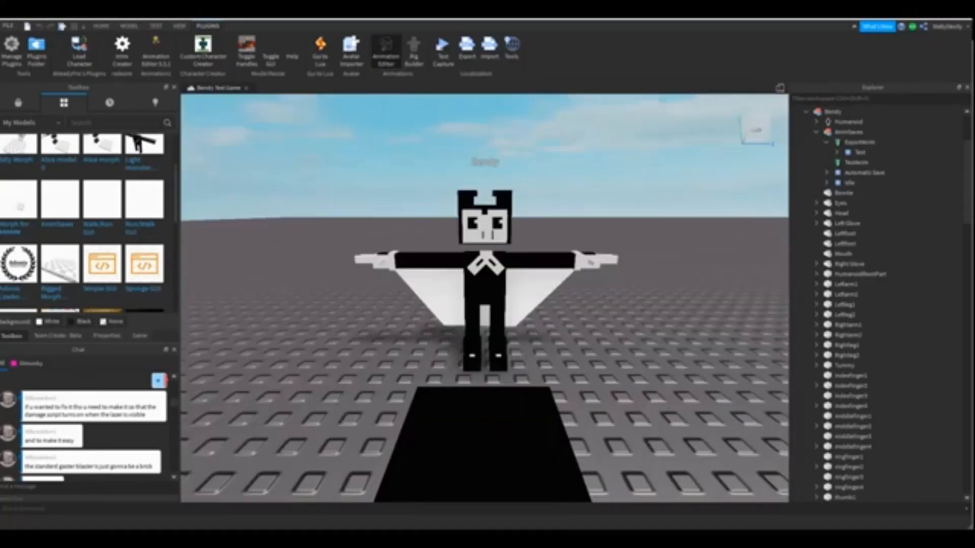
left_click(484, 447)
scroll(484, 447, "down", 3)
right_click(496, 152)
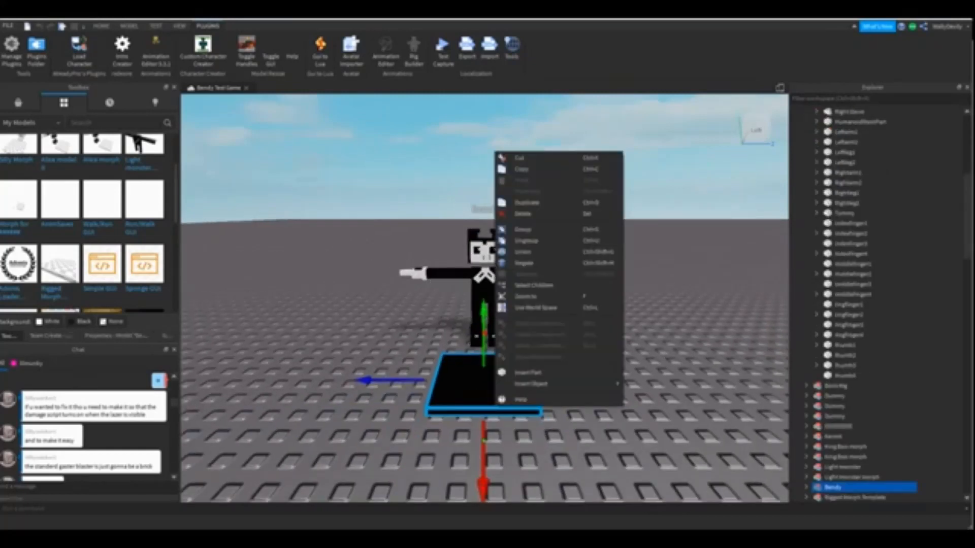
left_click(640, 284)
left_click(485, 297)
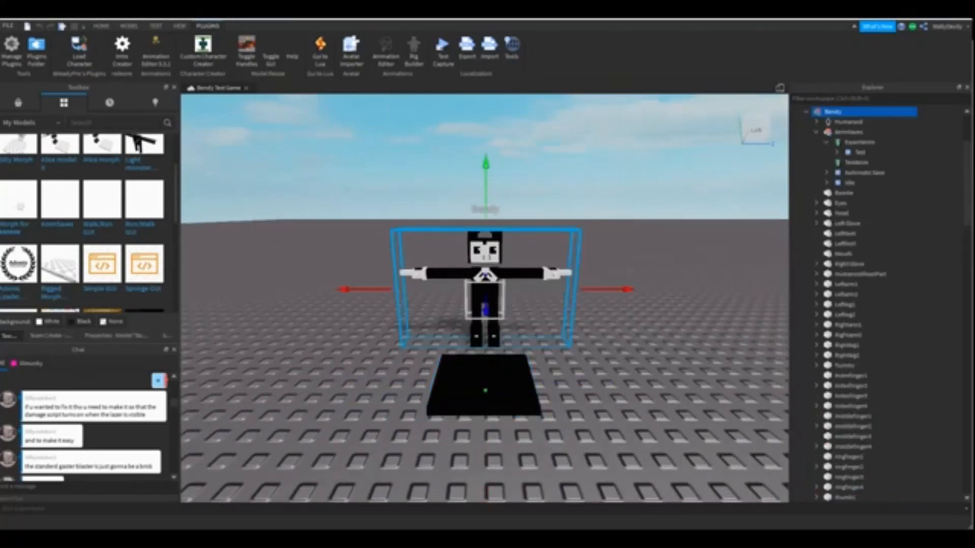
right_click(848, 110)
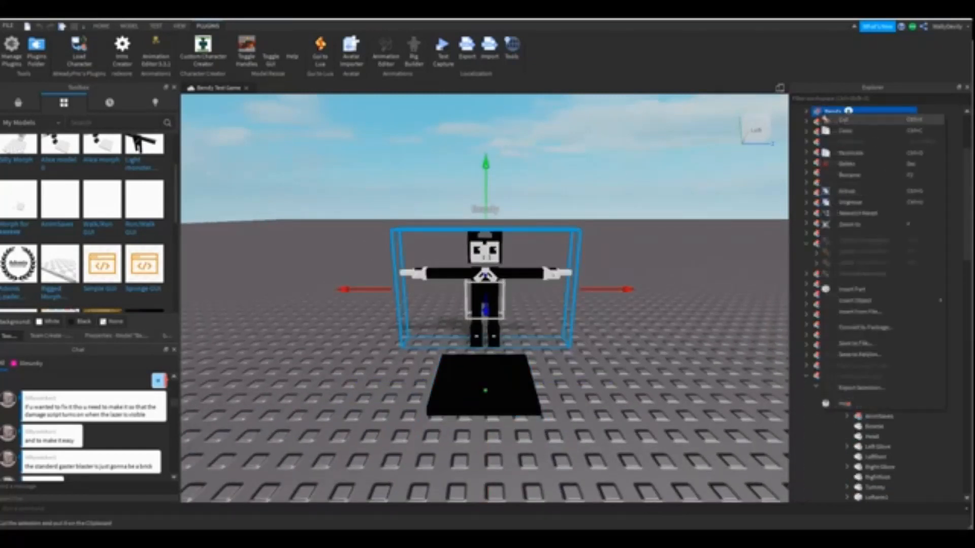
left_click(850, 176)
type("Boris")
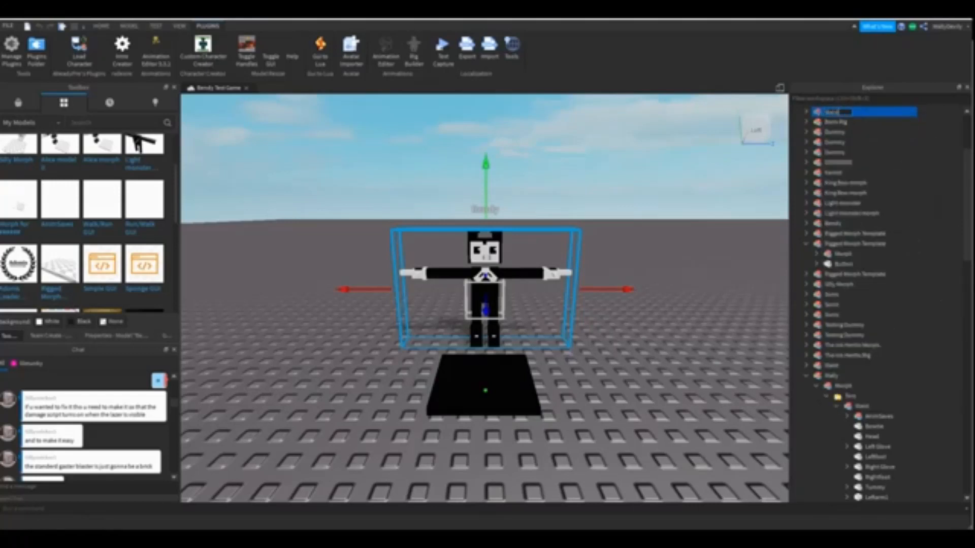
key("Return")
Move the Waist rig into the folder inside the Bendy template's Morph model.
scroll(874, 345, "down", 2)
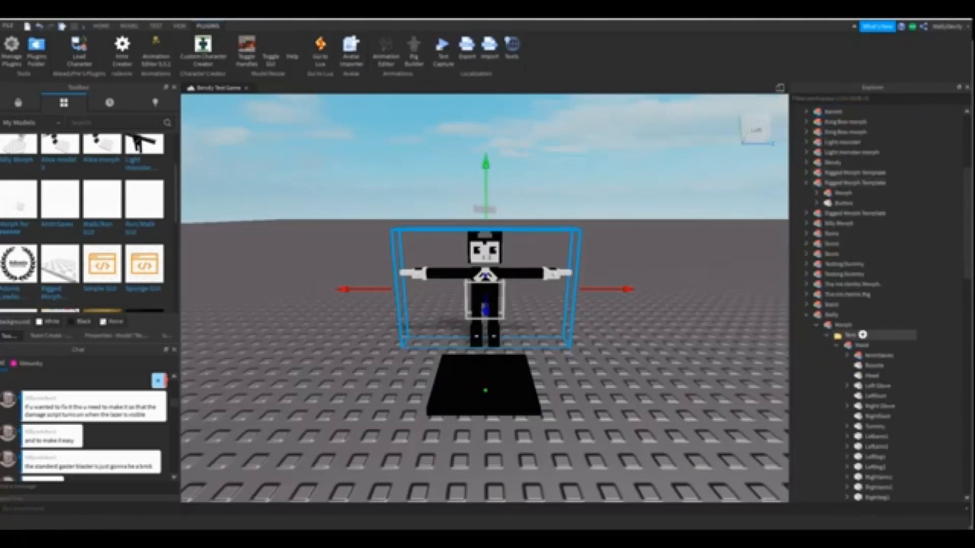
scroll(875, 345, "down", 1)
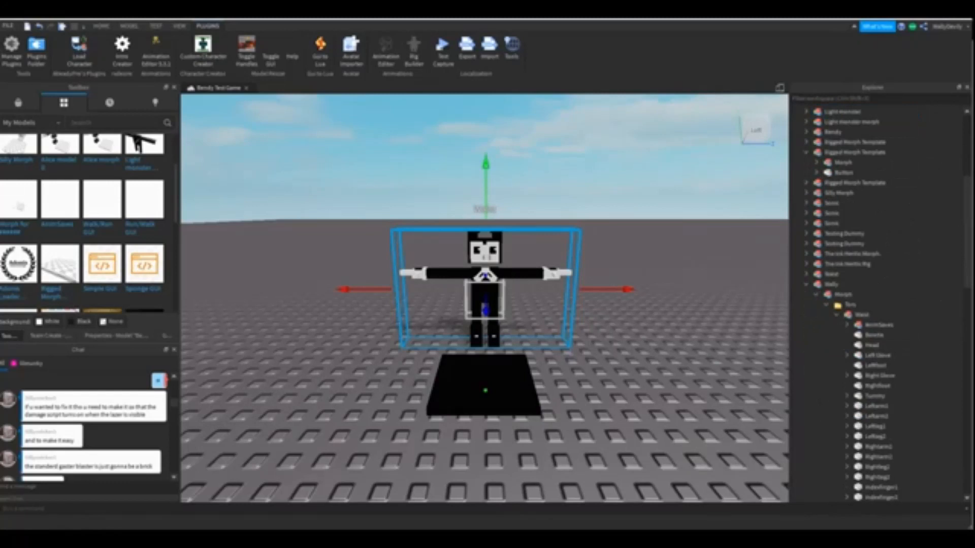
left_click(833, 132)
scroll(863, 184, "up", 5)
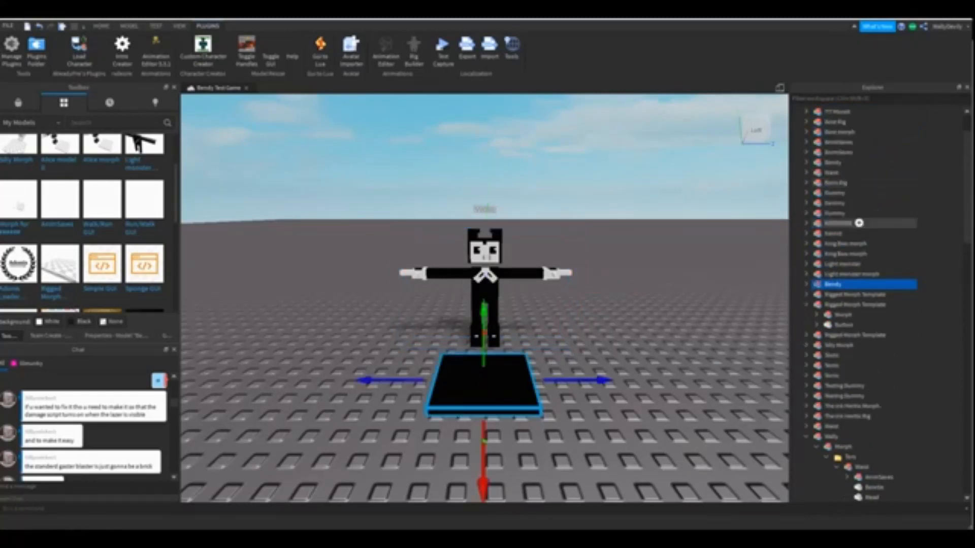
scroll(859, 223, "up", 2)
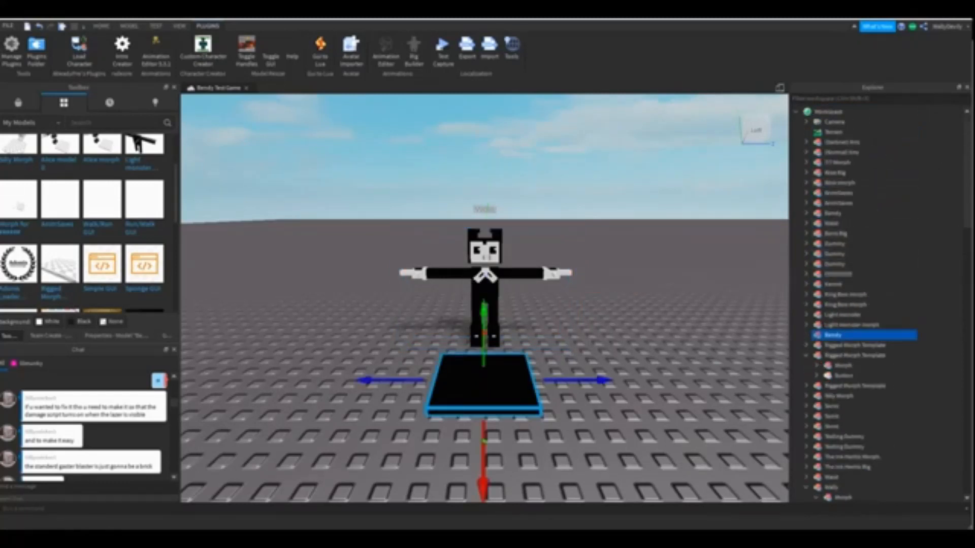
left_click(806, 336)
left_click(816, 346)
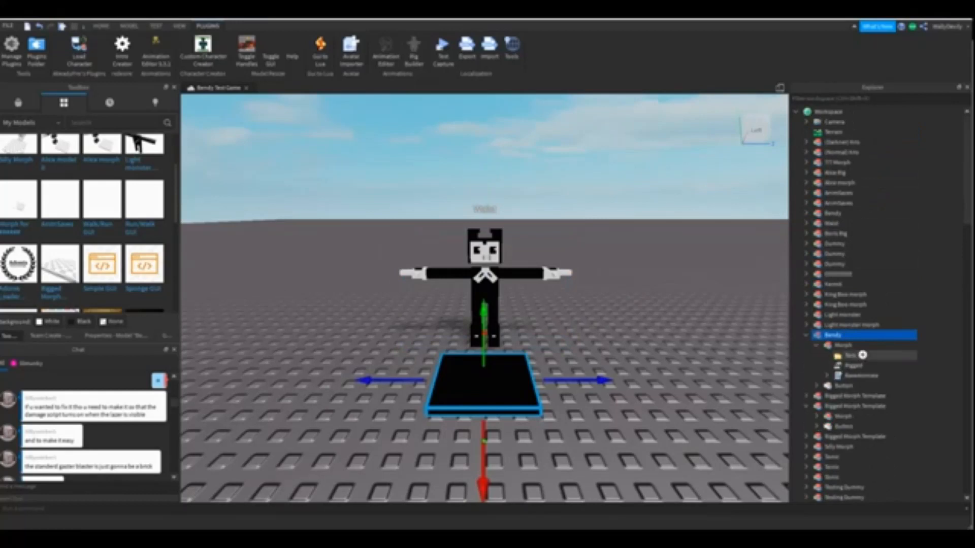
left_click(862, 355)
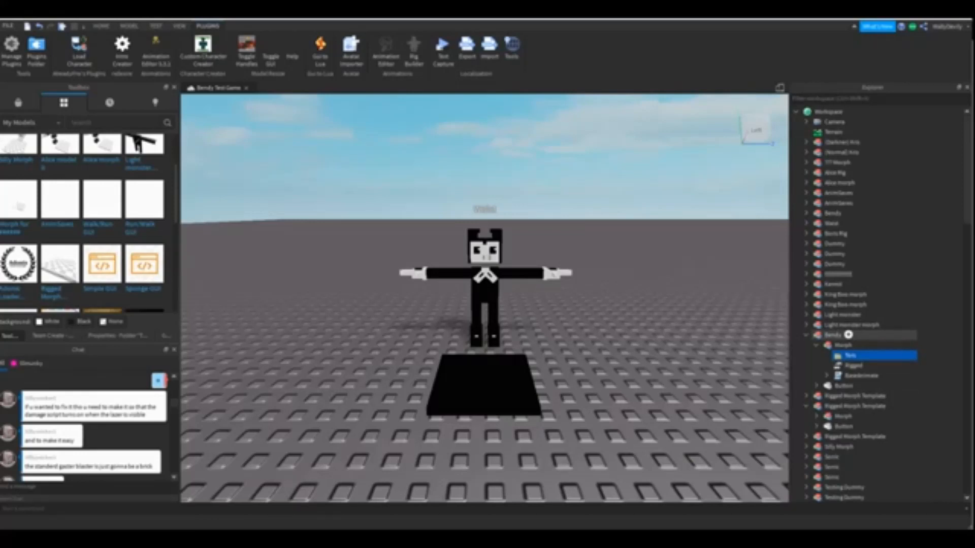
left_click(845, 223)
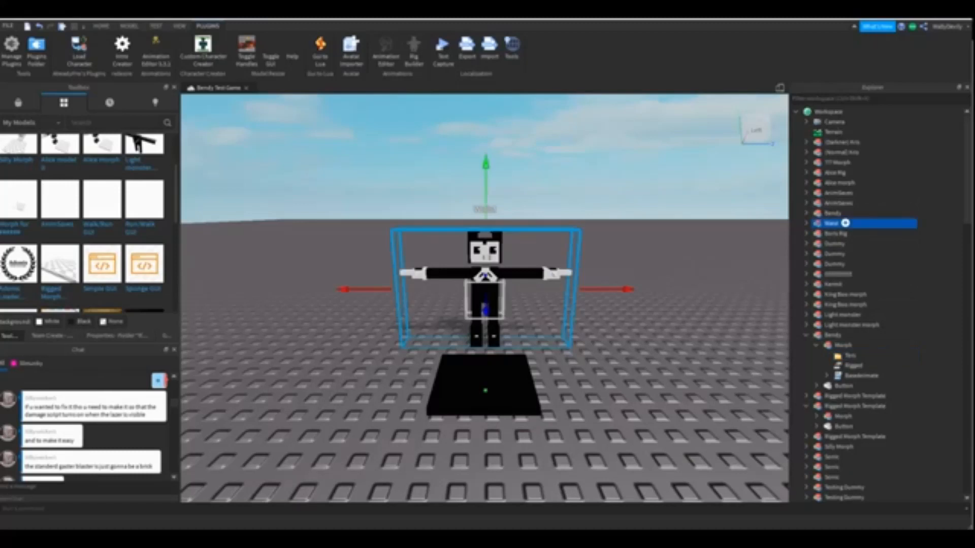
left_click_drag(845, 223, 876, 355)
left_click(837, 355)
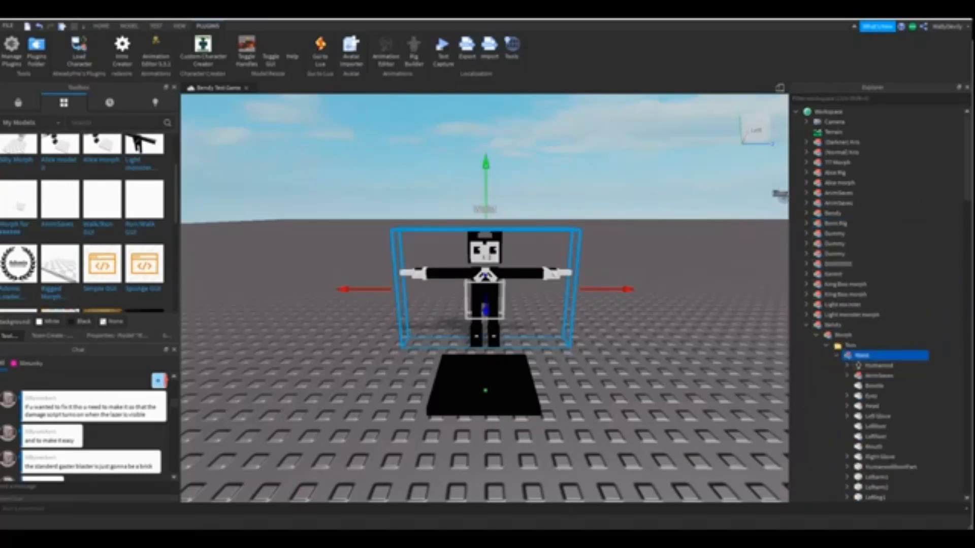
Delete the Humanoid from the Waist rig and move its HumanoidRootPart directly into the Bendy template's Morph model.
right_click(900, 366)
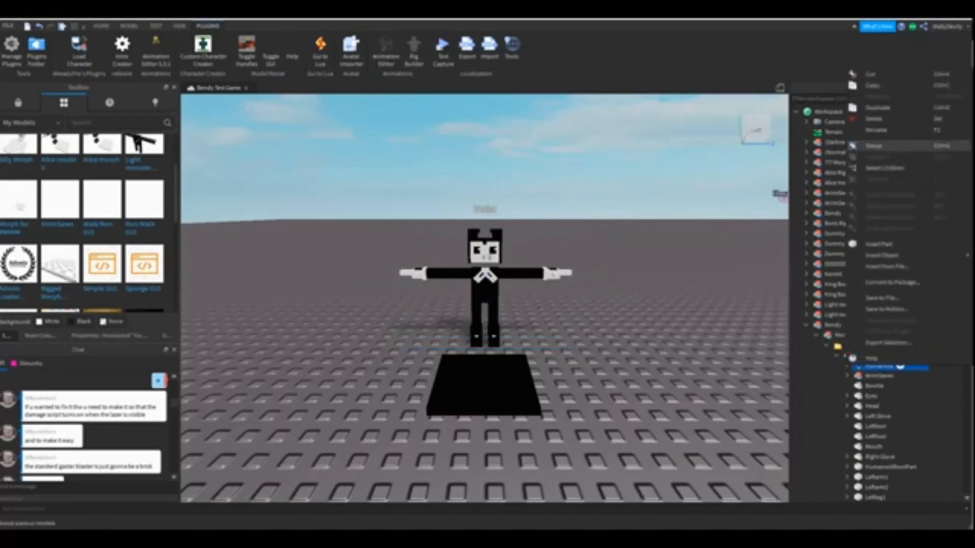
left_click(873, 119)
scroll(894, 417, "down", 3)
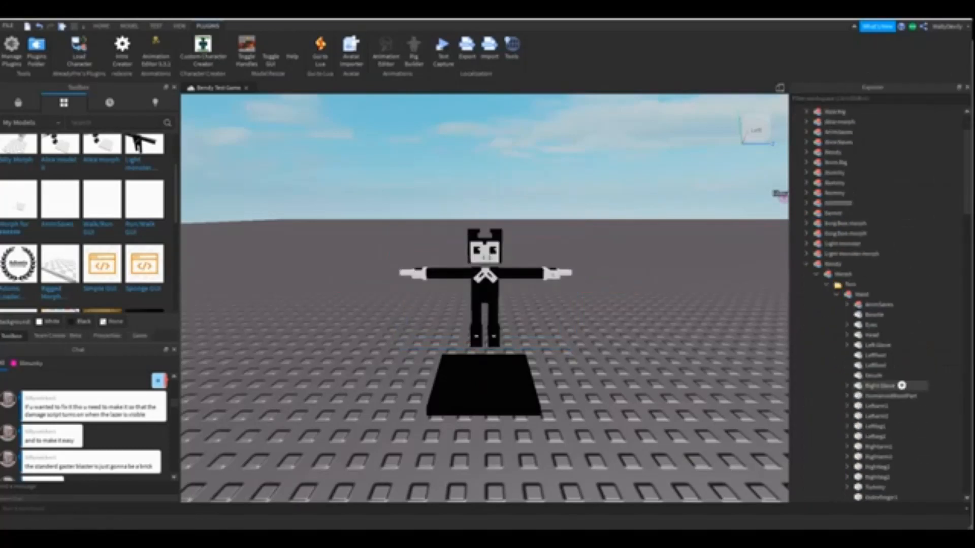
left_click(891, 366)
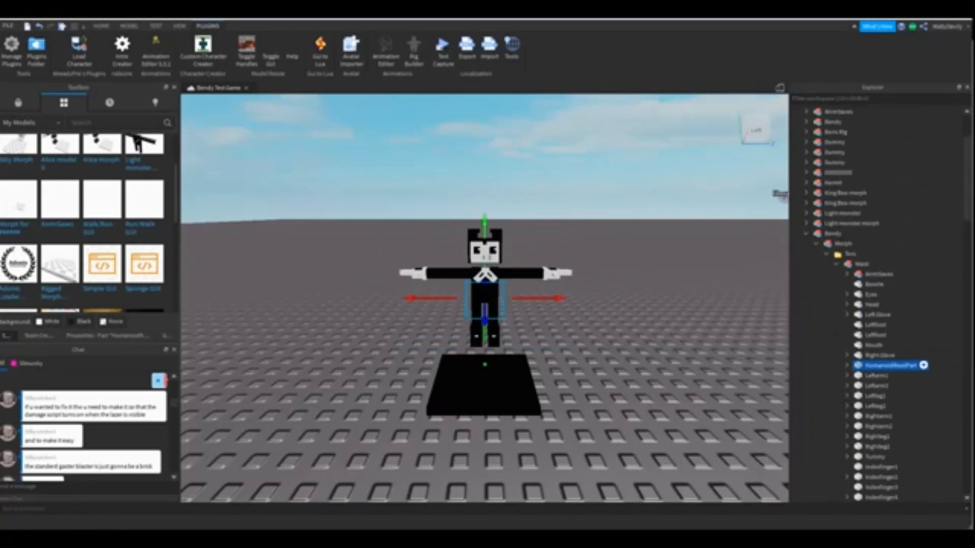
left_click_drag(894, 366, 886, 244)
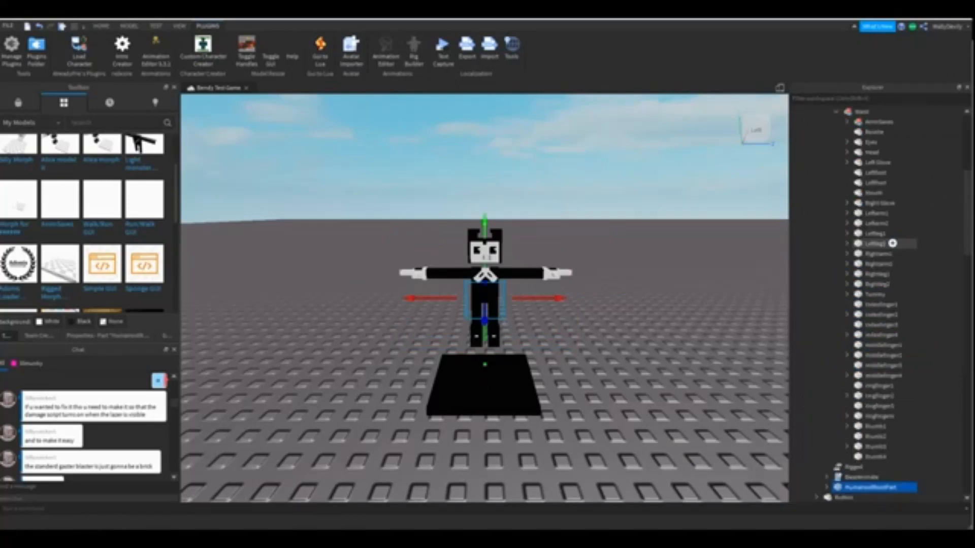
Set the AnimationId of the first idle animation in the Bendy morph's animate script to the copied Bendy Idle ID.
scroll(894, 366, "up", 3)
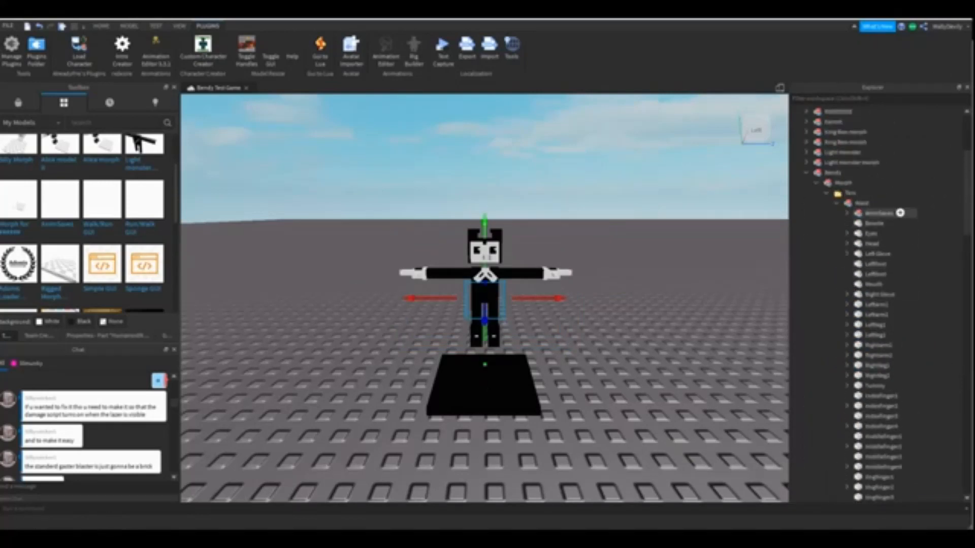
left_click(847, 213)
left_click(837, 203)
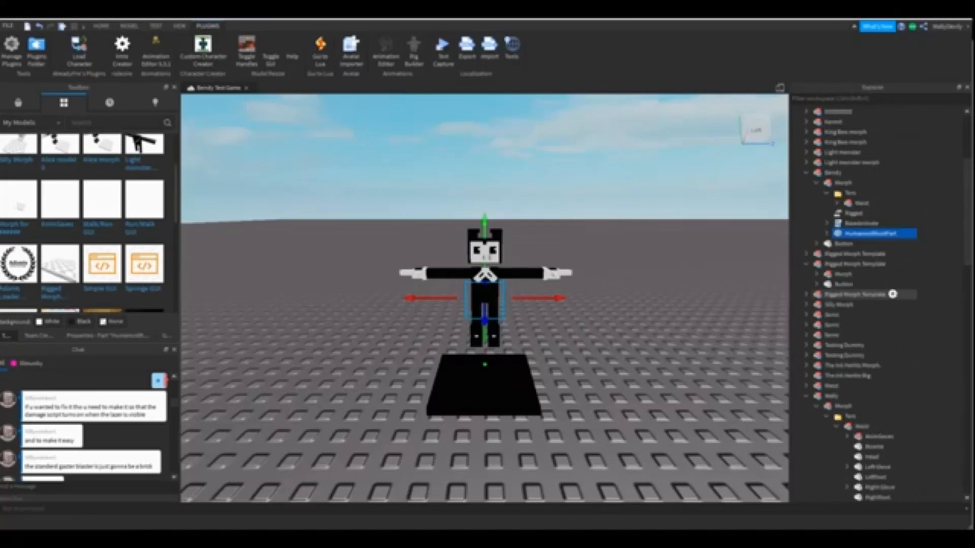
left_click(828, 223)
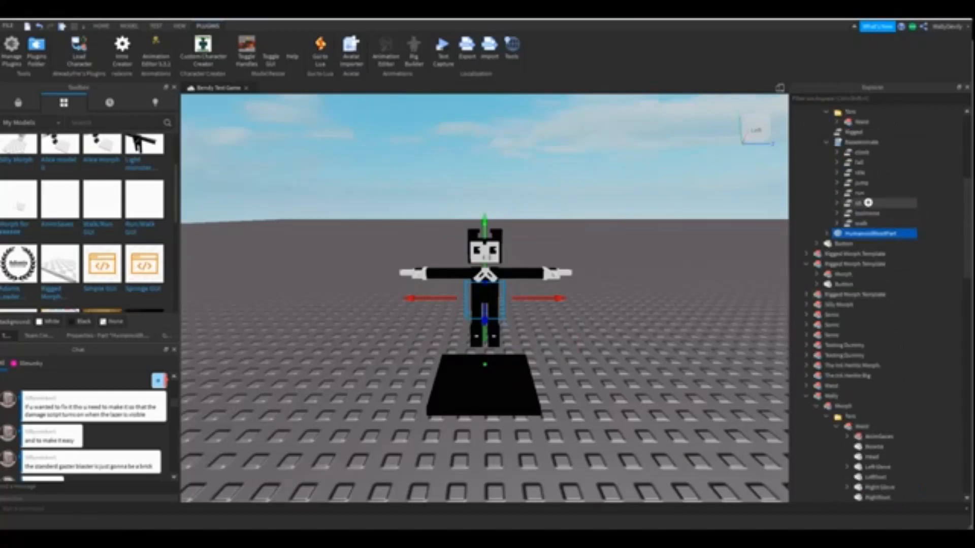
left_click(837, 173)
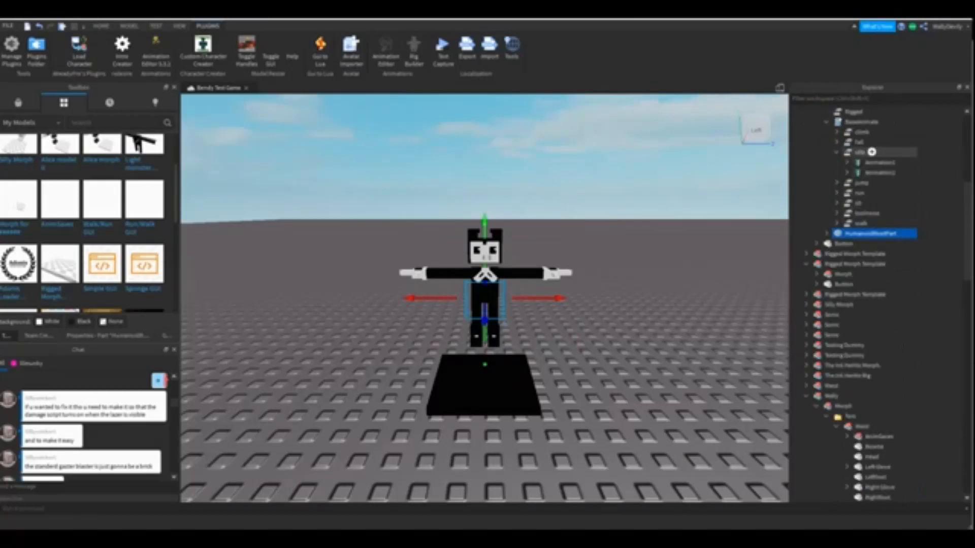
left_click(880, 163)
left_click(109, 336)
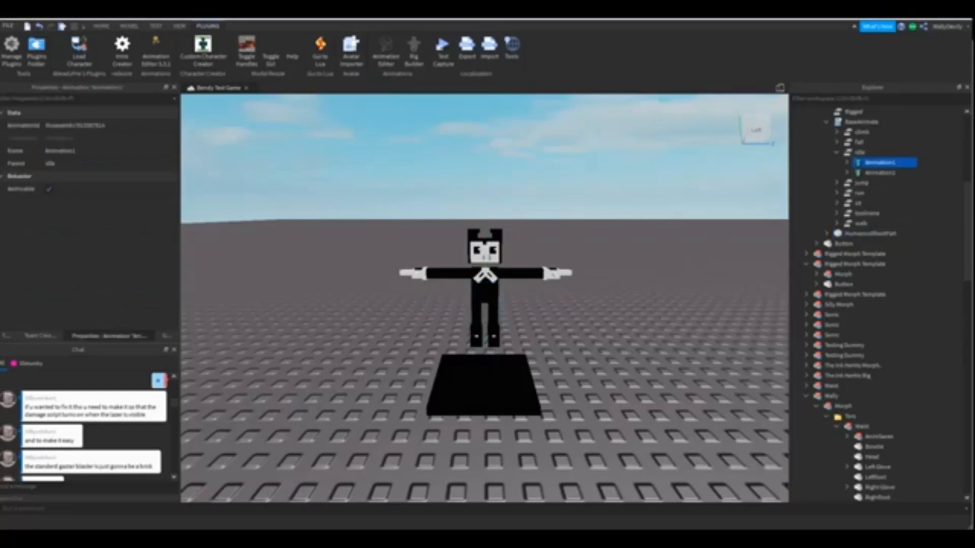
left_click(75, 125)
key("ctrl+v")
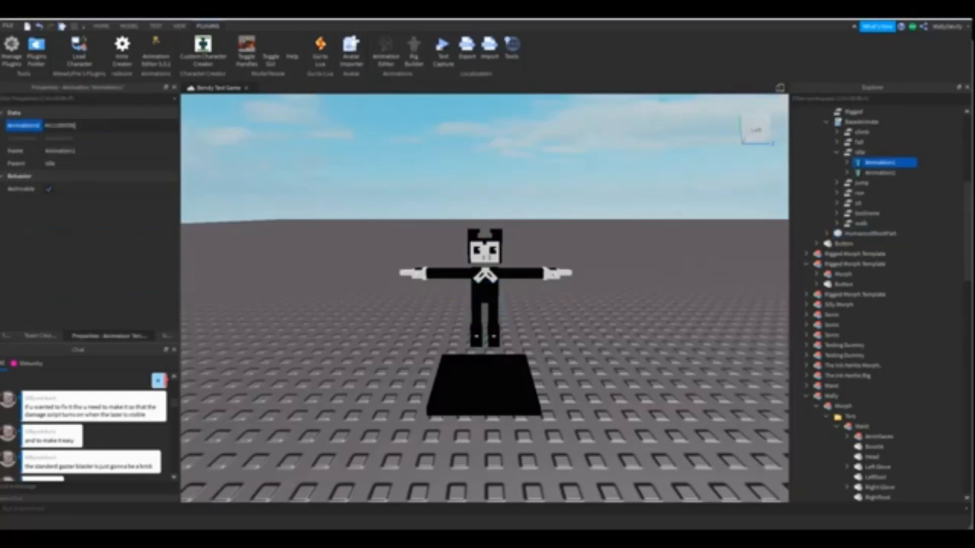
key("Return")
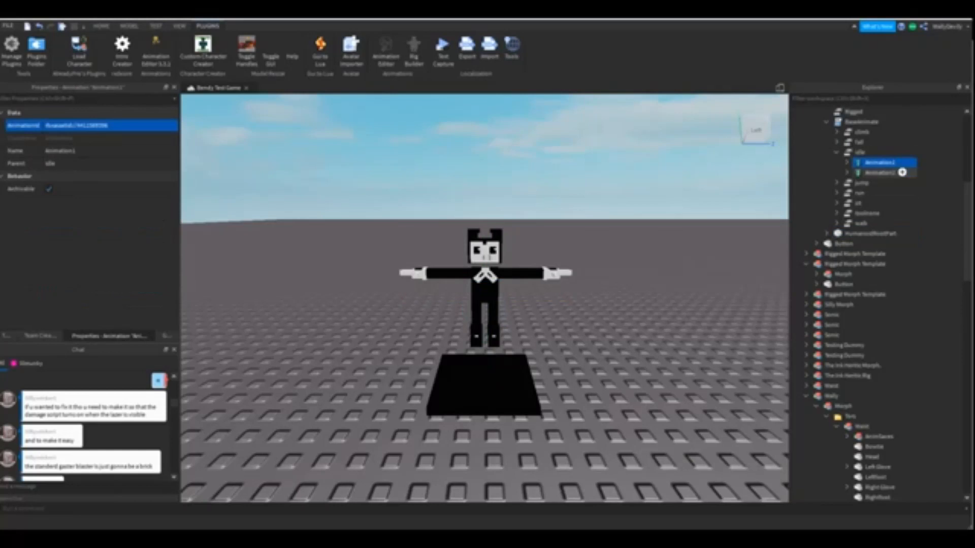
Set the AnimationId of the second idle animation in the Bendy morph's animate script to the copied Bendy Idle ID.
left_click(902, 172)
left_click(76, 126)
key("ctrl+v")
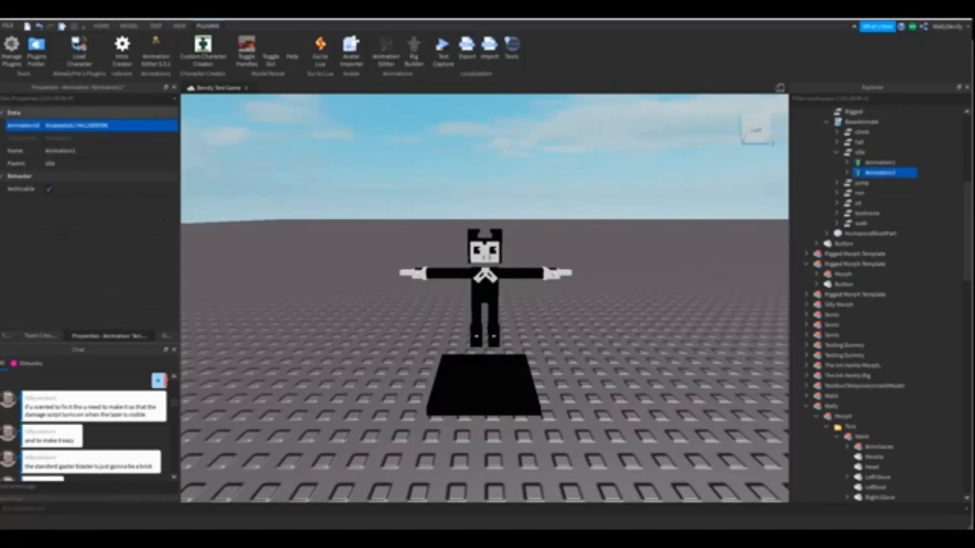
key("Return")
Start a playtest near the Bendy morph's black pad and examine the morphed character's idle animation from several angles.
right_click_drag(485, 284, 563, 386)
left_click(101, 26)
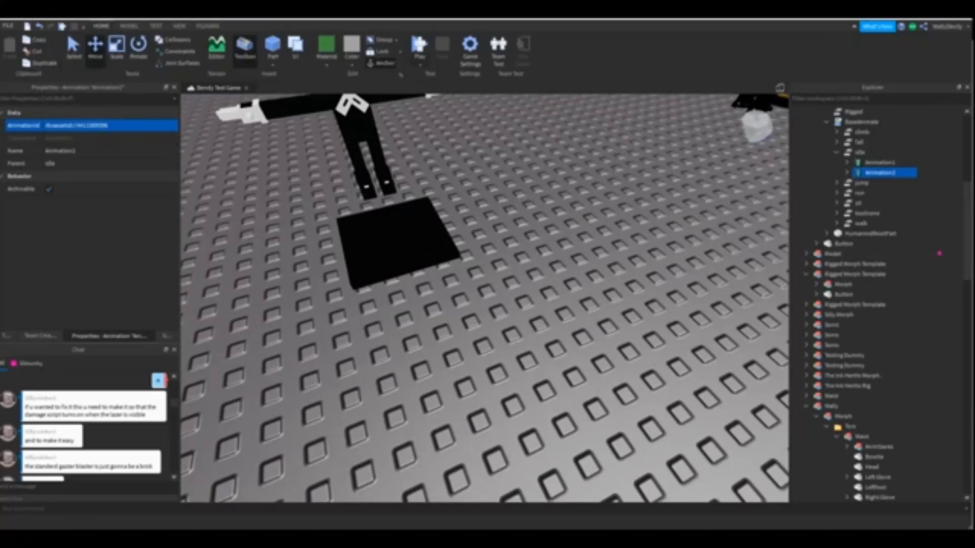
left_click(420, 62)
left_click(441, 88)
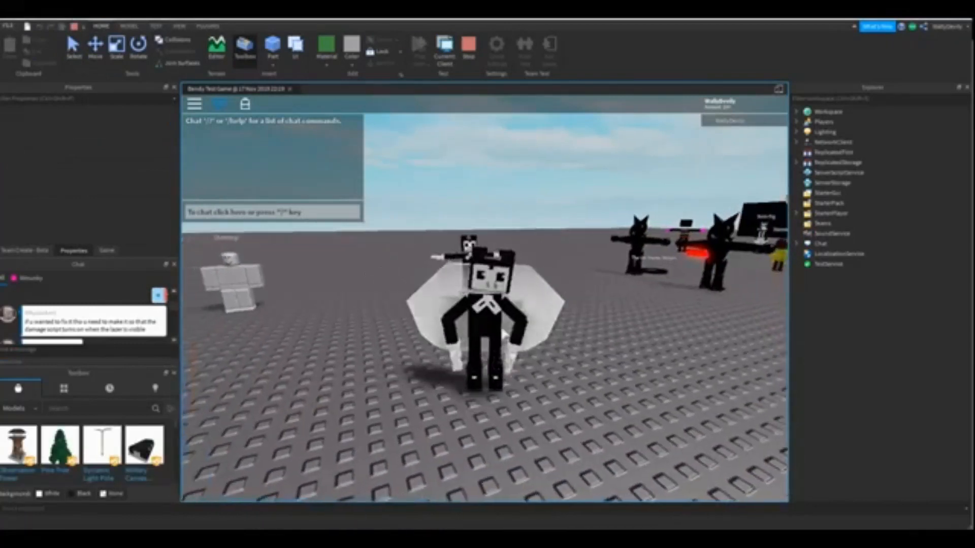
mouse_move(504, 333)
right_mouse_down()
mouse_move(502, 321)
mouse_move(503, 333)
right_mouse_up()
scroll(500, 325, "up", 3)
scroll(500, 325, "down", 3)
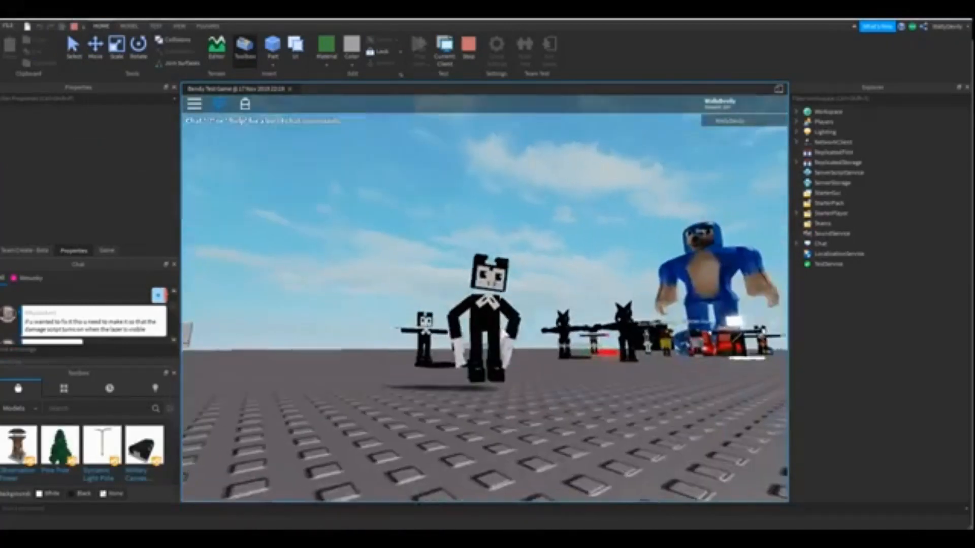
right_click_drag(517, 402, 530, 402)
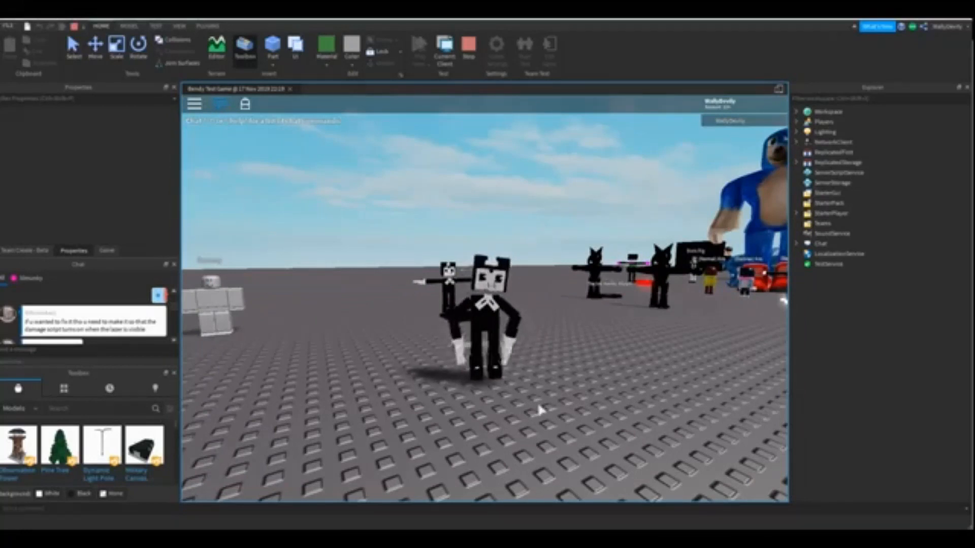
Walk the morphed Bendy around to check how it moves and returns to its idle animation, and stop the playtest.
key("s")
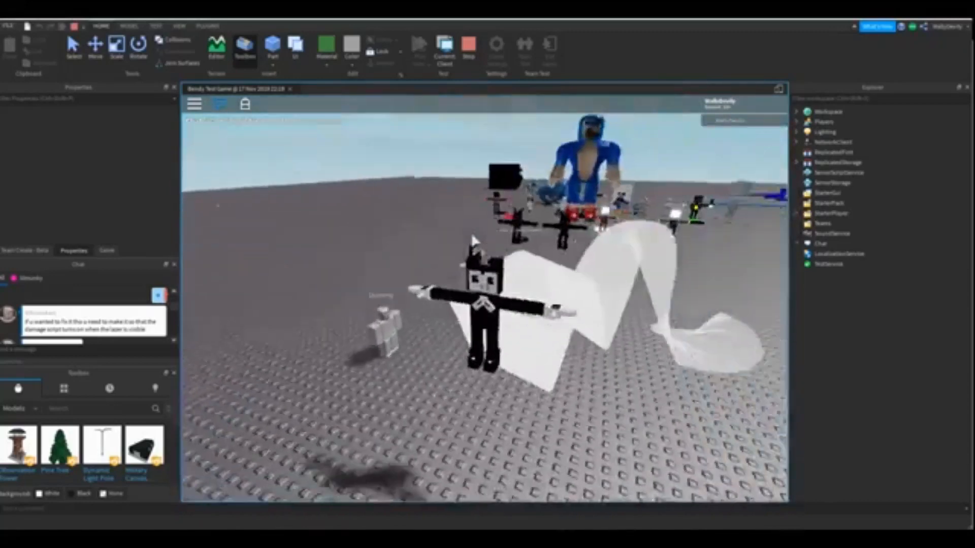
key("s")
right_click_drag(473, 238, 475, 240)
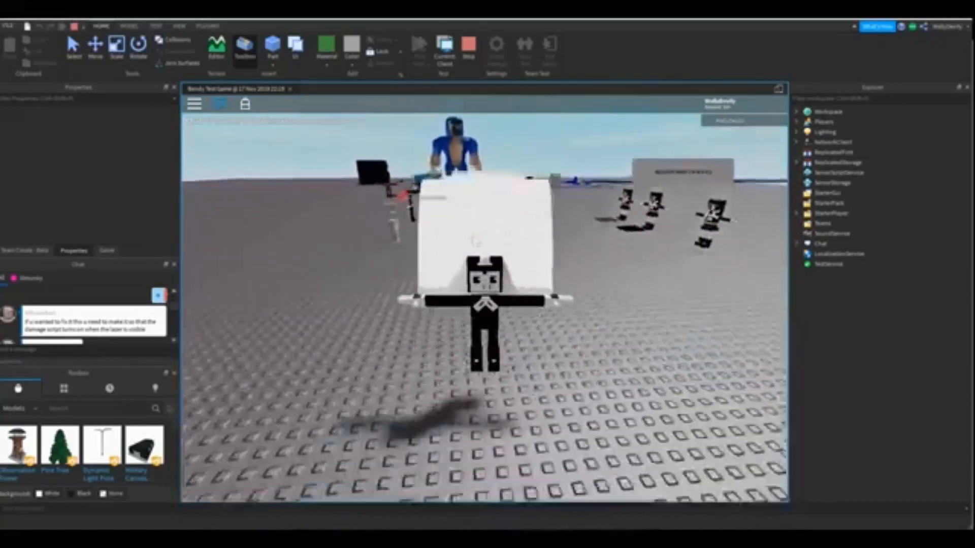
key("s")
right_click_drag(476, 241, 474, 240)
key("w")
key("s")
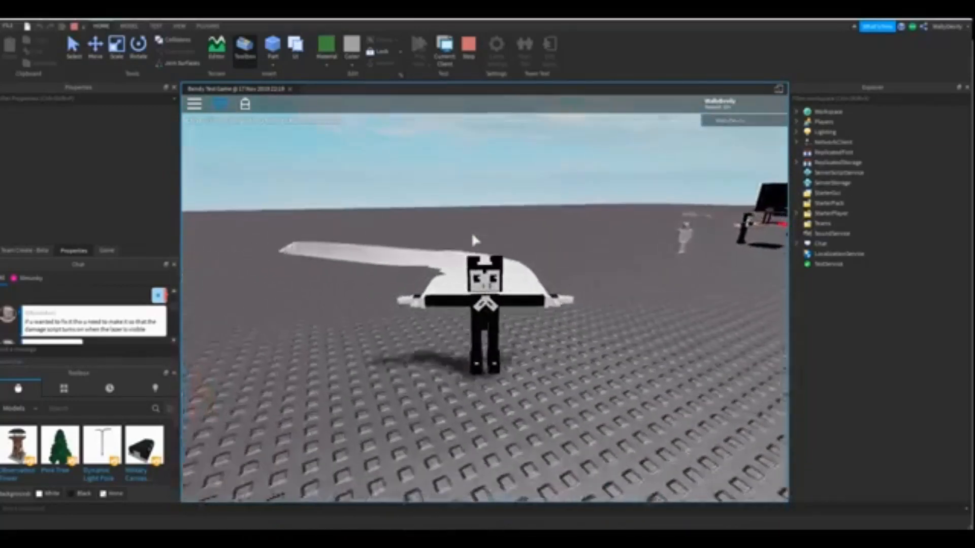
key("s")
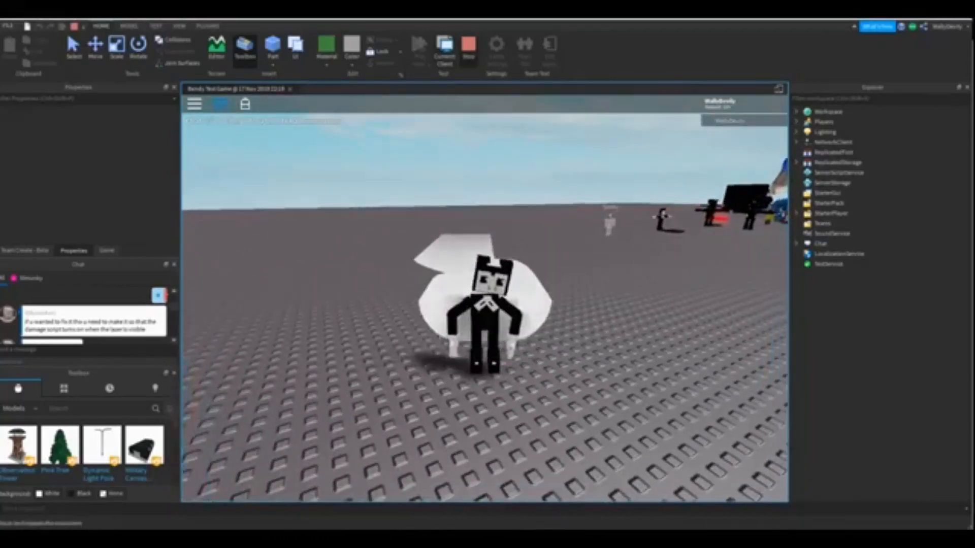
left_click(468, 44)
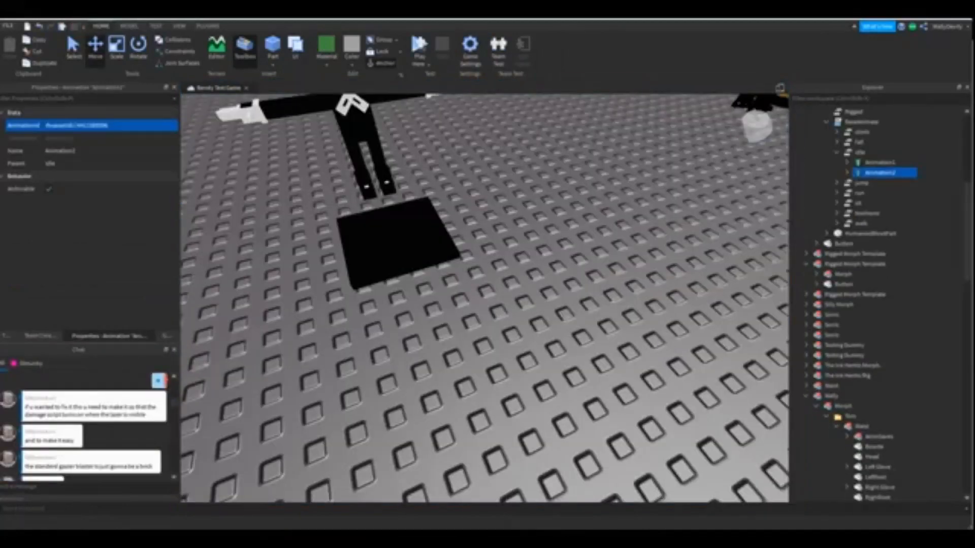
key("s")
right_click_drag(485, 299, 447, 261)
key("w")
key("s")
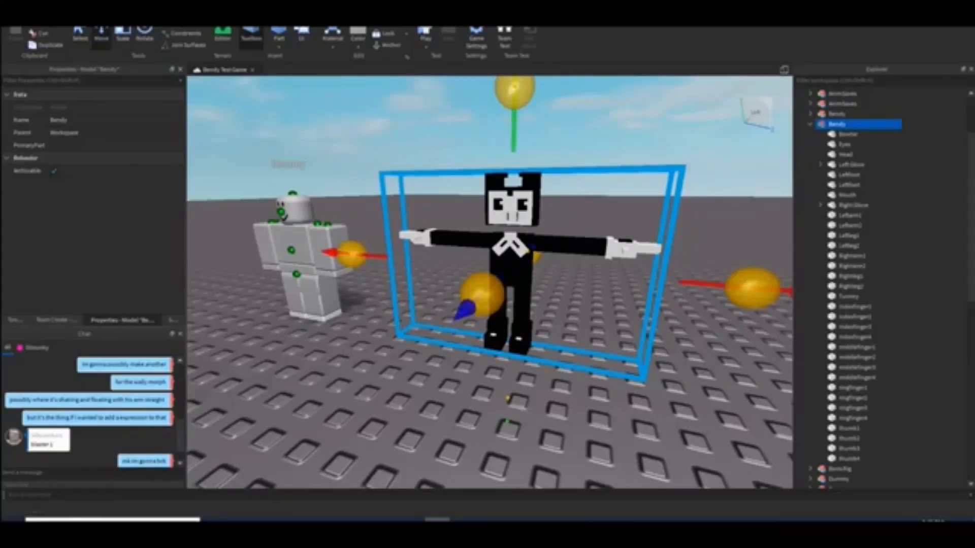
Turn off the Model Resize handles on the Bendy model.
key("d")
key("w")
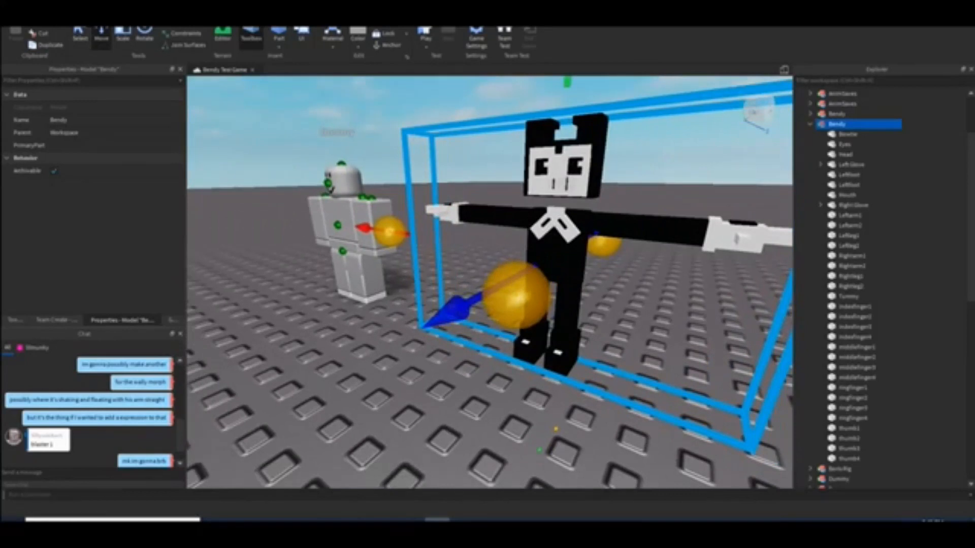
left_click(178, 18)
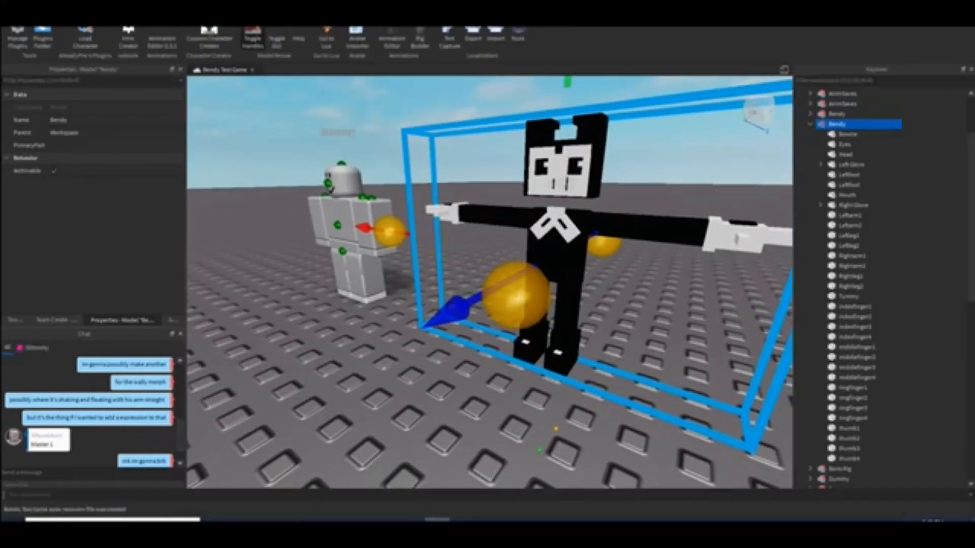
left_click(252, 38)
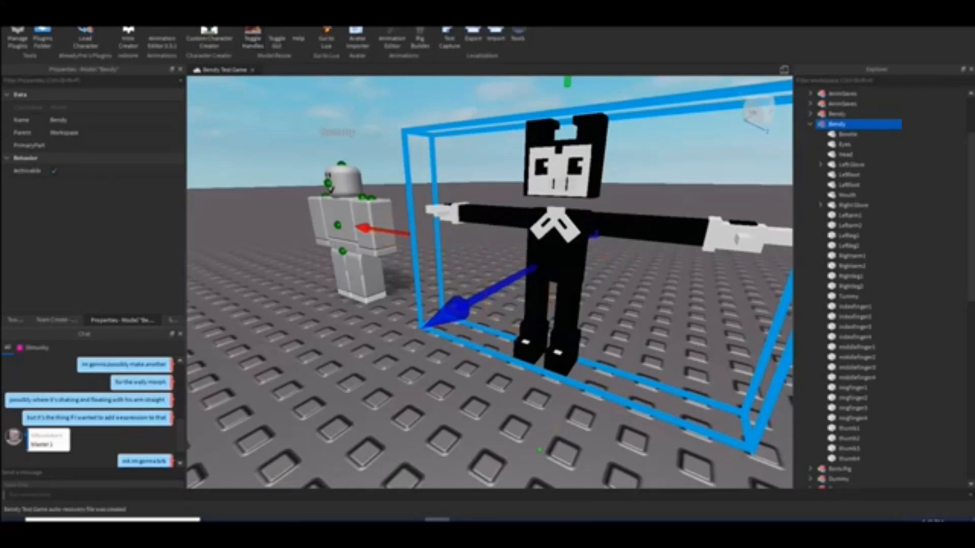
Move the Dummy sideways onto the Bendy model and adjust its depth so the two bodies overlap.
left_click(46, 18)
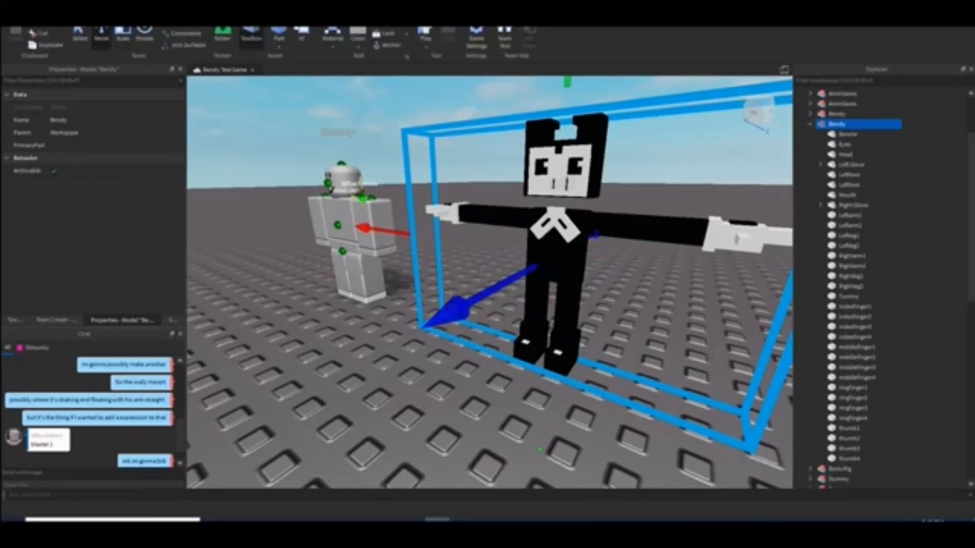
left_click(353, 204)
right_click_drag(353, 204, 437, 213)
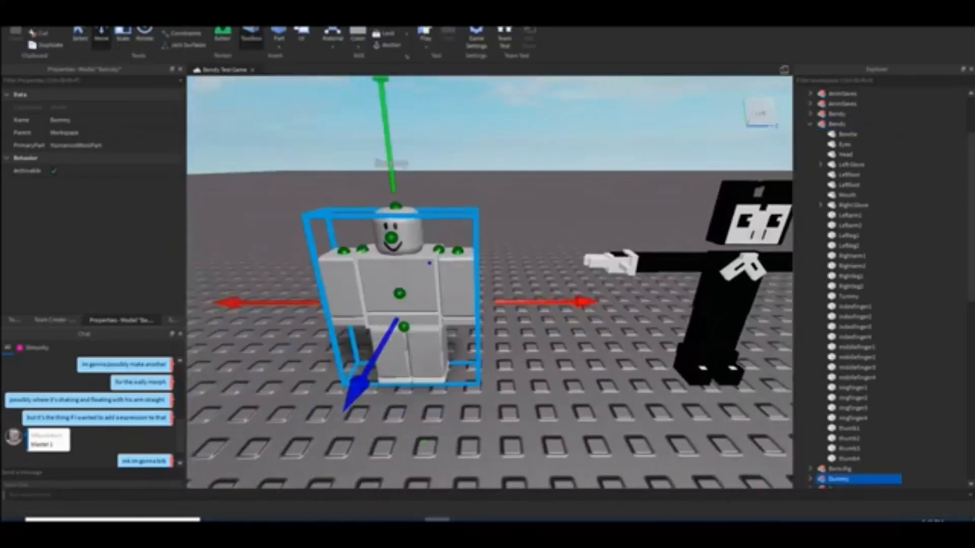
key("d")
left_click_drag(584, 302, 653, 303)
scroll(652, 303, "up", 1)
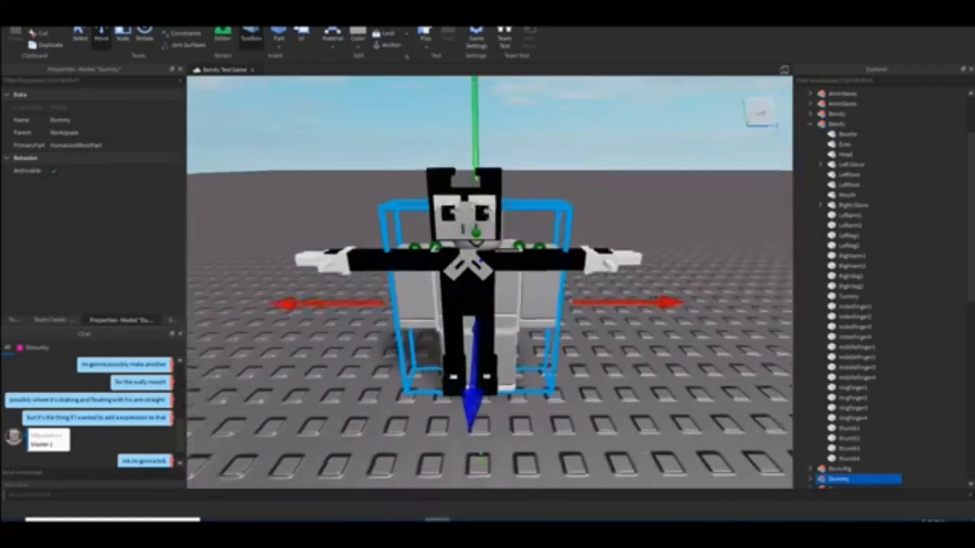
right_click_drag(508, 284, 457, 305)
scroll(457, 304, "up", 2)
left_click_drag(470, 403, 447, 438)
right_click_drag(457, 386, 579, 376)
scroll(518, 381, "down", 5)
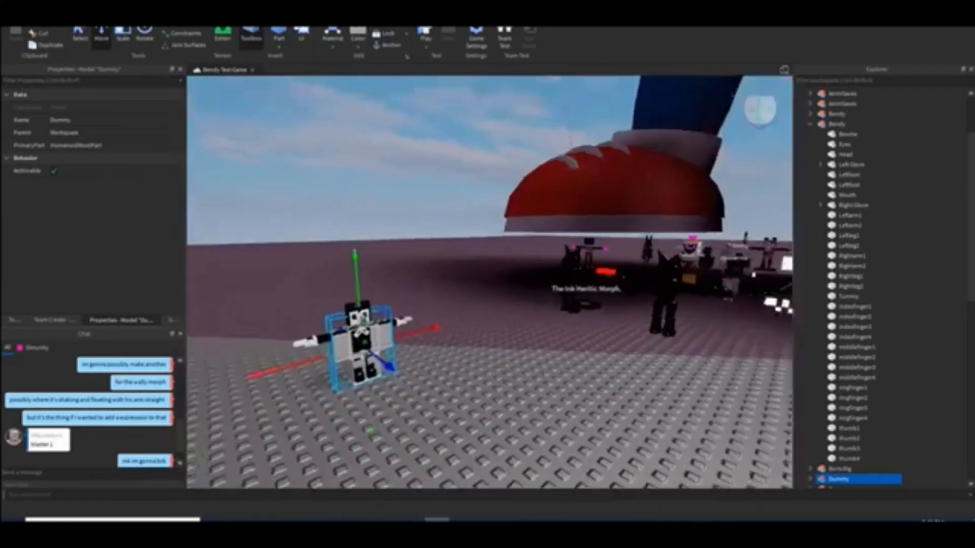
right_click_drag(508, 325, 576, 316)
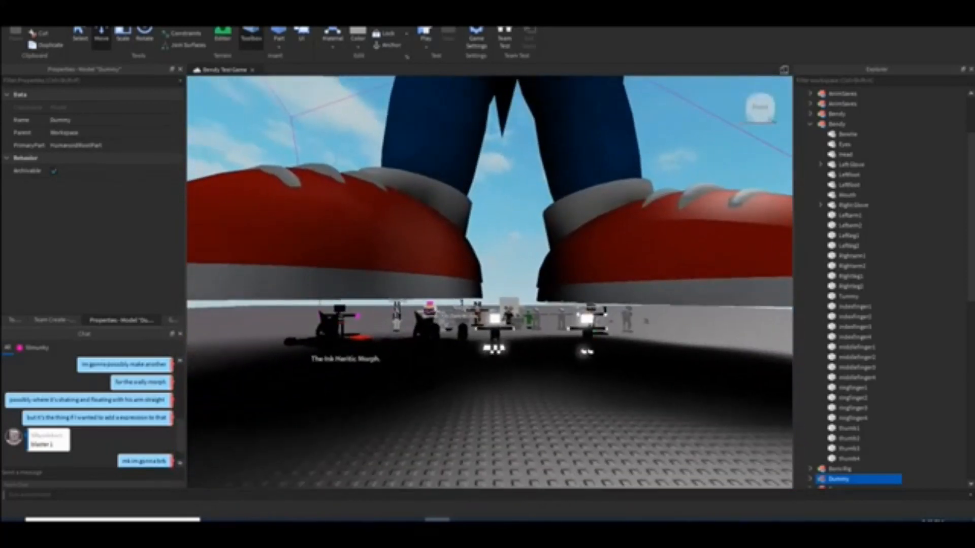